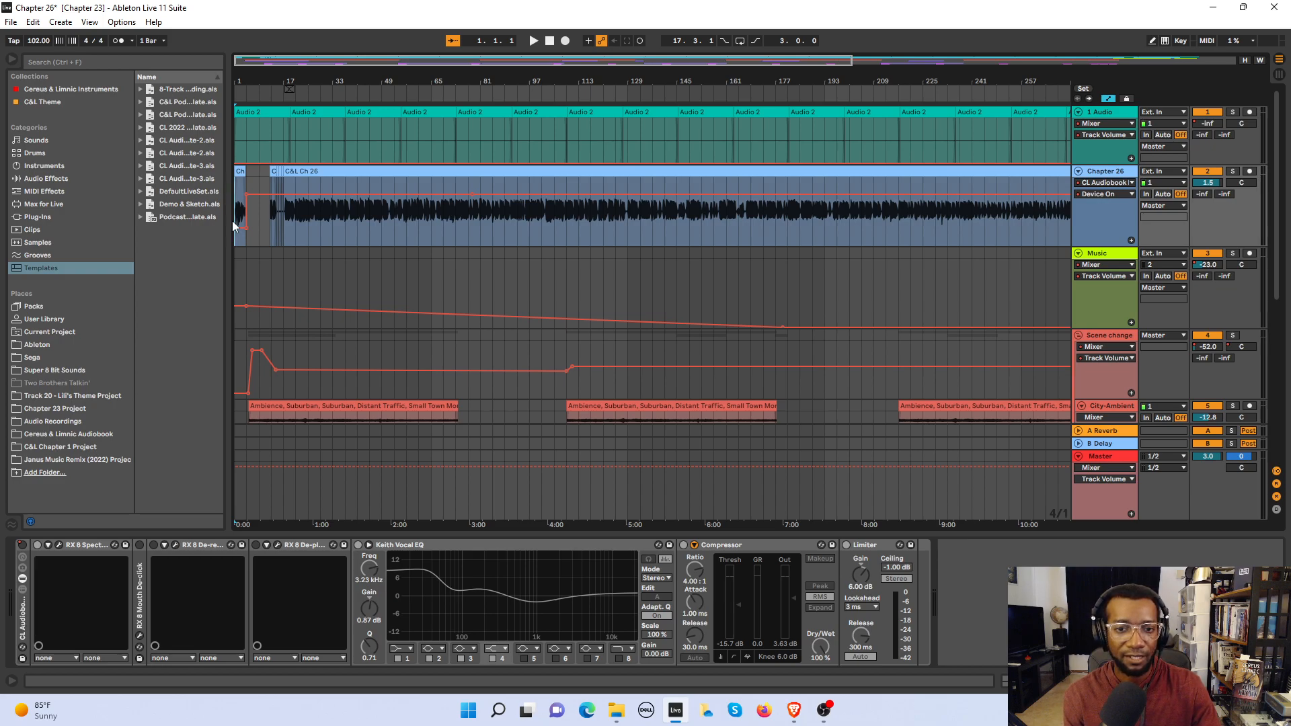
Step: Play the chapter from the beginning and check the audio mixer levels in OBS, minimizing OBS when done
{"action": "key", "text": "space"}
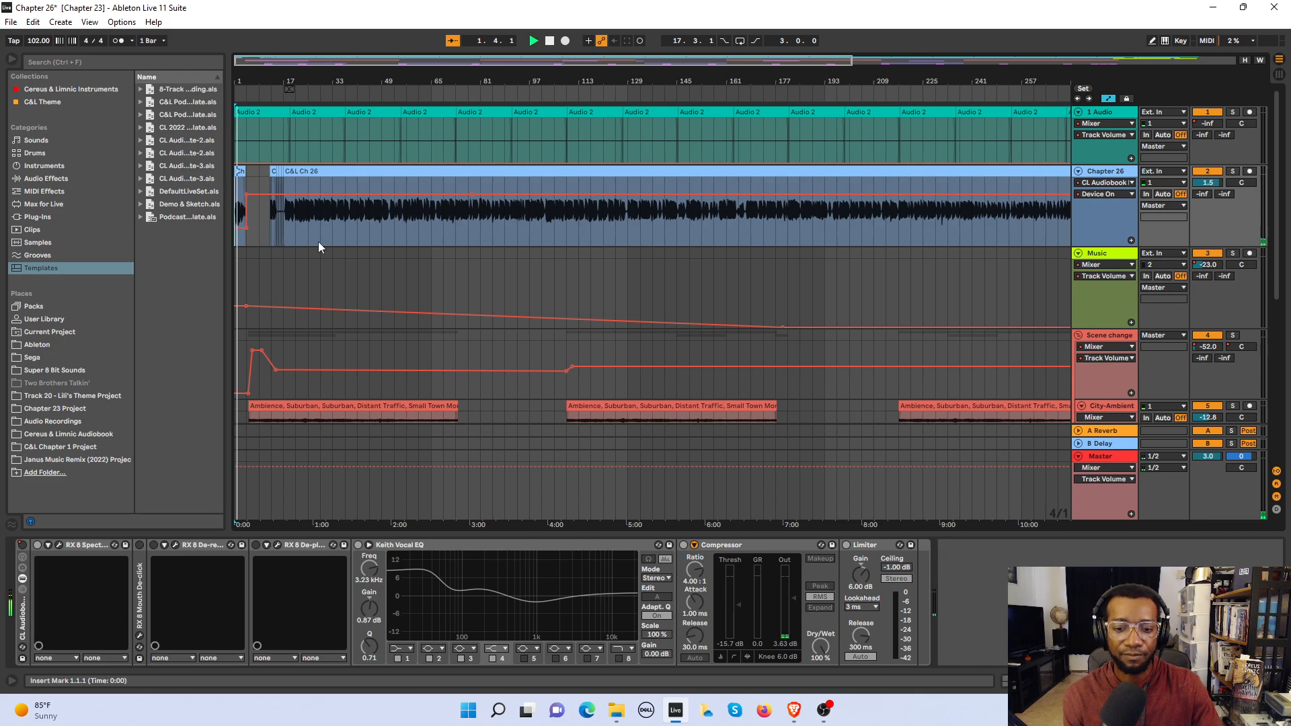
{"action": "left_click", "coordinate": [822, 711]}
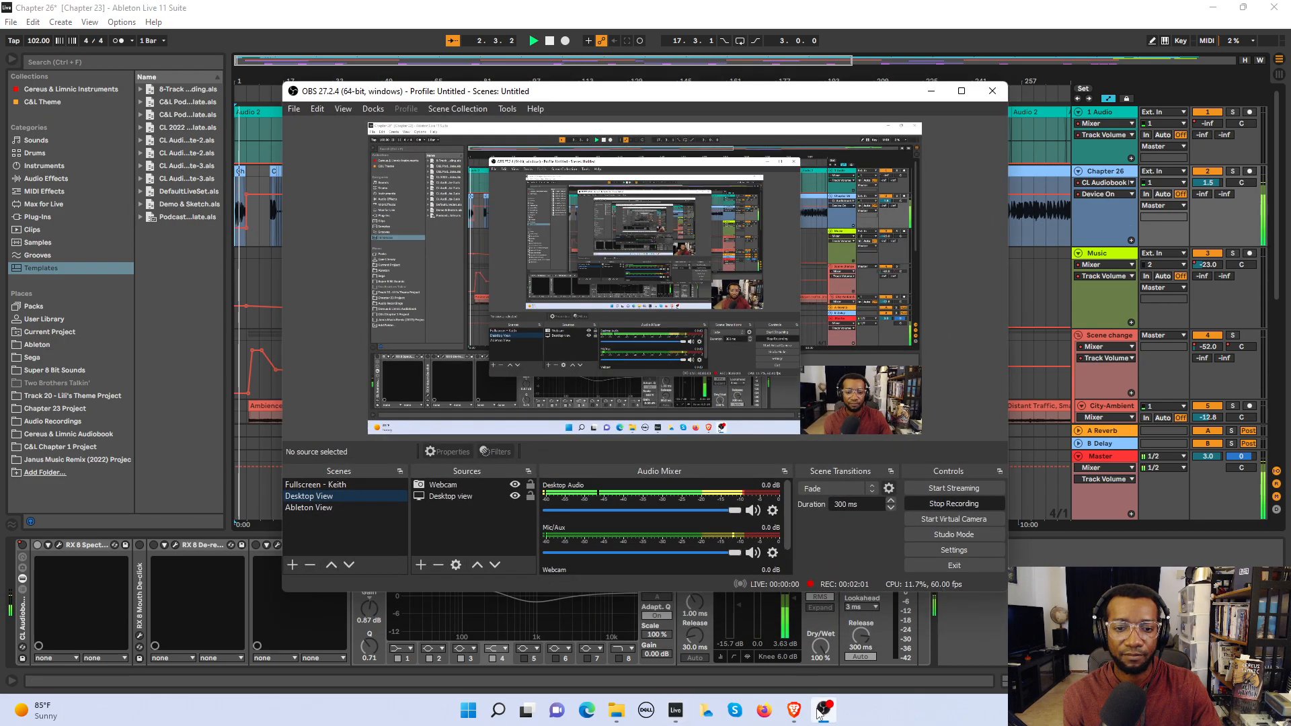
{"action": "left_click", "coordinate": [932, 92]}
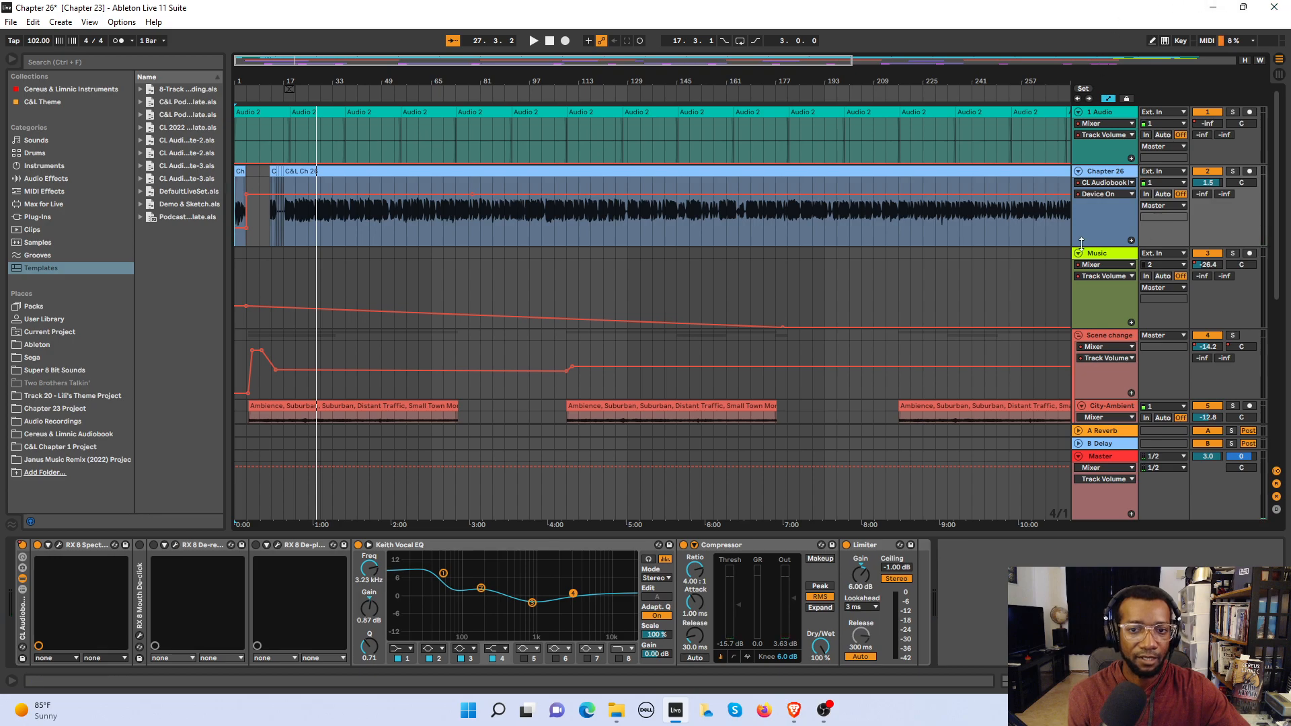
Step: Look through the Music, Scene change, City-Ambient, Aircraft and AC unit tracks below the narration
{"action": "scroll", "coordinate": [340, 272], "scroll_direction": "down", "scroll_amount": 1}
{"action": "scroll", "coordinate": [343, 268], "scroll_direction": "down", "scroll_amount": 5}
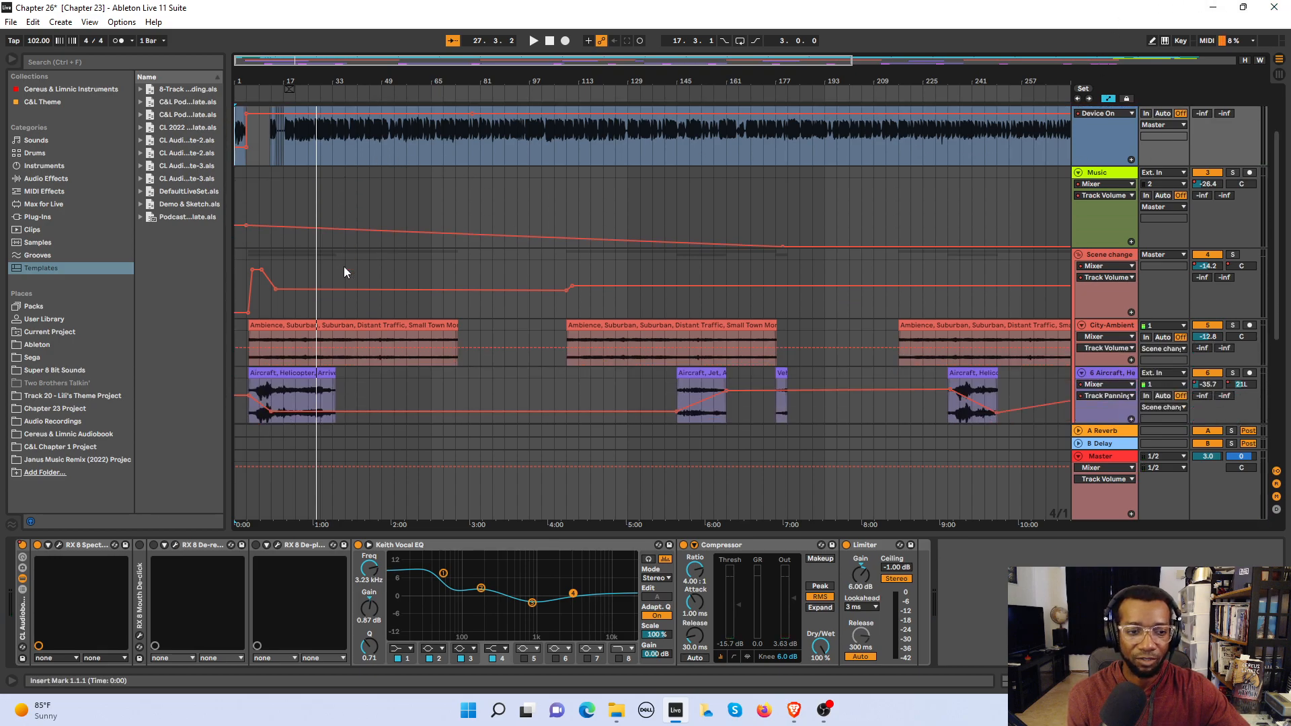
{"action": "scroll", "coordinate": [429, 264], "scroll_direction": "down", "scroll_amount": 4}
{"action": "scroll", "coordinate": [429, 264], "scroll_direction": "up", "scroll_amount": 8}
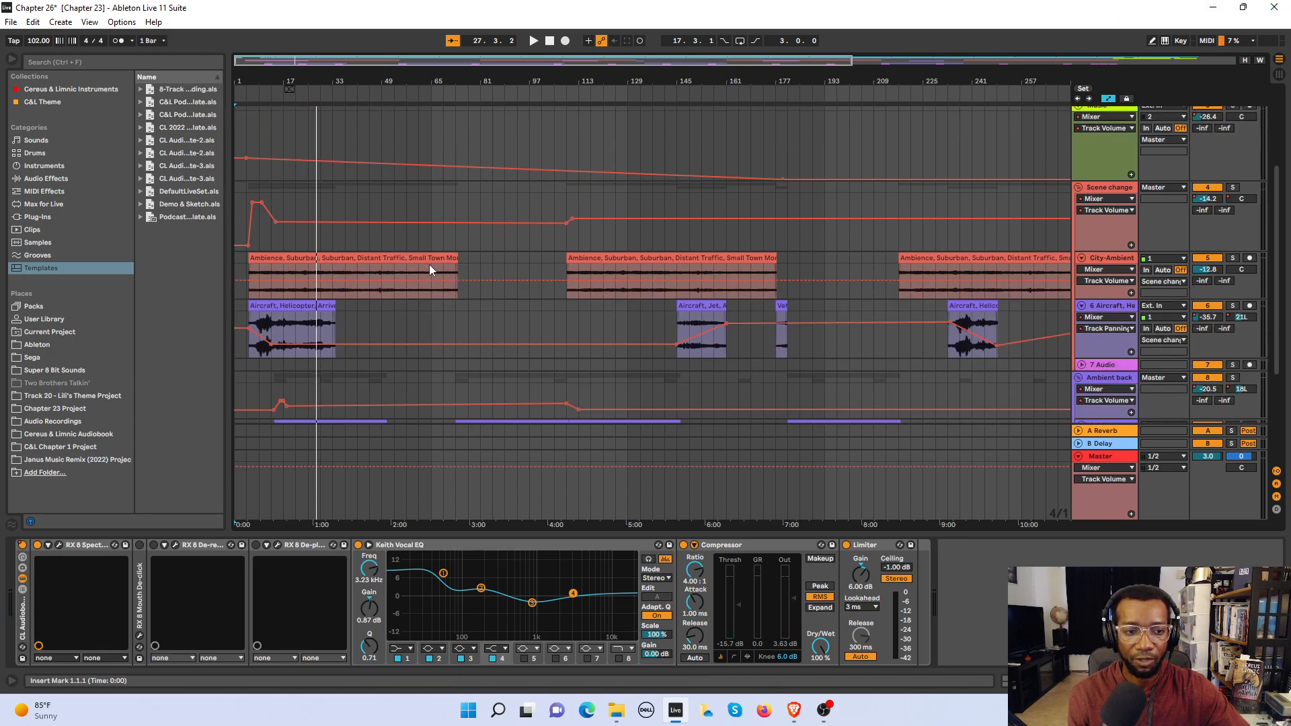
{"action": "scroll", "coordinate": [399, 263], "scroll_direction": "down", "scroll_amount": 4}
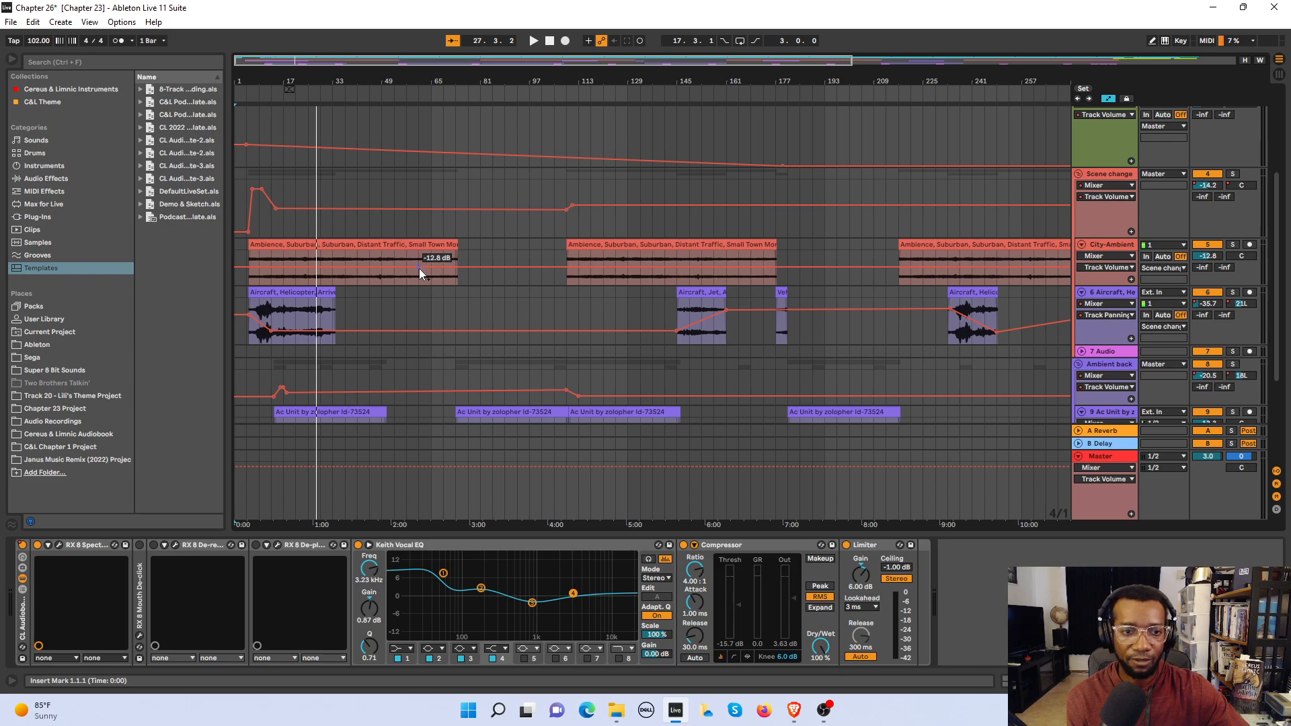
{"action": "scroll", "coordinate": [435, 352], "scroll_direction": "down", "scroll_amount": 4}
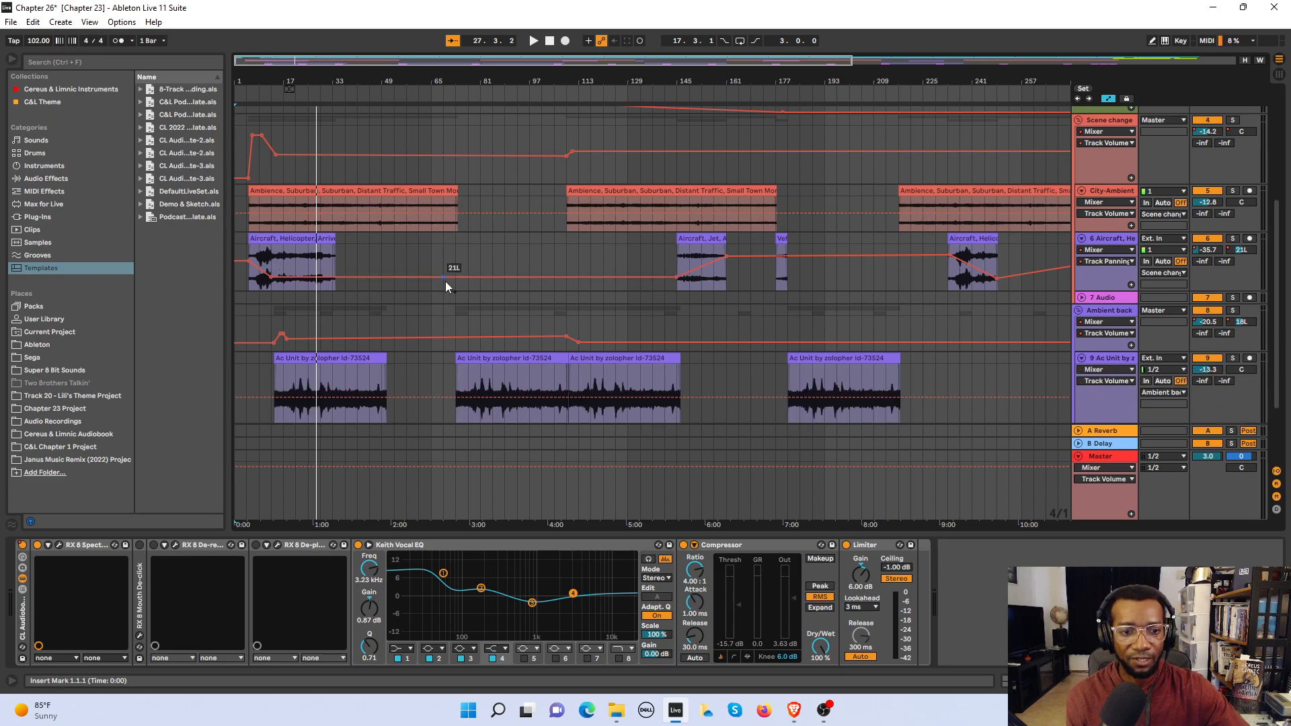
{"action": "scroll", "coordinate": [435, 272], "scroll_direction": "up", "scroll_amount": 9}
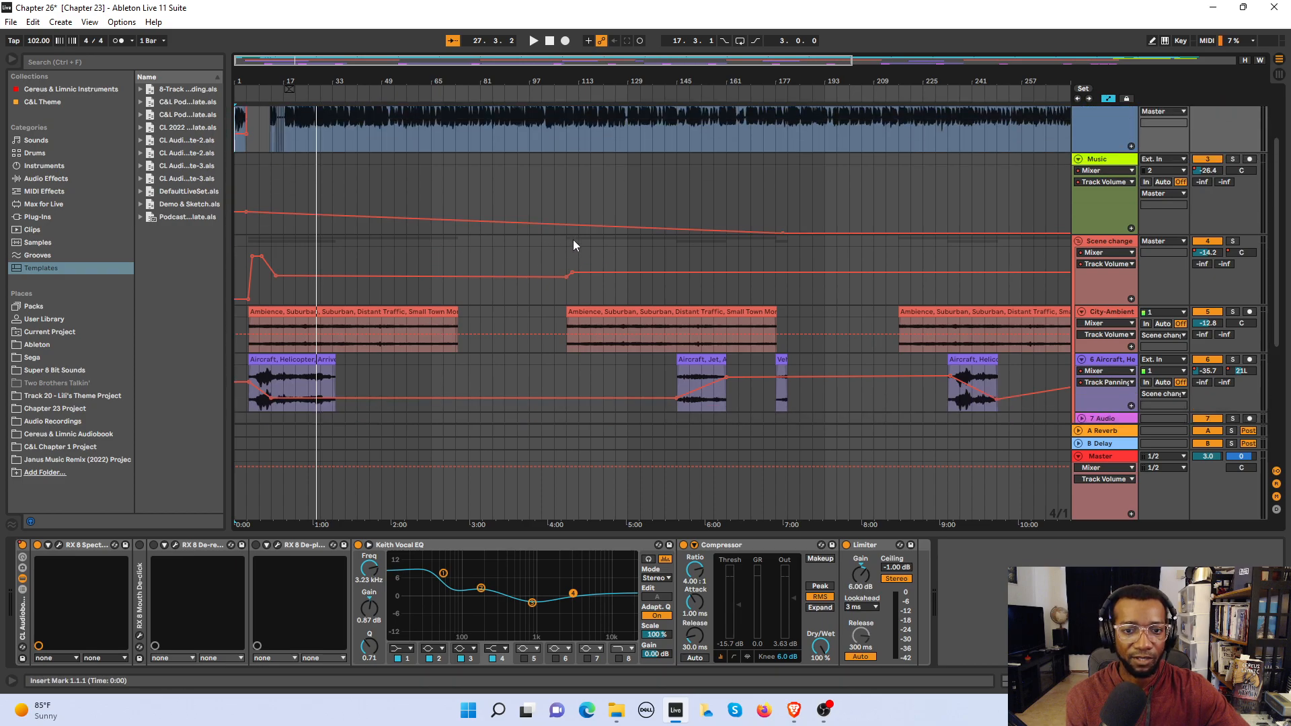
Step: Play the arrangement from bar 105 to hear the transition into the second city ambience clip
{"action": "left_click", "coordinate": [567, 190]}
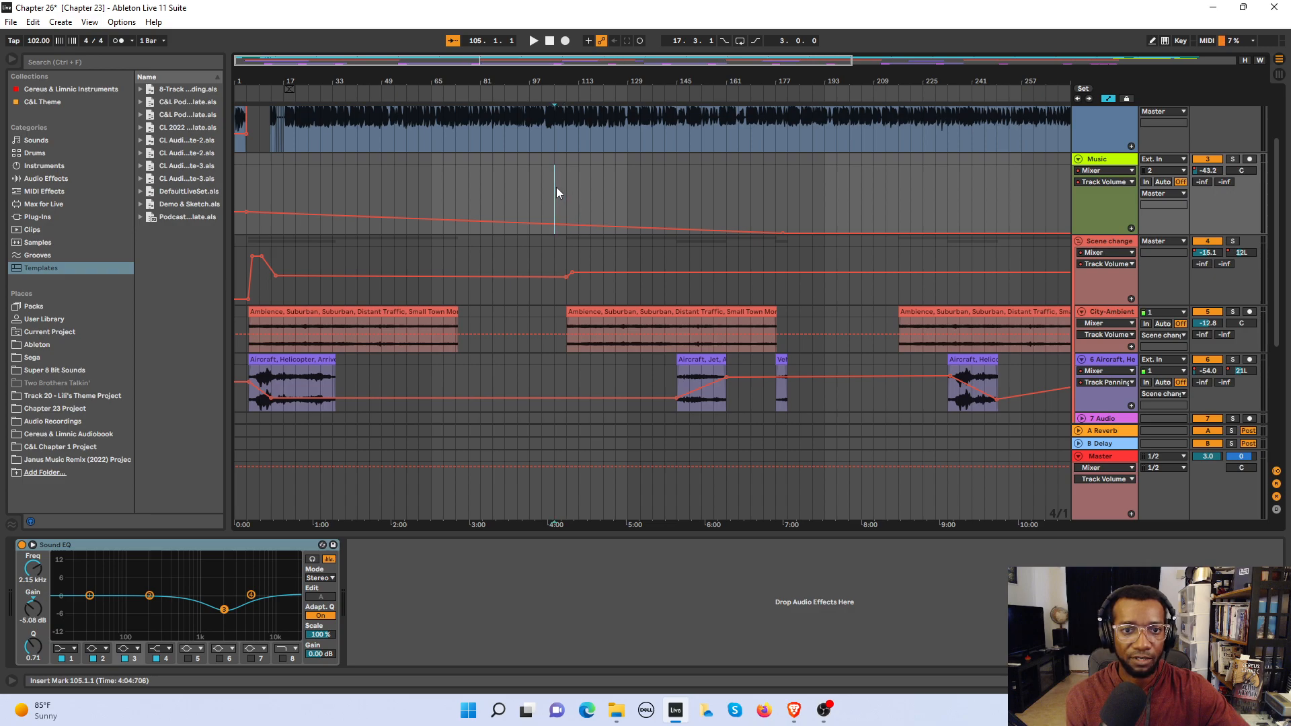
{"action": "scroll", "coordinate": [556, 191], "scroll_direction": "up", "scroll_amount": 3}
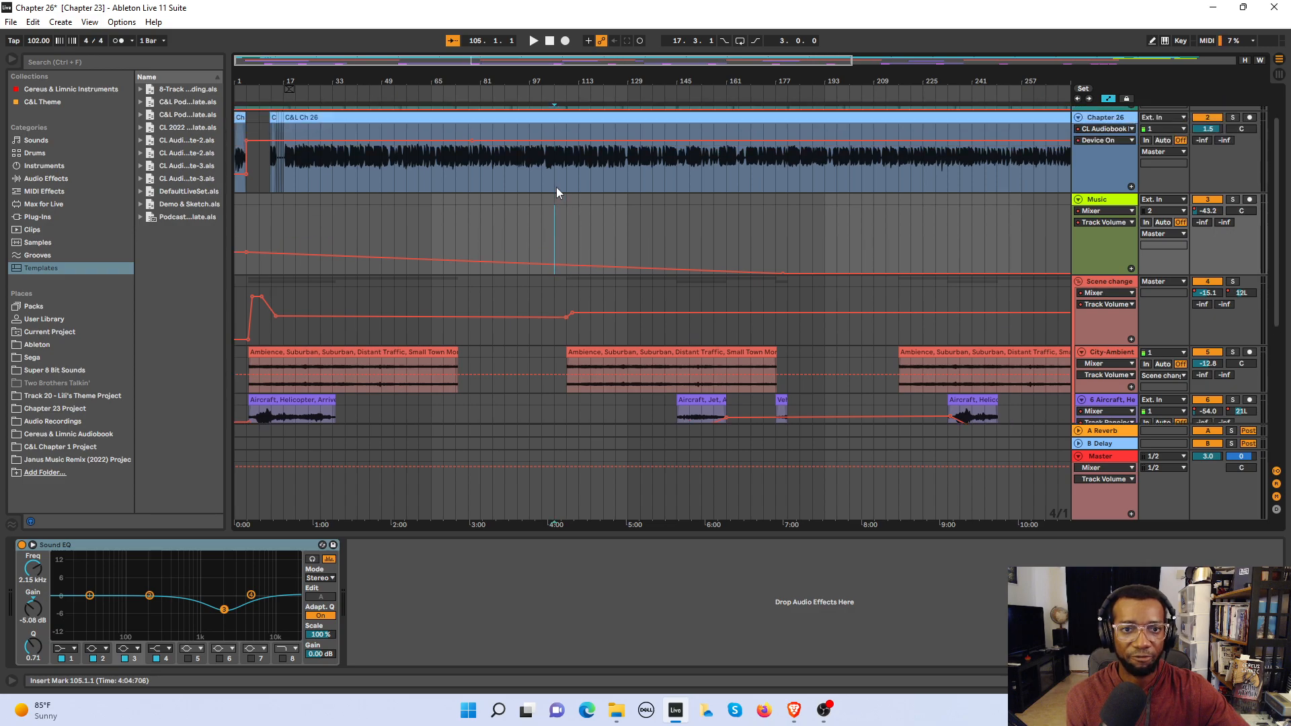
{"action": "key", "text": "space"}
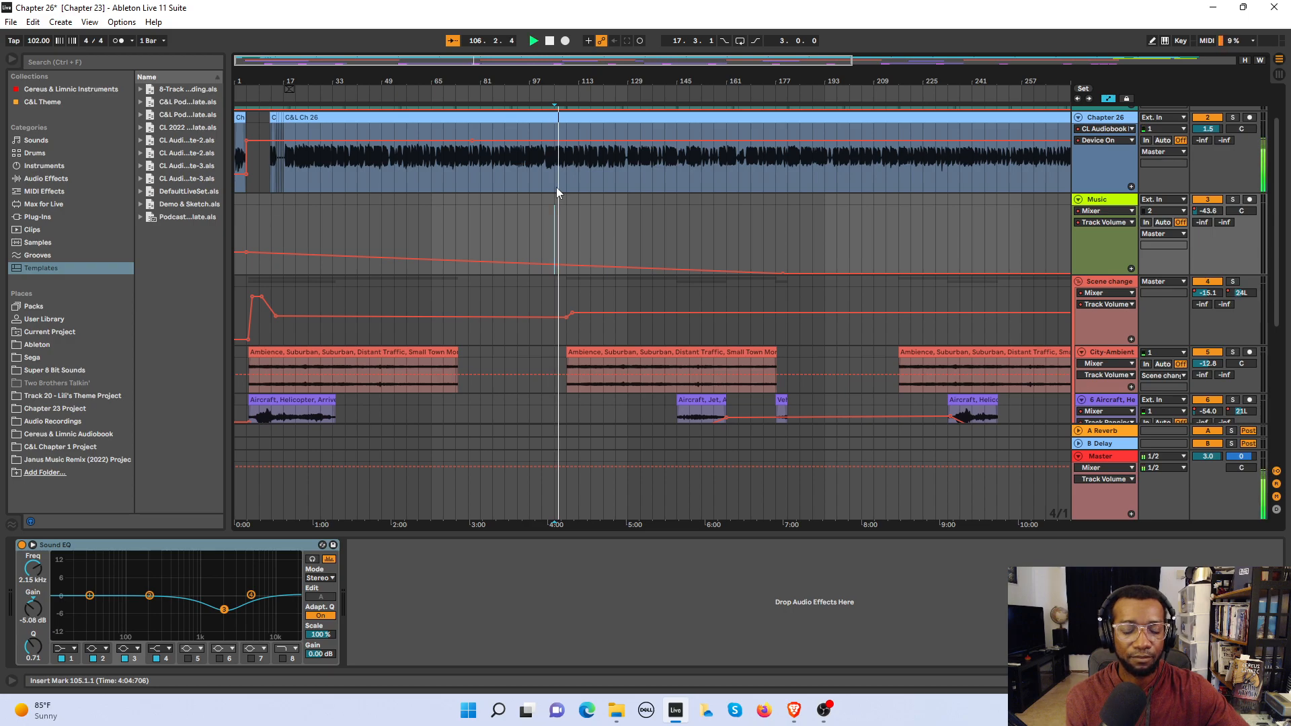
Step: Delete the two volume automation breakpoints just after bar 109 on the Ambient back group
{"action": "scroll", "coordinate": [555, 187], "scroll_direction": "down", "scroll_amount": 5}
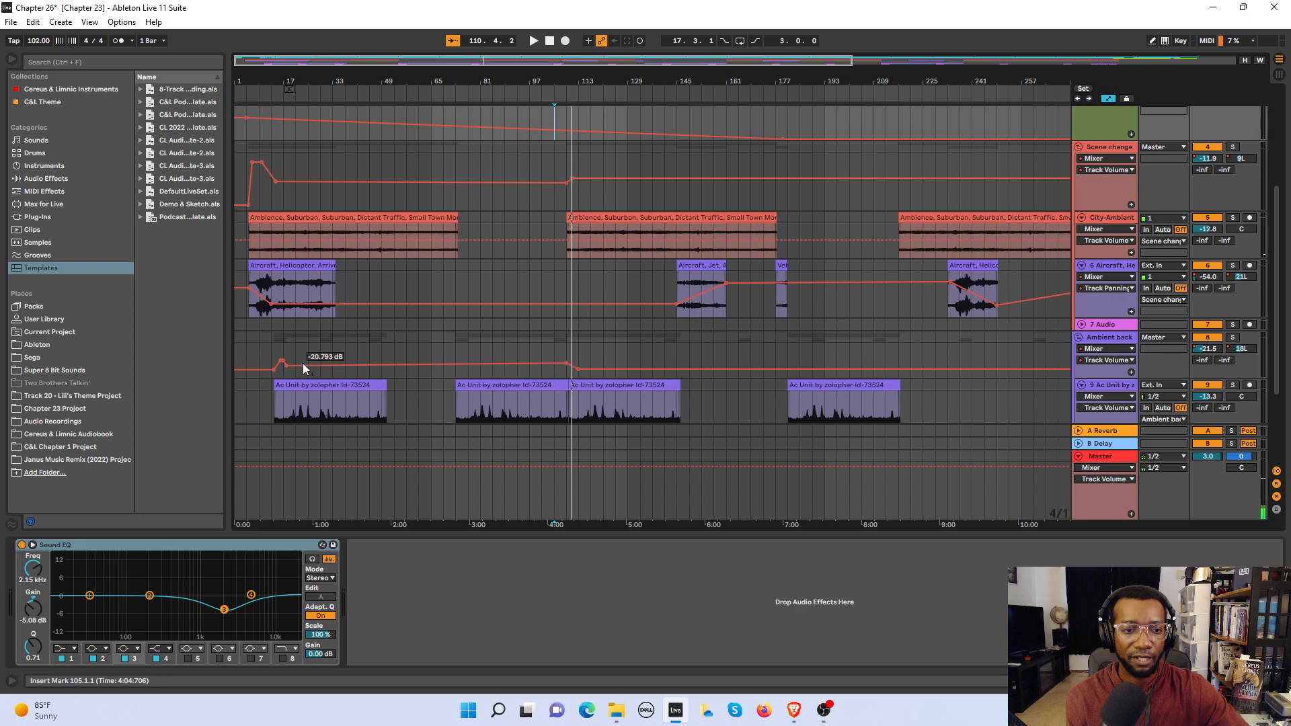
{"action": "left_click", "coordinate": [568, 366]}
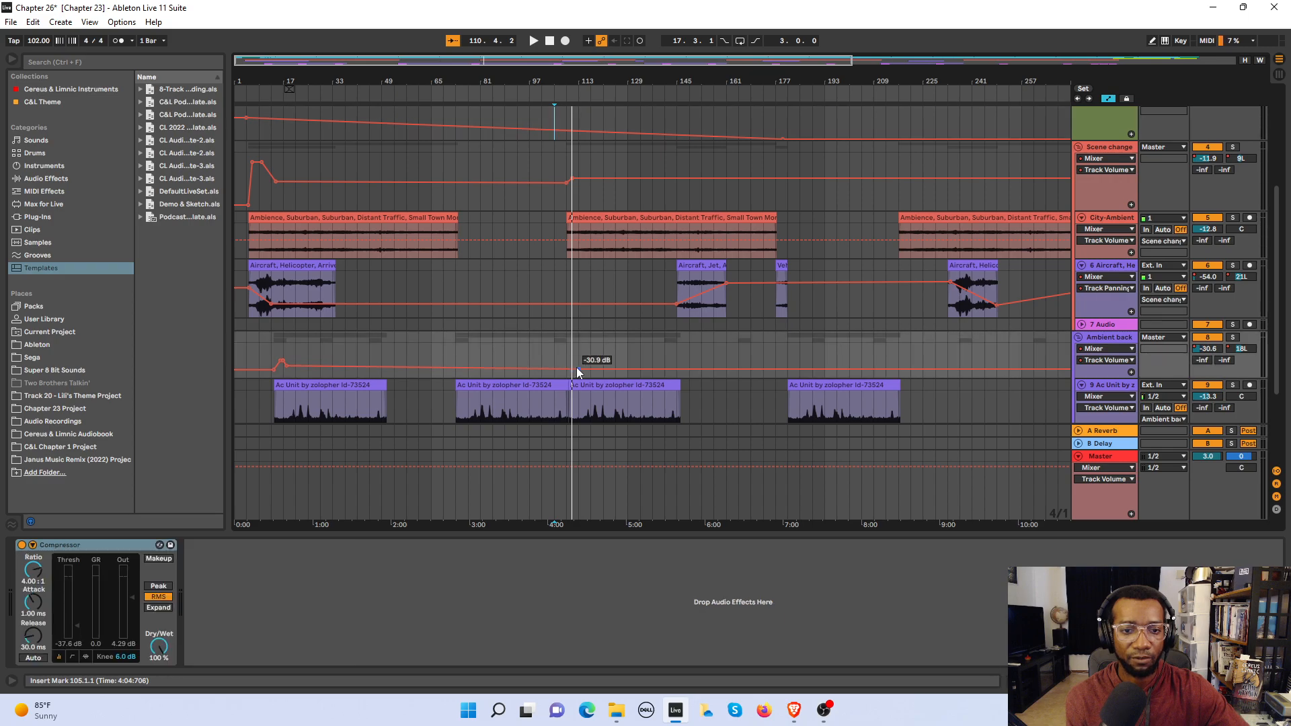
{"action": "left_click", "coordinate": [578, 372]}
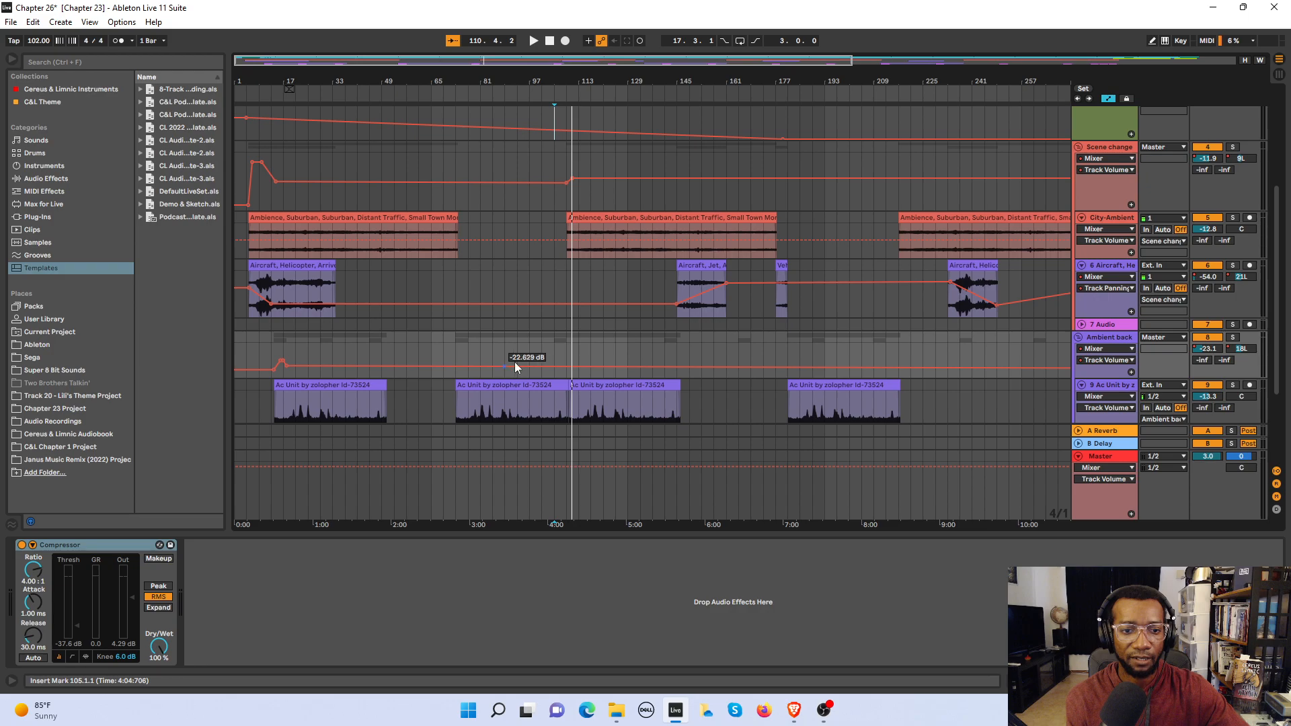
Step: Audition the mix from bars 101, 53 and 73 to hear how the ambient background sits under the narration
{"action": "left_click", "coordinate": [543, 203]}
{"action": "key", "text": "space"}
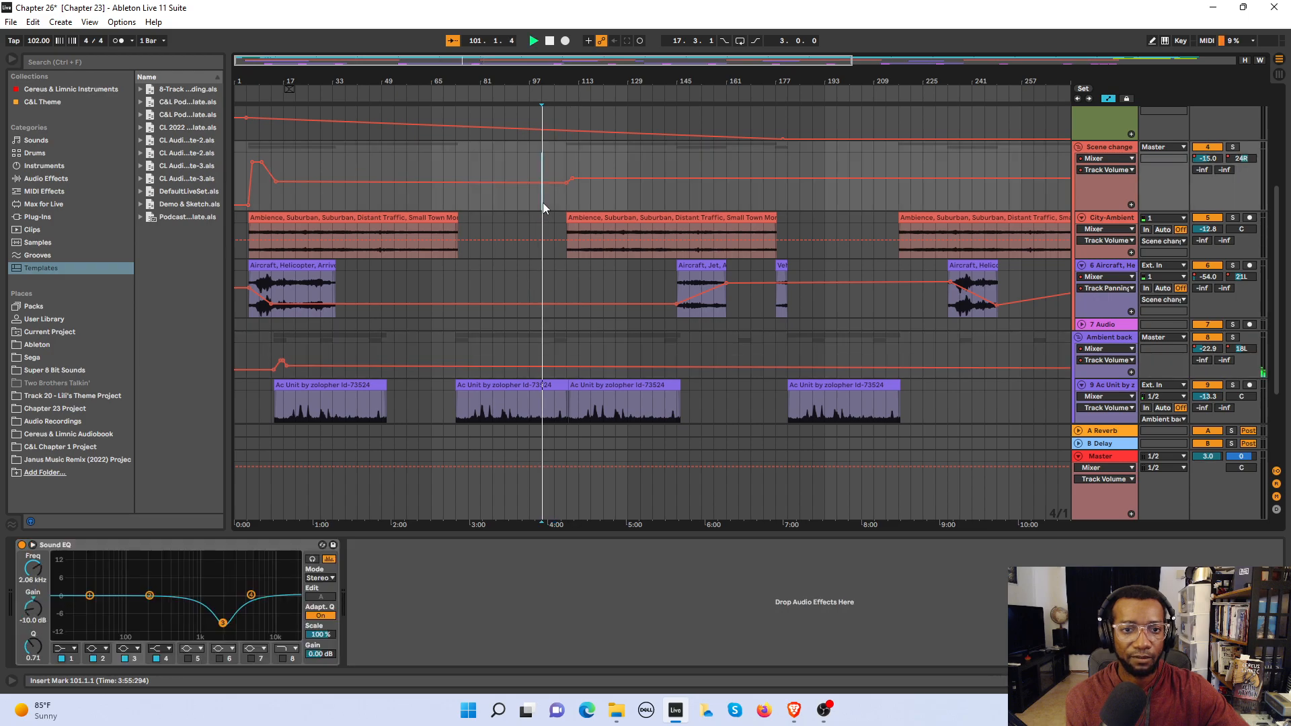
{"action": "key", "text": "space"}
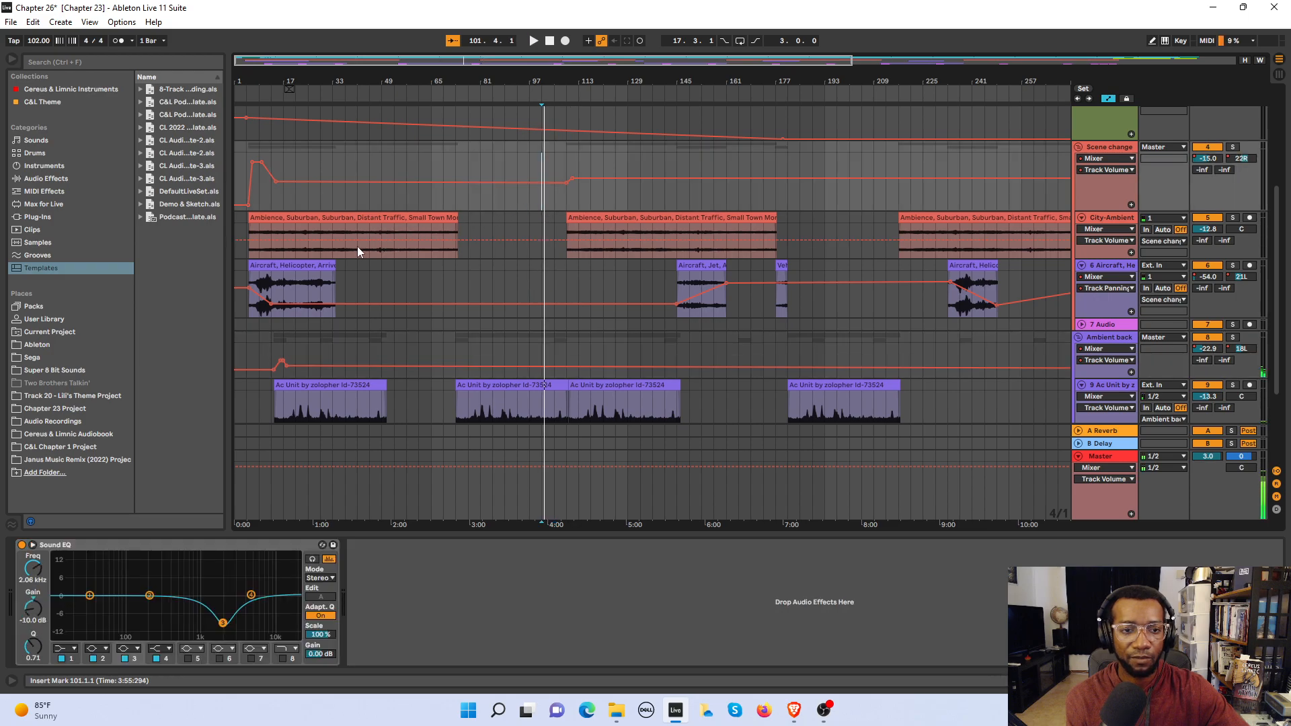
{"action": "left_click", "coordinate": [389, 269]}
{"action": "key", "text": "space"}
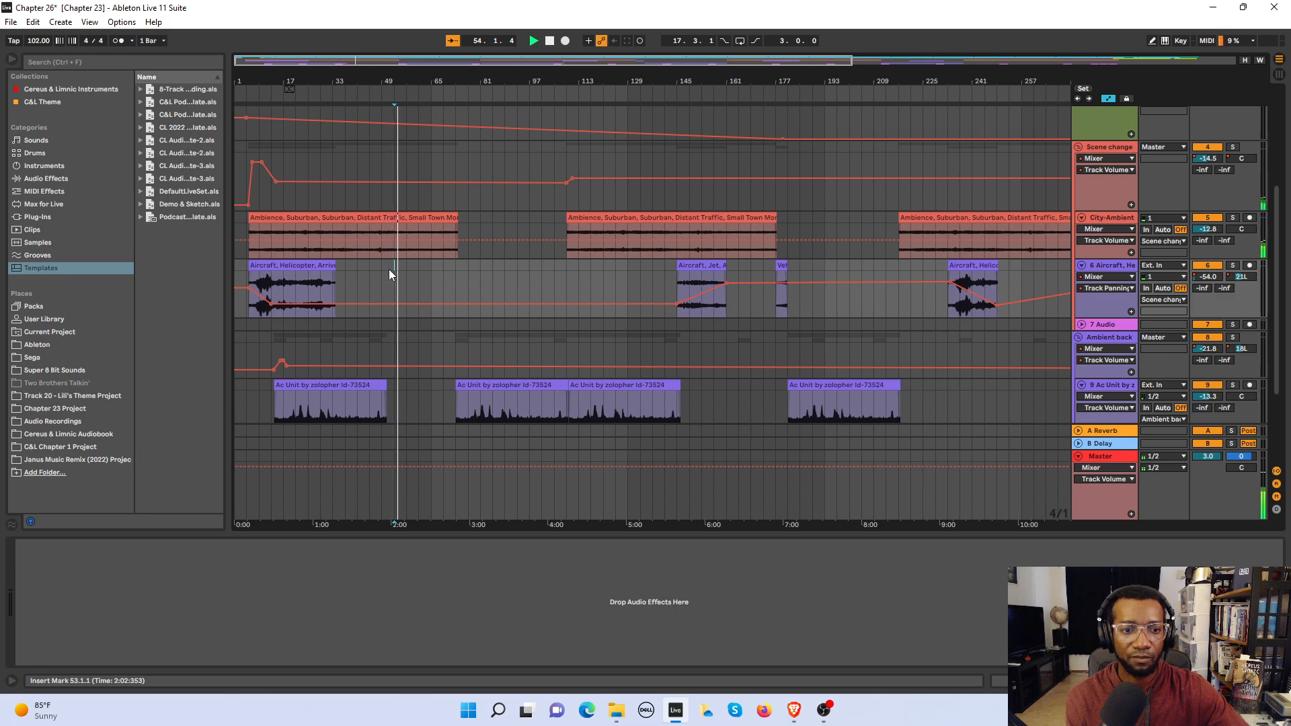
{"action": "left_click", "coordinate": [455, 270]}
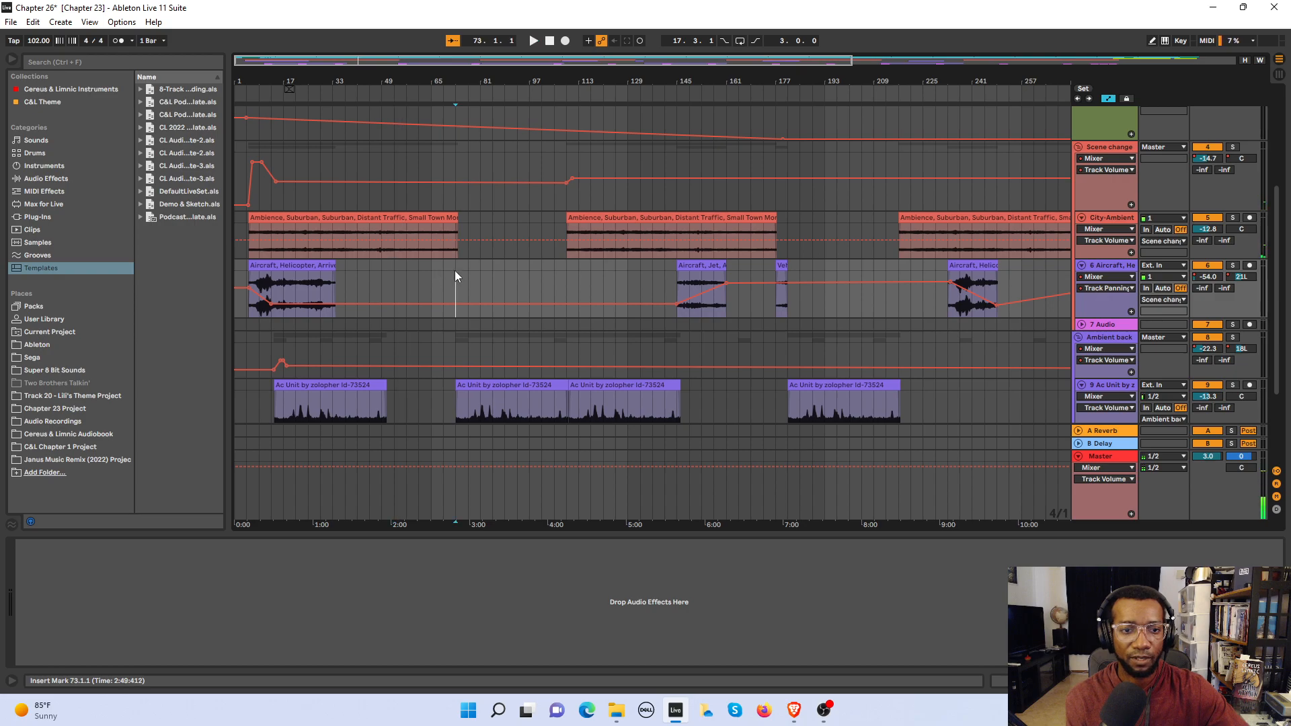
{"action": "key", "text": "space"}
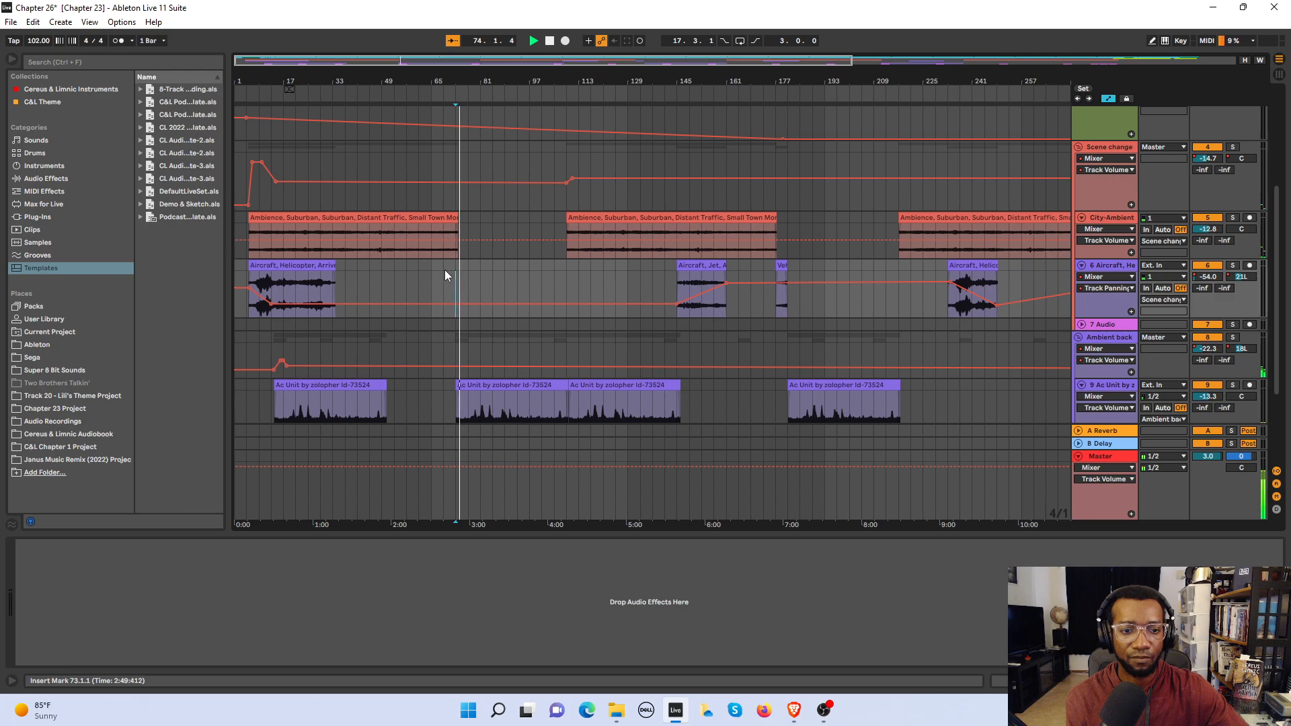
{"action": "left_click", "coordinate": [445, 273]}
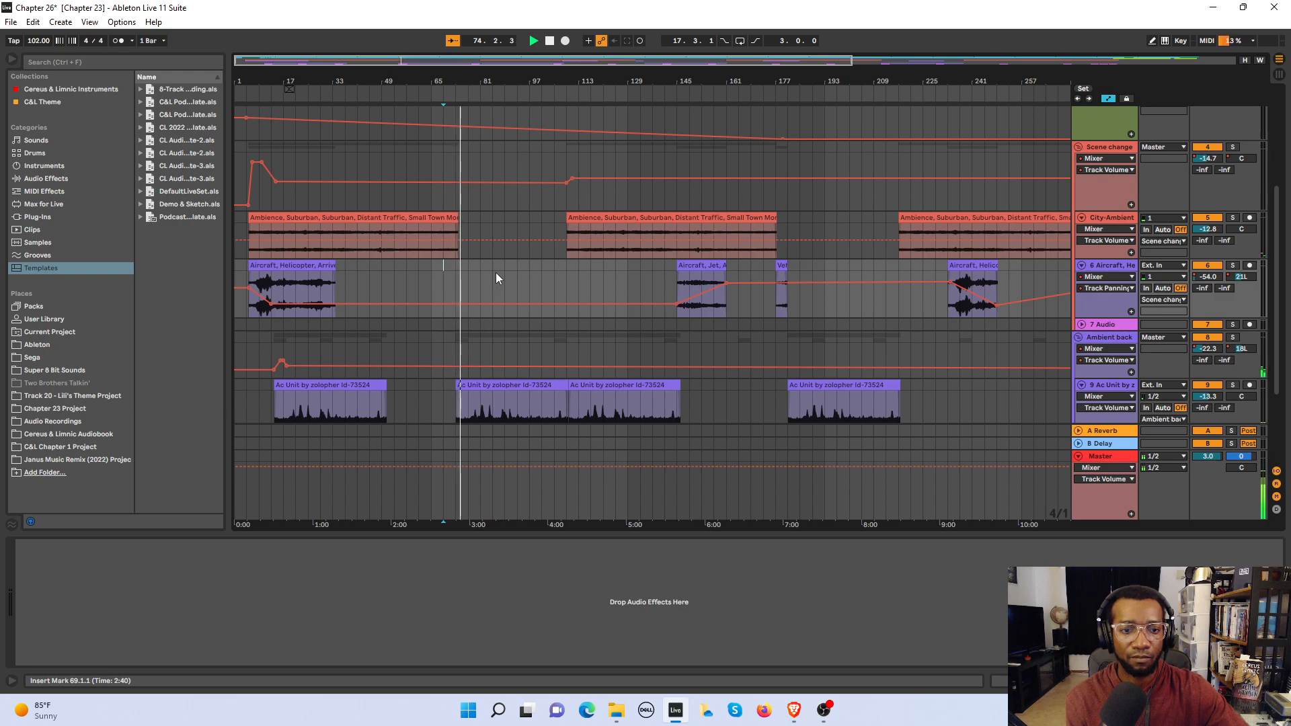
Step: Add Ambient back volume automation from bar 69, dipping to about -55 dB at bar 73 and rising to about -32 dB by bar 77
{"action": "mouse_move", "coordinate": [451, 364]}
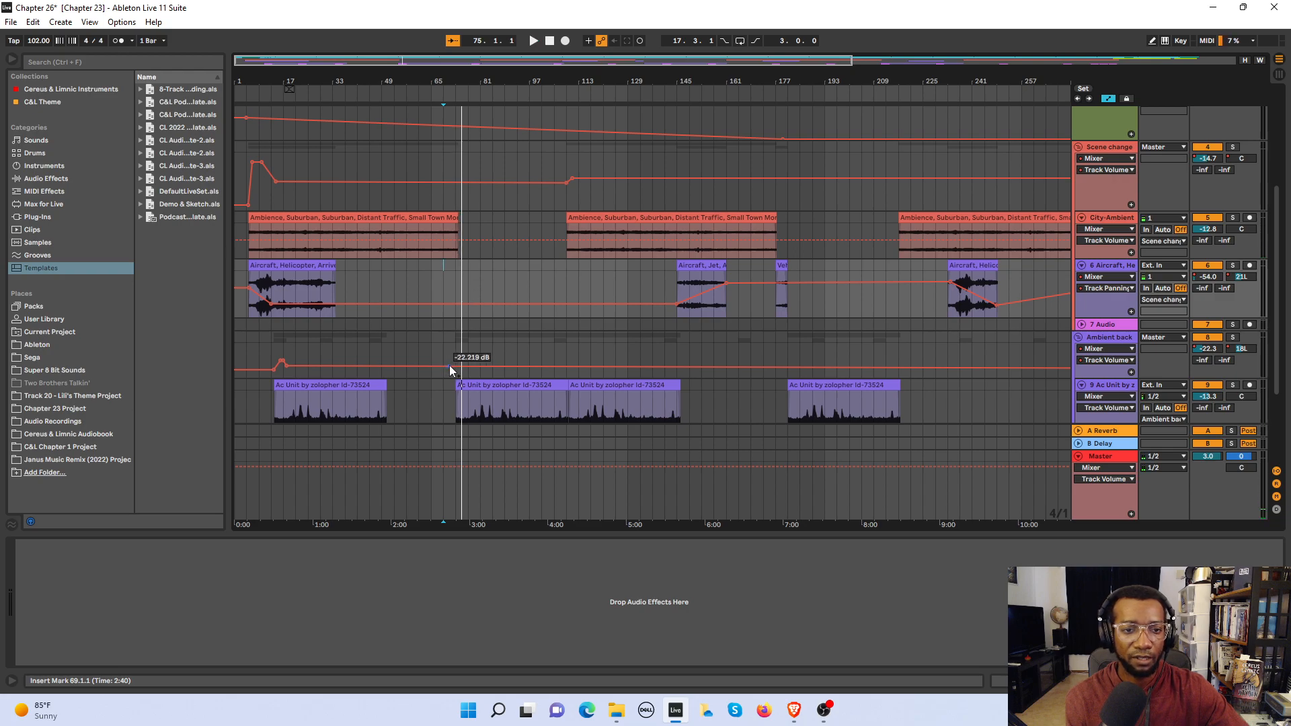
{"action": "left_click", "coordinate": [446, 366]}
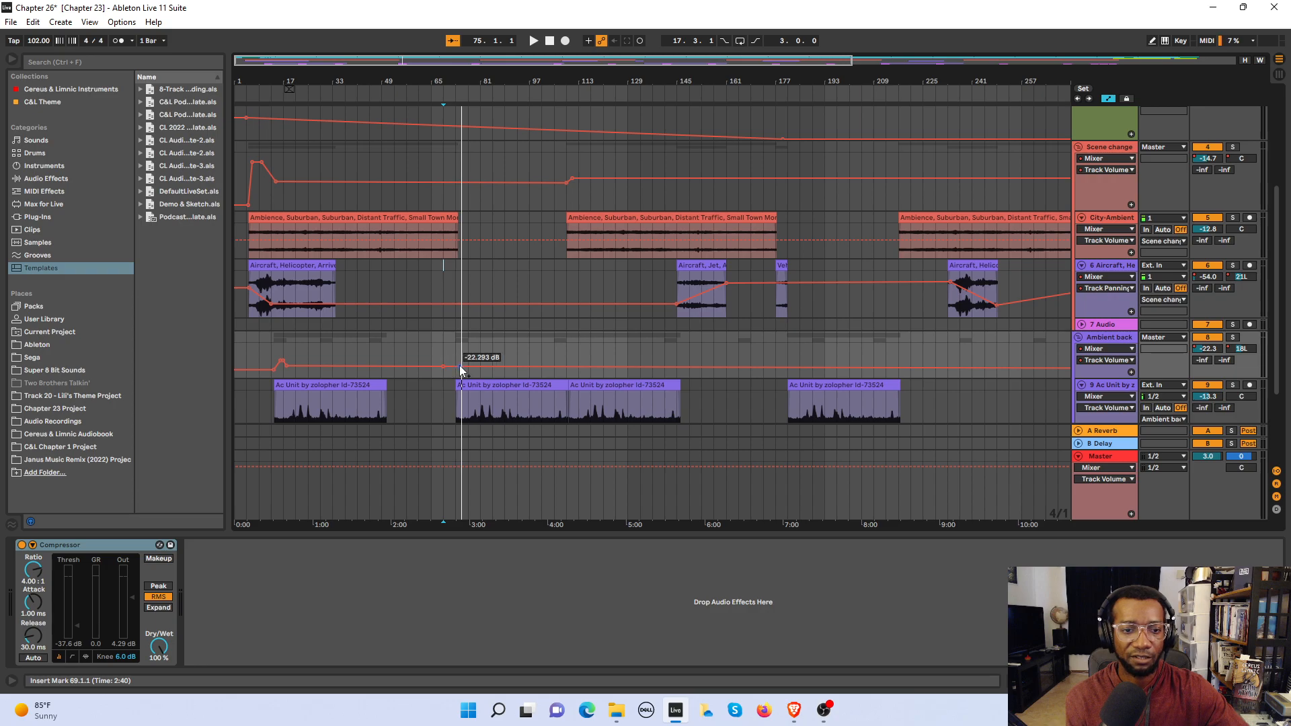
{"action": "mouse_move", "coordinate": [461, 369]}
{"action": "left_mouse_down"}
{"action": "mouse_move", "coordinate": [460, 388]}
{"action": "mouse_move", "coordinate": [469, 368]}
{"action": "left_mouse_up"}
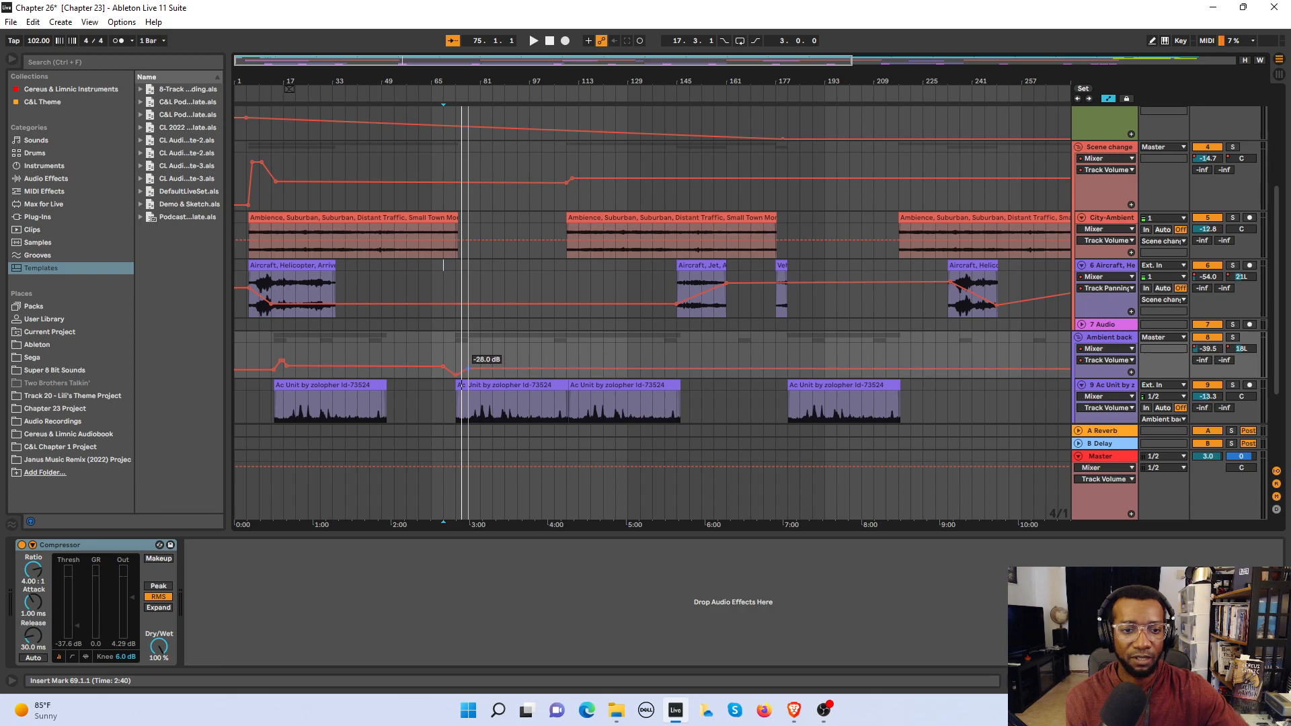
{"action": "left_click", "coordinate": [449, 353]}
Step: Play the arrangement from bar 73 to hear the AC unit fade in
{"action": "left_click", "coordinate": [450, 270]}
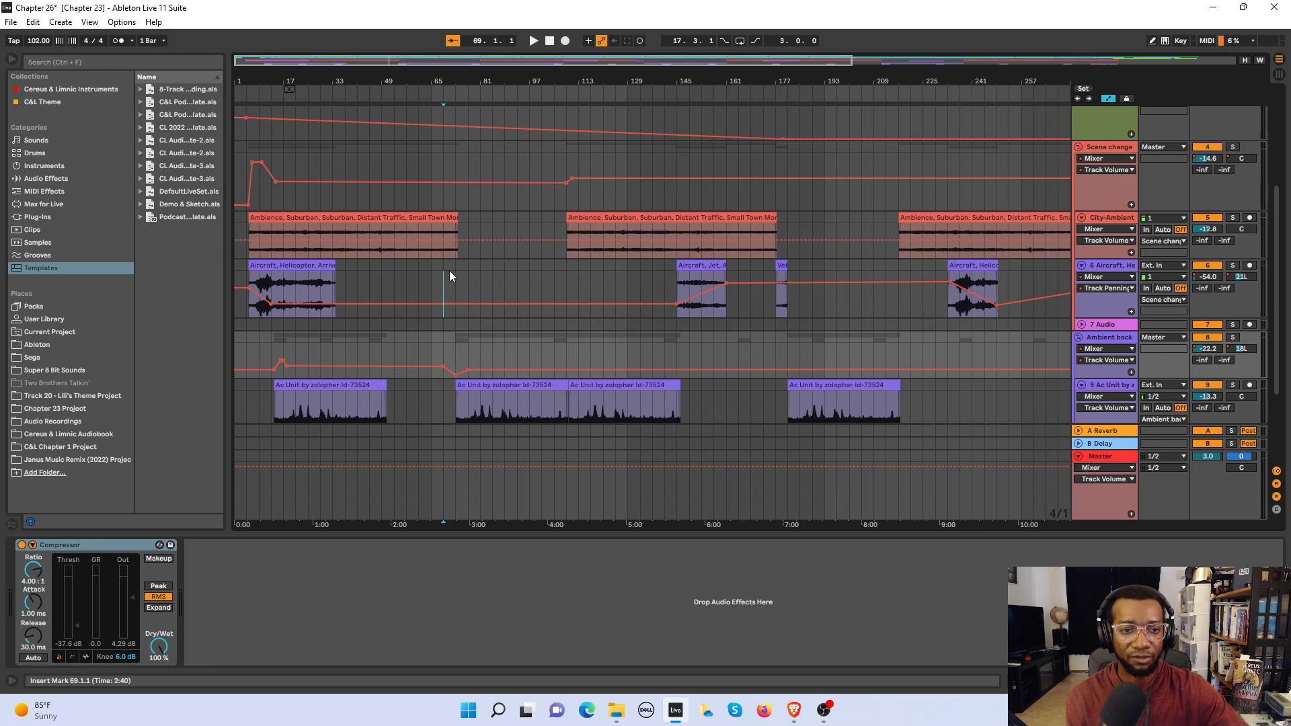
{"action": "left_click", "coordinate": [456, 272]}
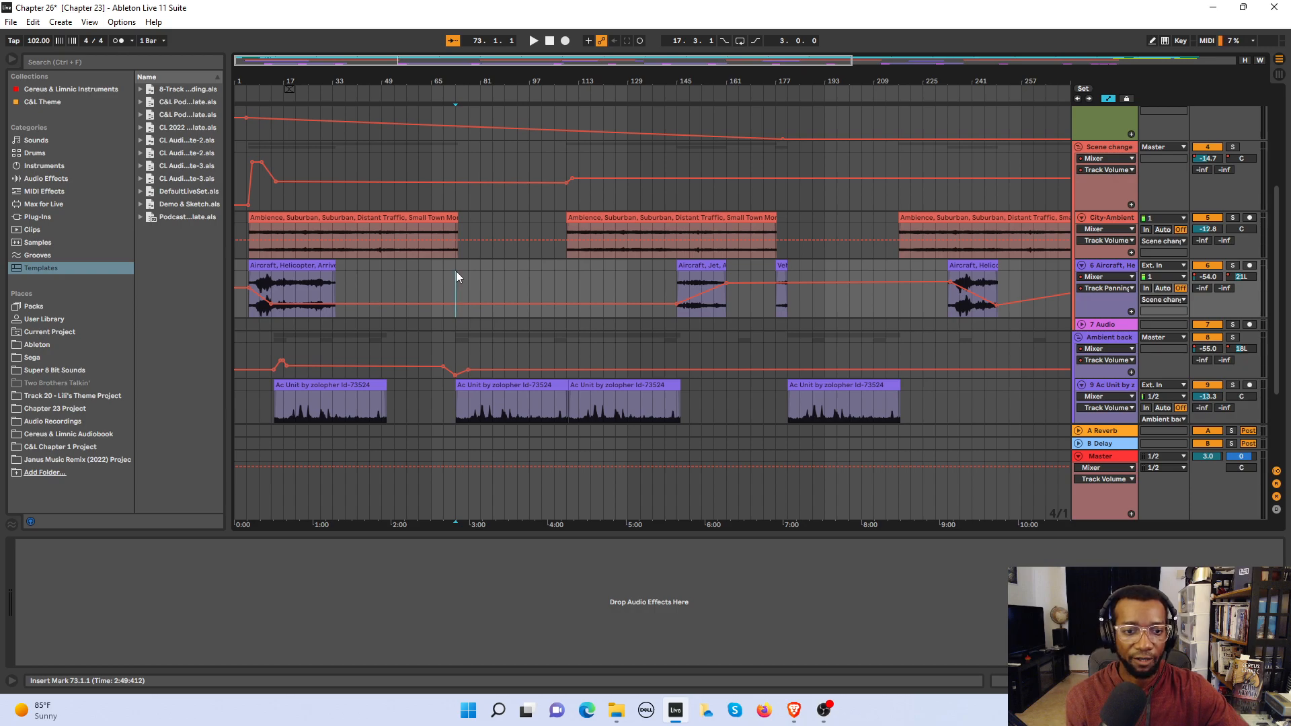
{"action": "key", "text": "space"}
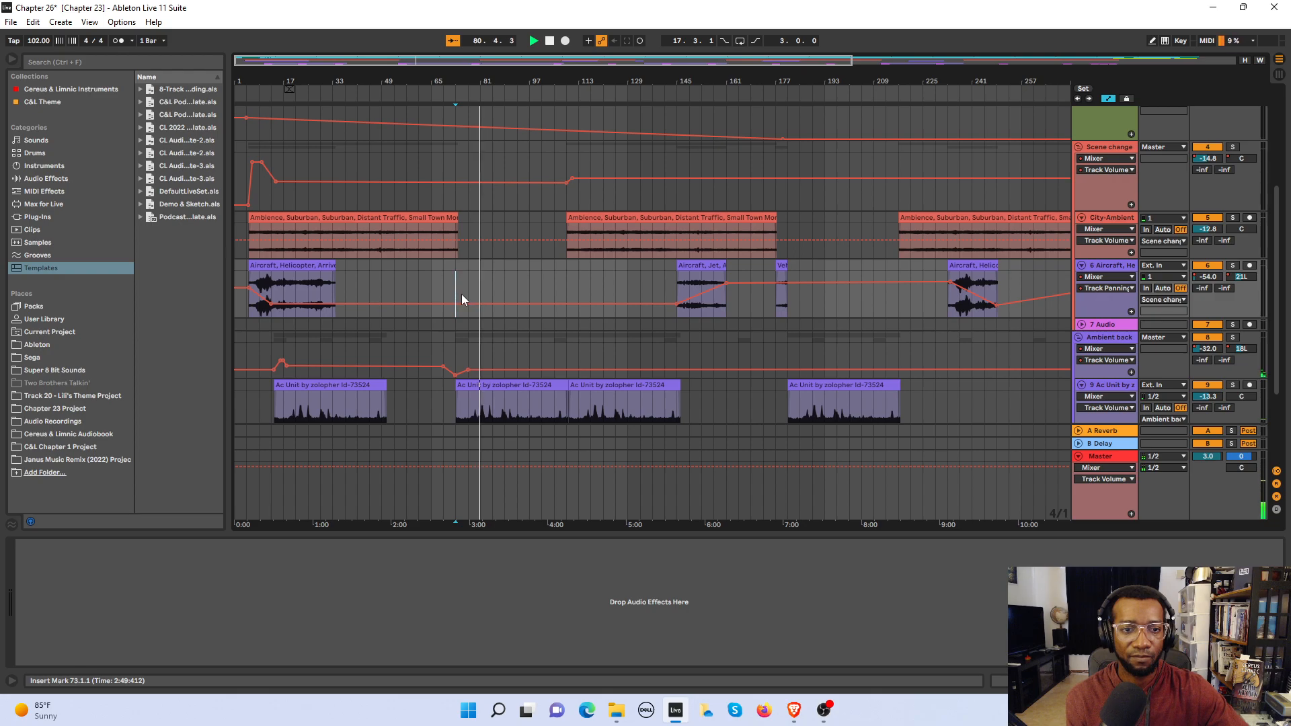
{"action": "key", "text": "space"}
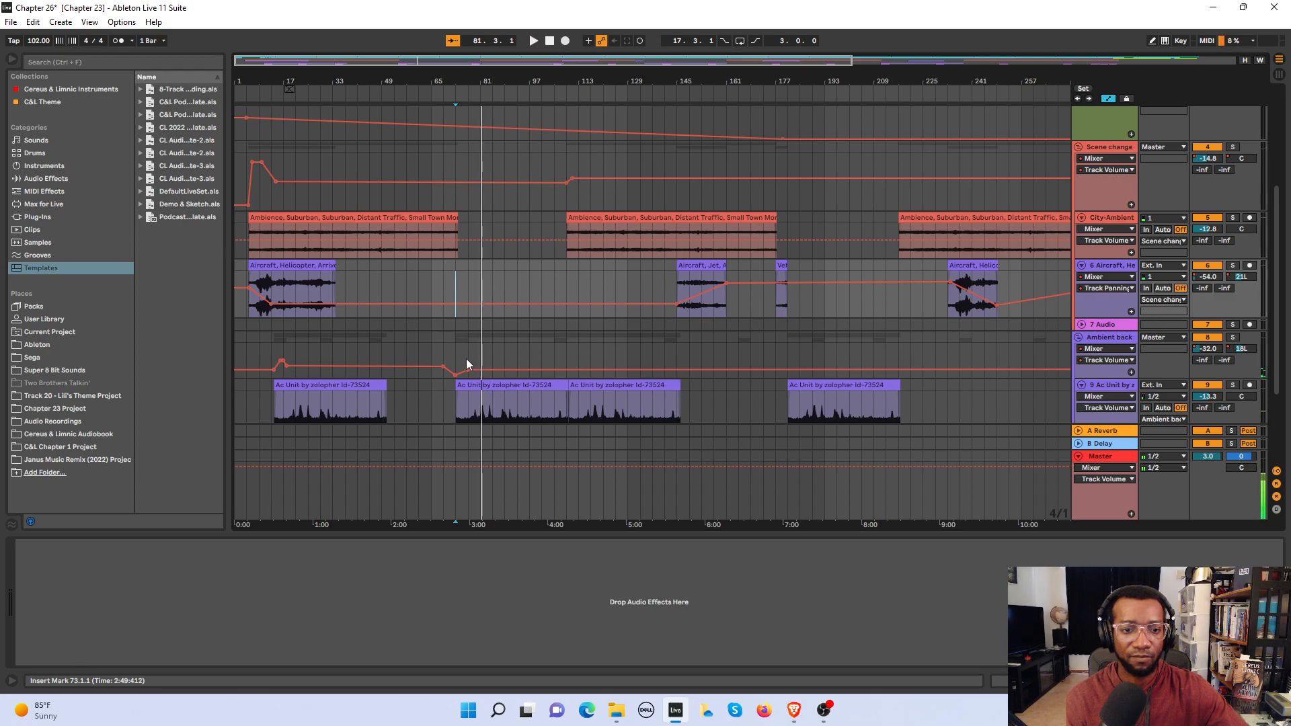
Step: Move the Ambient back volume breakpoint after the dip to about bar 75 at about -28 dB
{"action": "key", "text": "plus"}
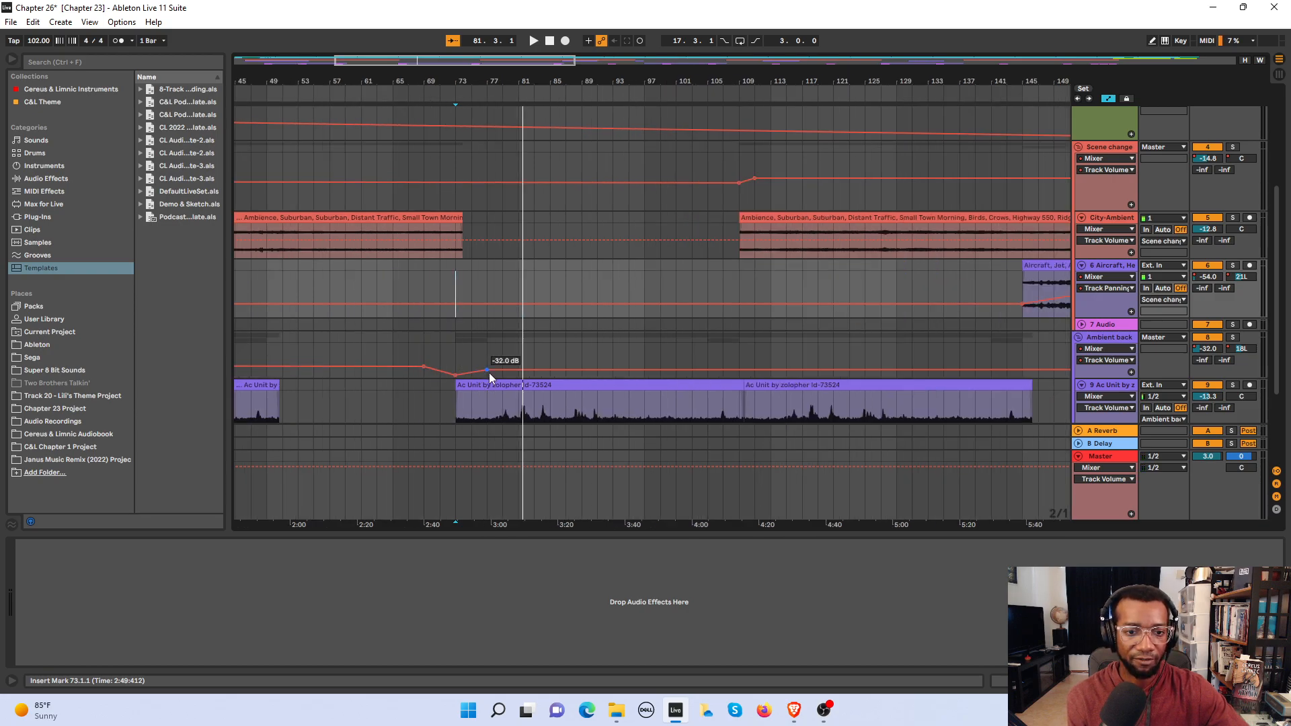
{"action": "left_click", "coordinate": [488, 369]}
{"action": "left_click_drag", "start_coordinate": [487, 370], "coordinate": [472, 368]}
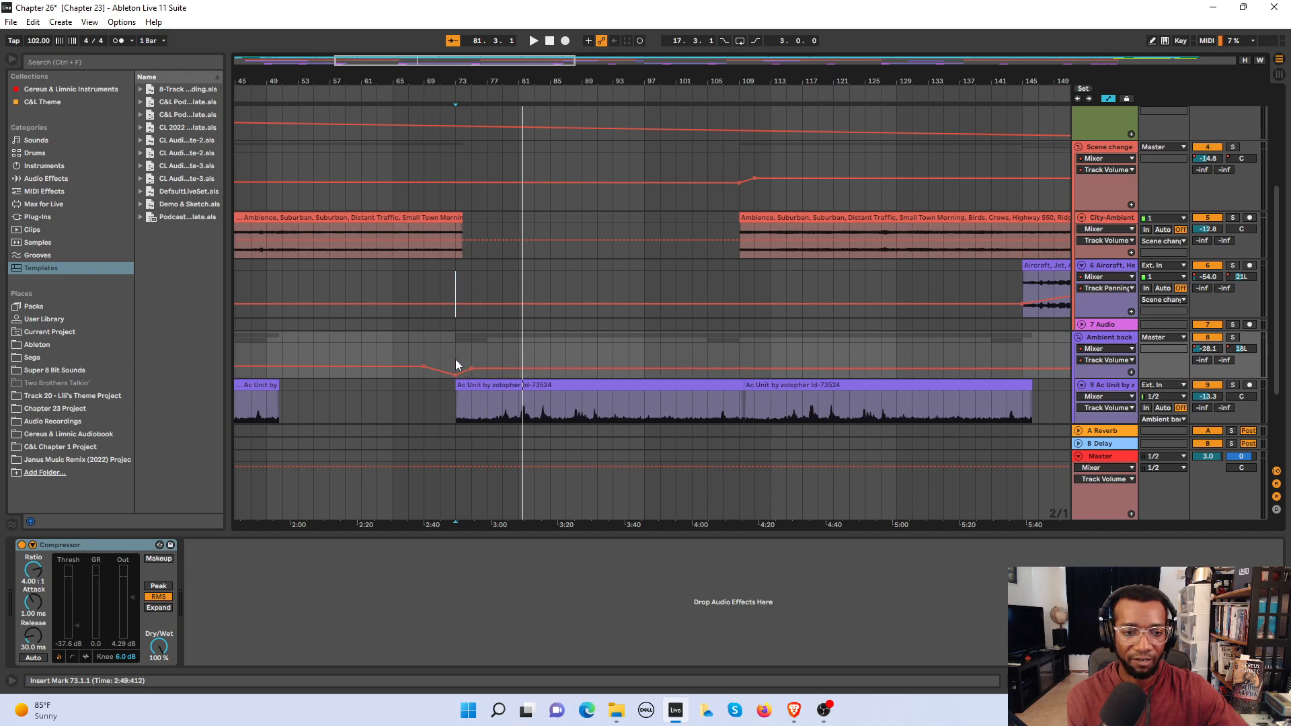
Step: Audition the revised ambient fades from bar 73 and around the transition at bars 101 to 109
{"action": "key", "text": "space"}
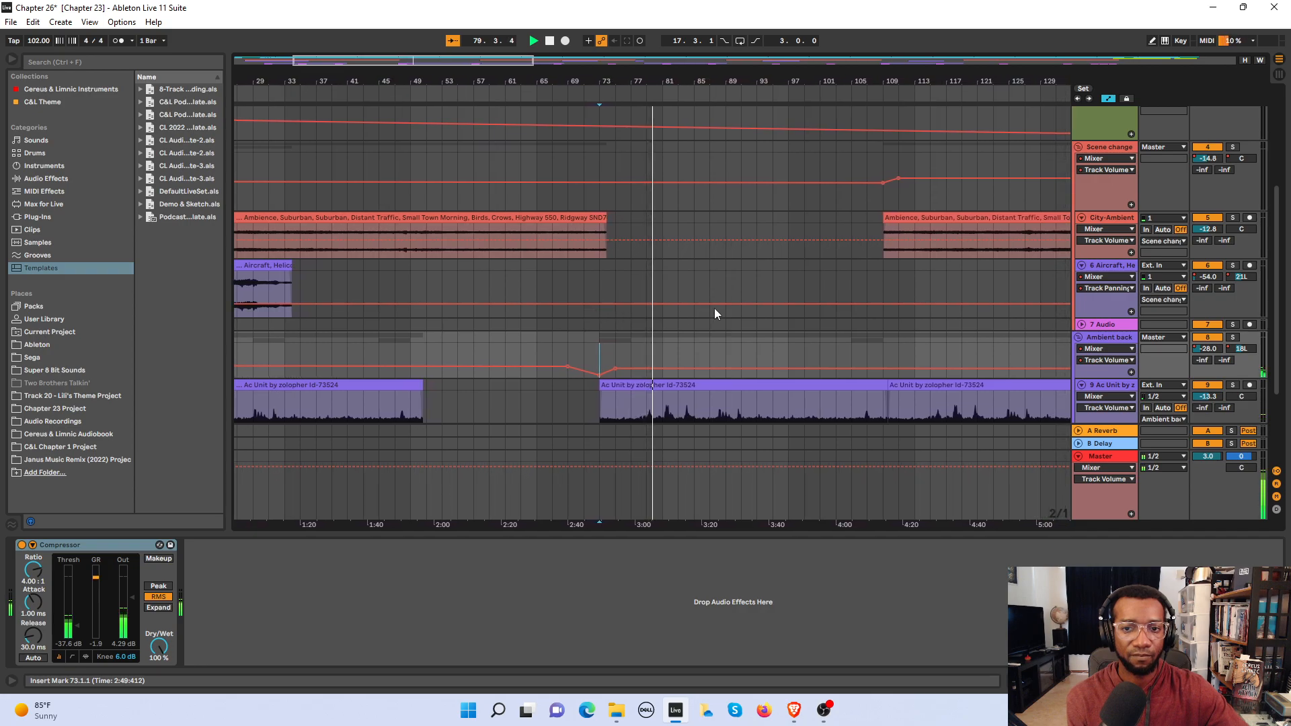
{"action": "left_click", "coordinate": [883, 268]}
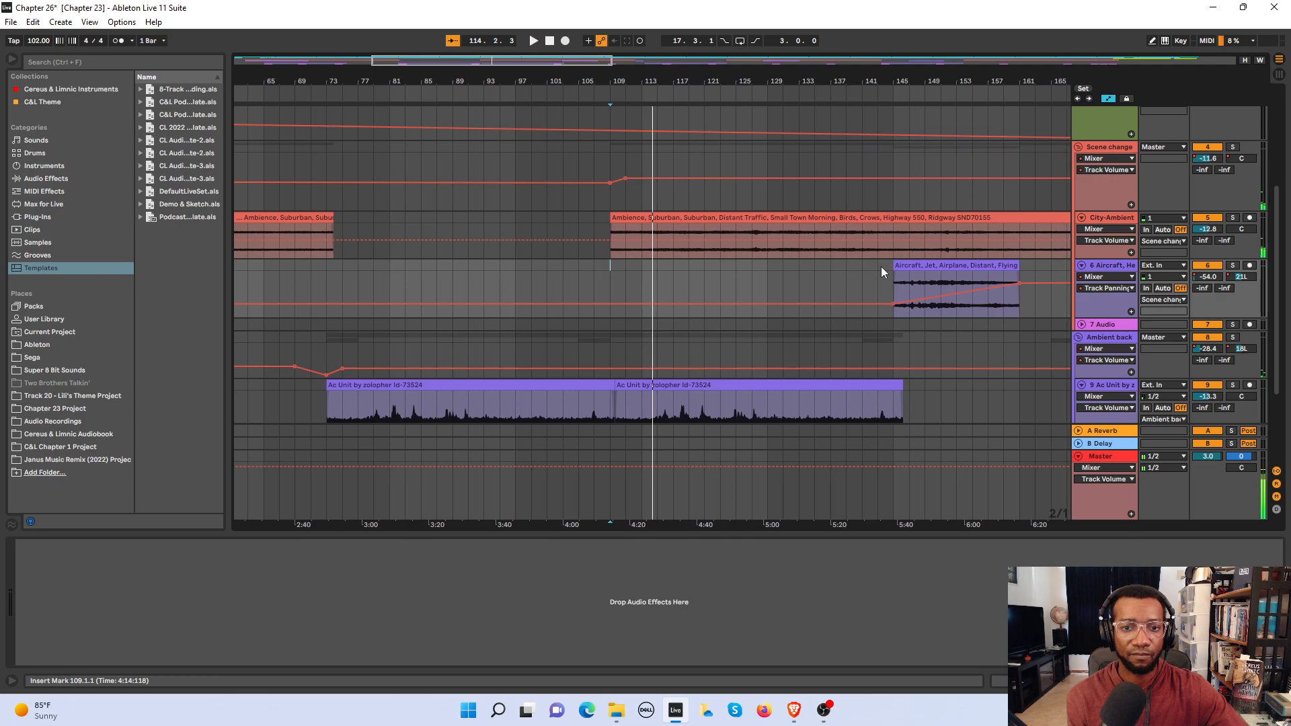
{"action": "left_click", "coordinate": [543, 275]}
{"action": "key", "text": "space"}
{"action": "key", "text": "space"}
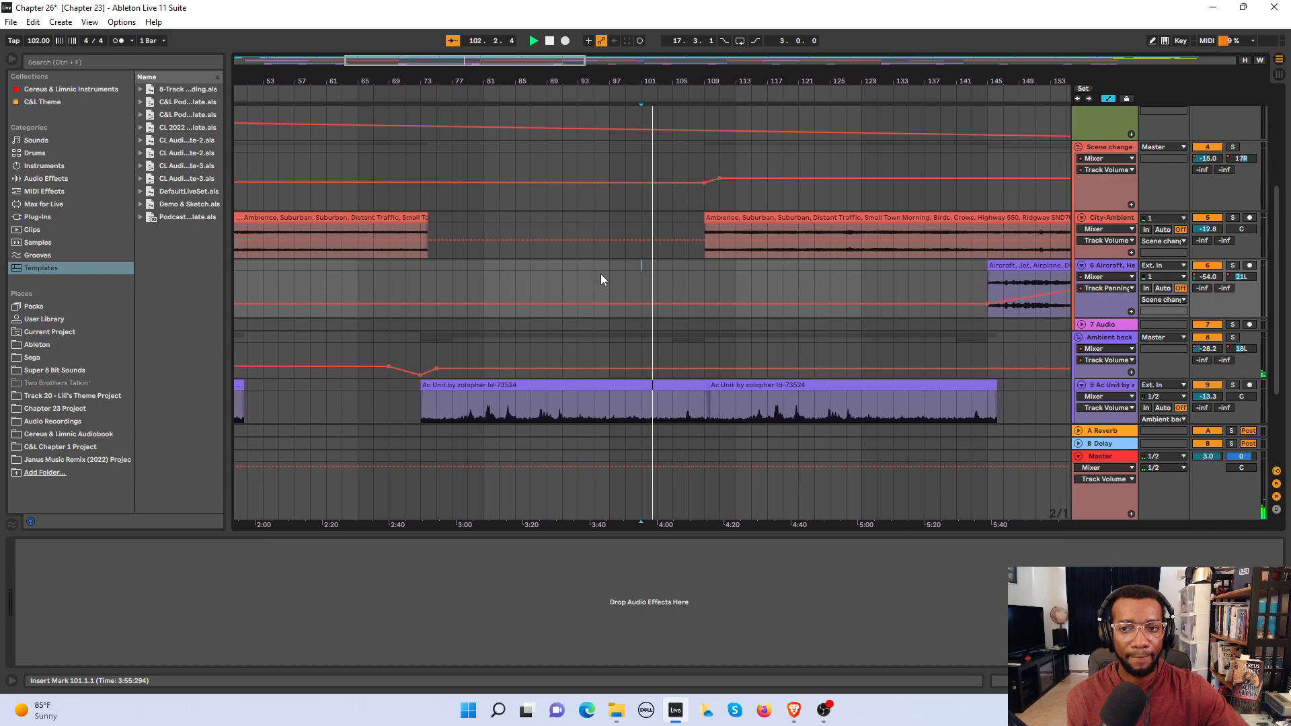
{"action": "key", "text": "space"}
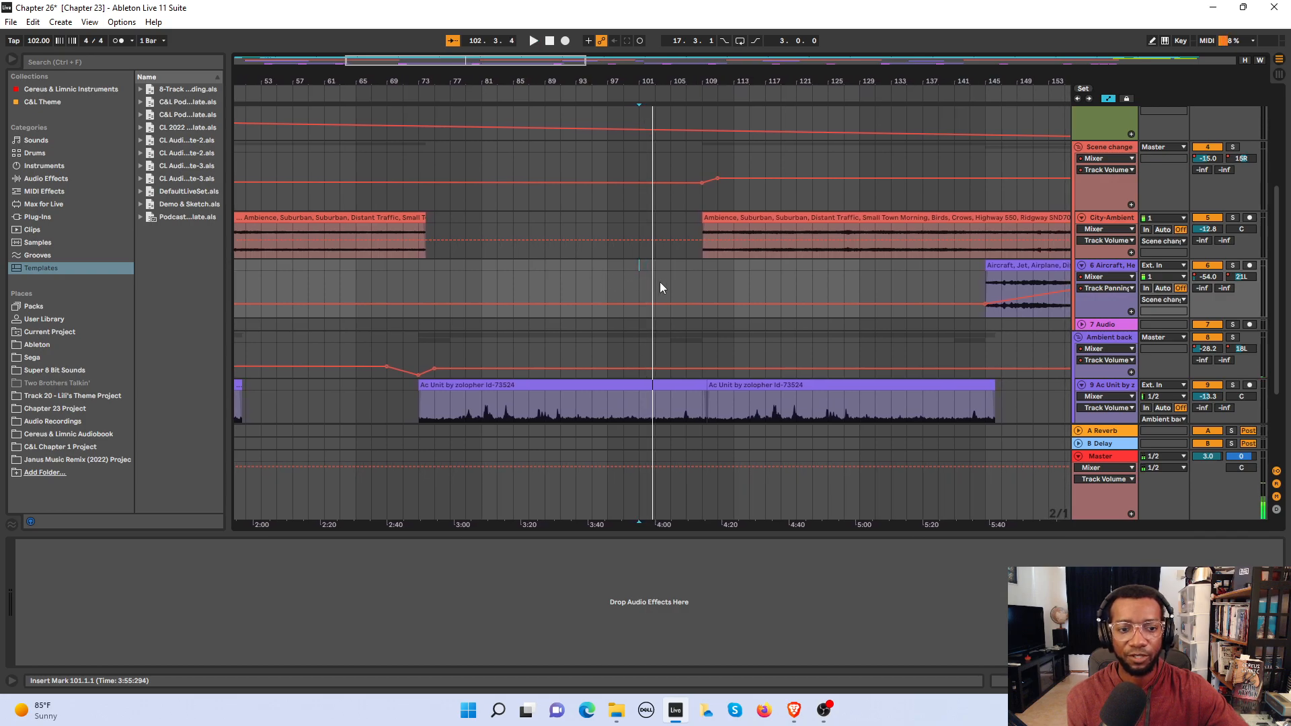
{"action": "left_click", "coordinate": [707, 273]}
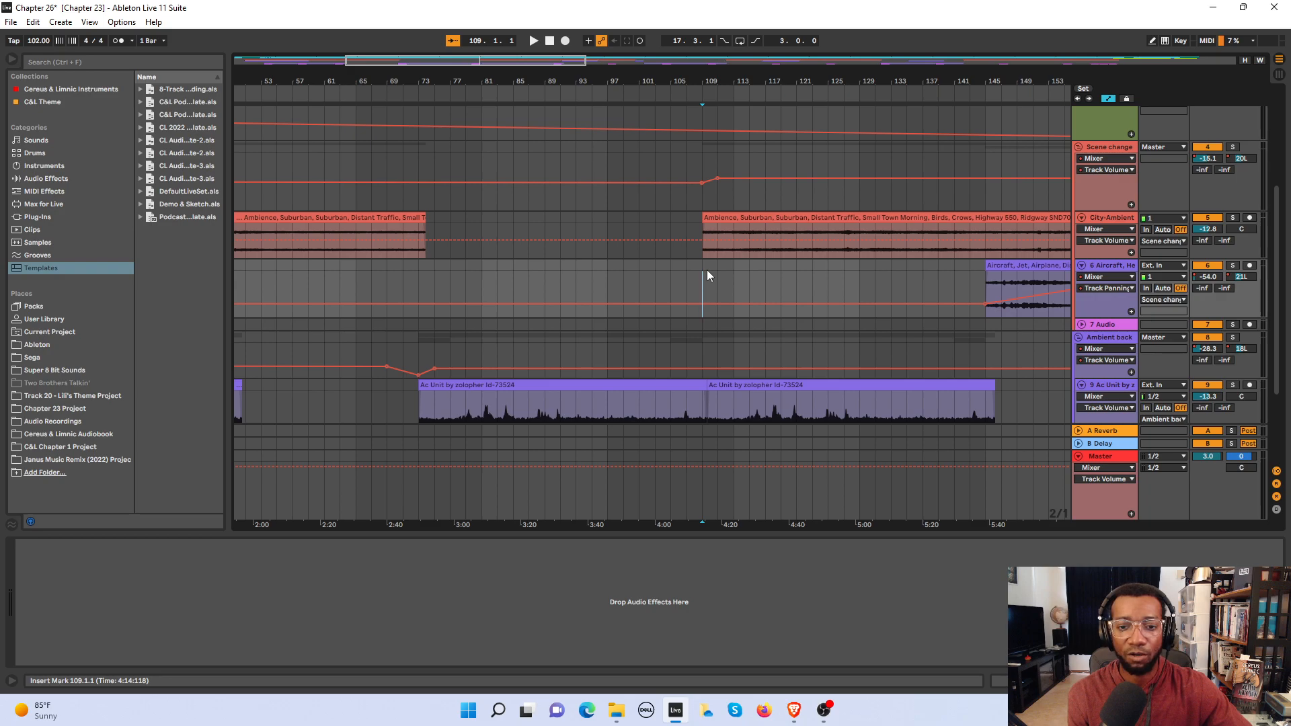
{"action": "key", "text": "space"}
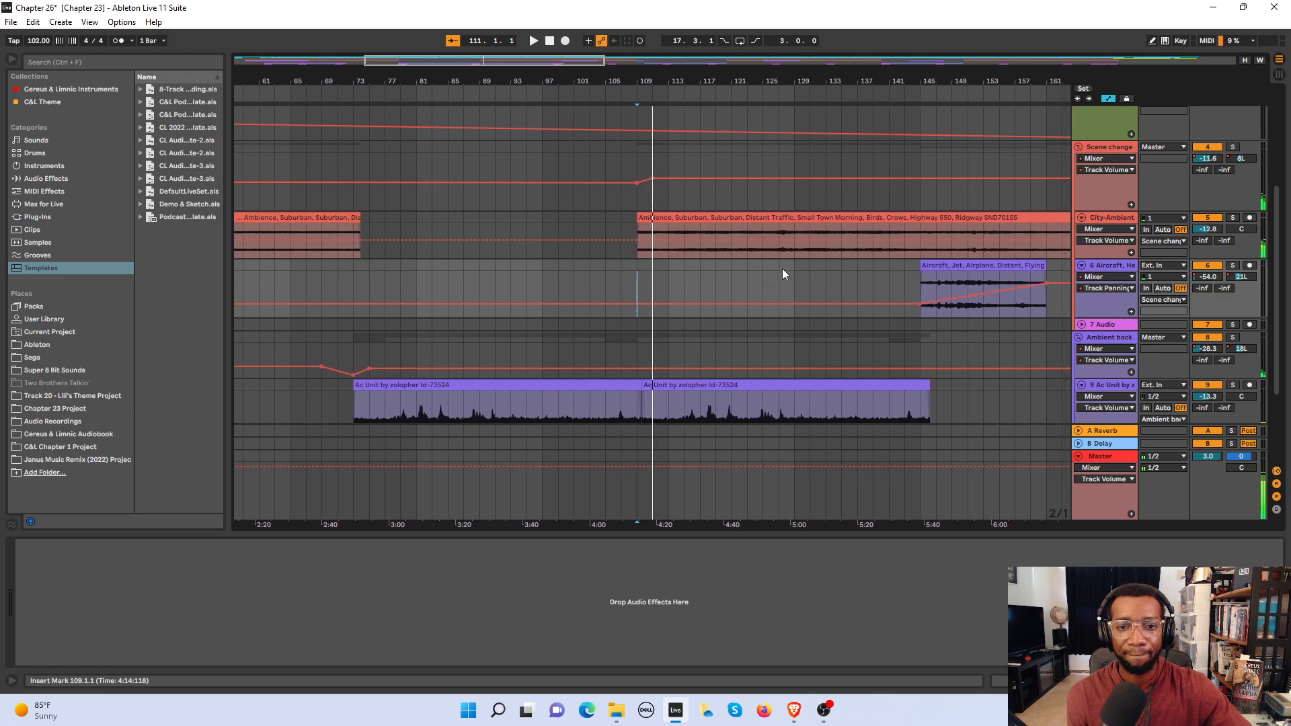
Step: Play the arrangement from bar 143 to hear the jet flyover and its panning sweep
{"action": "left_click", "coordinate": [915, 281]}
{"action": "key", "text": "space"}
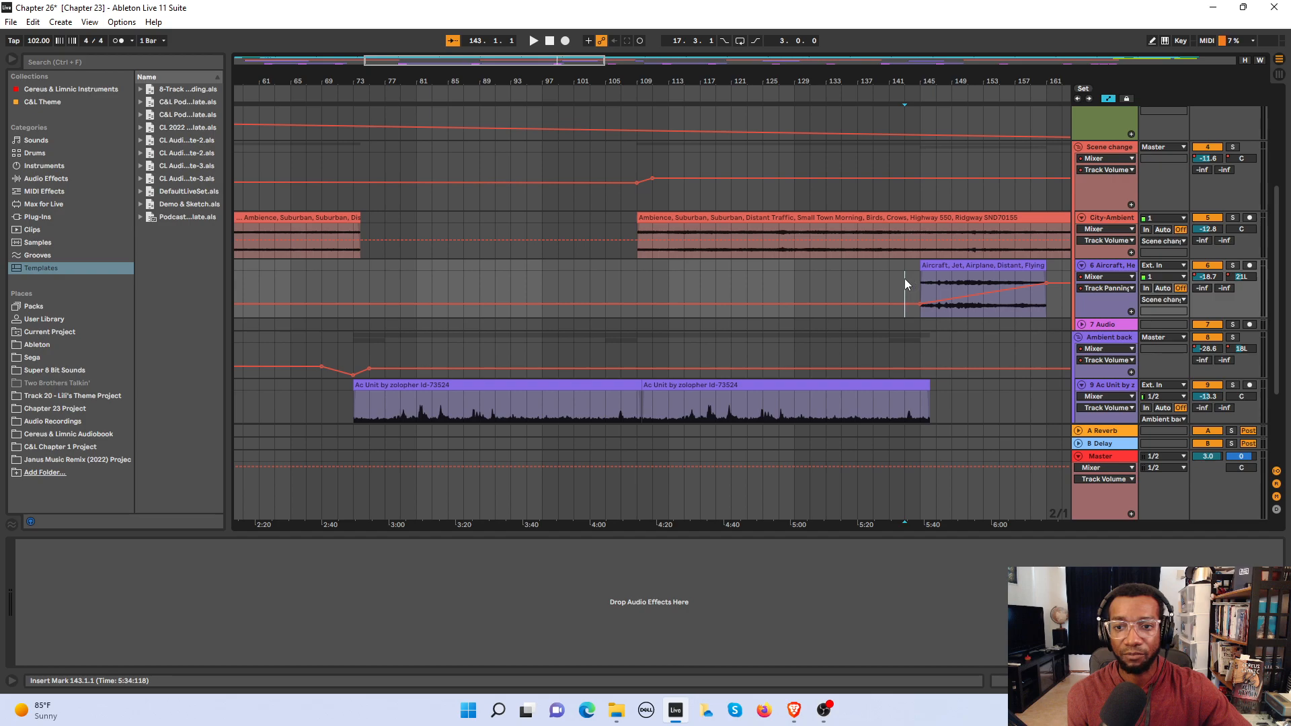
{"action": "left_click", "coordinate": [906, 278]}
{"action": "key", "text": "space"}
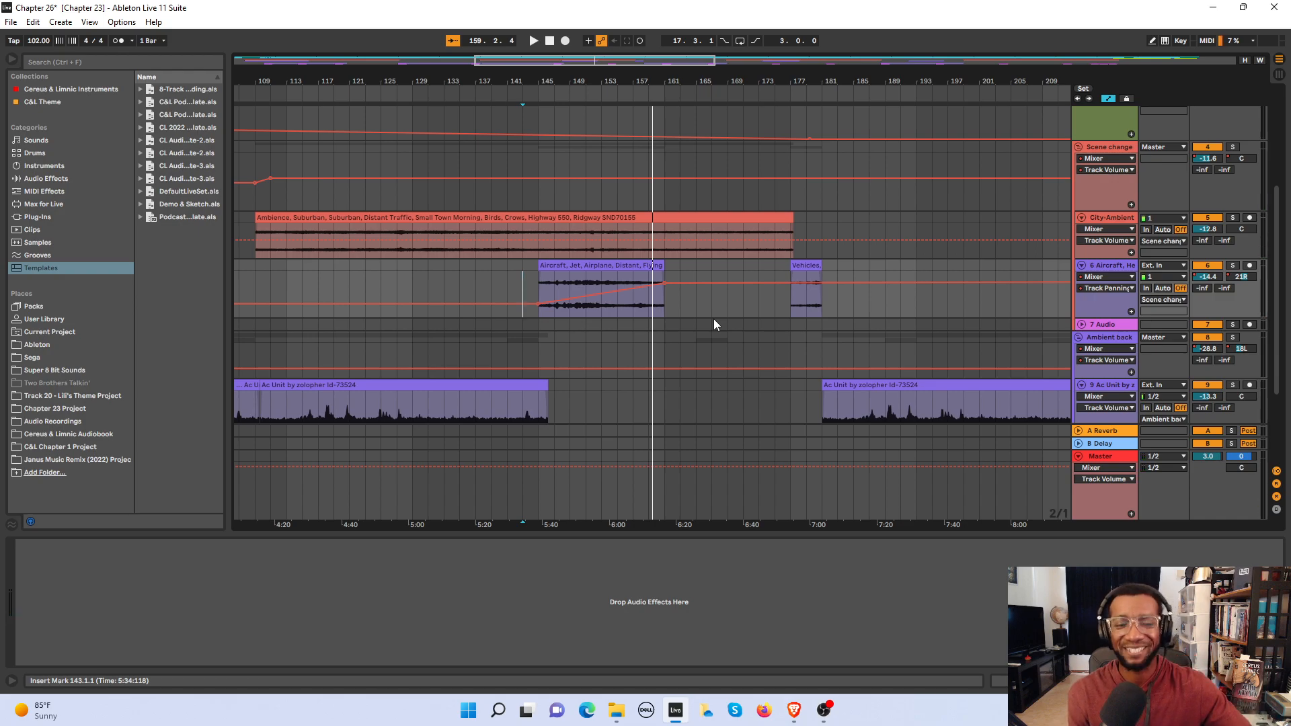
{"action": "left_click", "coordinate": [605, 227]}
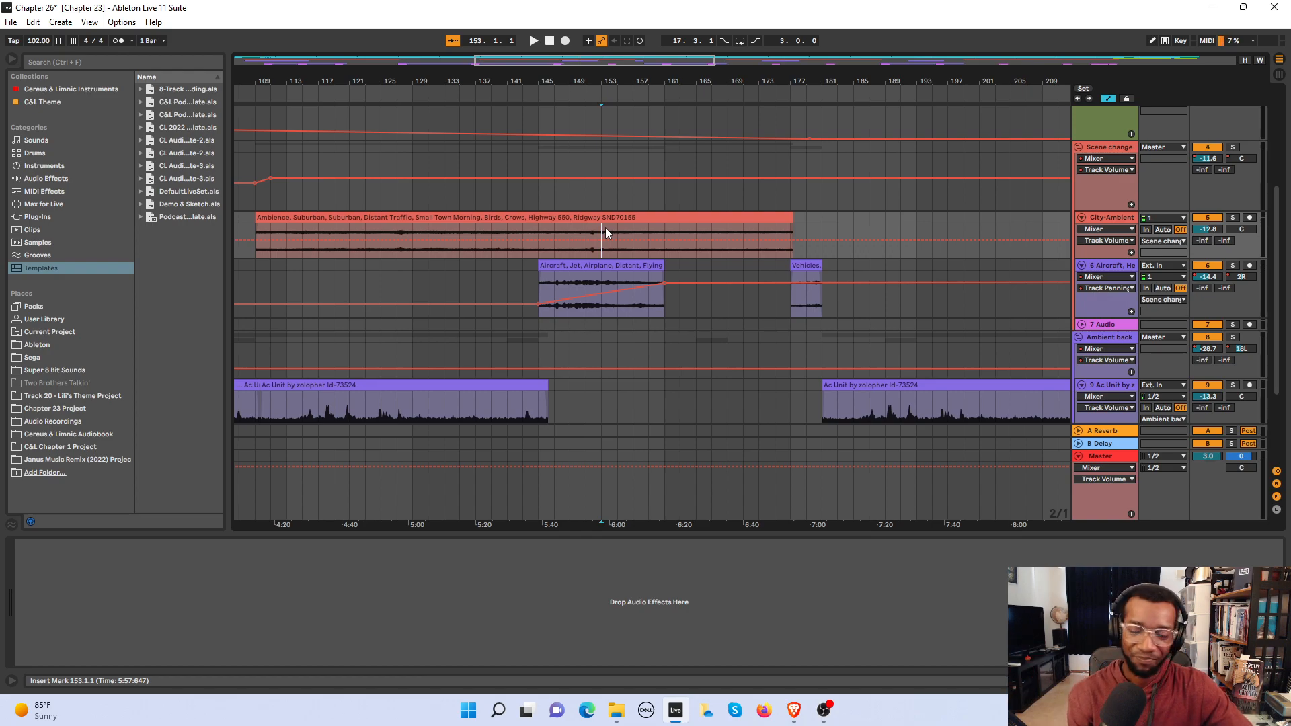
{"action": "left_click", "coordinate": [660, 256]}
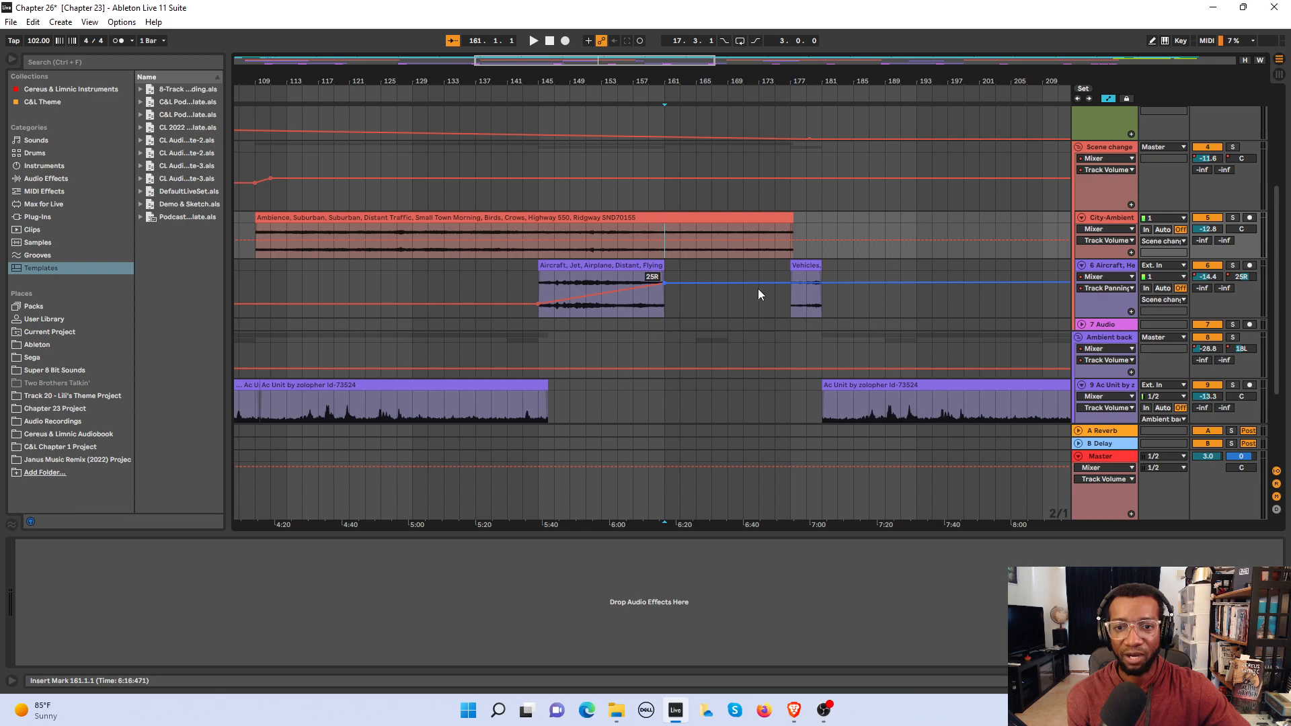
Step: Audition the police siren clip and the transition out of it from bars 175 and 179
{"action": "left_click", "coordinate": [791, 296]}
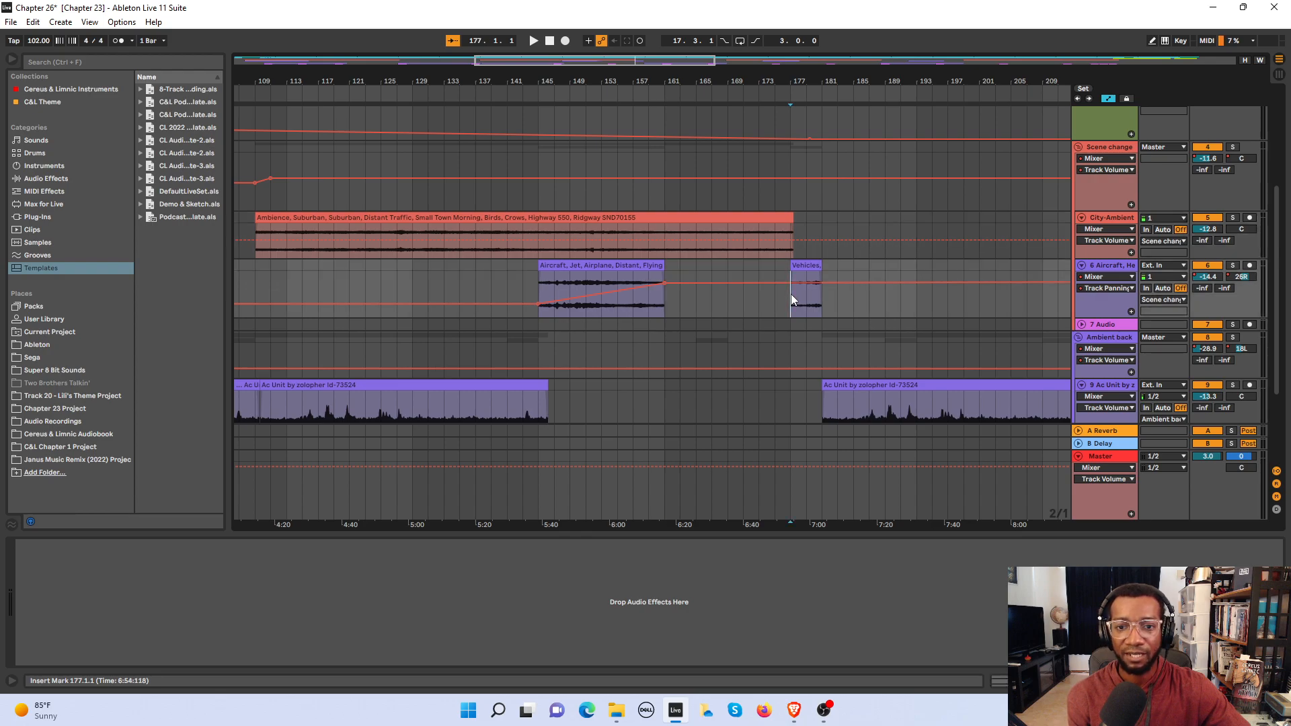
{"action": "scroll", "coordinate": [790, 294], "scroll_direction": "up", "scroll_amount": 2}
{"action": "left_click", "coordinate": [775, 296]}
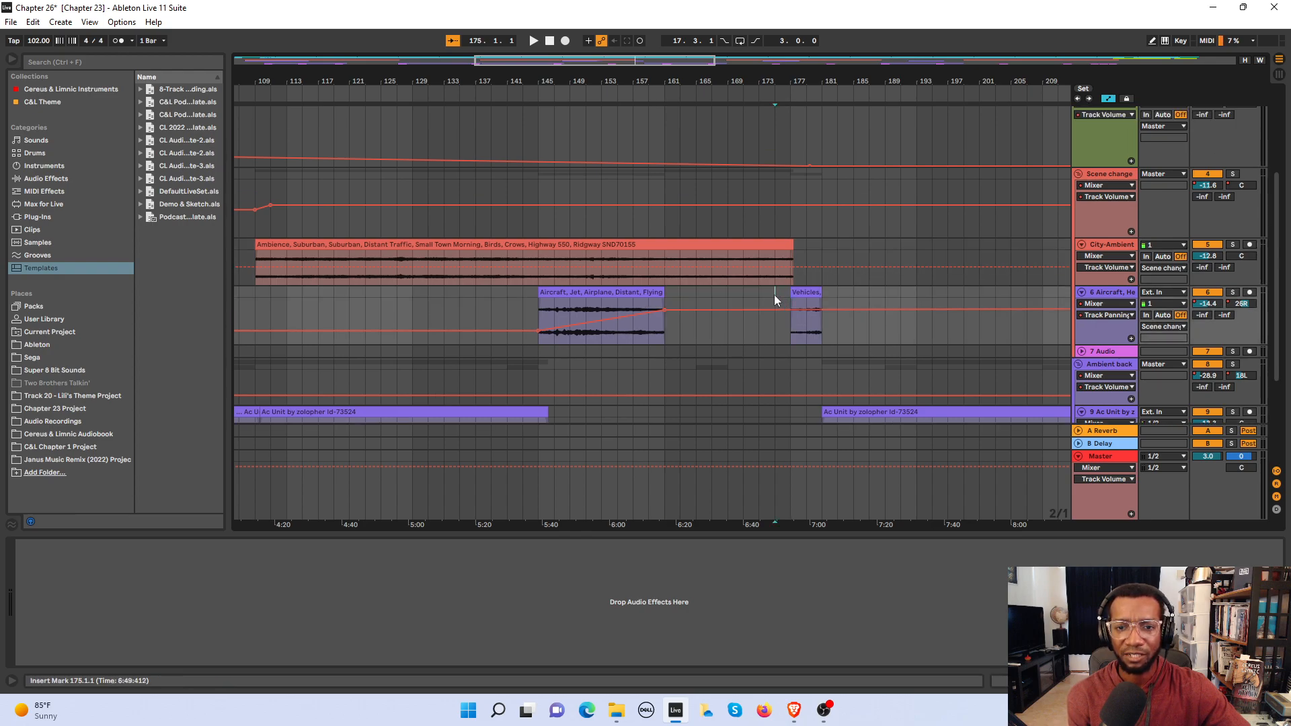
{"action": "key", "text": "space"}
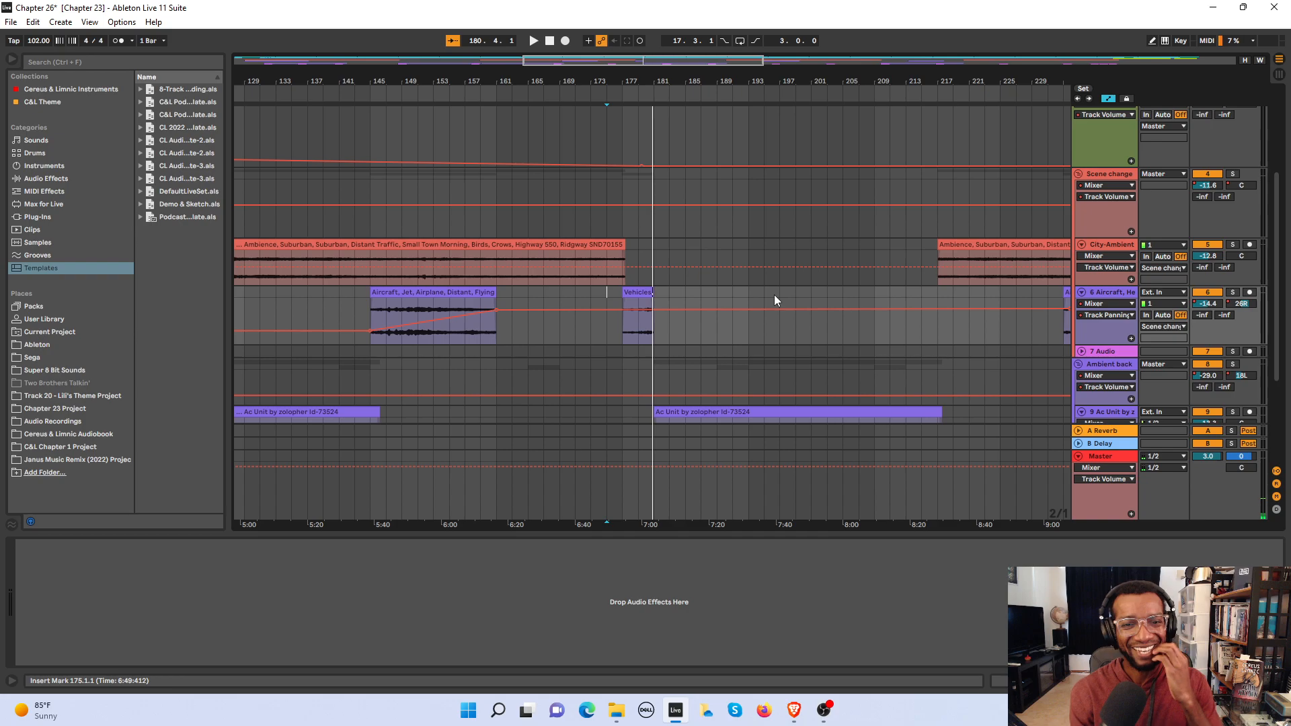
{"action": "left_click", "coordinate": [650, 331]}
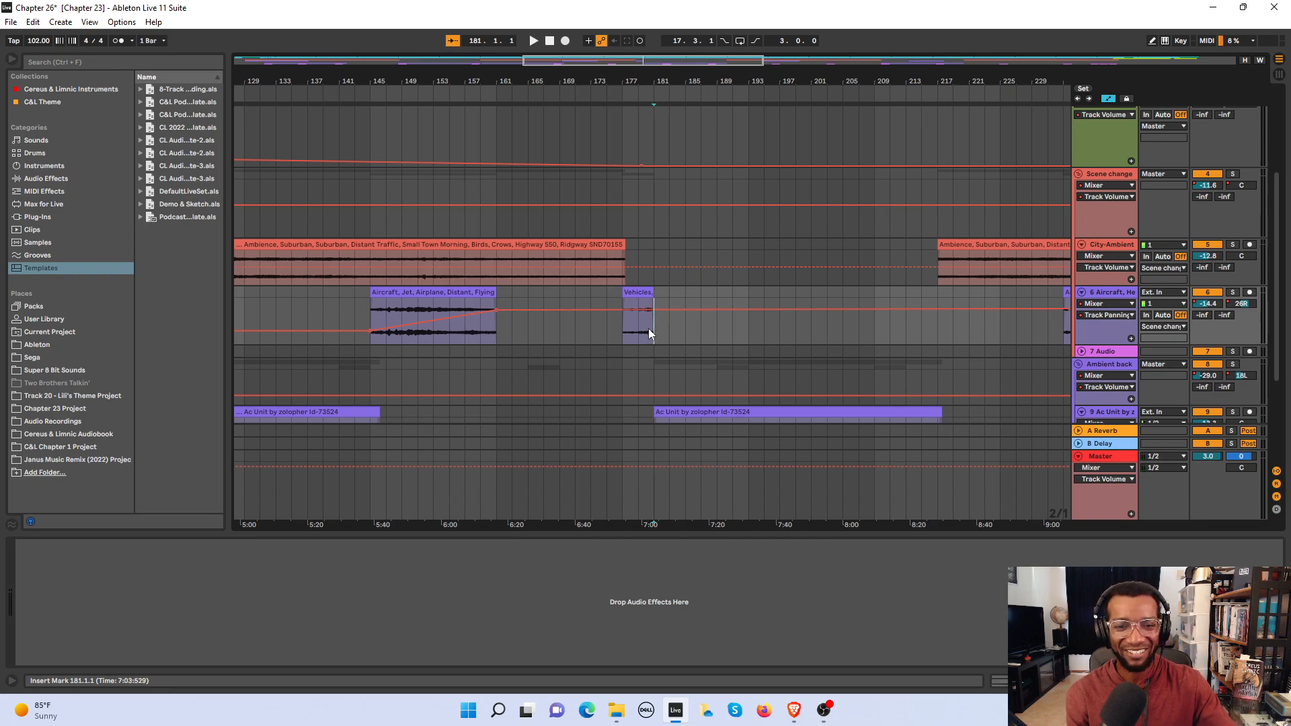
{"action": "left_click", "coordinate": [638, 328]}
{"action": "key", "text": "space"}
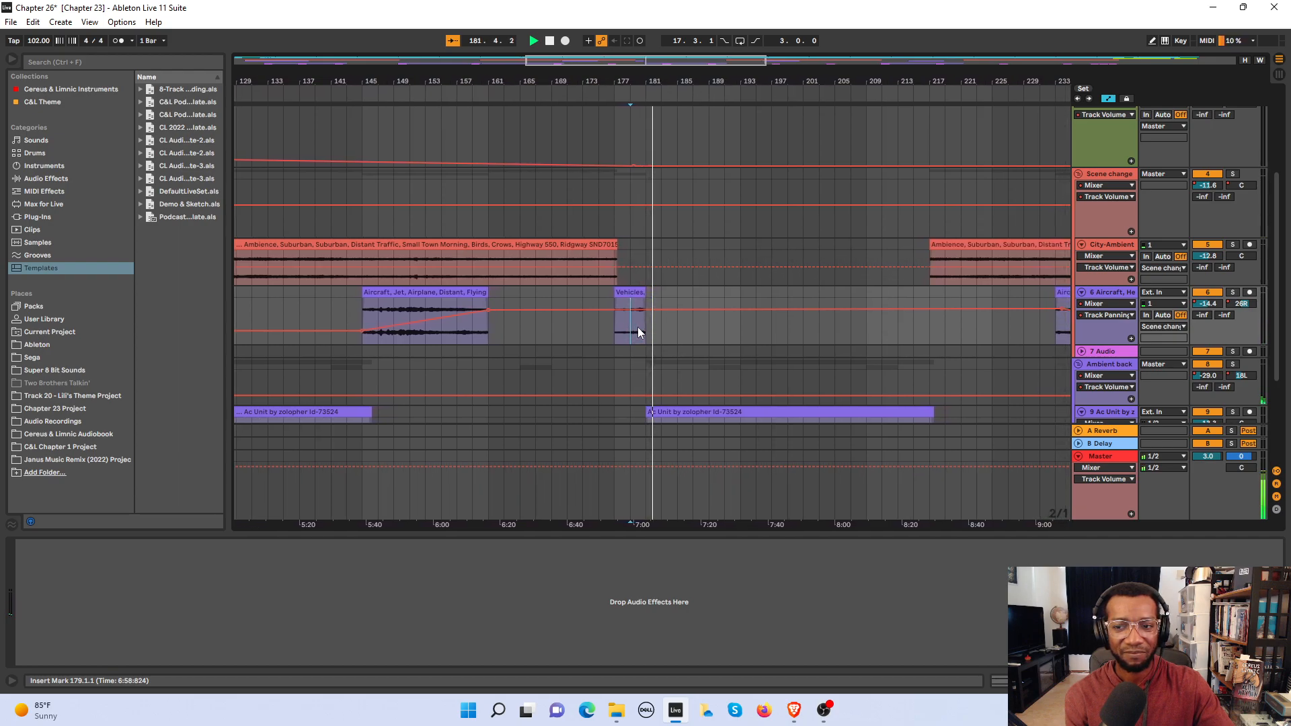
{"action": "key", "text": "space"}
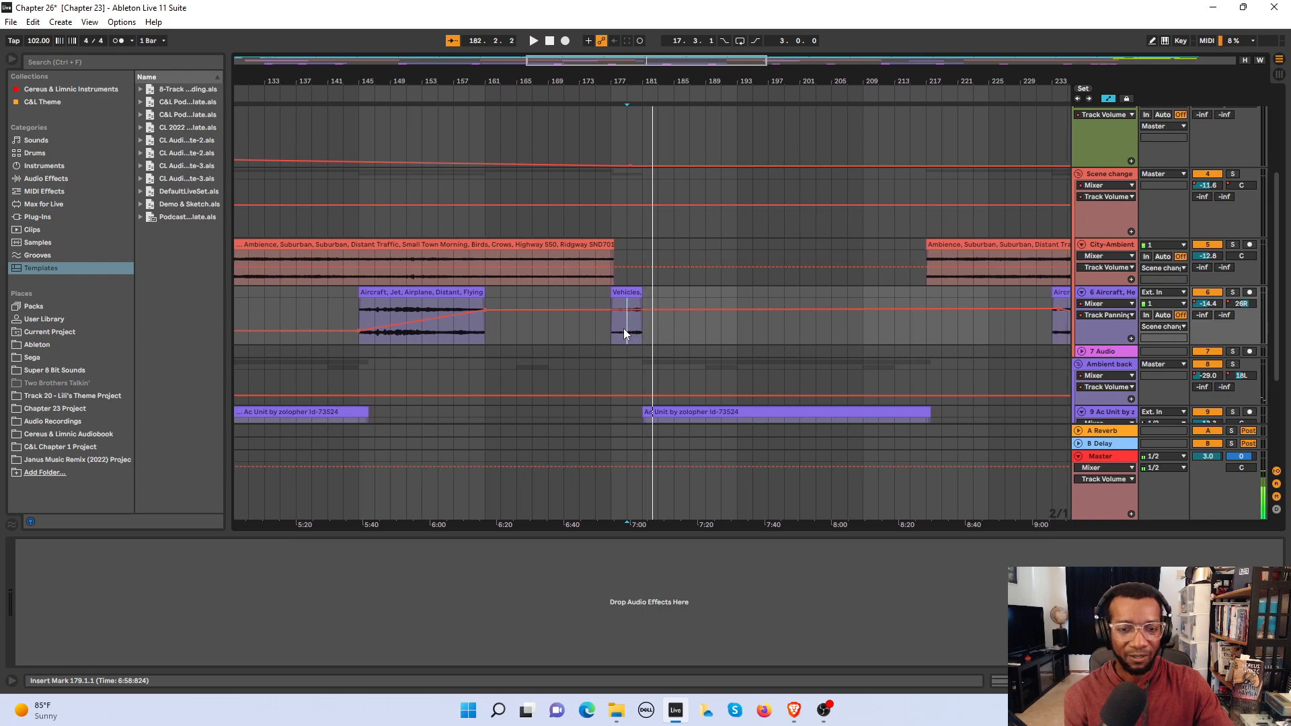
Step: Change the Aircraft track's panning automation at the police siren clip, bar 177, to about 27L
{"action": "left_click", "coordinate": [639, 294]}
{"action": "mouse_move", "coordinate": [639, 294]}
{"action": "left_mouse_down"}
{"action": "mouse_move", "coordinate": [821, 303]}
{"action": "mouse_move", "coordinate": [637, 304]}
{"action": "left_mouse_up"}
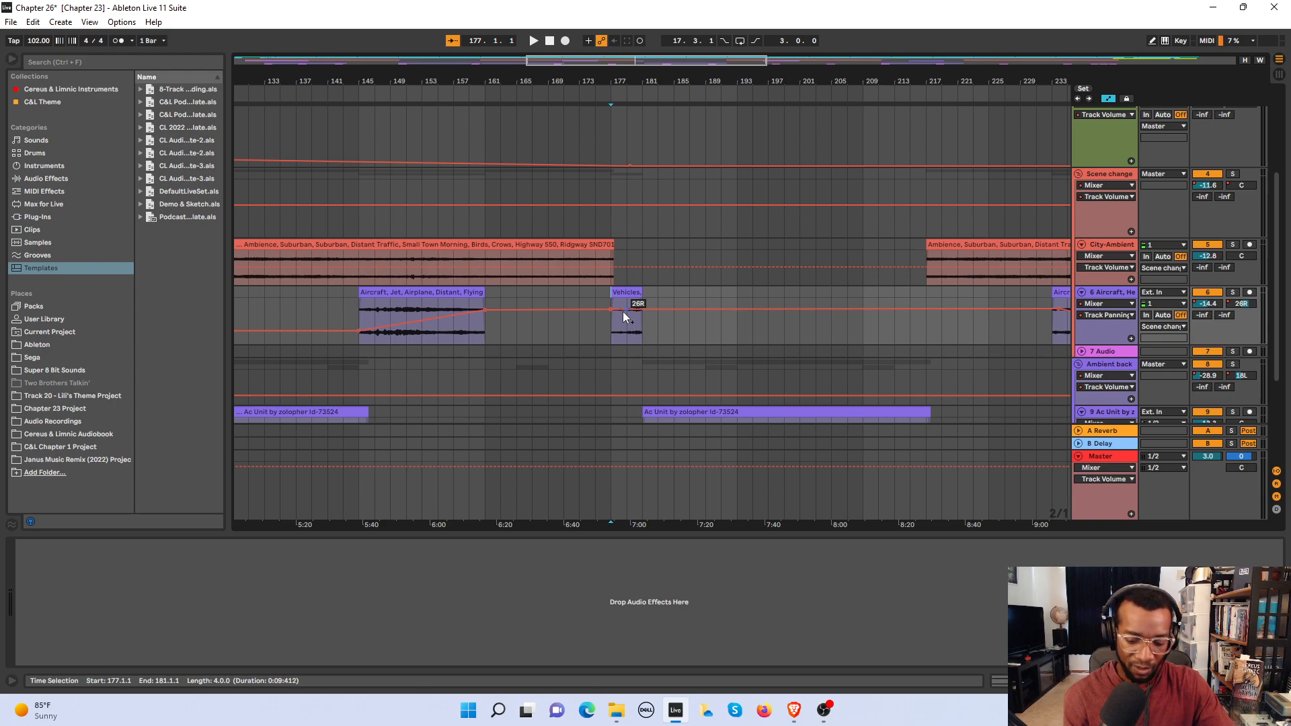
{"action": "left_click_drag", "start_coordinate": [623, 312], "coordinate": [622, 311]}
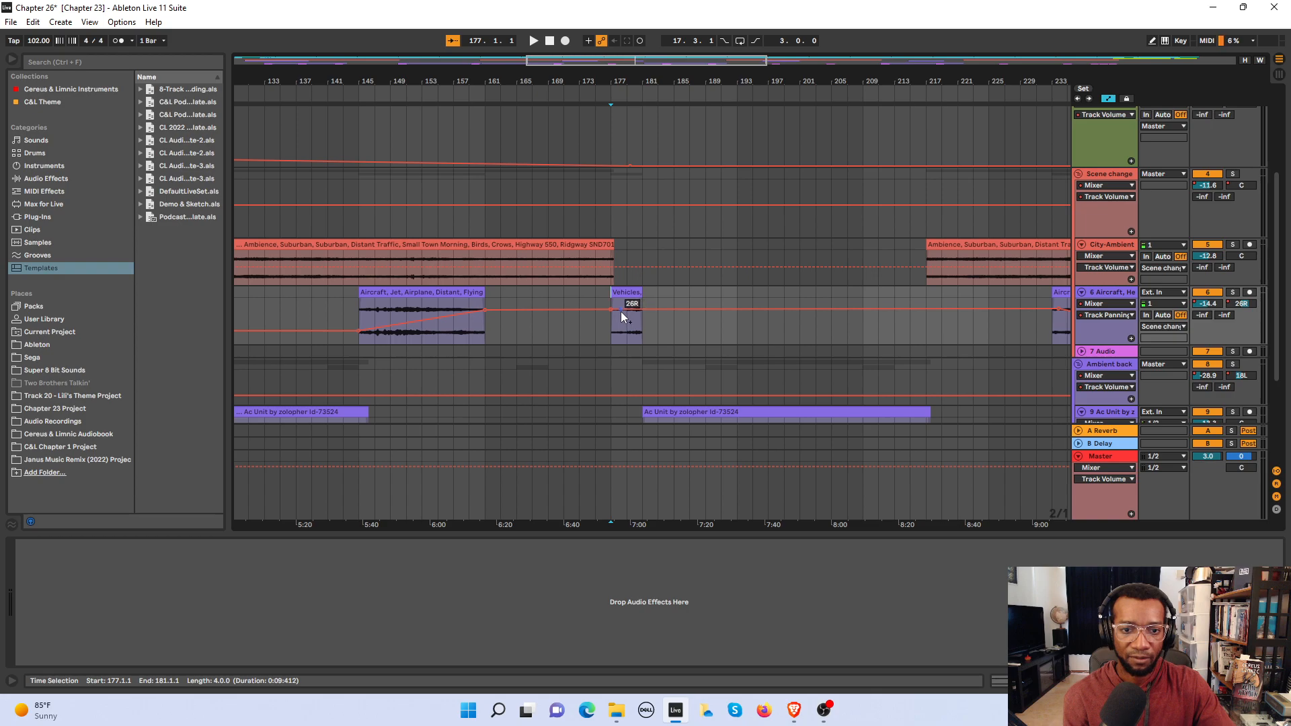
{"action": "key", "text": "plus"}
{"action": "key", "text": "plus"}
{"action": "key", "text": "plus"}
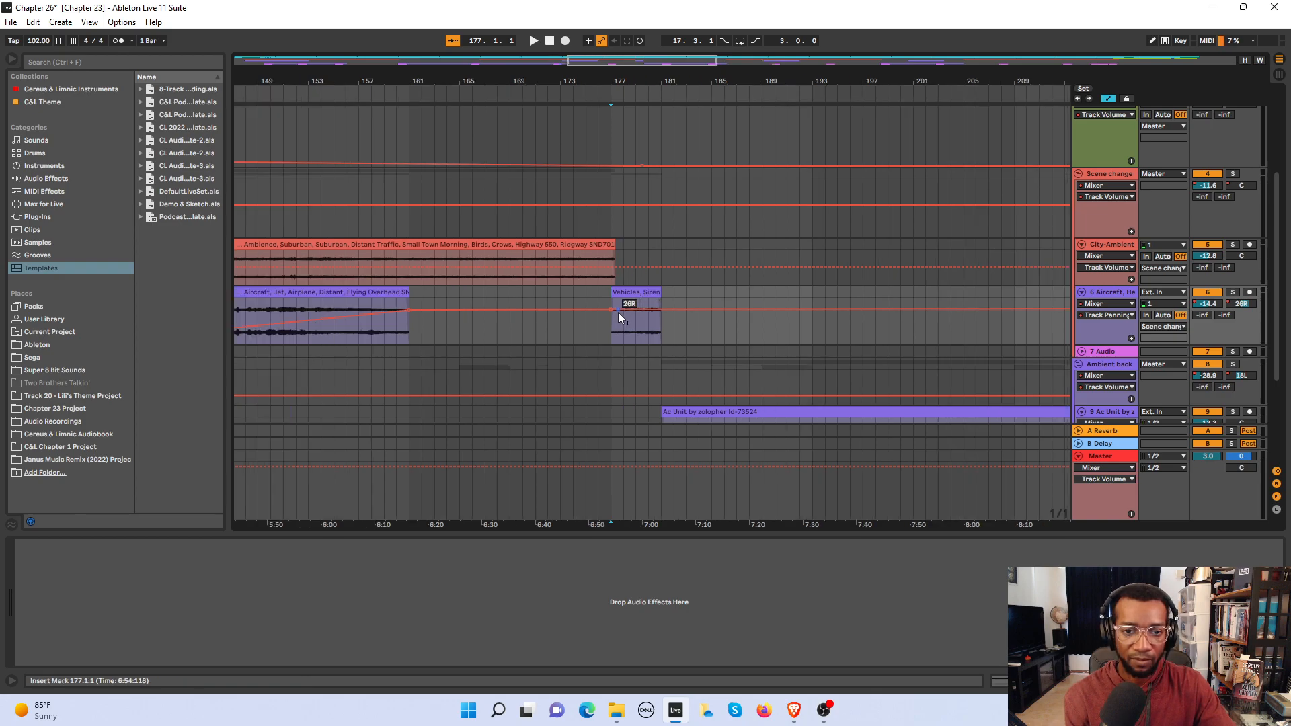
{"action": "mouse_move", "coordinate": [619, 309]}
{"action": "left_mouse_down"}
{"action": "mouse_move", "coordinate": [610, 332]}
{"action": "mouse_move", "coordinate": [646, 329]}
{"action": "left_mouse_up"}
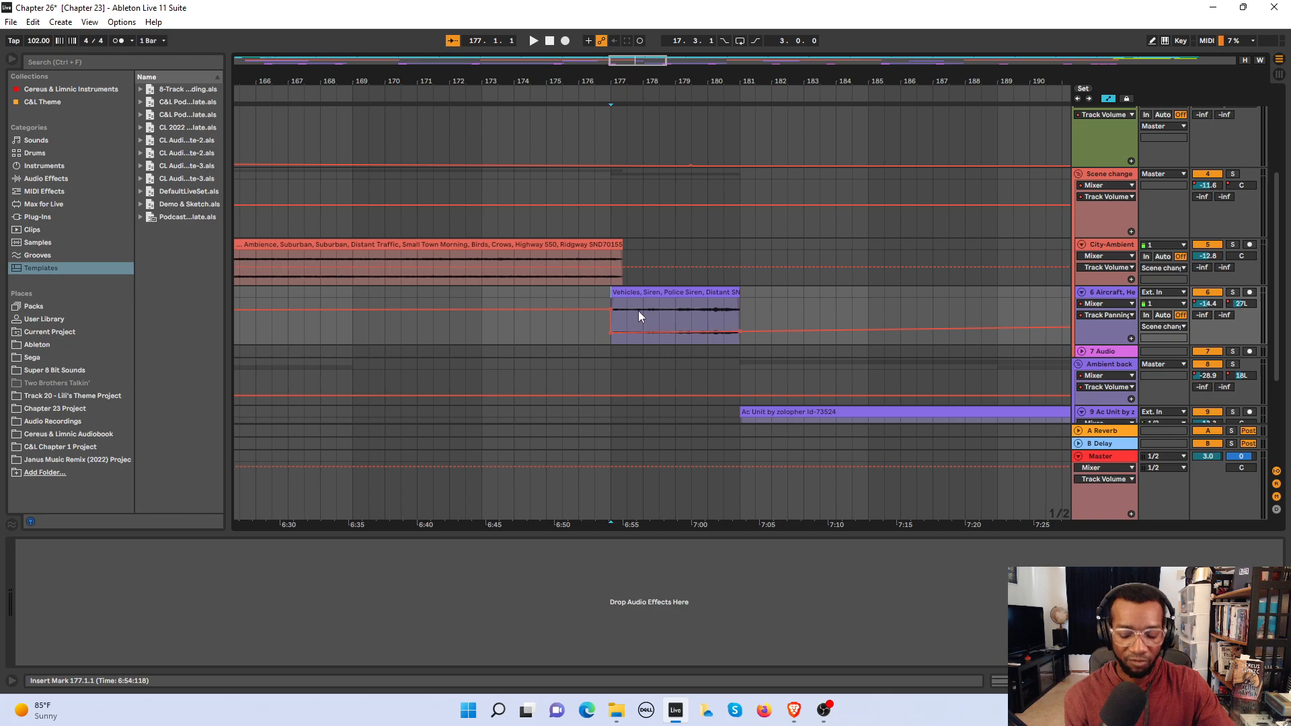
{"action": "key", "text": "minus"}
{"action": "key", "text": "minus"}
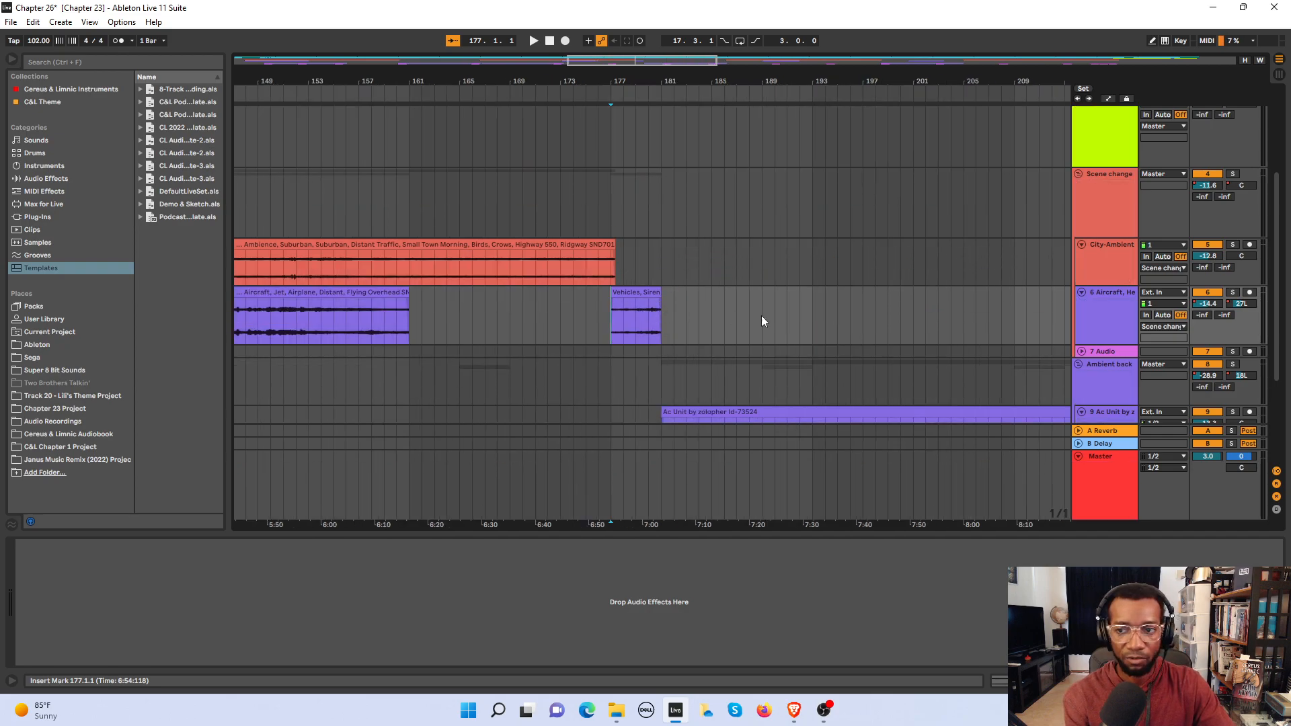
Step: Show the Aircraft track's volume automation and fade the police siren from bar 177 down to -inf at bar 181
{"action": "left_click", "coordinate": [1108, 314]}
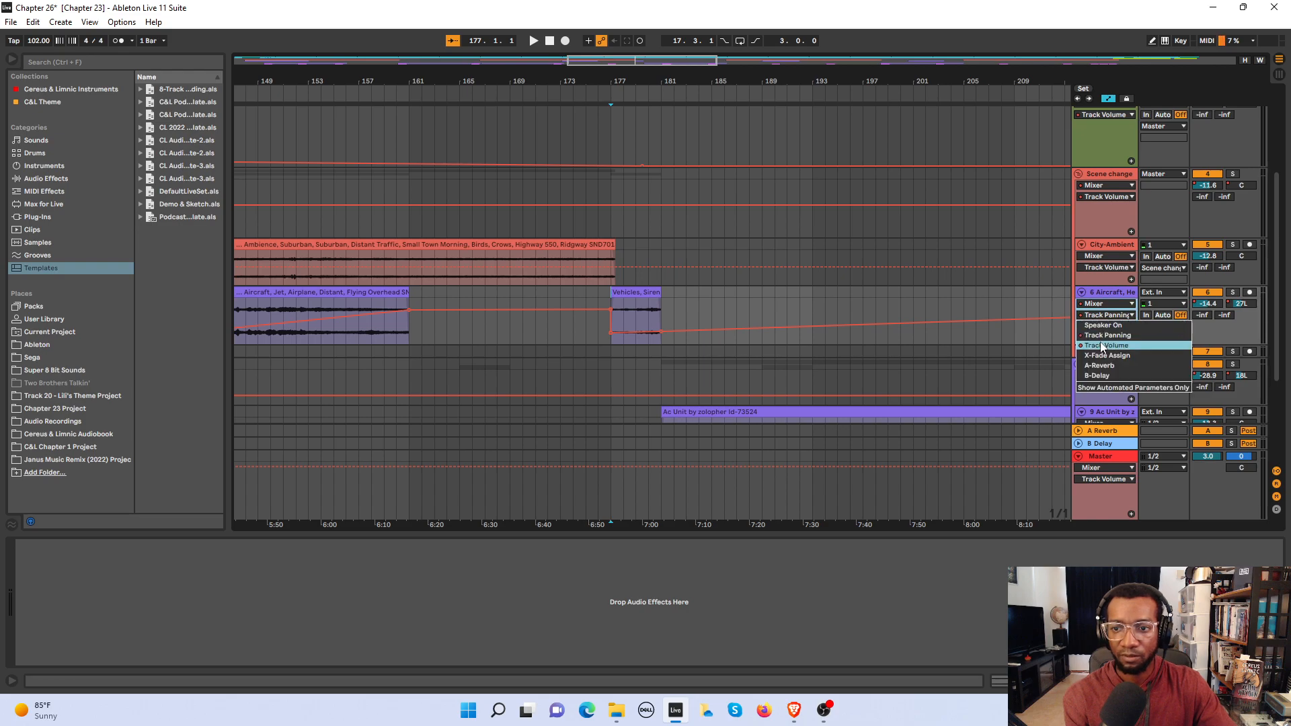
{"action": "left_click", "coordinate": [1102, 343]}
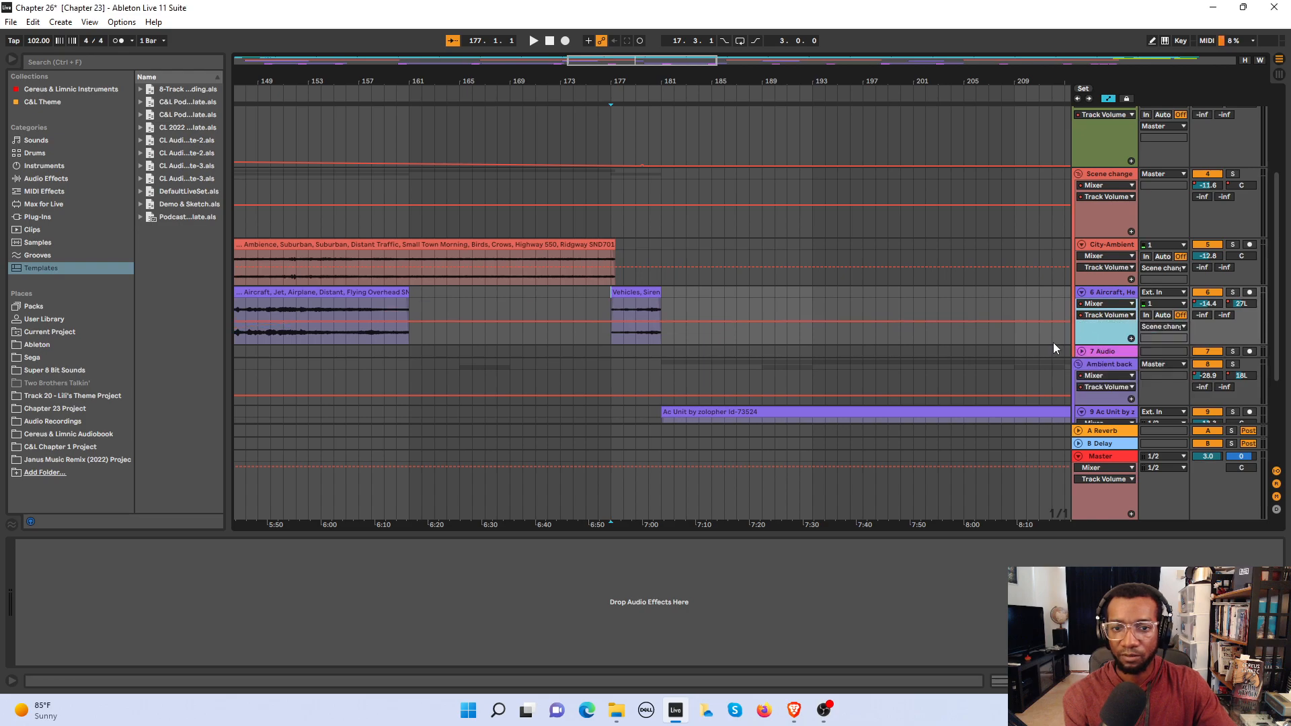
{"action": "left_click", "coordinate": [661, 324]}
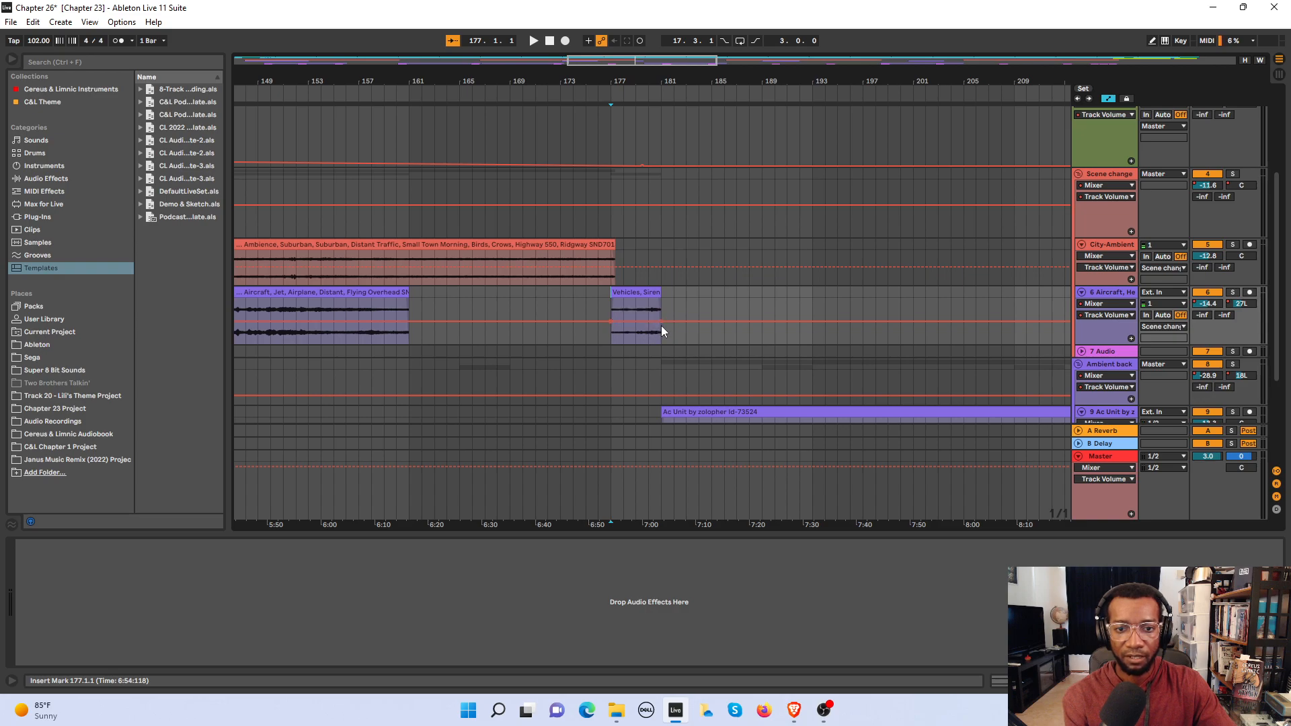
{"action": "left_click_drag", "start_coordinate": [661, 321], "coordinate": [655, 337]}
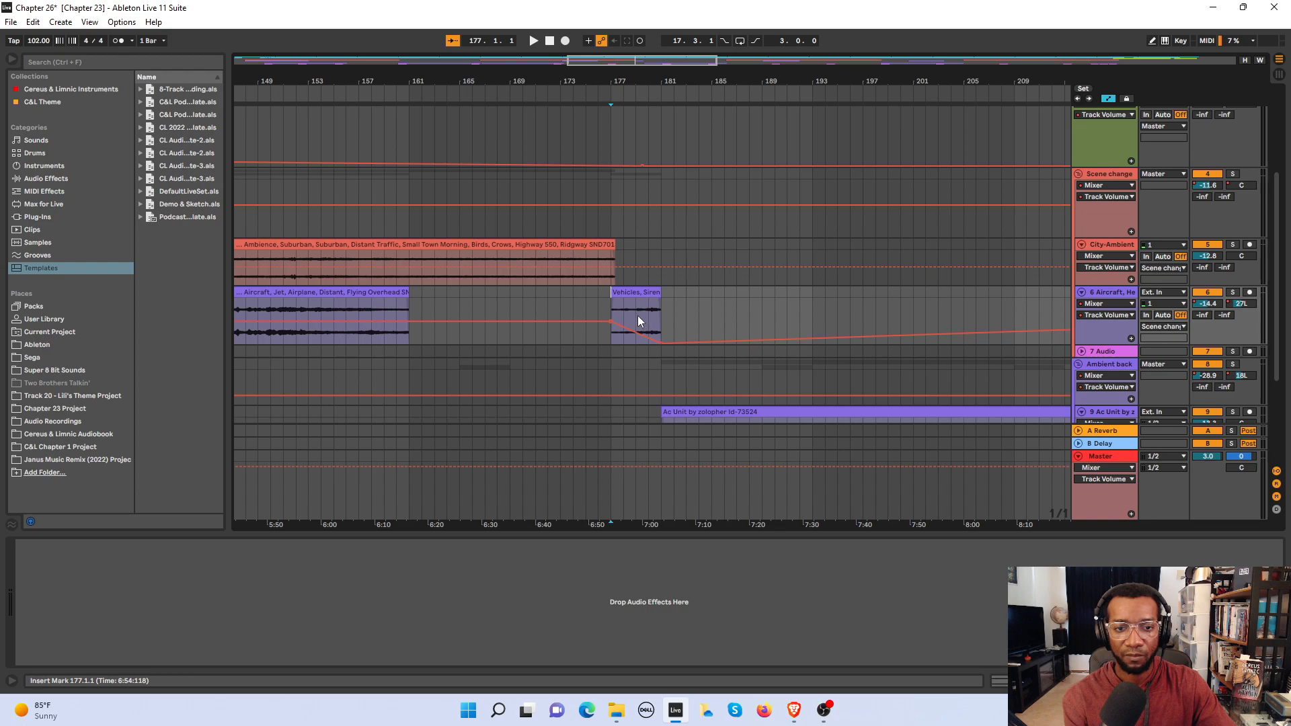
Step: Audition the siren fade-out and the AC unit's entry from bars 178 and 180
{"action": "key", "text": "space"}
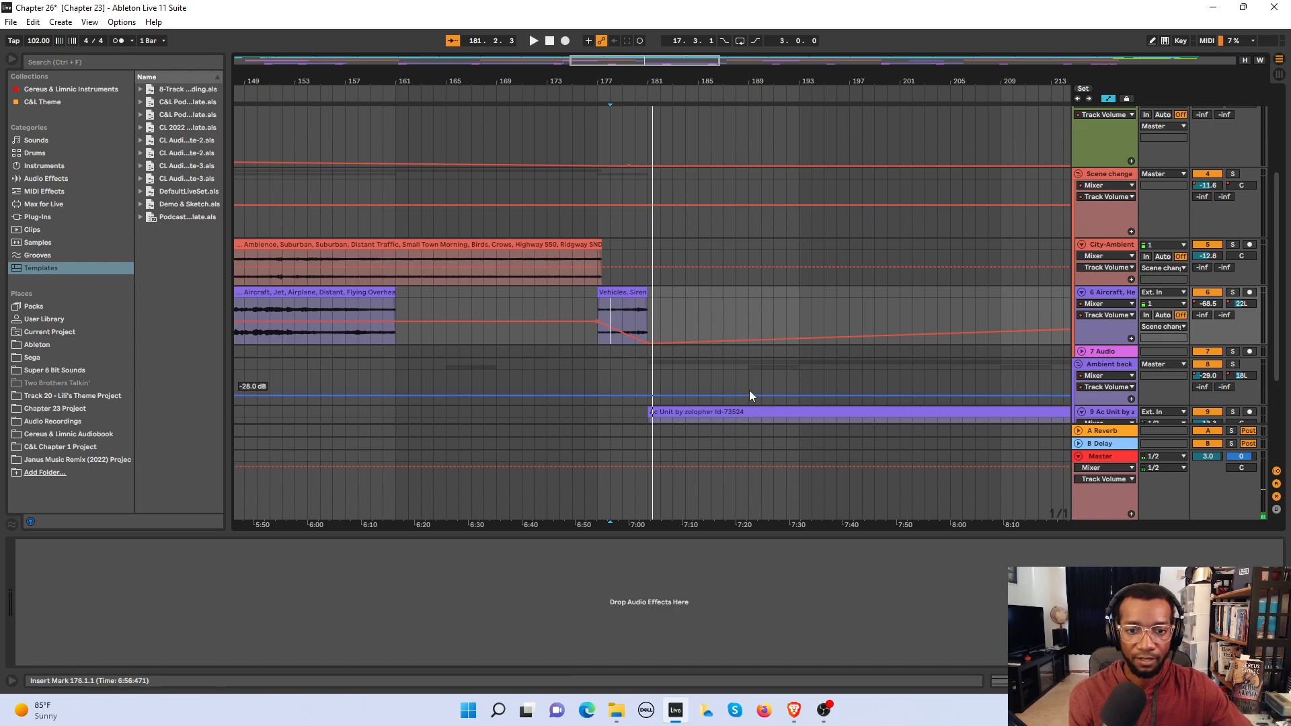
{"action": "left_click", "coordinate": [634, 319]}
{"action": "key", "text": "space"}
{"action": "key", "text": "space"}
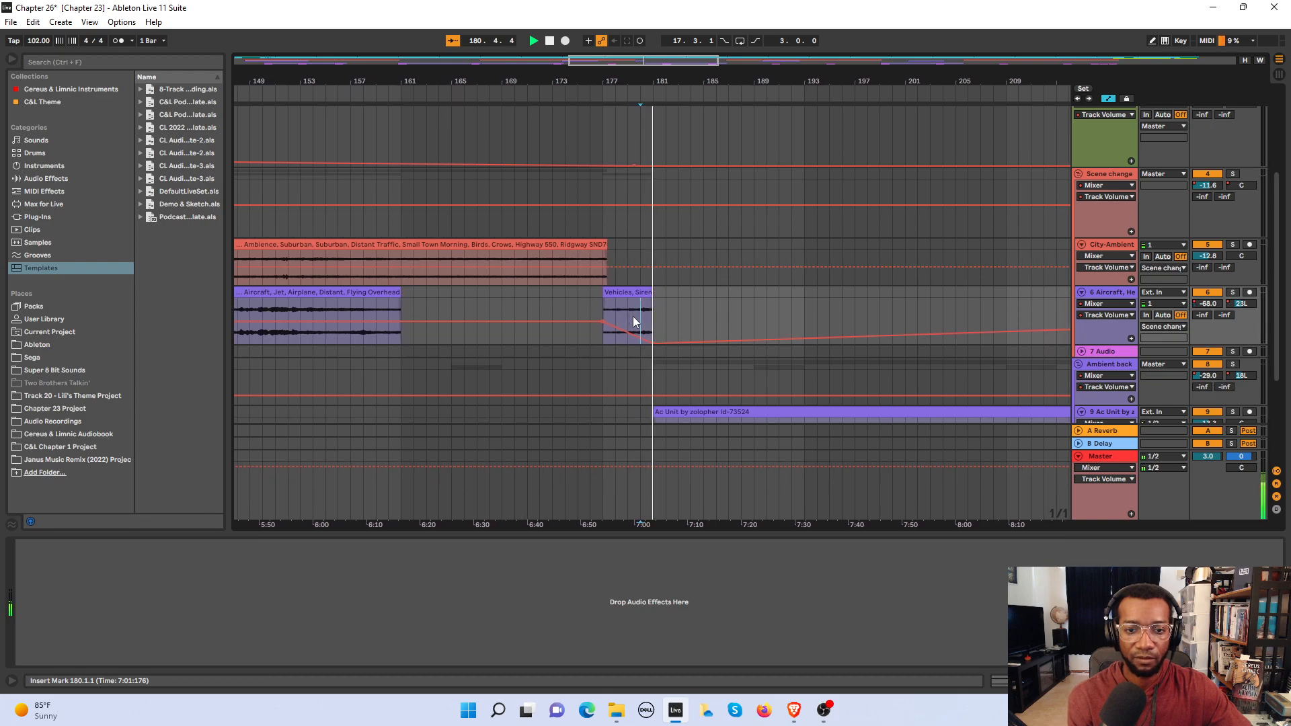
{"action": "key", "text": "space"}
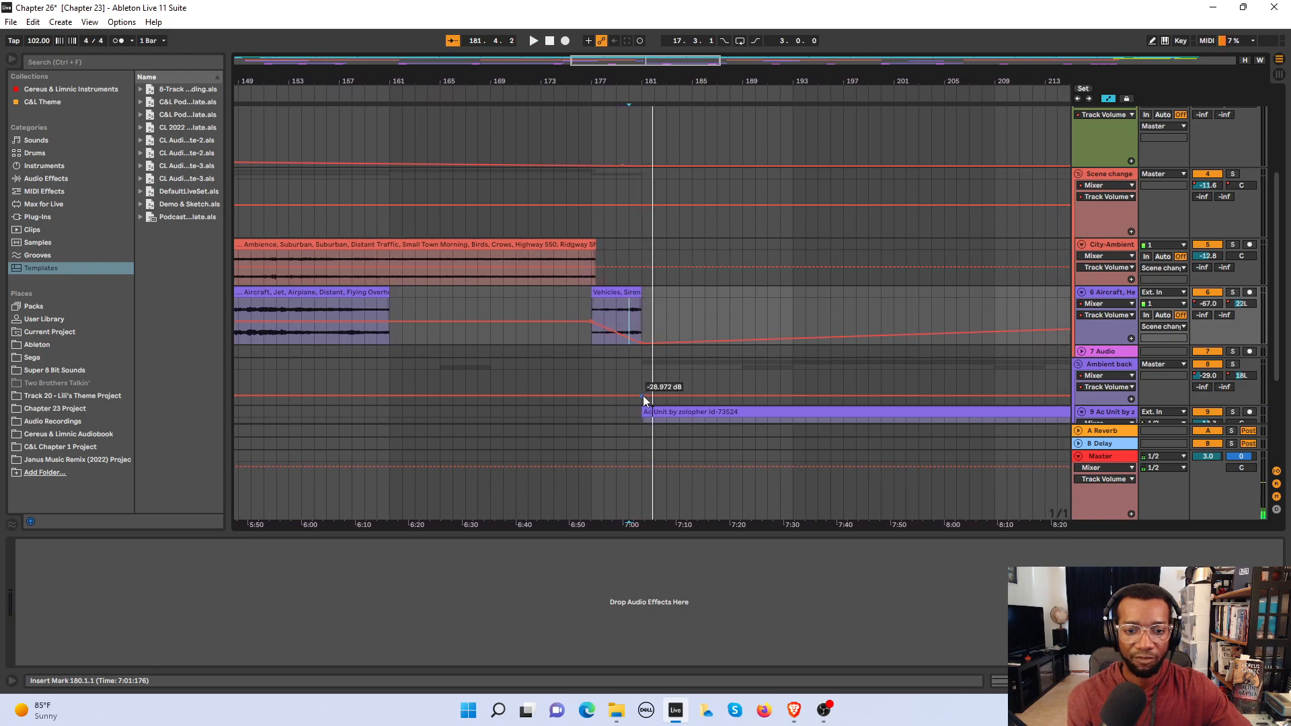
Step: Add a dip to about -51 dB at bar 181 in the Ambient back volume automation, between breakpoints at bars 180 and 182
{"action": "left_click", "coordinate": [642, 395]}
{"action": "left_click", "coordinate": [629, 396]}
{"action": "left_click_drag", "start_coordinate": [640, 398], "coordinate": [647, 400]}
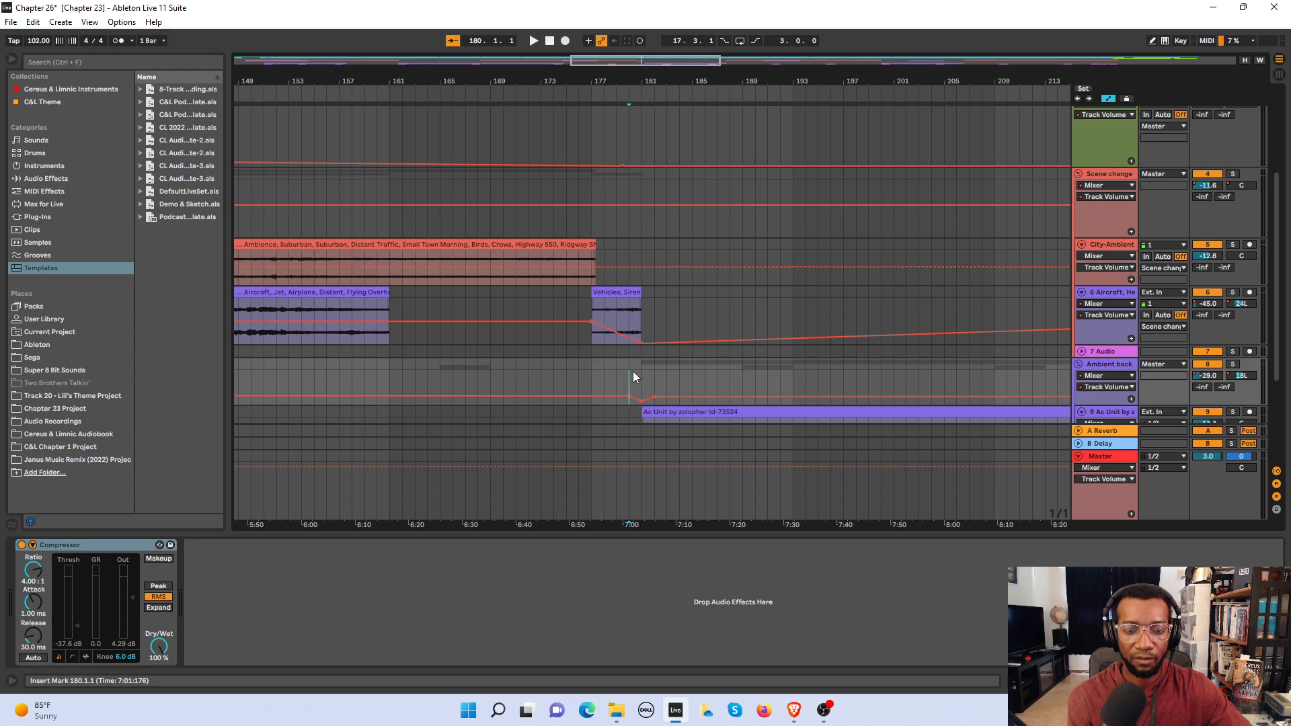
{"action": "key", "text": "space"}
Step: Move the Ac Unit clip to start at bar 180 and shift the Ambient back volume dip to bar 179, recovering by bar 181
{"action": "left_click", "coordinate": [675, 413]}
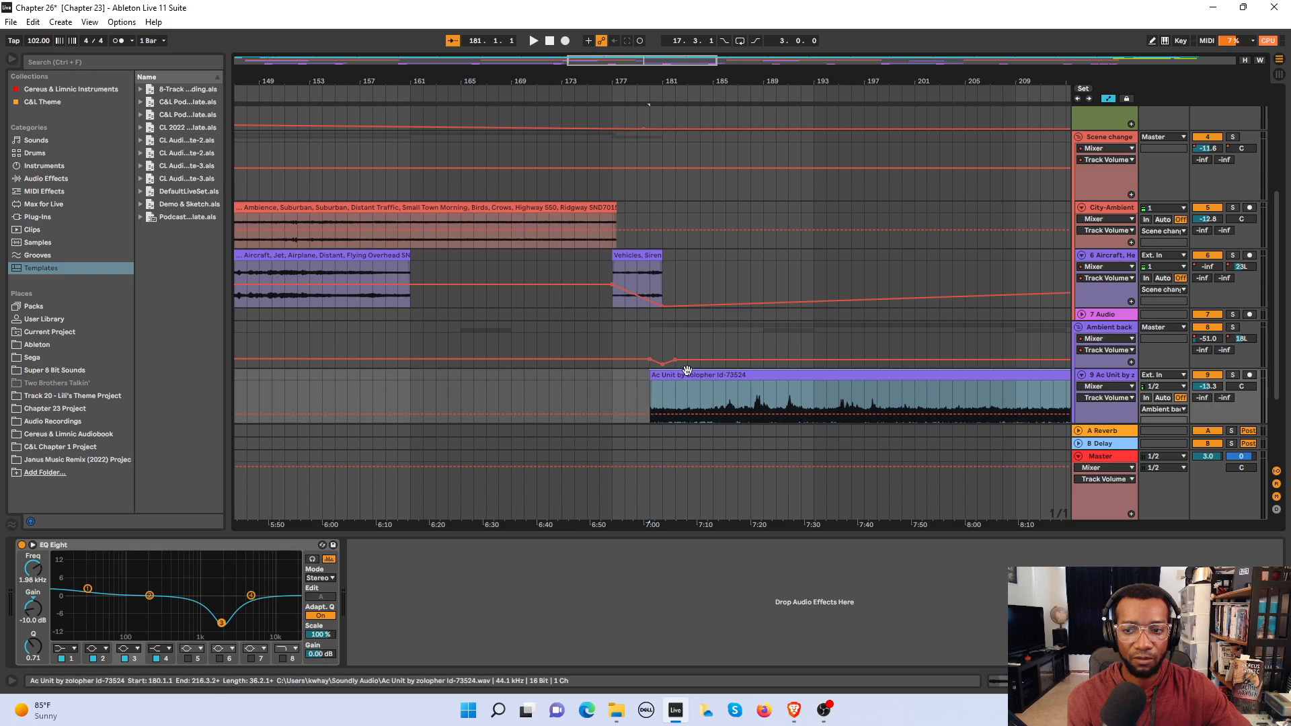
{"action": "left_click", "coordinate": [651, 360]}
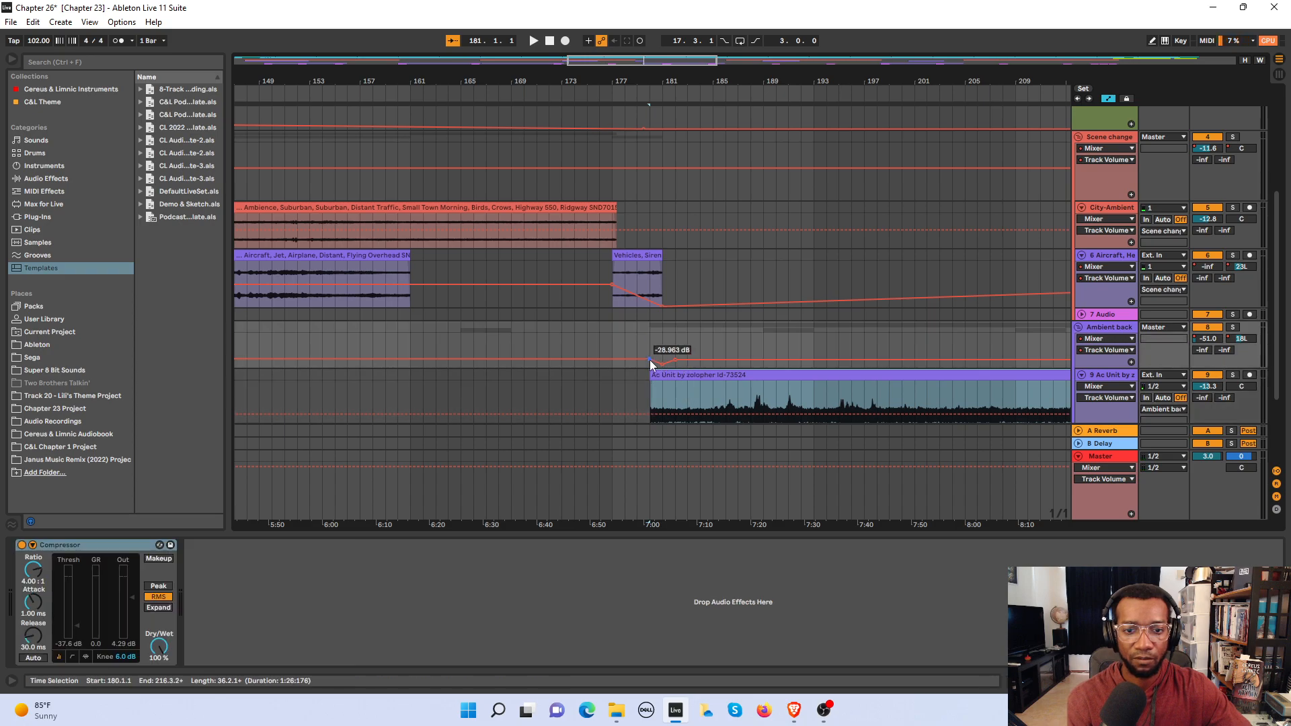
{"action": "mouse_move", "coordinate": [659, 363]}
{"action": "left_mouse_down"}
{"action": "mouse_move", "coordinate": [676, 364]}
{"action": "mouse_move", "coordinate": [659, 365]}
{"action": "left_mouse_up"}
Step: Play from bar 179 to hear the siren fade into the AC unit
{"action": "left_click", "coordinate": [639, 275]}
{"action": "key", "text": "space"}
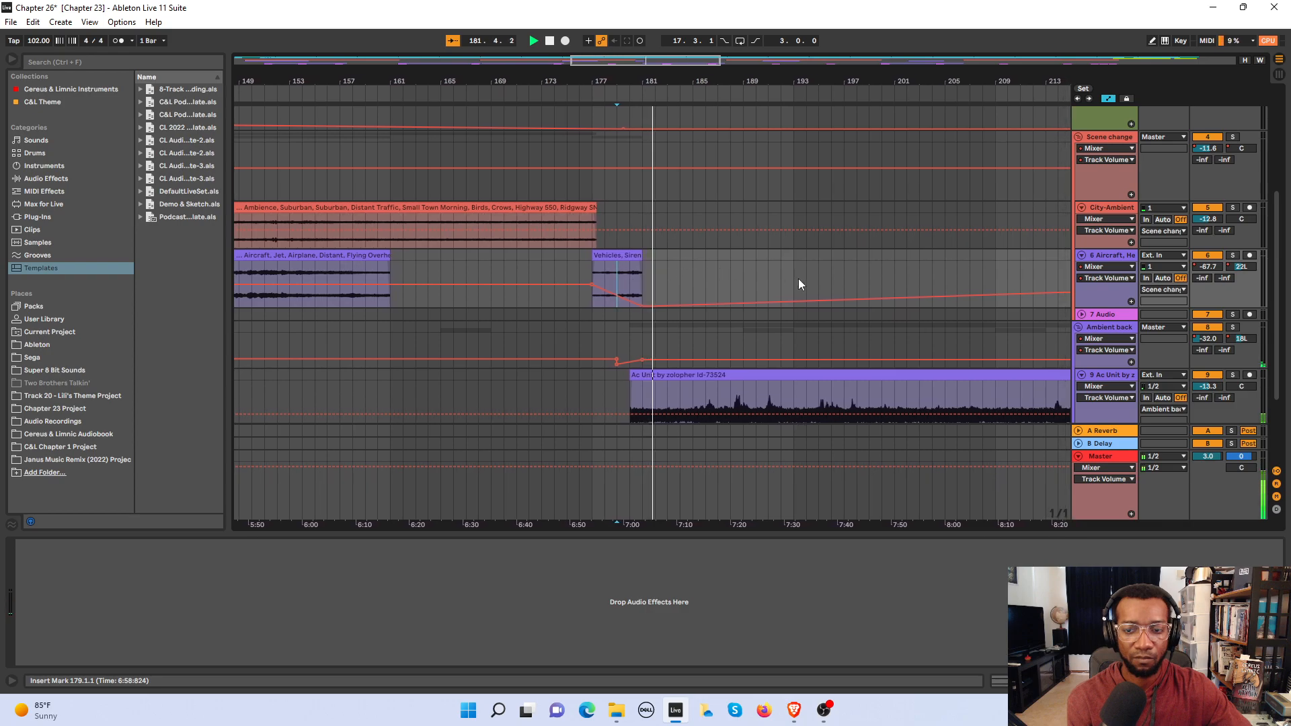
{"action": "key", "text": "minus"}
{"action": "key", "text": "space"}
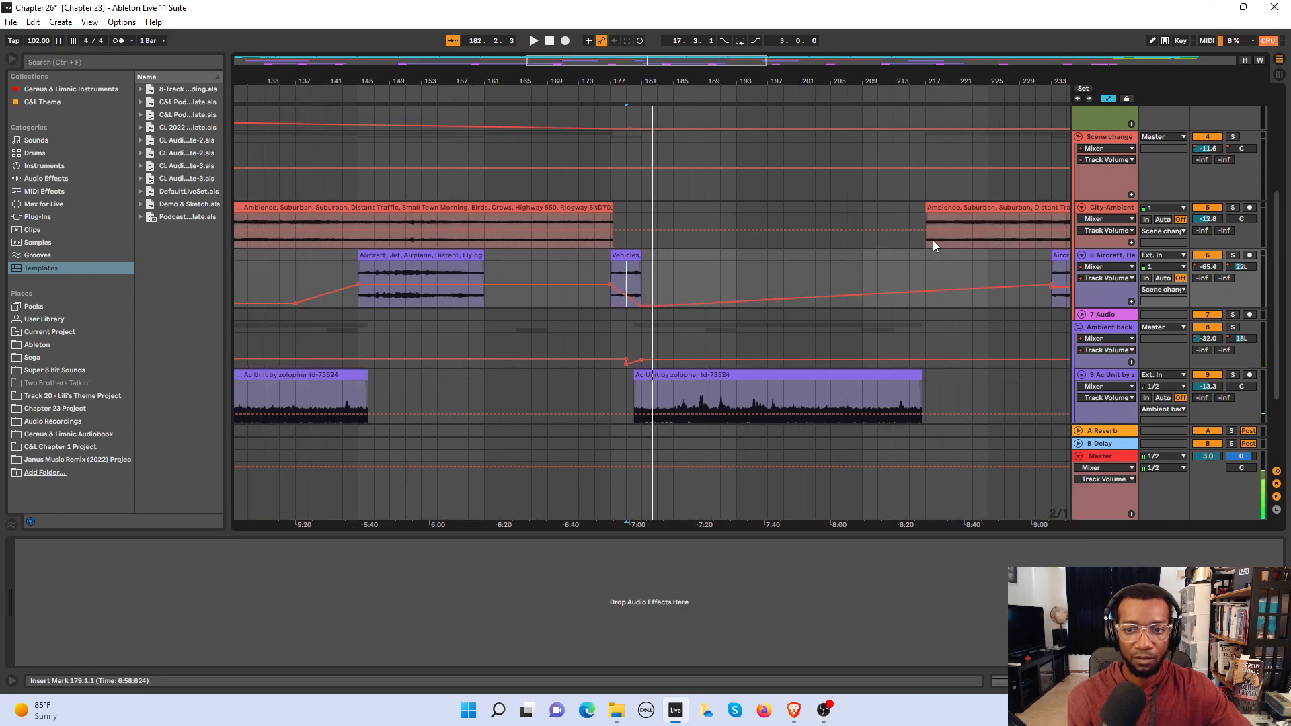
Step: Audition the transition from the AC unit to the suburban ambience from bars 217 and 213
{"action": "left_click", "coordinate": [922, 216]}
{"action": "key", "text": "minus"}
{"action": "key", "text": "minus"}
{"action": "key", "text": "minus"}
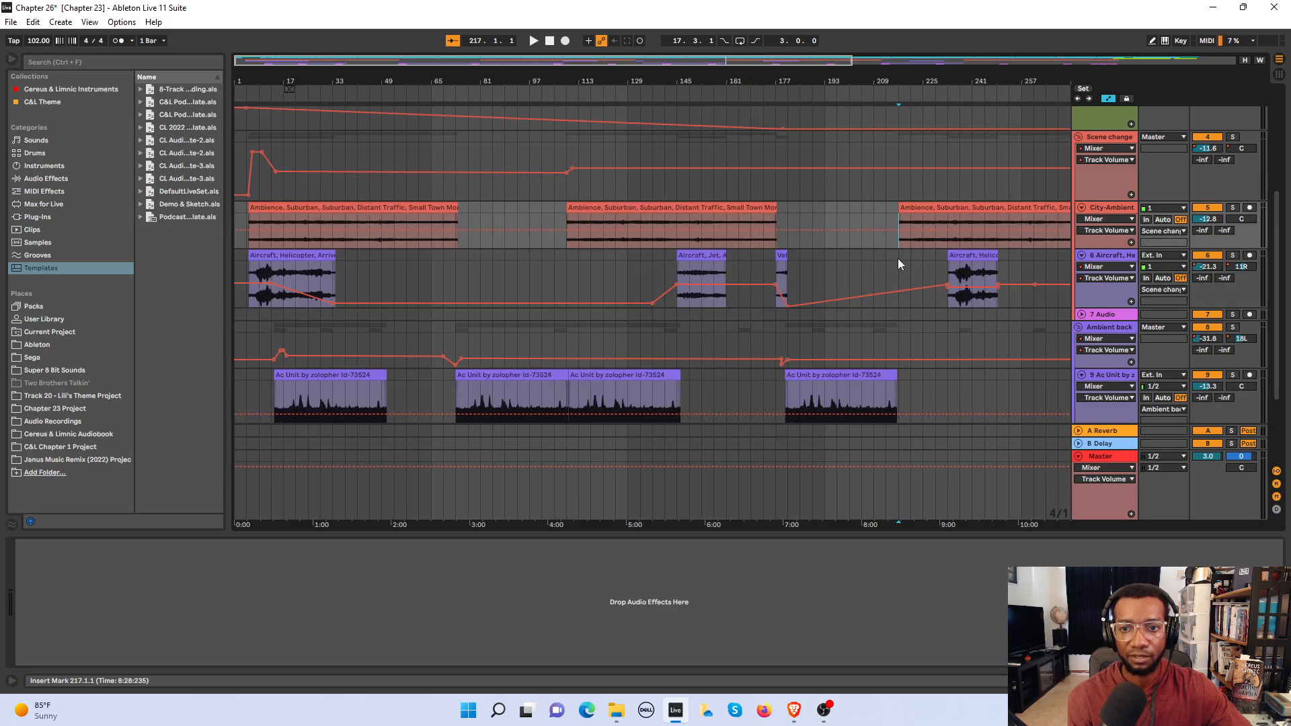
{"action": "key", "text": "Down"}
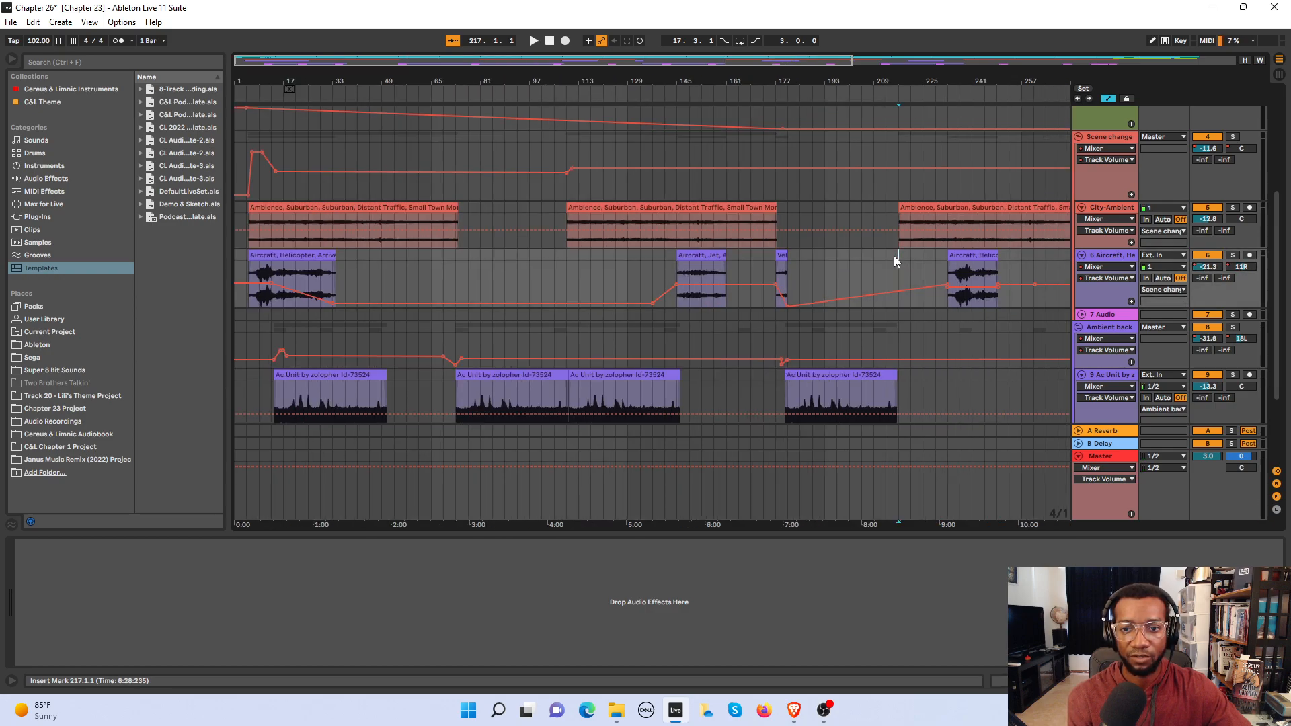
{"action": "key", "text": "space"}
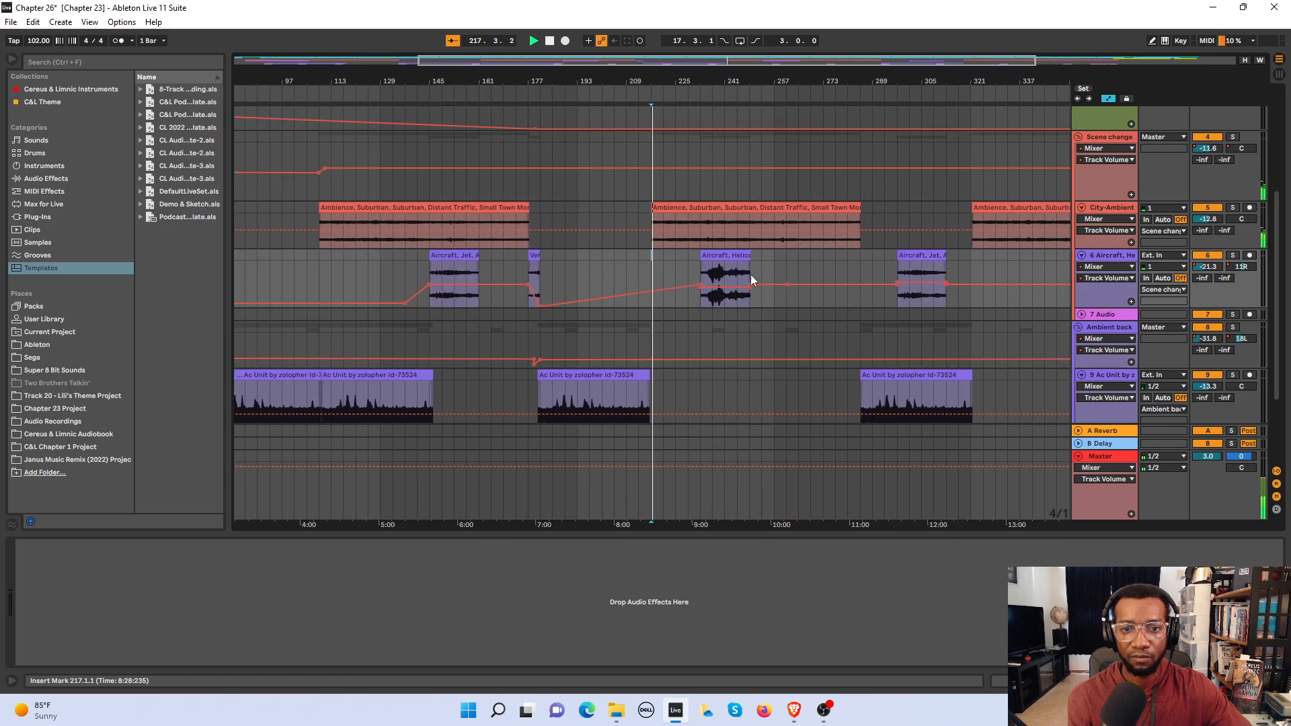
{"action": "left_click", "coordinate": [637, 277]}
{"action": "key", "text": "space"}
{"action": "key", "text": "space"}
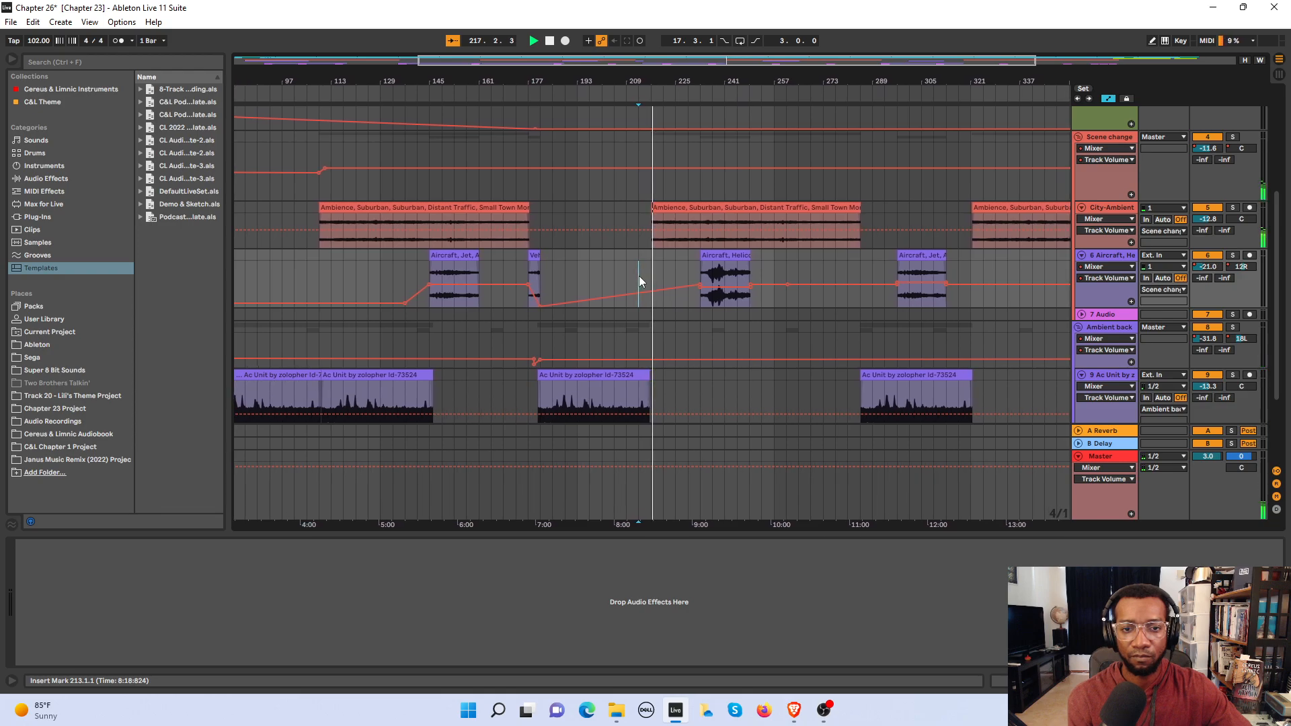
Step: Move the City-Ambient suburban ambience clip one bar earlier to start at bar 216
{"action": "key", "text": "plus"}
{"action": "key", "text": "plus"}
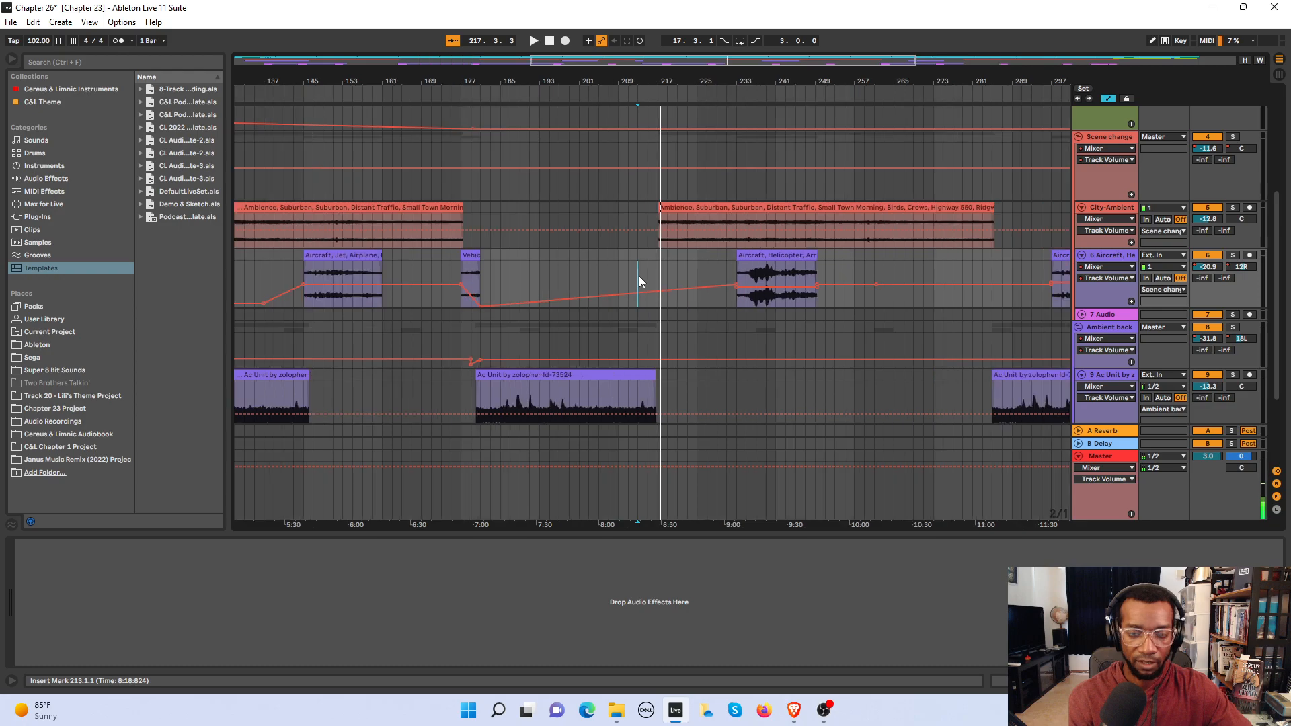
{"action": "left_click", "coordinate": [725, 206]}
{"action": "key", "text": "plus"}
{"action": "key", "text": "plus"}
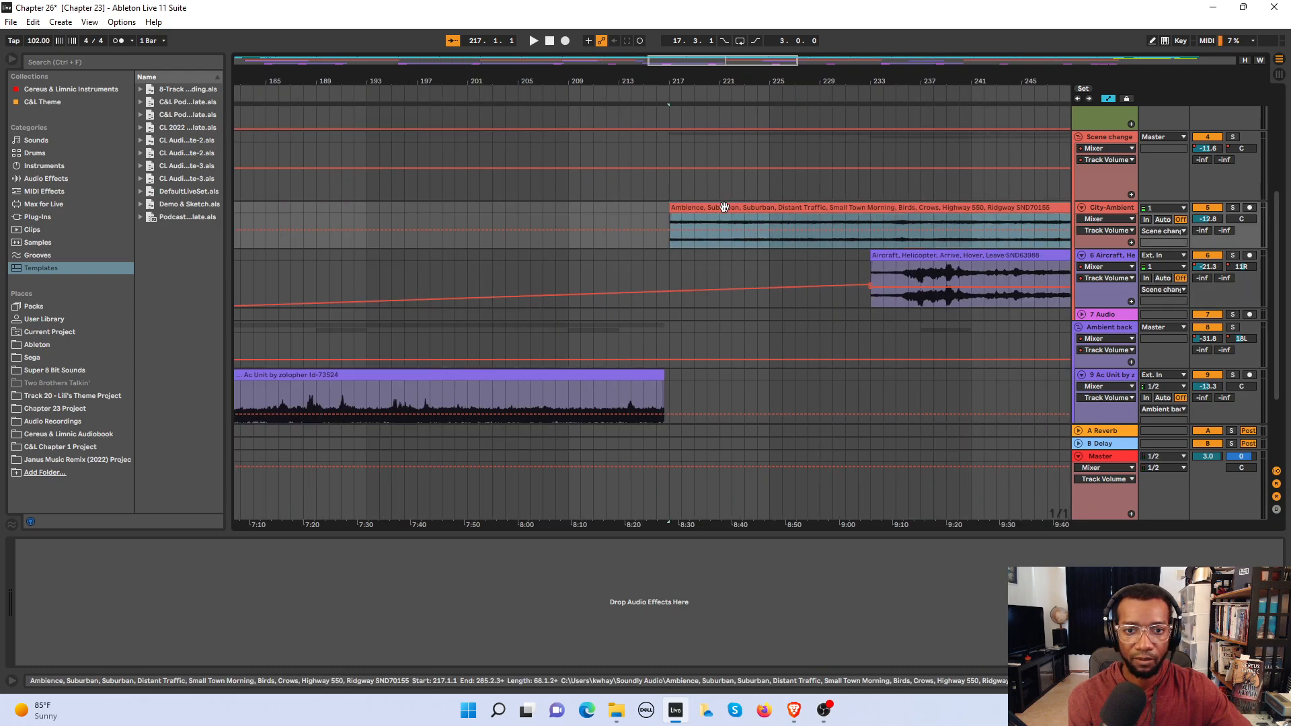
{"action": "left_click_drag", "start_coordinate": [712, 209], "coordinate": [695, 216]}
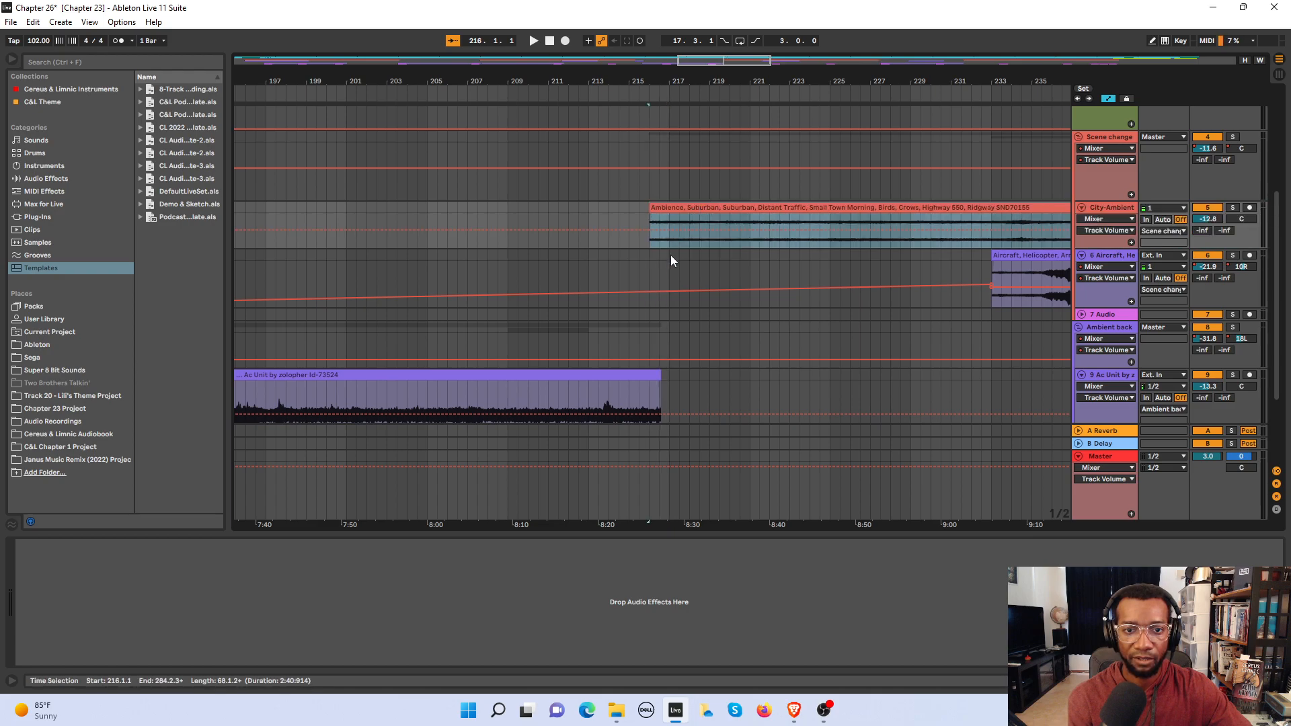
Step: Play from about bar 215 to hear the overlapping AC unit and suburban ambience
{"action": "left_click", "coordinate": [648, 253]}
{"action": "left_click", "coordinate": [643, 254]}
{"action": "key", "text": "space"}
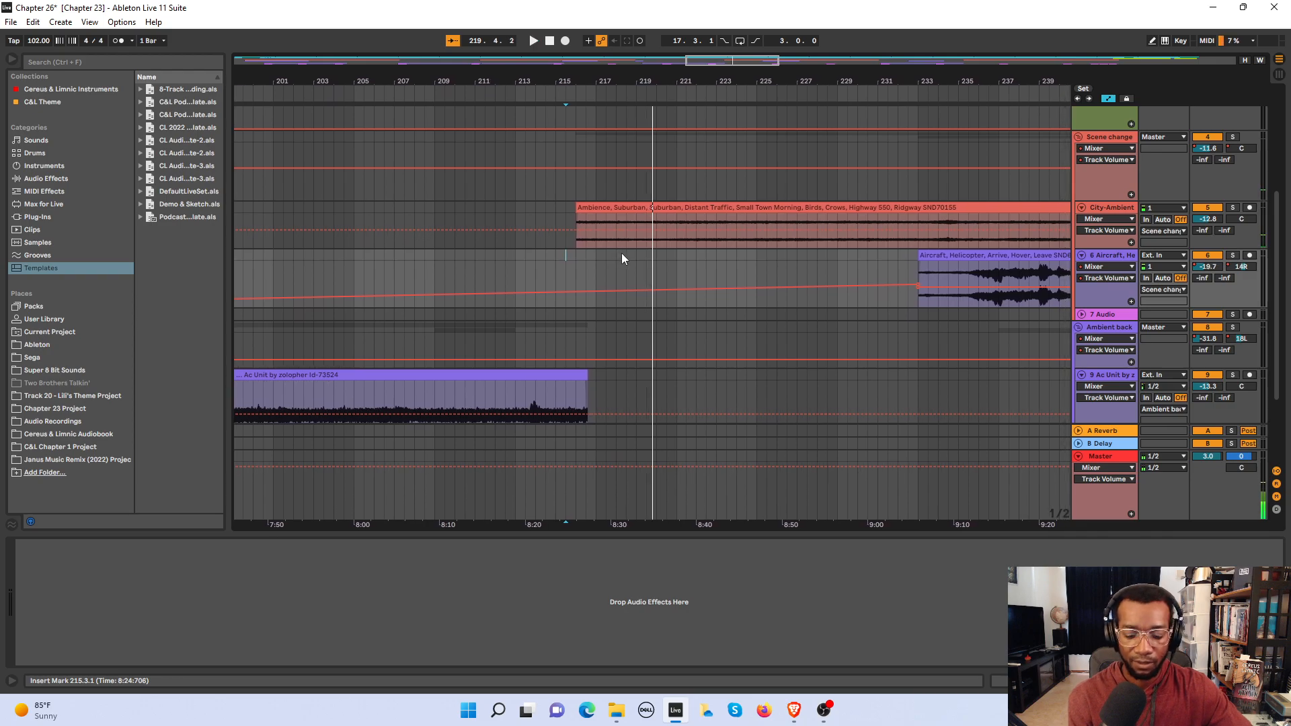
Step: Replay the transition into the suburban ambience from bar 215 on the City-Ambient track
{"action": "key", "text": "space"}
{"action": "left_click", "coordinate": [563, 246]}
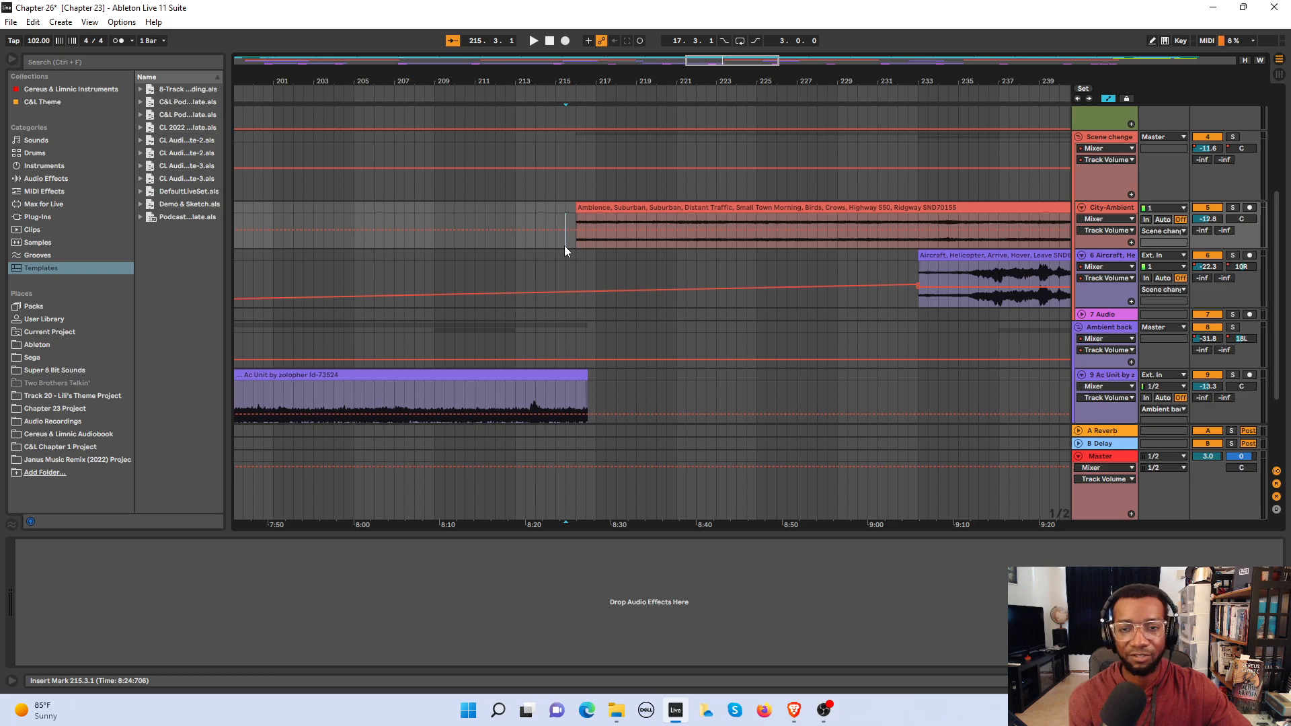
{"action": "key", "text": "space"}
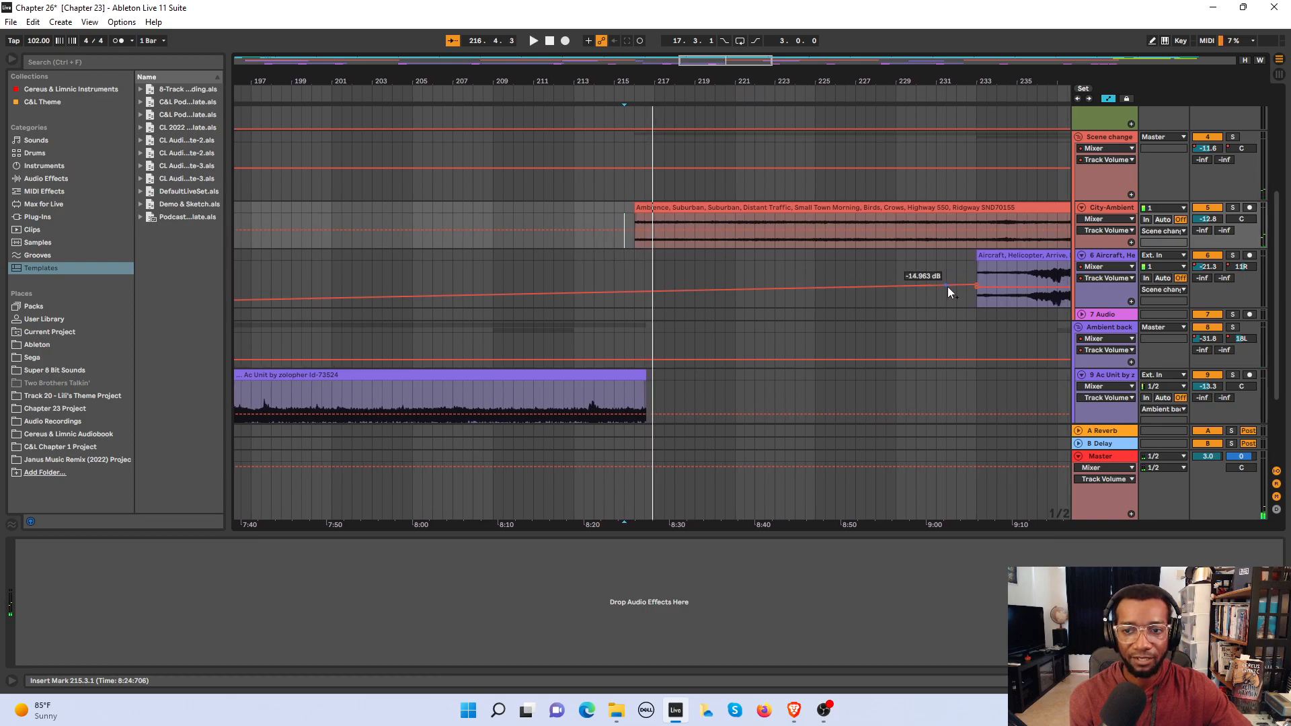
Step: Play from bar 231 to hear the helicopter clip over the suburban ambience
{"action": "key", "text": "minus"}
{"action": "key", "text": "minus"}
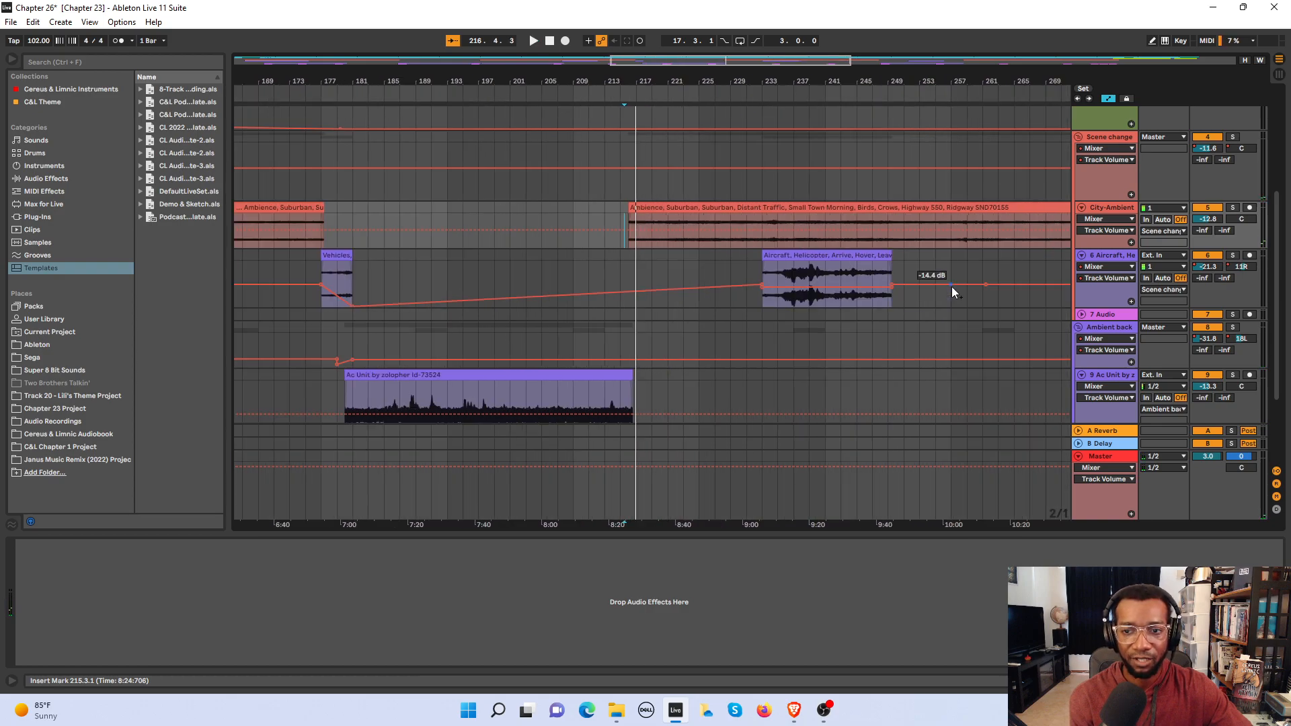
{"action": "left_click", "coordinate": [760, 269]}
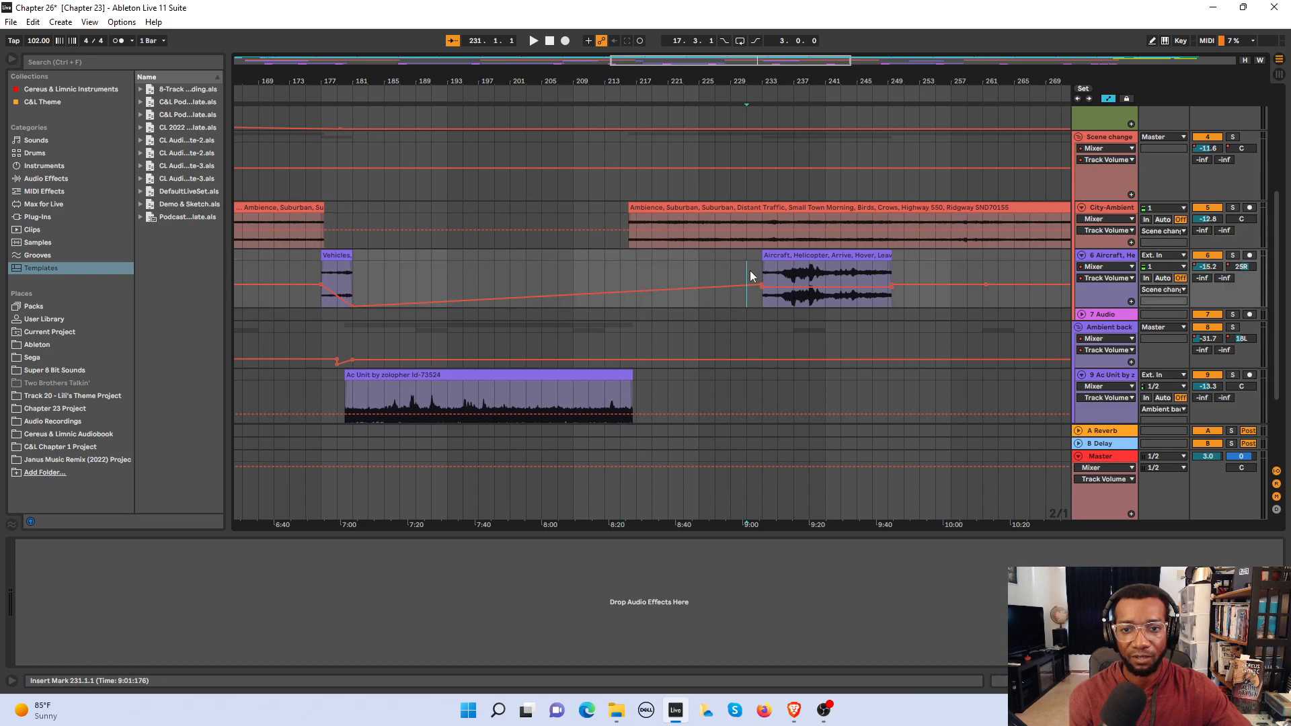
{"action": "left_click", "coordinate": [749, 270]}
{"action": "key", "text": "space"}
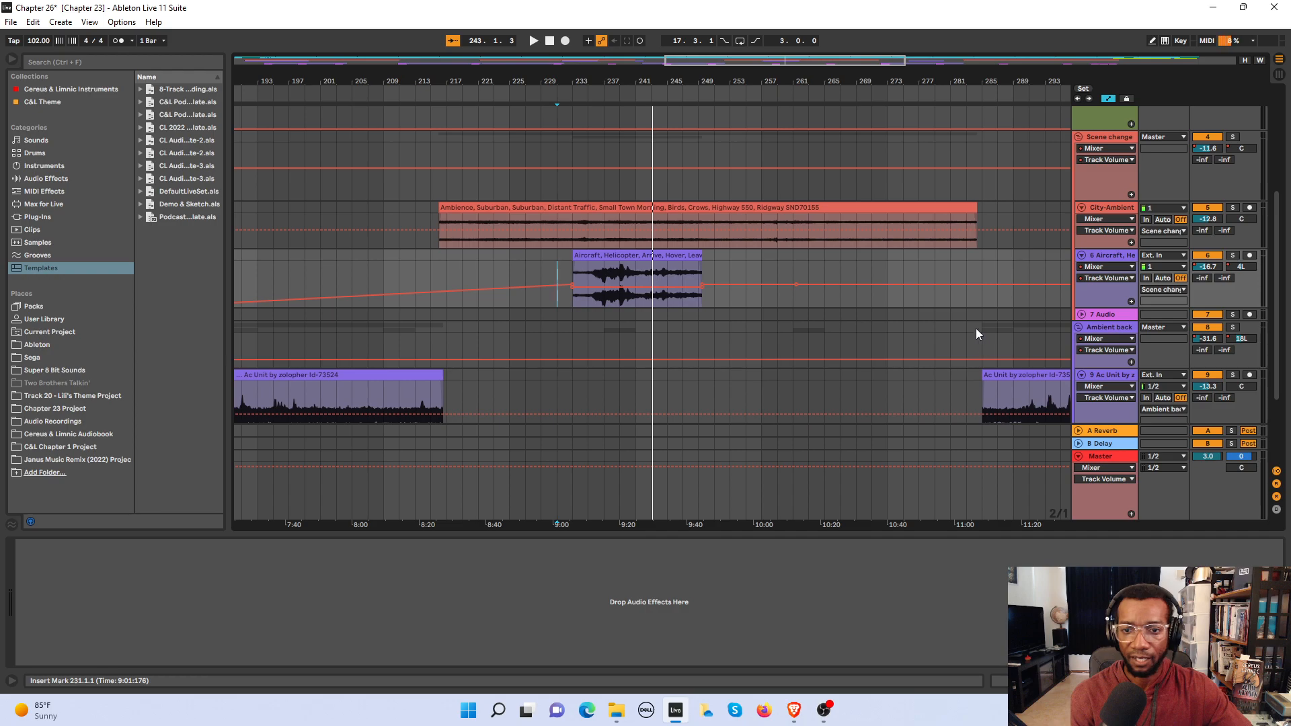
Step: Move the AC unit clip at bar 285 one bar earlier to start at bar 284, overlapping the end of the suburban ambience
{"action": "left_click", "coordinate": [966, 274]}
{"action": "key", "text": "plus"}
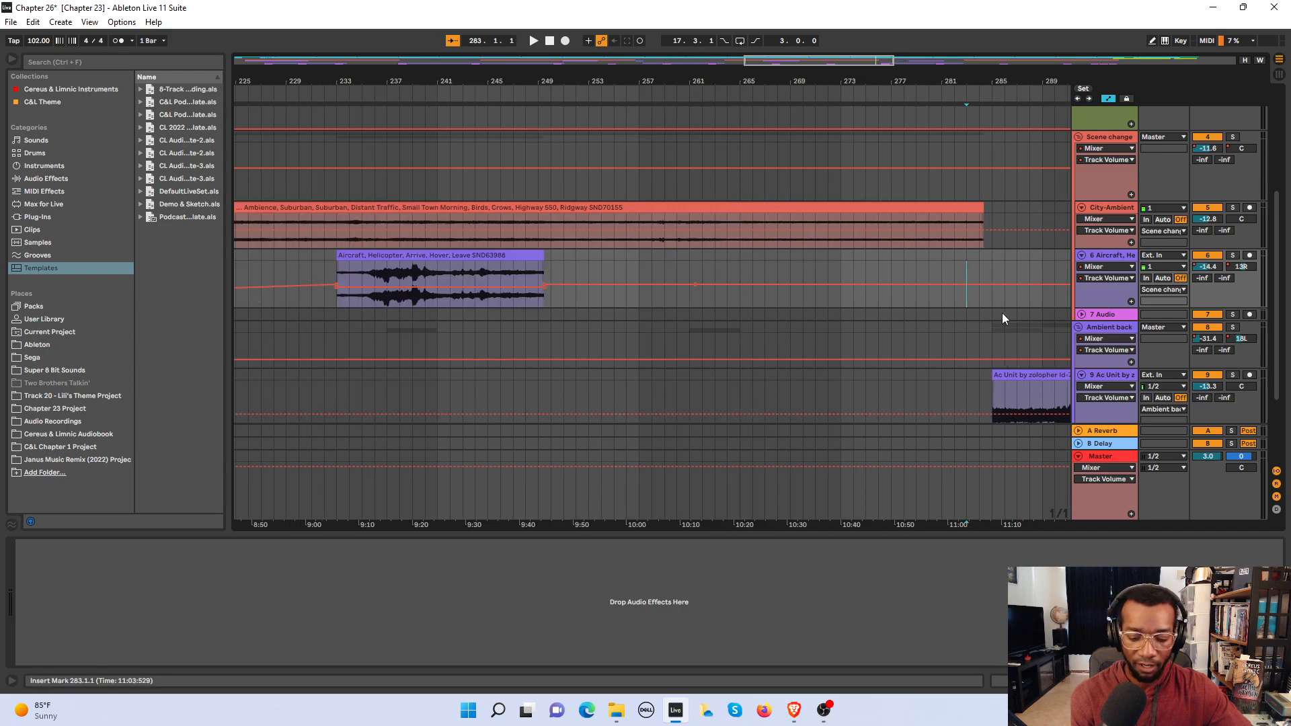
{"action": "left_click", "coordinate": [975, 346]}
{"action": "key", "text": "plus"}
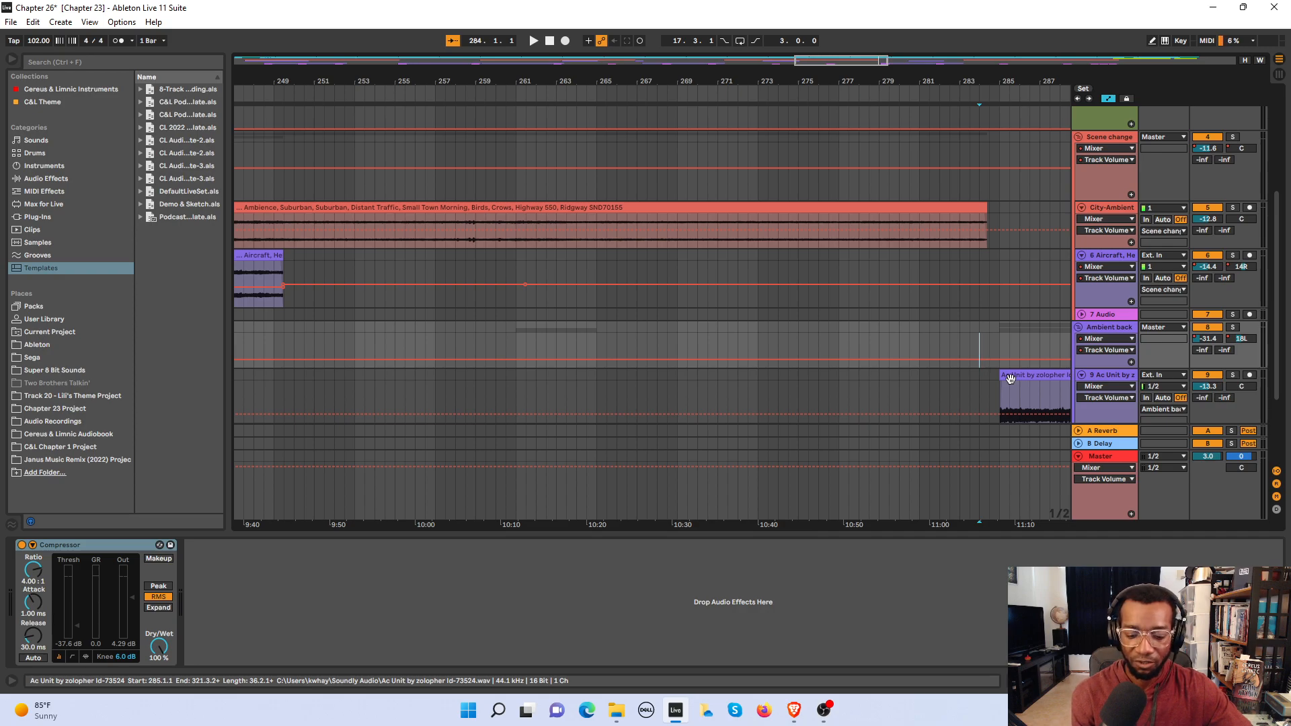
{"action": "key", "text": "minus"}
{"action": "key", "text": "minus"}
{"action": "key", "text": "minus"}
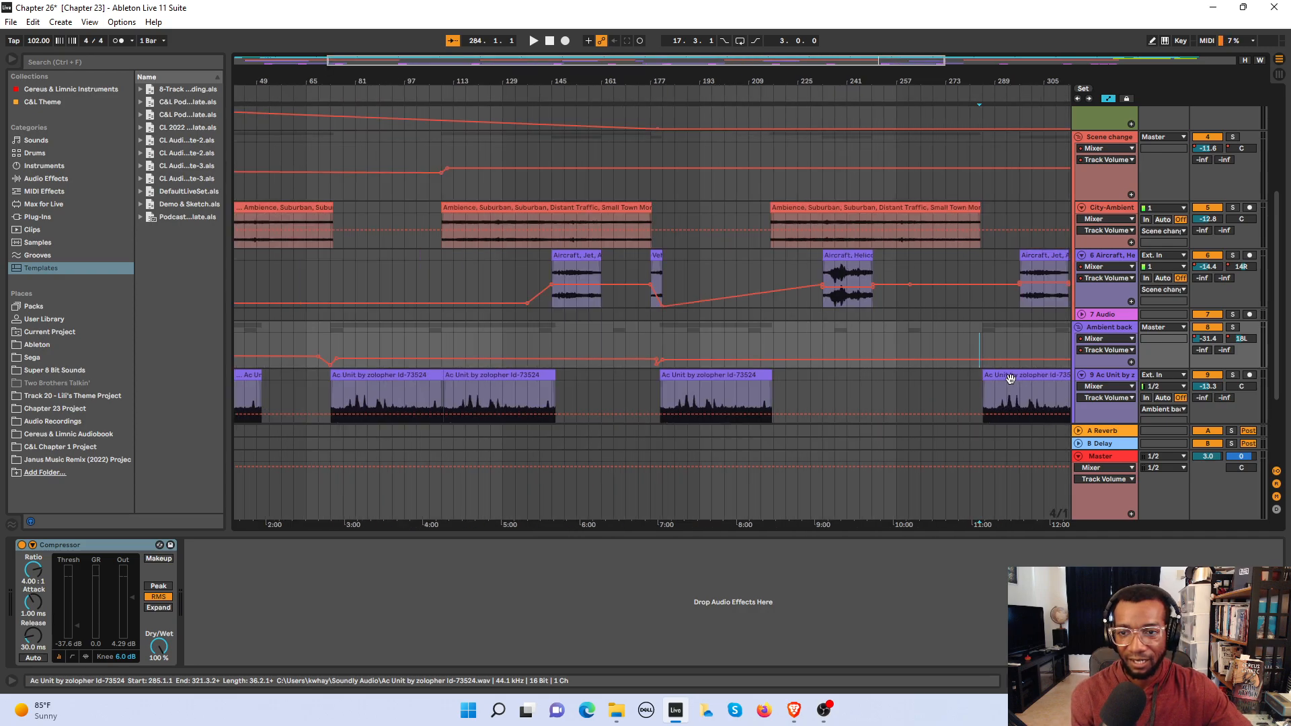
{"action": "left_click_drag", "start_coordinate": [909, 63], "coordinate": [784, 62]}
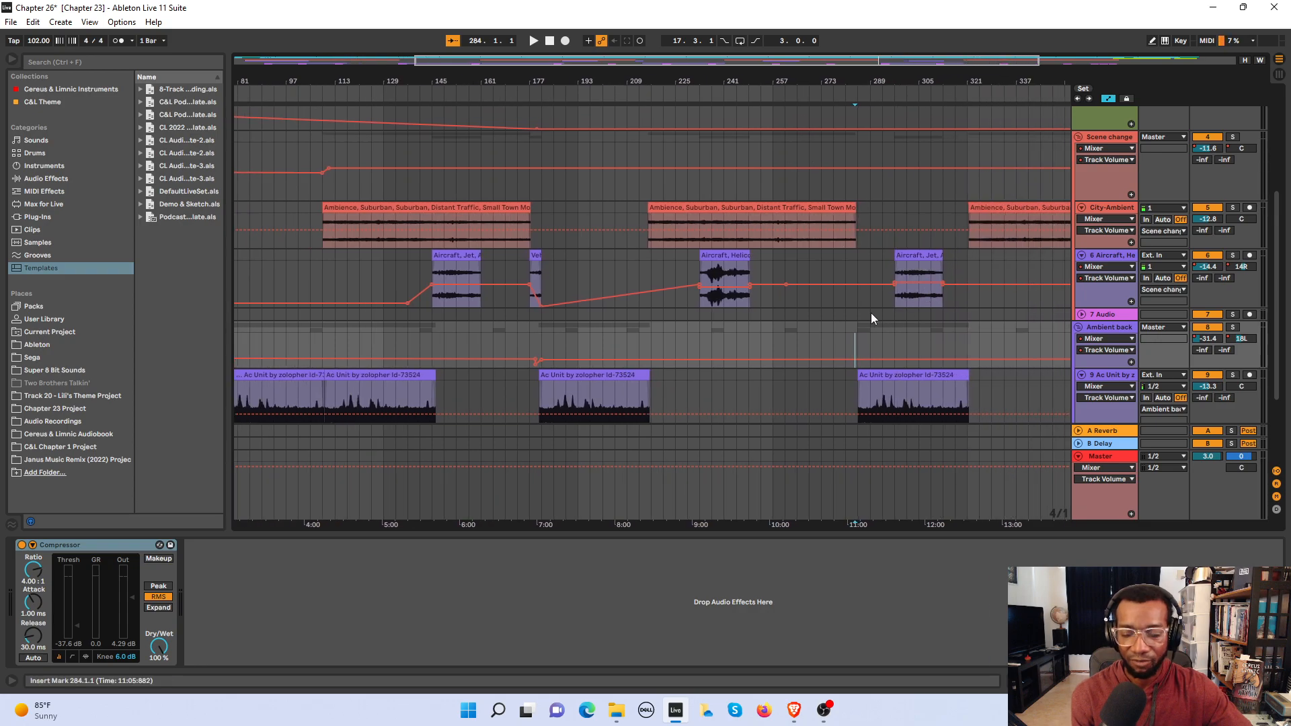
{"action": "key", "text": "plus"}
{"action": "key", "text": "plus"}
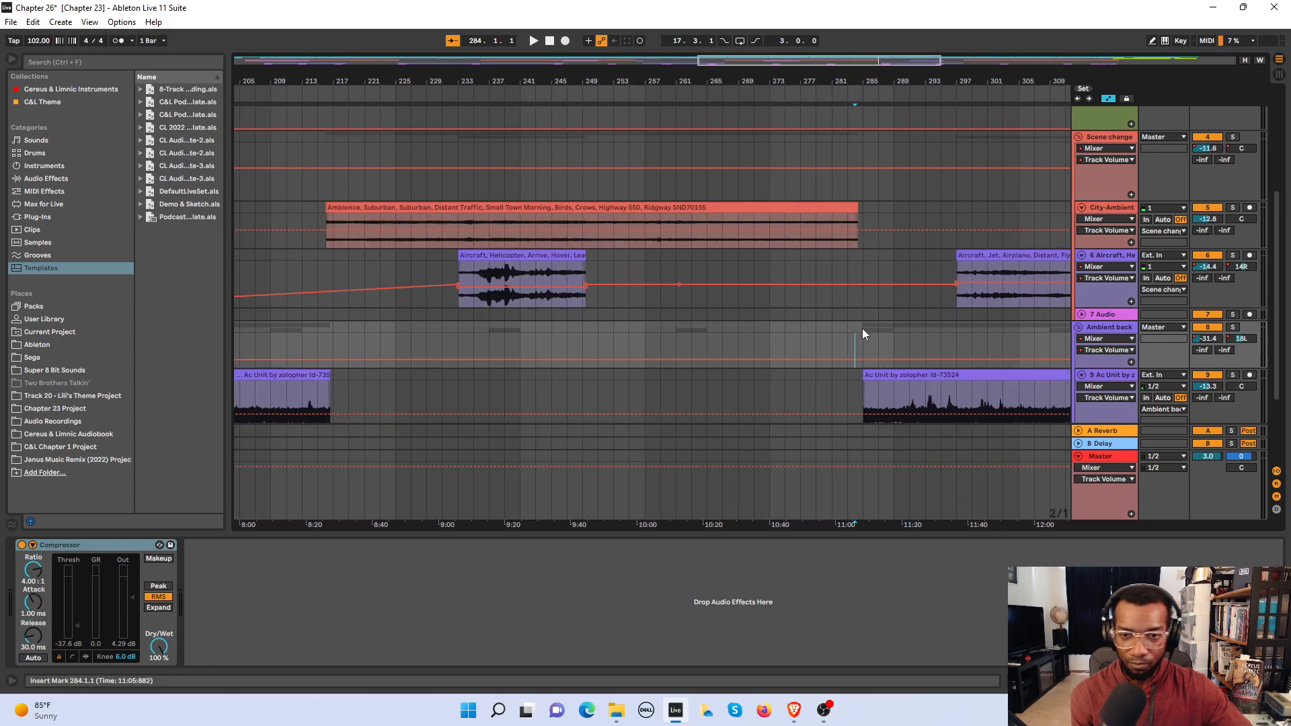
{"action": "key", "text": "plus"}
{"action": "key", "text": "plus"}
{"action": "left_click", "coordinate": [899, 374]}
{"action": "left_click_drag", "start_coordinate": [898, 375], "coordinate": [882, 374]}
Step: Dip the Ambient back volume automation to -62 dB just before bar 284 and raise it to -34 dB just after the AC unit starts
{"action": "key", "text": "plus"}
{"action": "key", "text": "plus"}
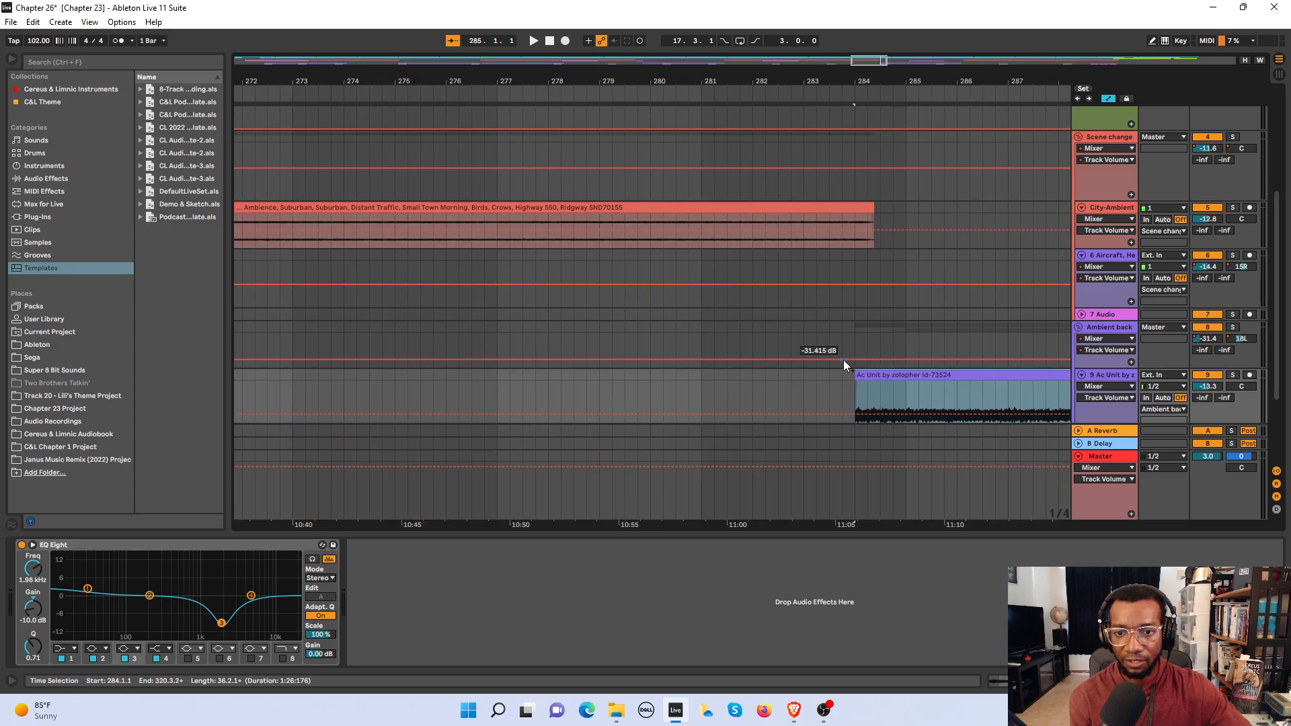
{"action": "left_click", "coordinate": [843, 360]}
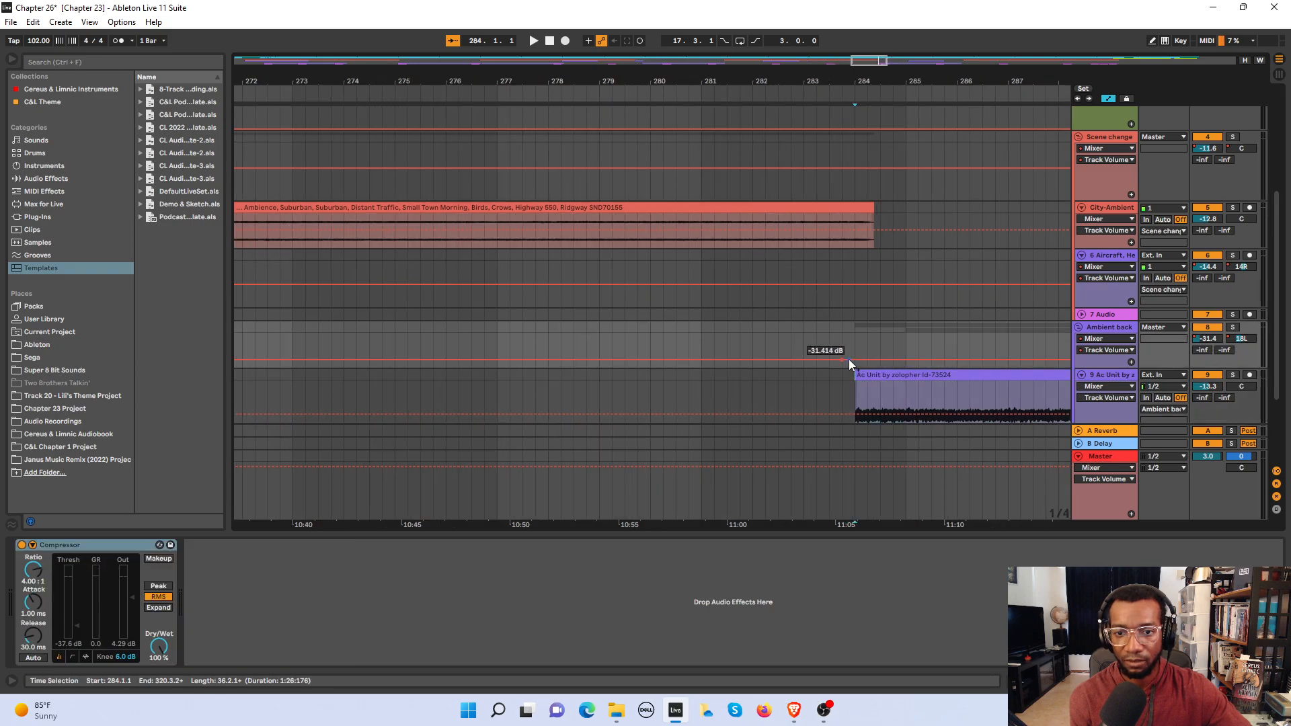
{"action": "left_click_drag", "start_coordinate": [849, 359], "coordinate": [848, 366]}
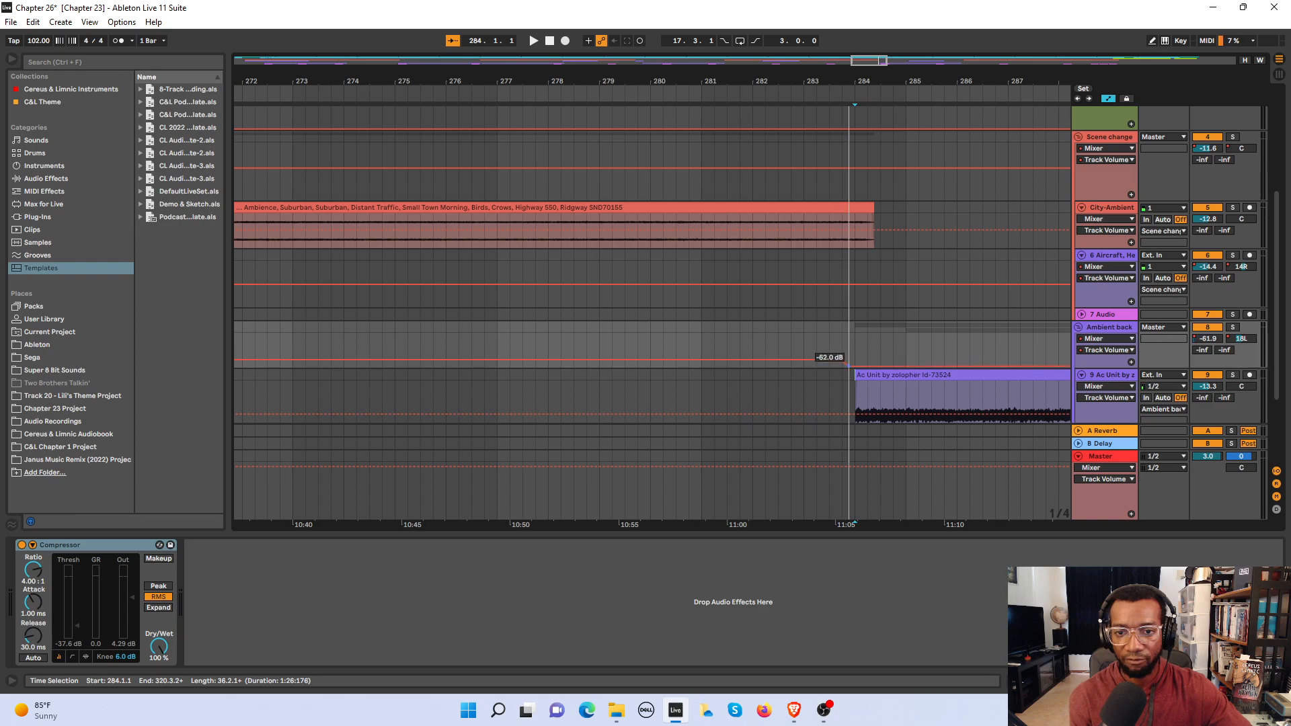
{"action": "left_click_drag", "start_coordinate": [863, 364], "coordinate": [867, 361]}
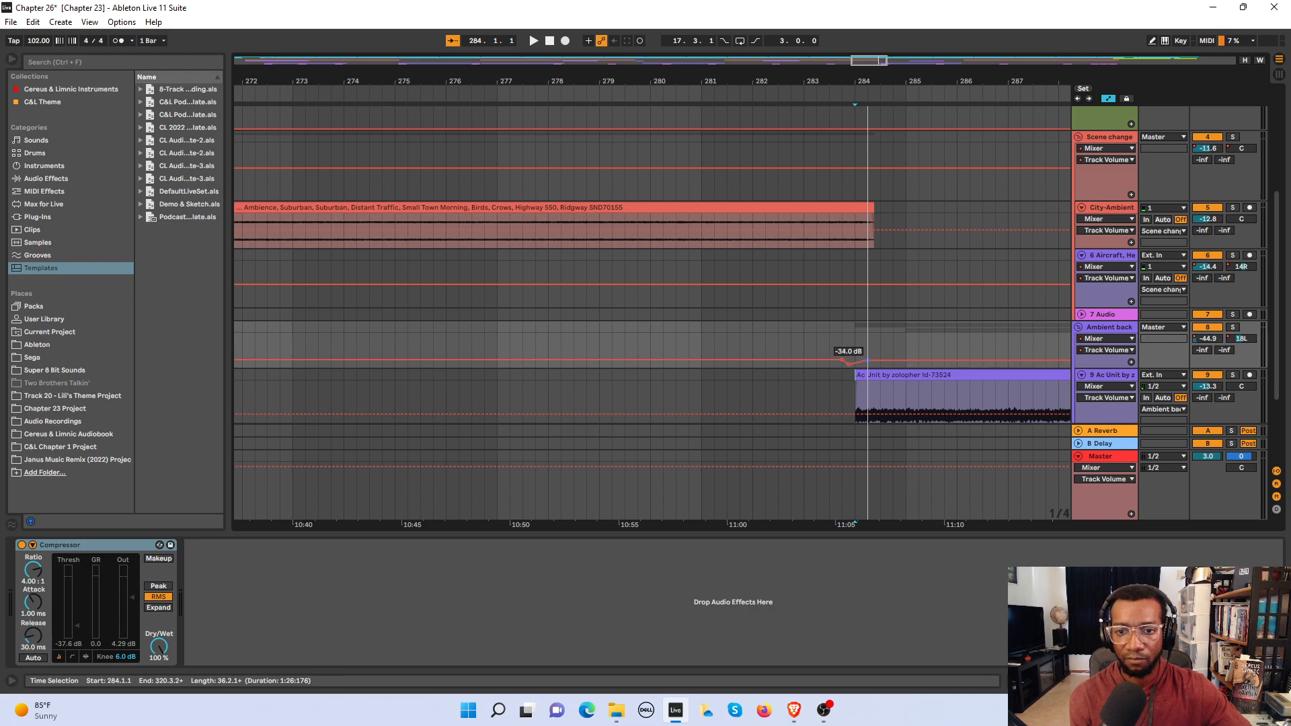
Step: Audition the transition from the suburban ambience to the AC unit from bars 283 and 282
{"action": "left_click", "coordinate": [843, 222]}
{"action": "key", "text": "space"}
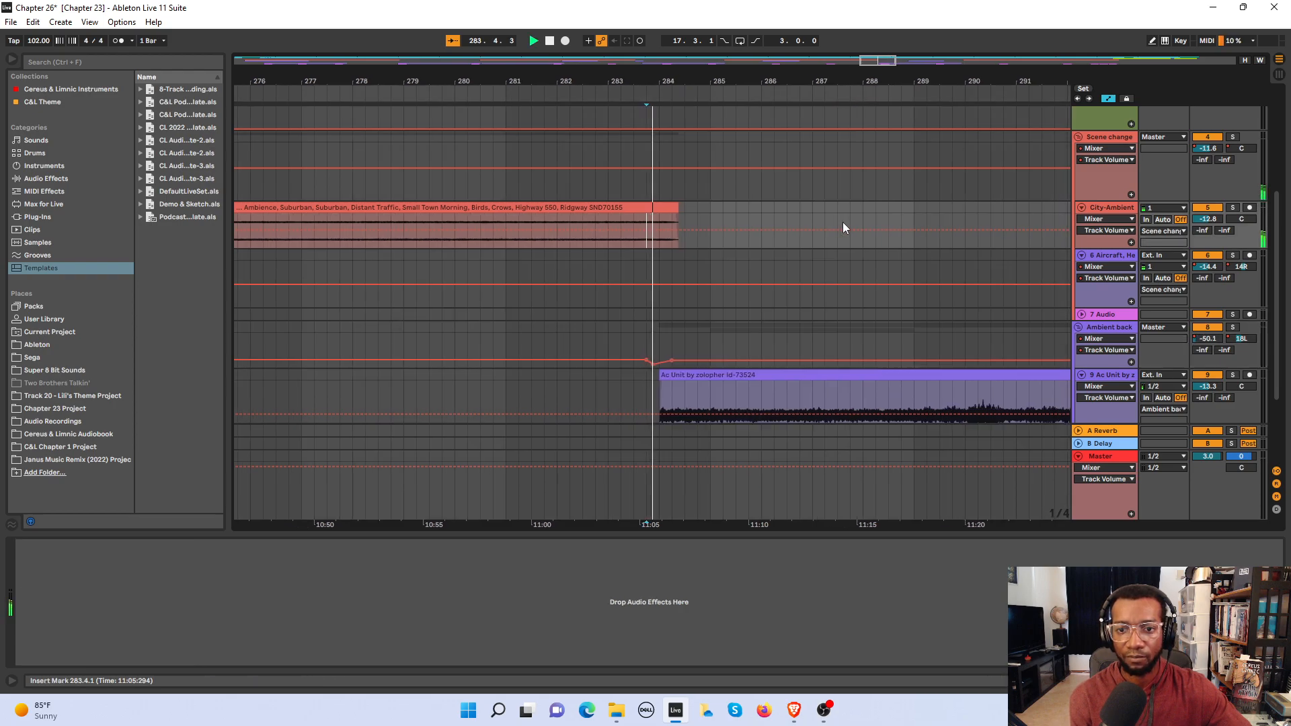
{"action": "left_click", "coordinate": [570, 237]}
{"action": "key", "text": "space"}
{"action": "key", "text": "space"}
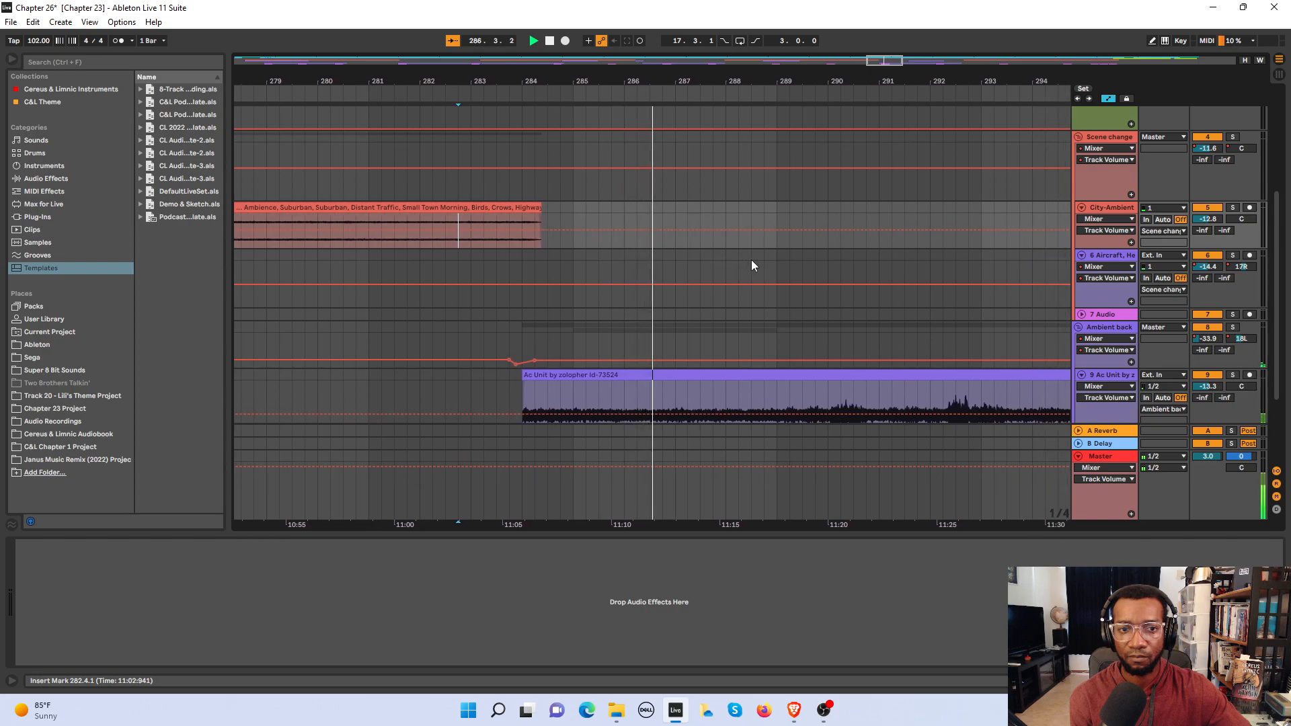
Step: Fade the City-Ambient volume from -12.8 dB to -50 dB at the end of the suburban ambience clip and play it back
{"action": "left_click_drag", "start_coordinate": [523, 229], "coordinate": [525, 243]}
{"action": "left_click", "coordinate": [486, 219]}
{"action": "key", "text": "space"}
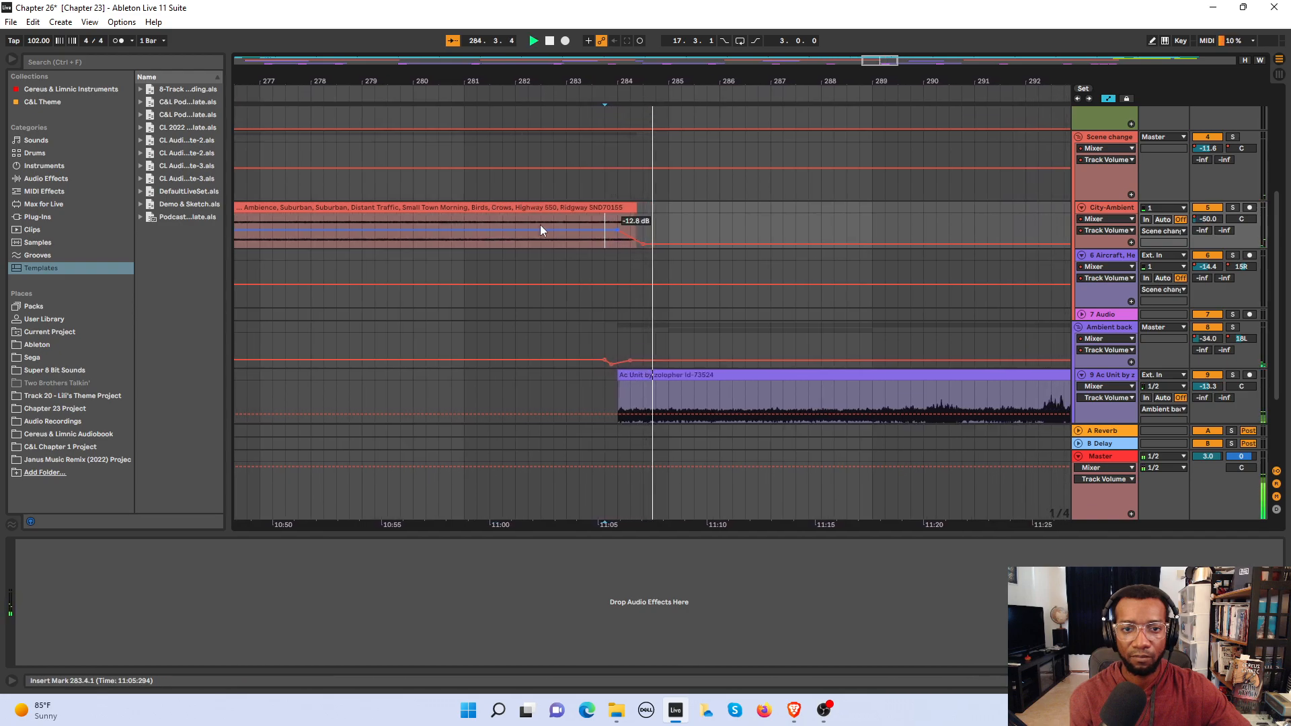
Step: Extend the City-Ambient volume fade to end at bar 285, audition it, and lower its end point to -inf dB
{"action": "key", "text": "space"}
{"action": "left_click_drag", "start_coordinate": [617, 245], "coordinate": [644, 244]}
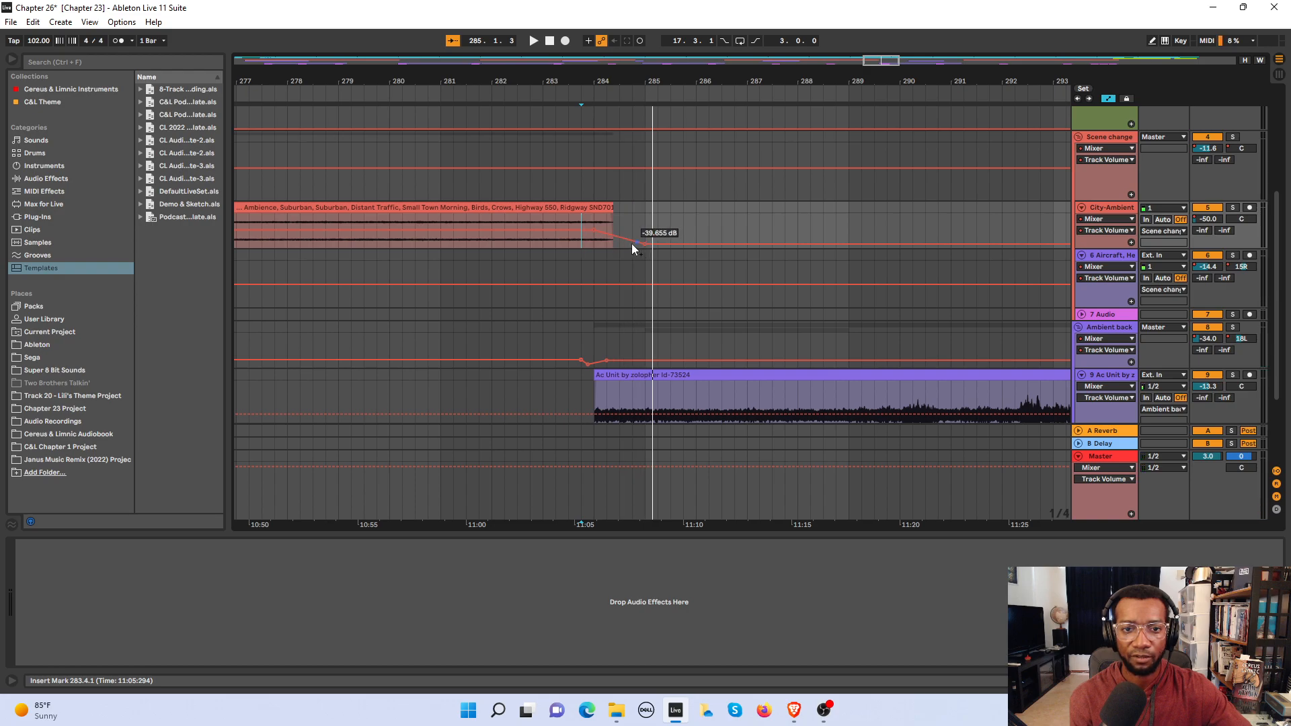
{"action": "key", "text": "space"}
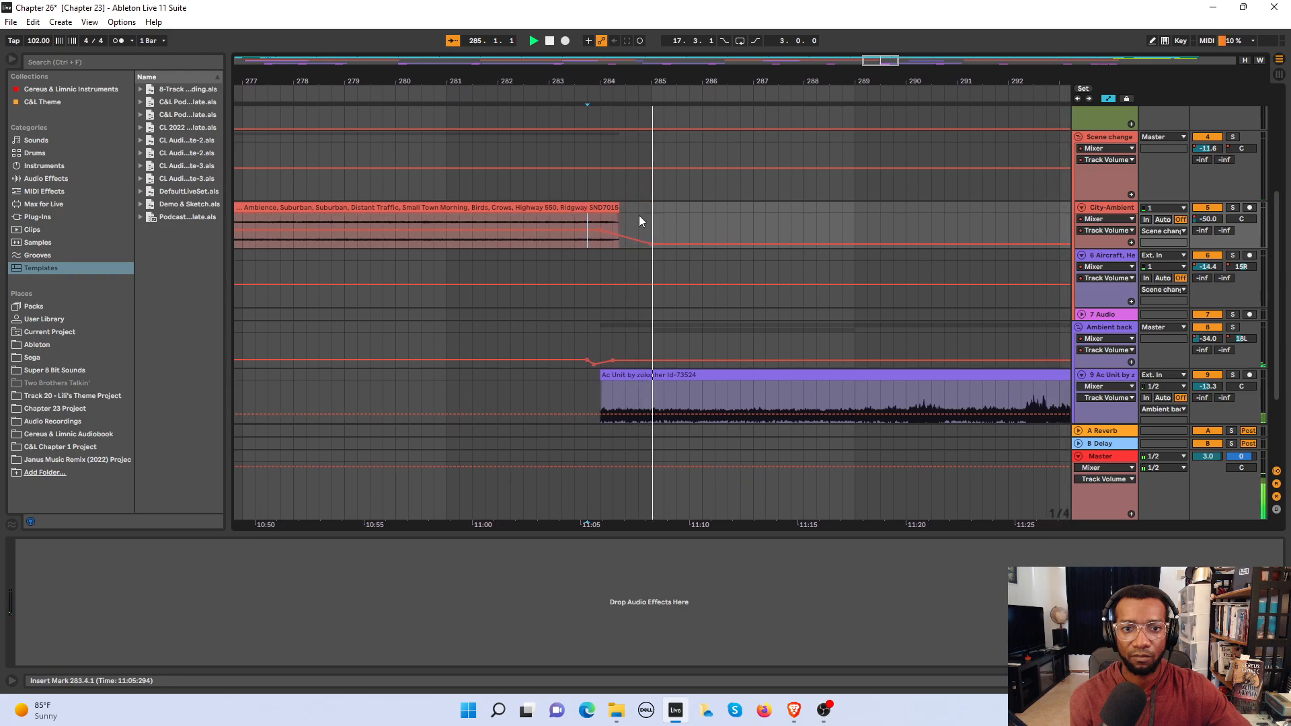
{"action": "key", "text": "space"}
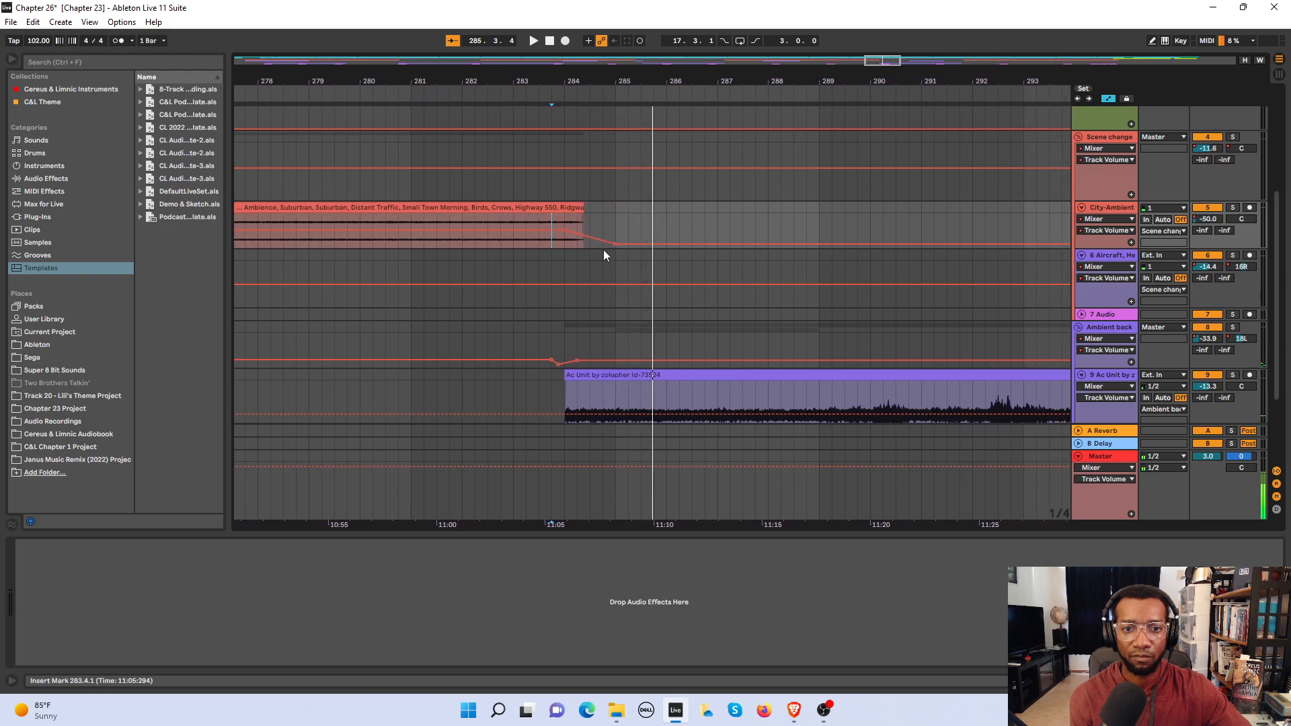
{"action": "left_click_drag", "start_coordinate": [615, 247], "coordinate": [614, 249]}
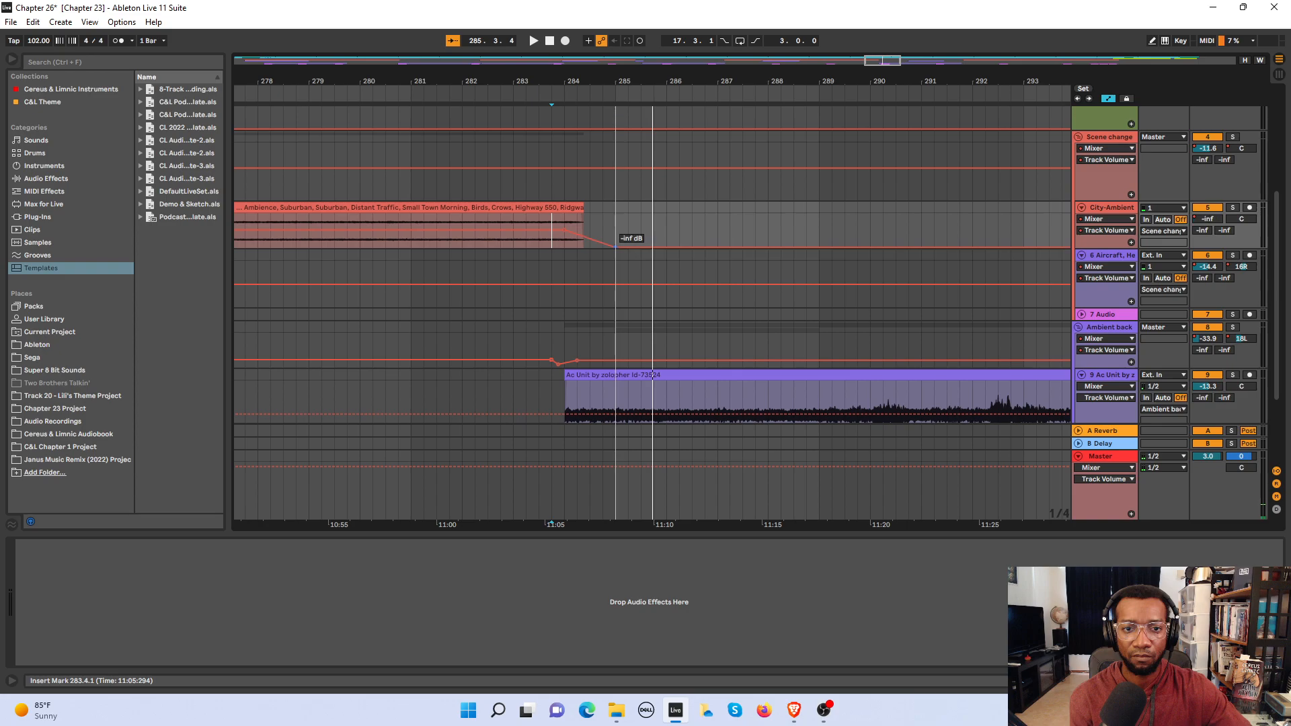
Step: Audition the distant jet airplane clip over the AC unit from bars 297 and 312
{"action": "key", "text": "minus"}
{"action": "key", "text": "minus"}
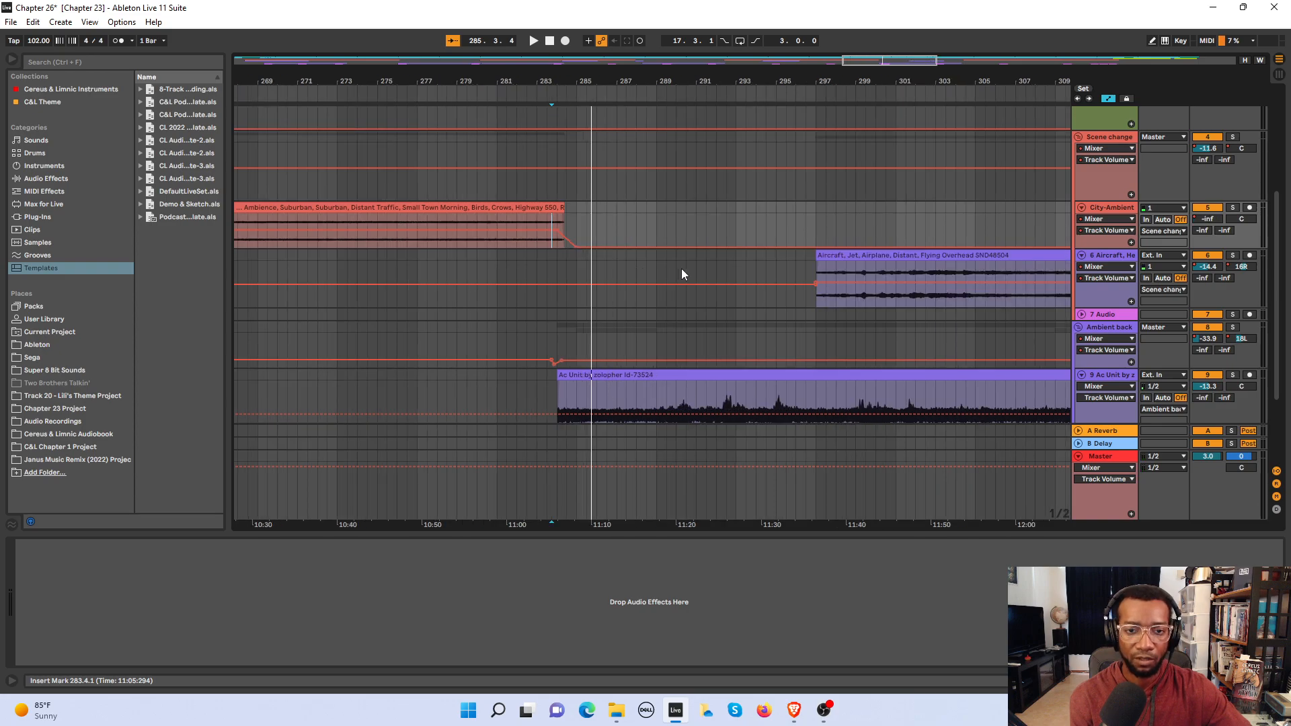
{"action": "key", "text": "minus"}
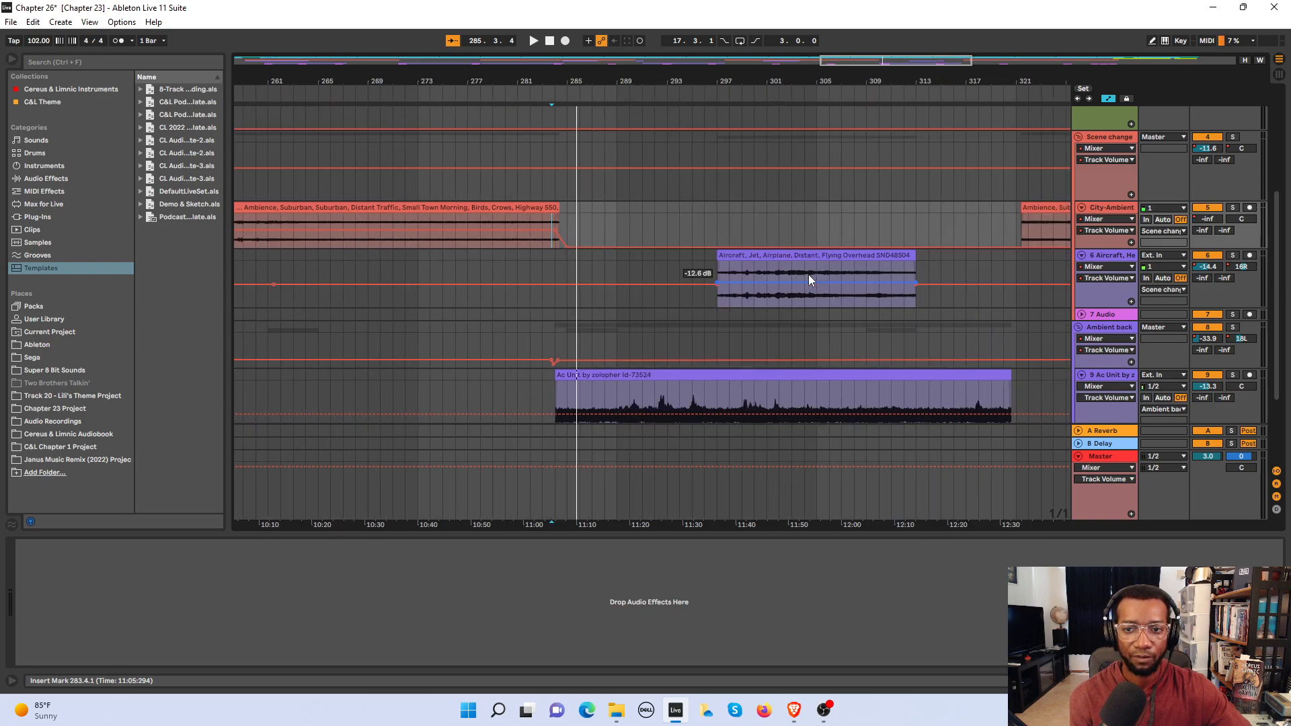
{"action": "left_click", "coordinate": [712, 263]}
{"action": "key", "text": "space"}
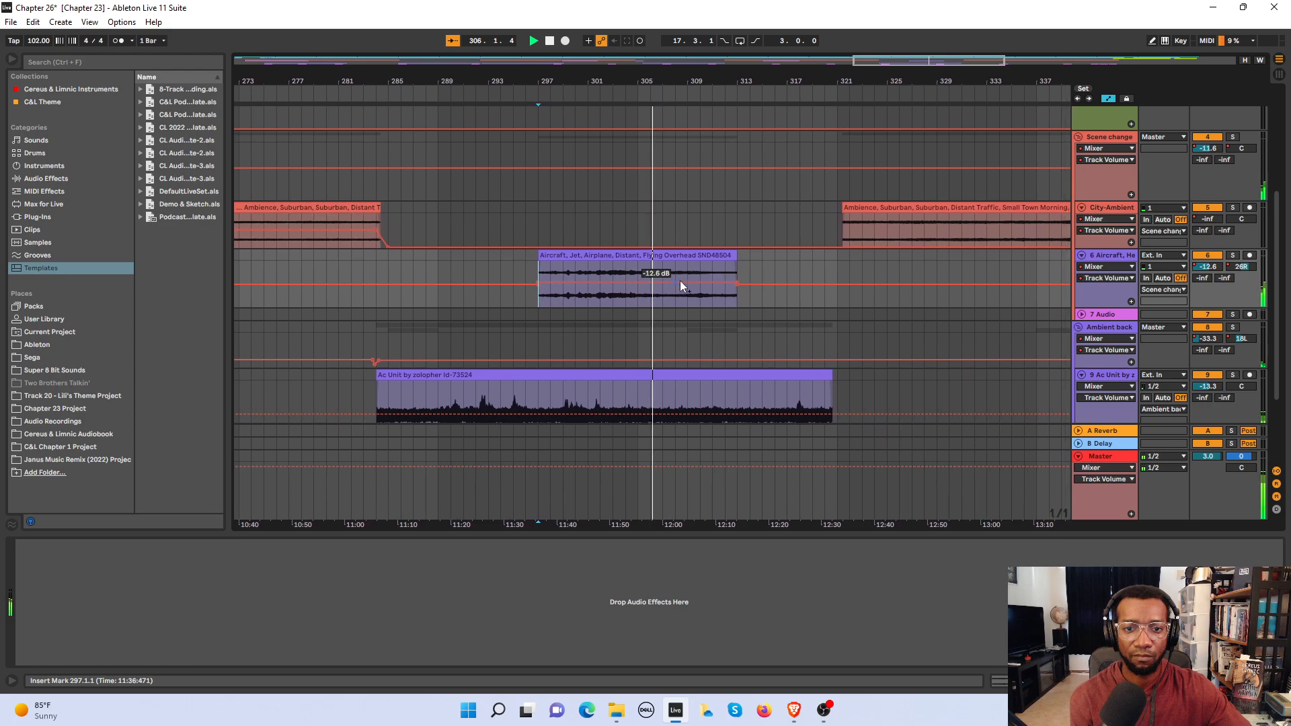
{"action": "left_click", "coordinate": [718, 269]}
{"action": "key", "text": "space"}
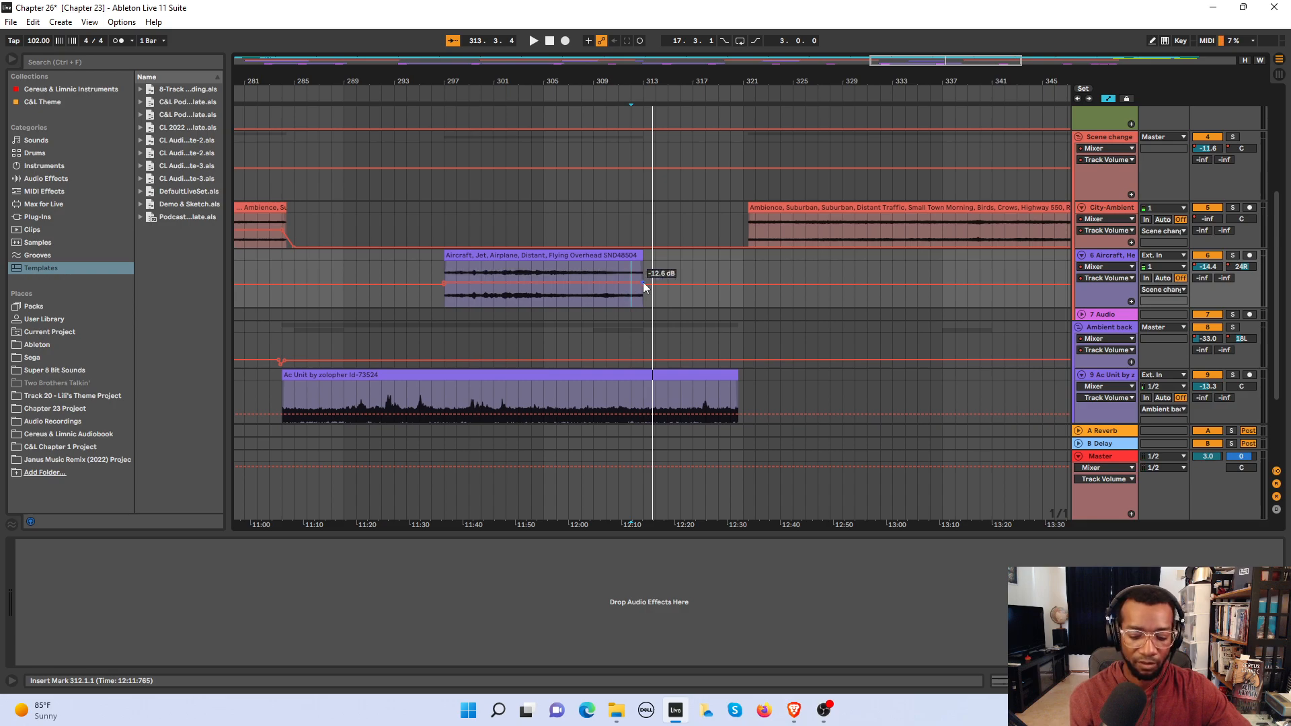
Step: Fade the jet airplane clip's track volume down to about -59 dB at its end near bar 313, and play from bar 306
{"action": "key", "text": "plus"}
{"action": "left_click_drag", "start_coordinate": [663, 286], "coordinate": [663, 304]}
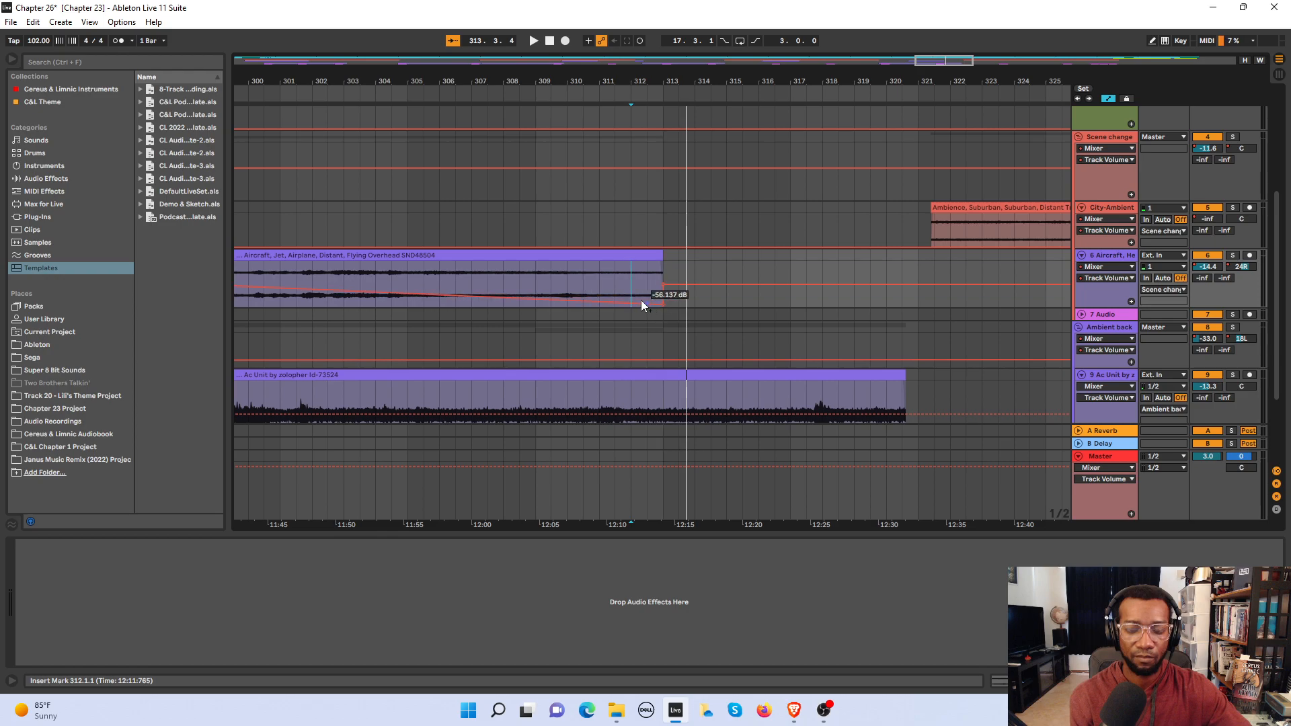
{"action": "left_click", "coordinate": [449, 275]}
{"action": "key", "text": "space"}
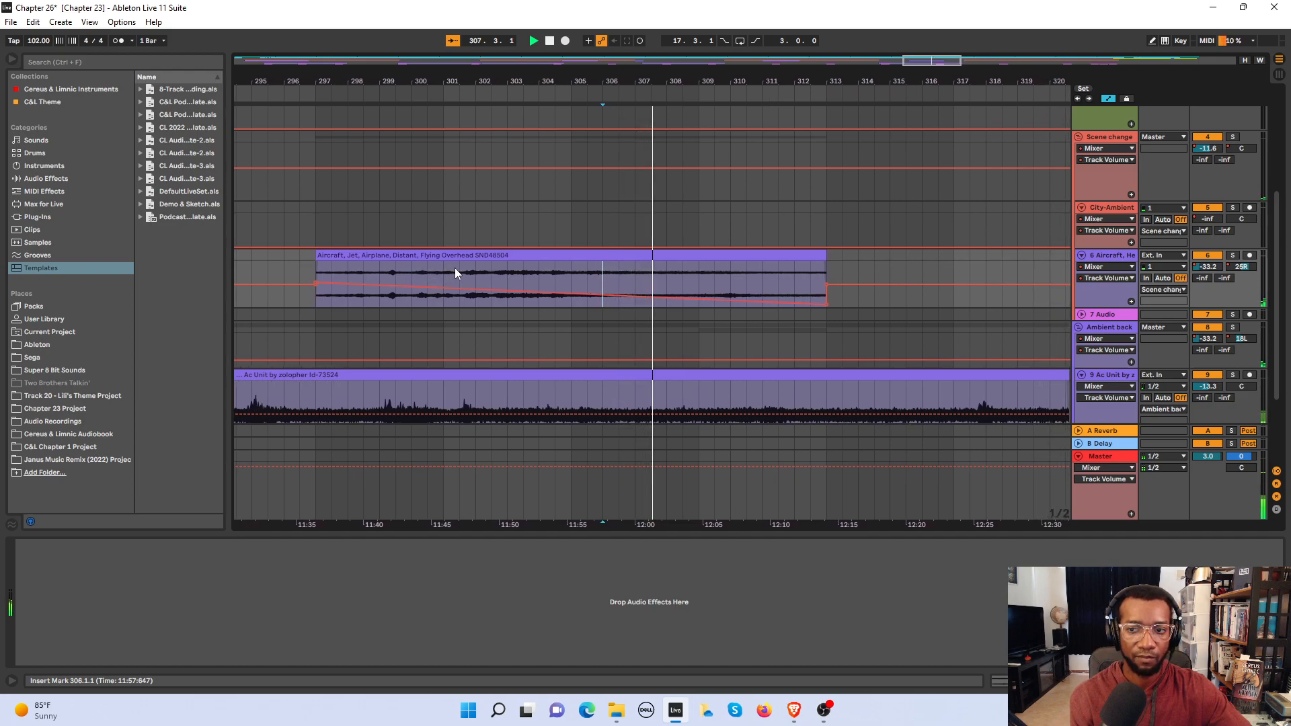
Step: Fade the track volume down across the helicopter clip to its end near bar 249, and review the fades along the arrangement
{"action": "scroll", "coordinate": [455, 269], "scroll_direction": "down", "scroll_amount": 8}
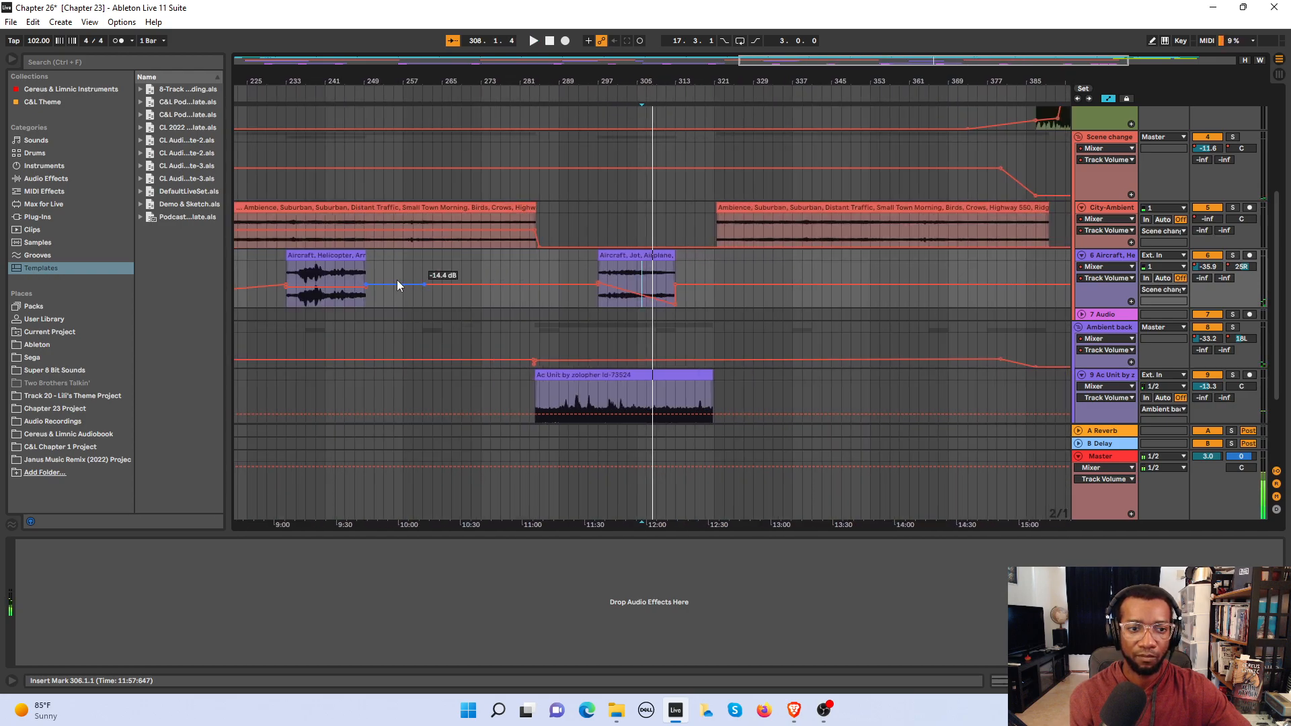
{"action": "left_click_drag", "start_coordinate": [366, 289], "coordinate": [366, 307]}
{"action": "key", "text": "minus"}
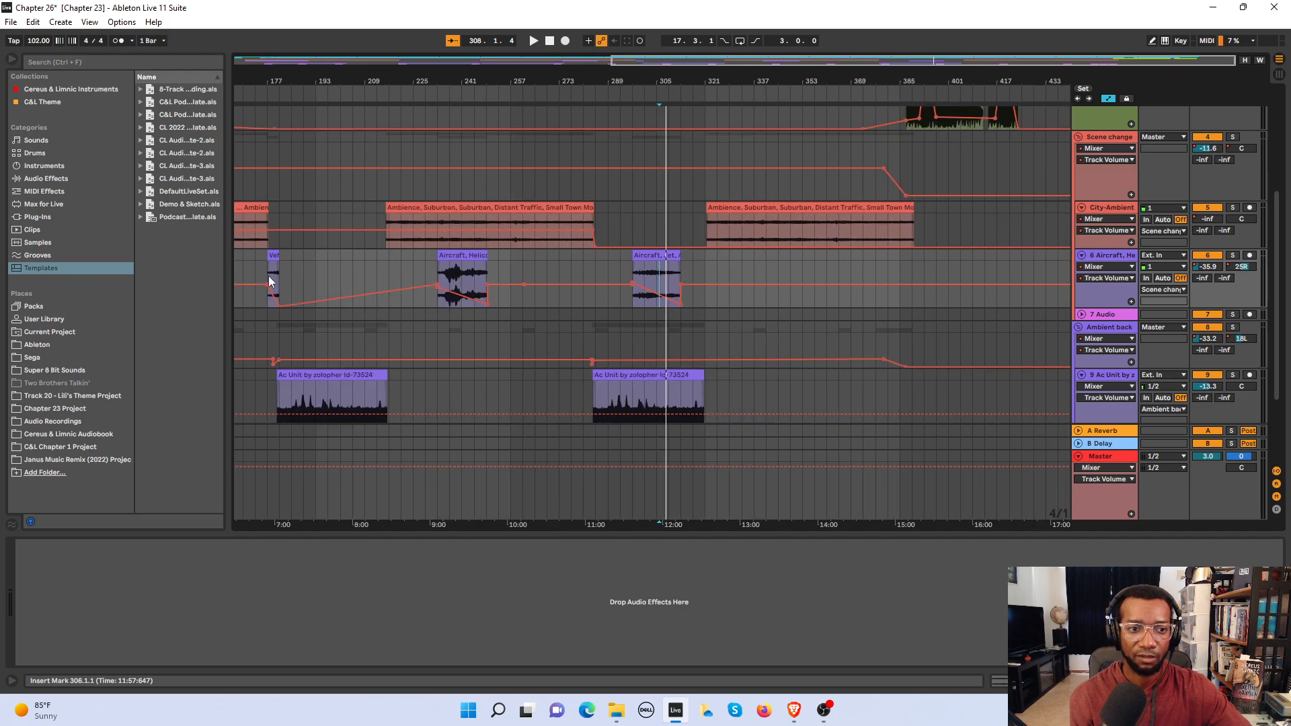
{"action": "key", "text": "minus"}
{"action": "key", "text": "plus"}
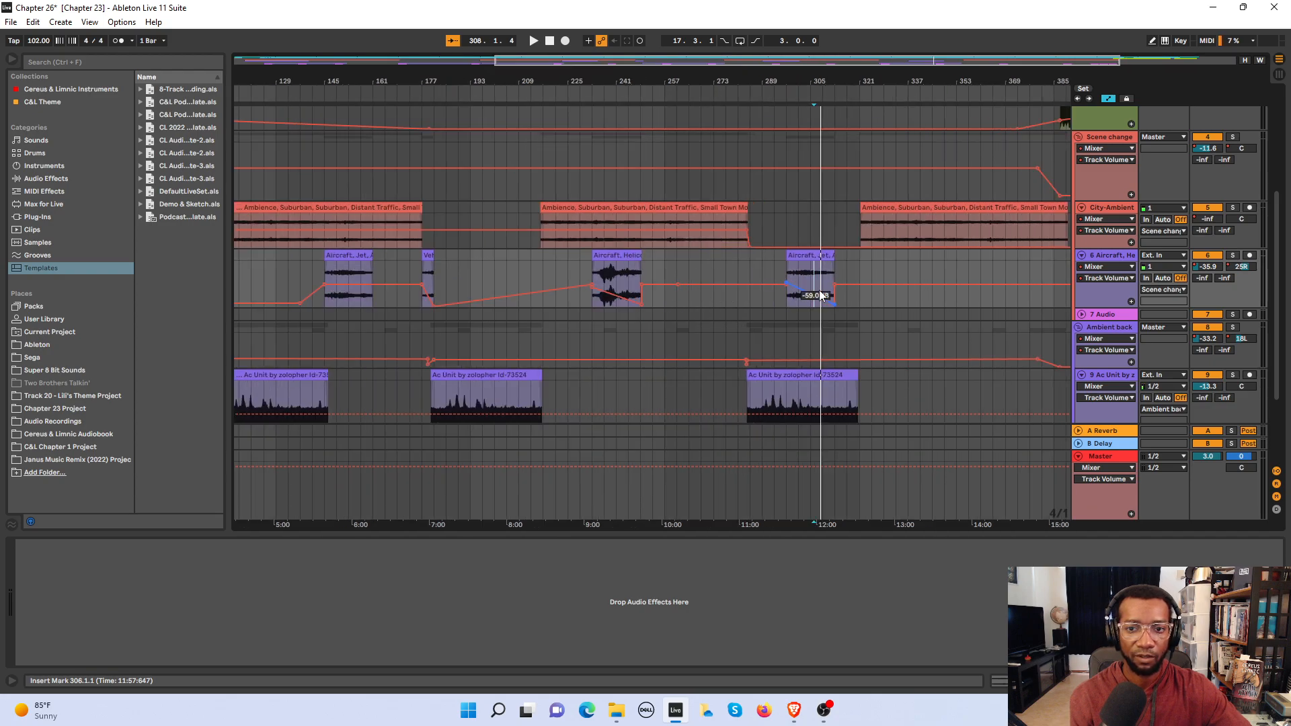
{"action": "key", "text": "plus"}
{"action": "left_click_drag", "start_coordinate": [1022, 64], "coordinate": [1058, 102]}
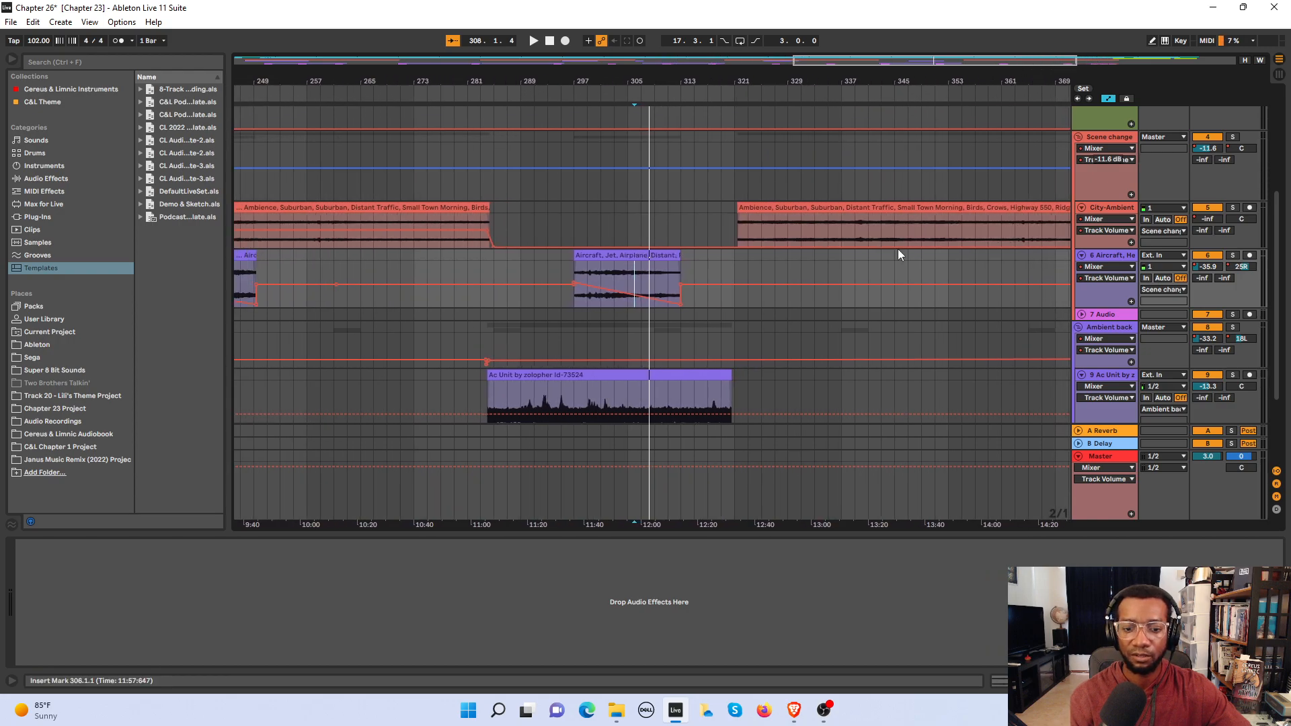
Step: Check the running recording in OBS, and return to the Ableton Live arrangement to view the transition near bar 321
{"action": "left_click", "coordinate": [824, 713]}
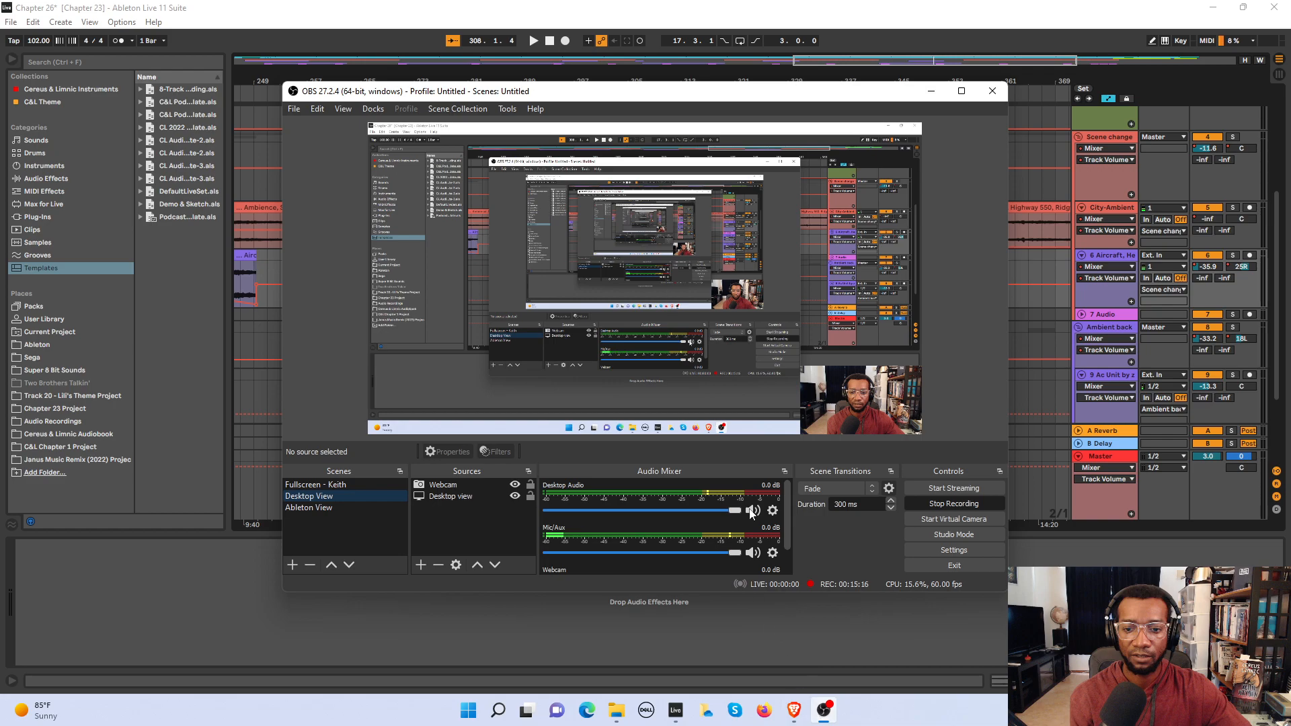
{"action": "left_click", "coordinate": [961, 8]}
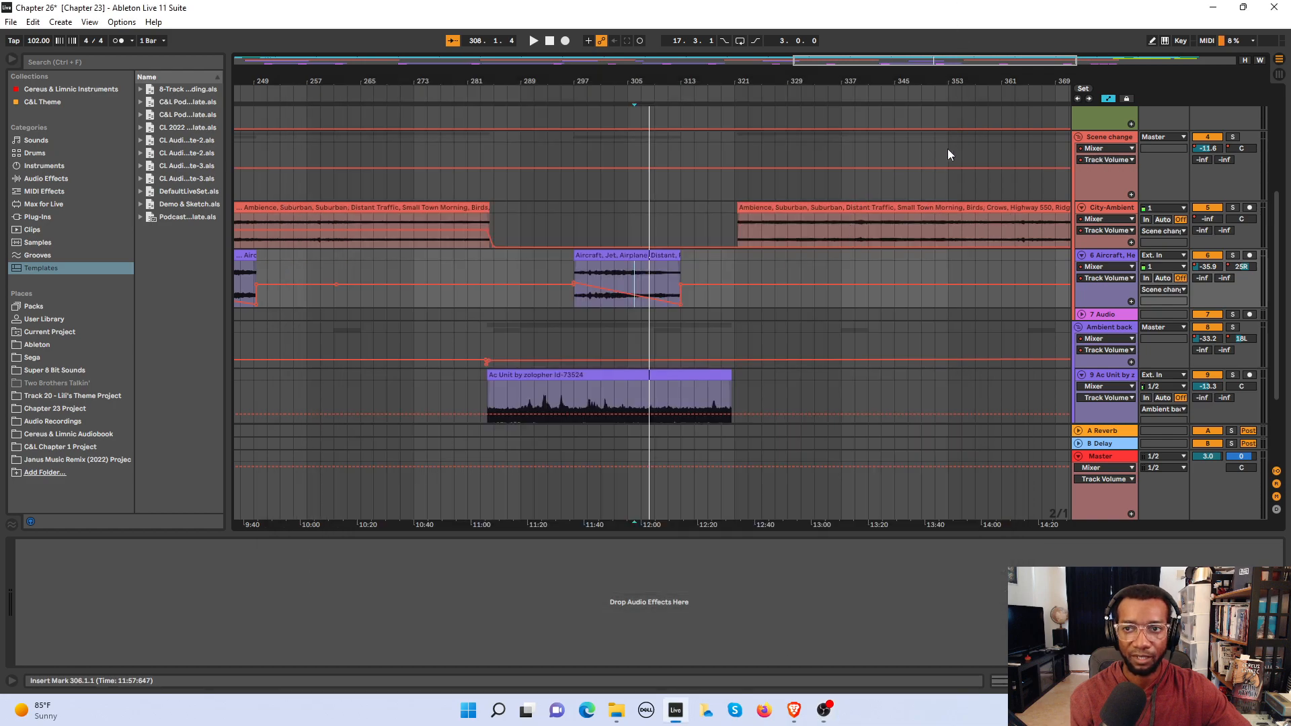
{"action": "left_click_drag", "start_coordinate": [965, 60], "coordinate": [1042, 42]}
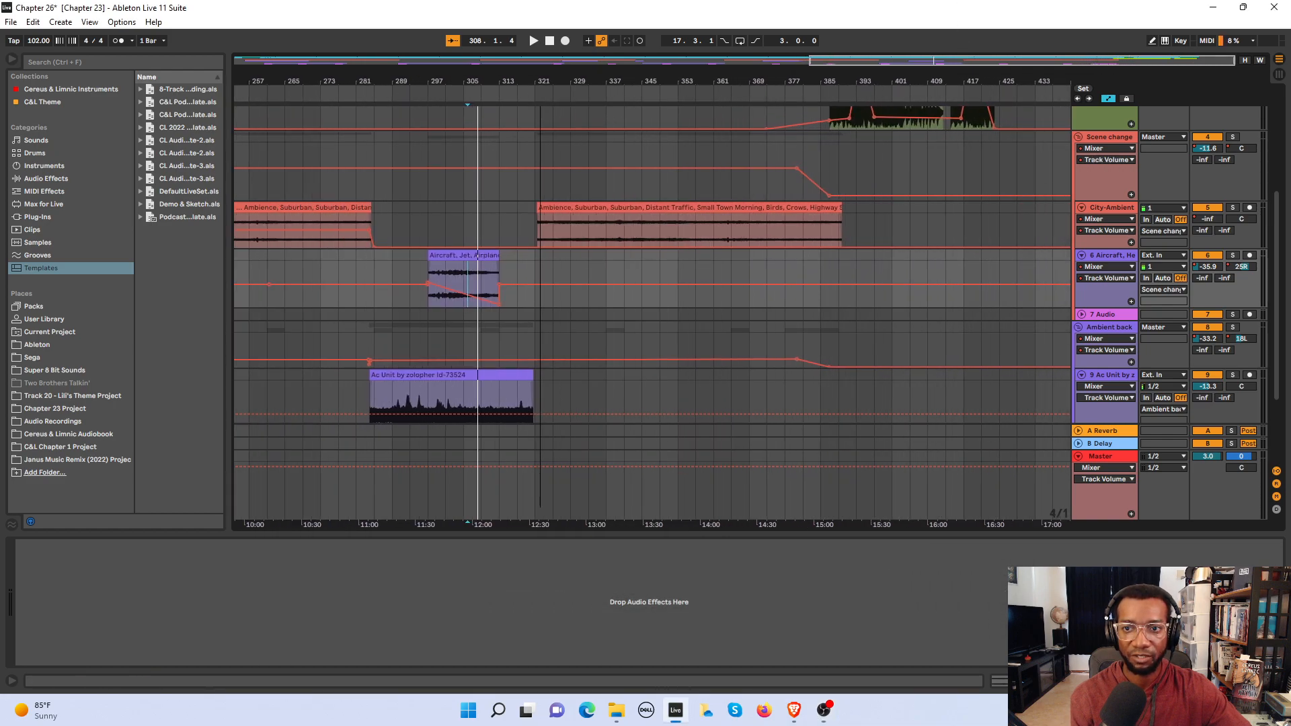
{"action": "scroll", "coordinate": [598, 262], "scroll_direction": "up", "scroll_amount": 1}
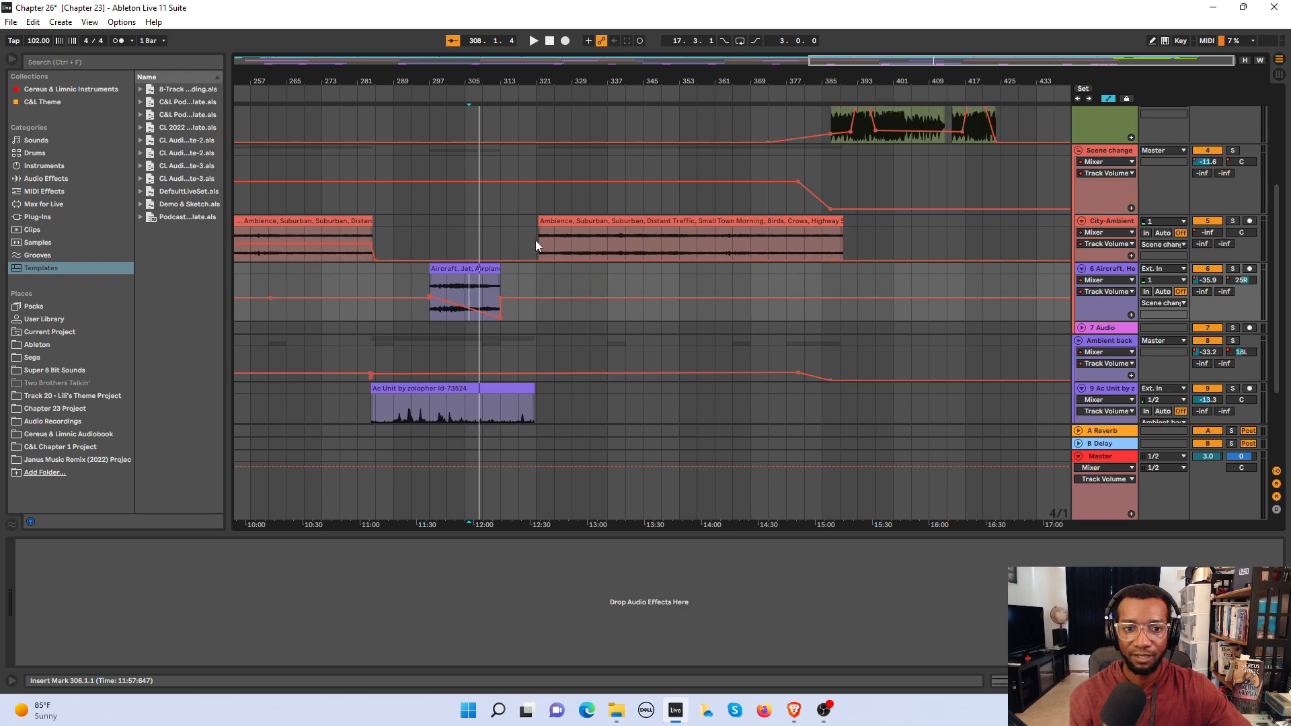
Step: Audition the start of the suburban ambience clip near bar 321, and place the insert marker at bar 317
{"action": "left_click", "coordinate": [534, 236]}
{"action": "key", "text": "space"}
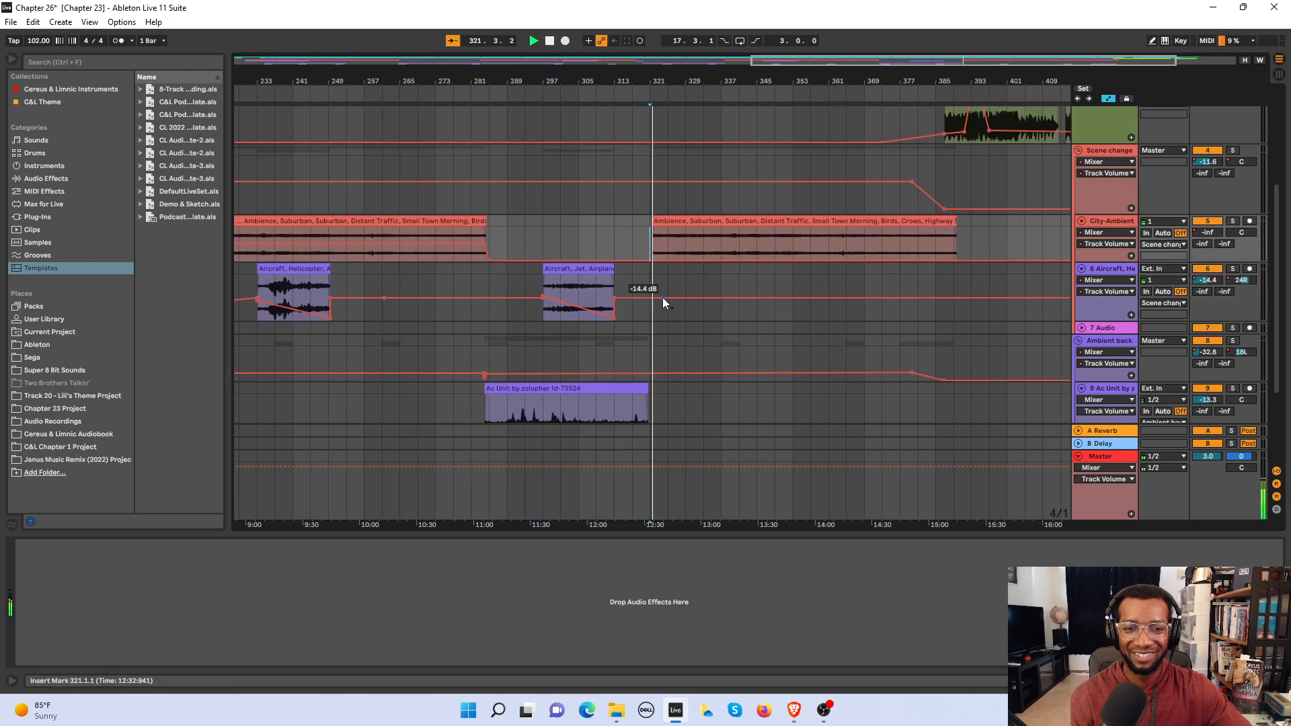
{"action": "left_click", "coordinate": [639, 250]}
{"action": "key", "text": "space"}
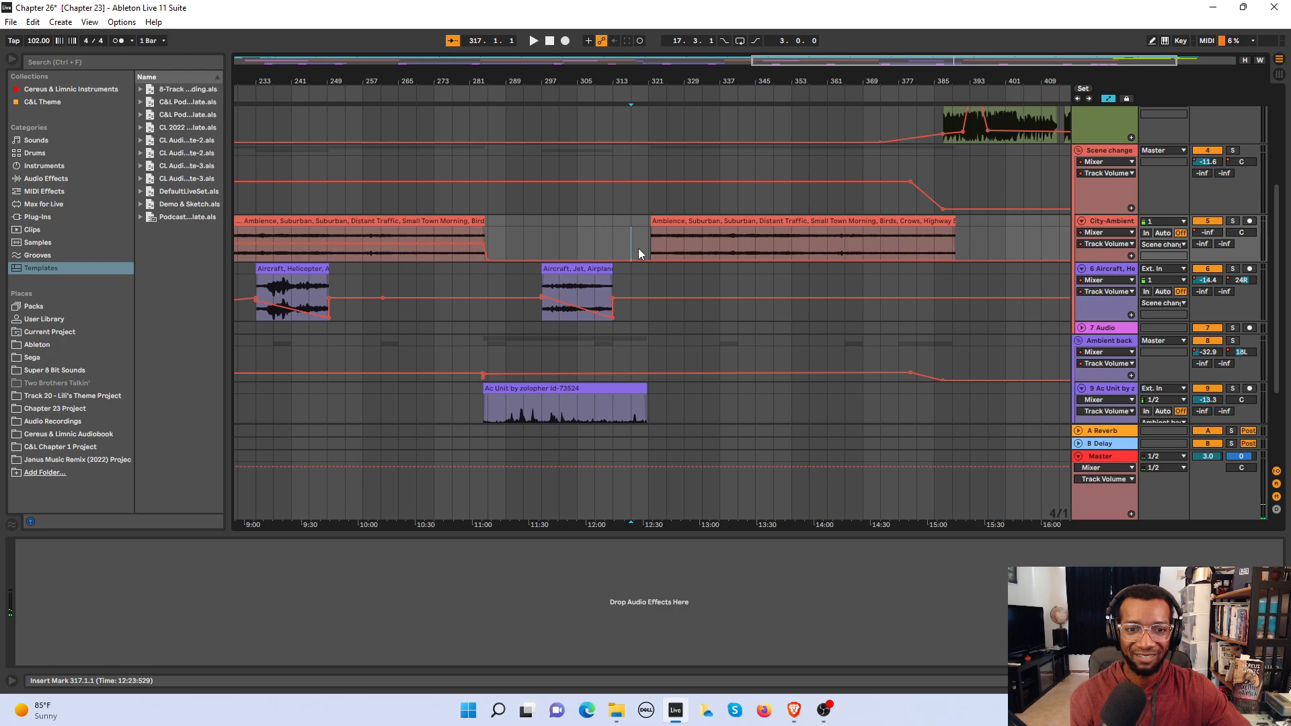
Step: Move the last suburban ambience clip on the City-Ambient track earlier so it starts at about bar 320, overlapping the AC unit clip's end
{"action": "key", "text": "plus"}
{"action": "key", "text": "plus"}
{"action": "key", "text": "plus"}
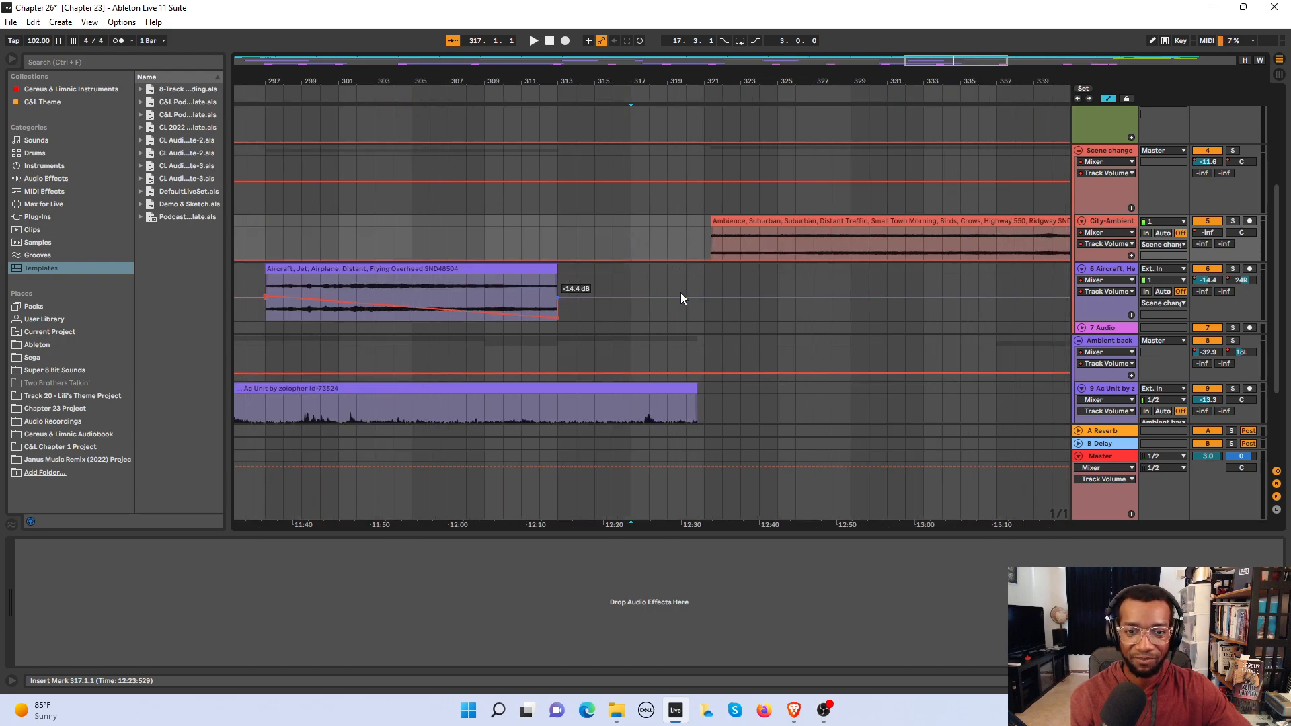
{"action": "key", "text": "minus"}
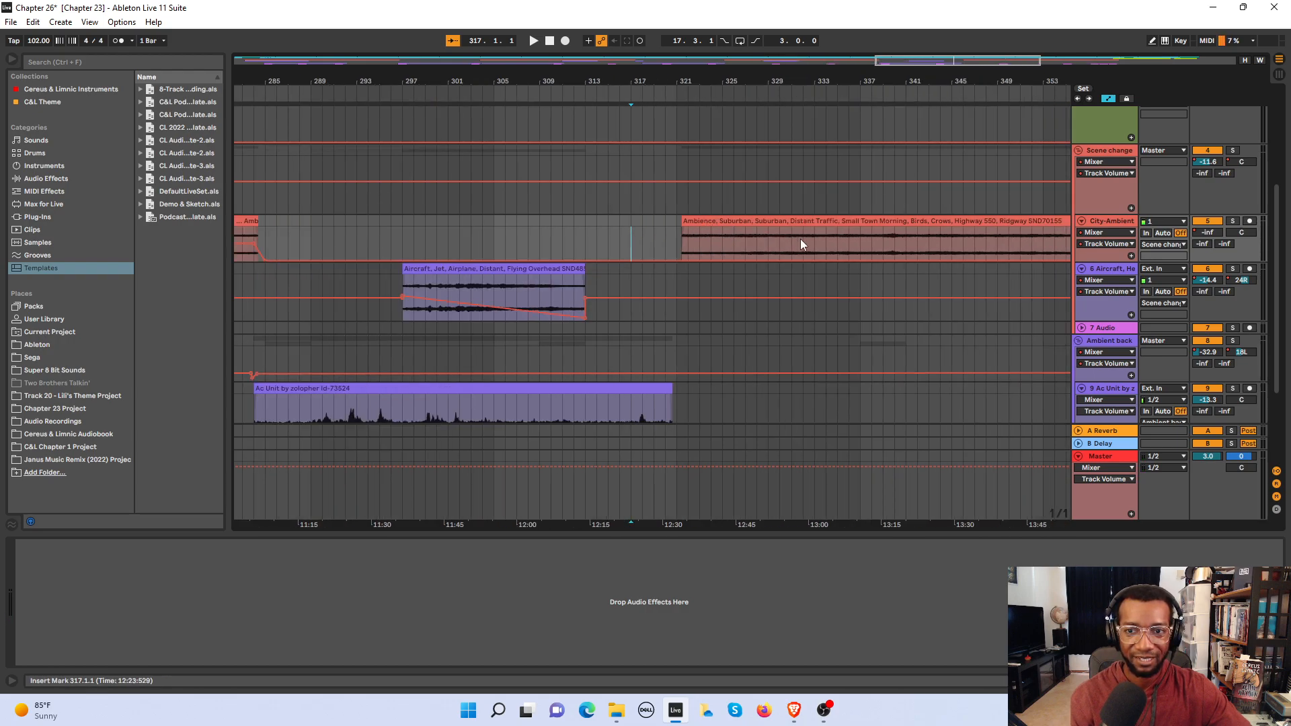
{"action": "key", "text": "minus"}
{"action": "key", "text": "minus"}
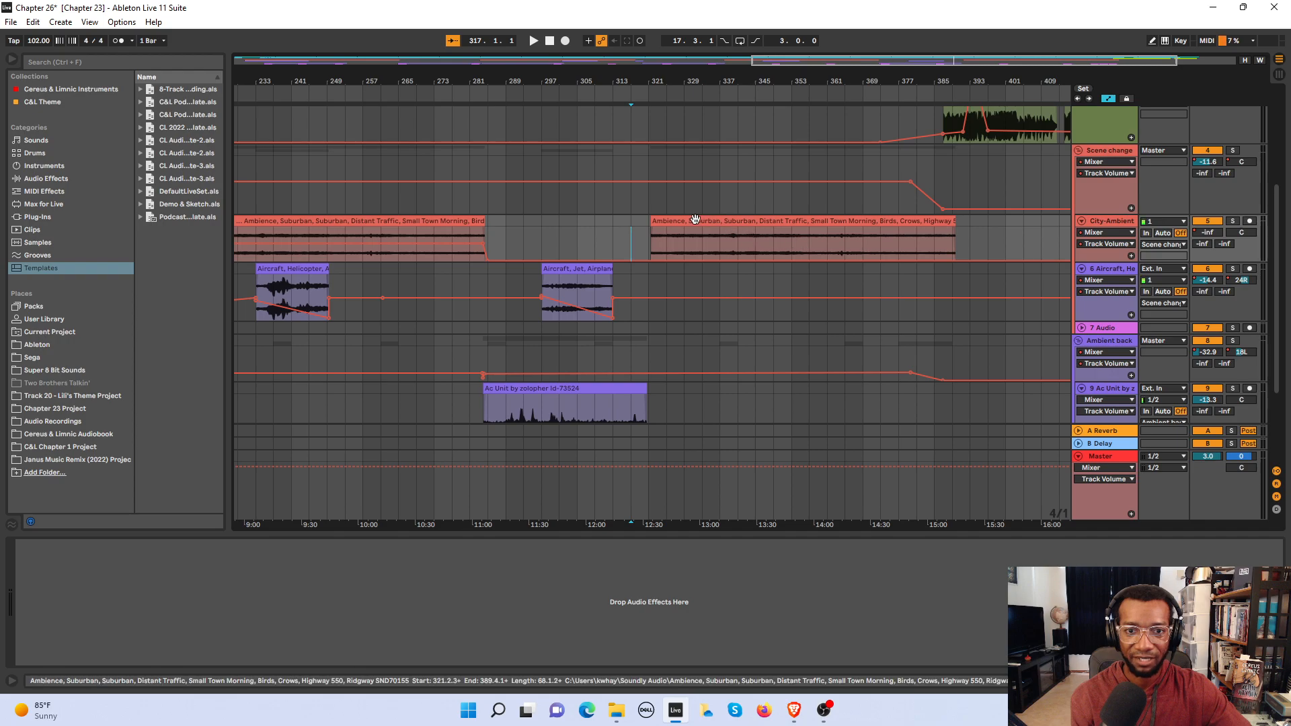
{"action": "key", "text": "plus"}
{"action": "key", "text": "plus"}
{"action": "left_click_drag", "start_coordinate": [702, 222], "coordinate": [690, 225]}
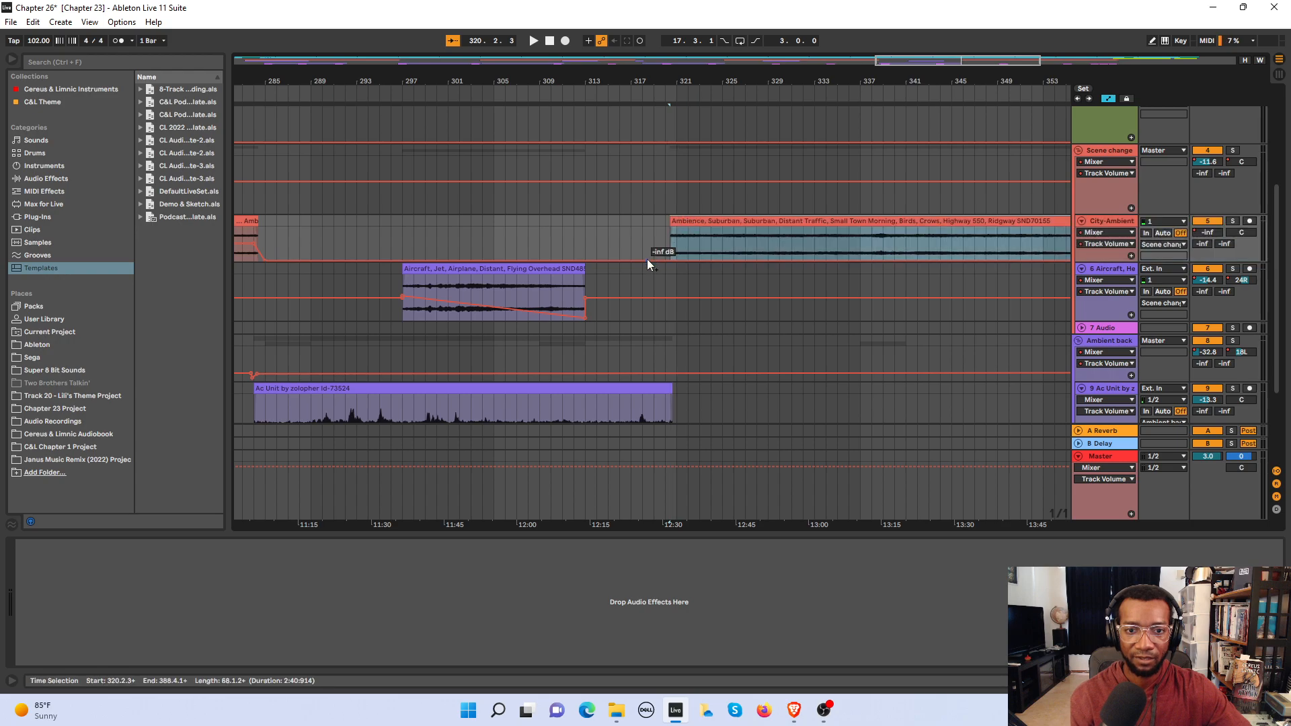
Step: Fade the City-Ambient track volume up from silence to about -12 dB at the start of the moved ambience clip
{"action": "left_click", "coordinate": [671, 261]}
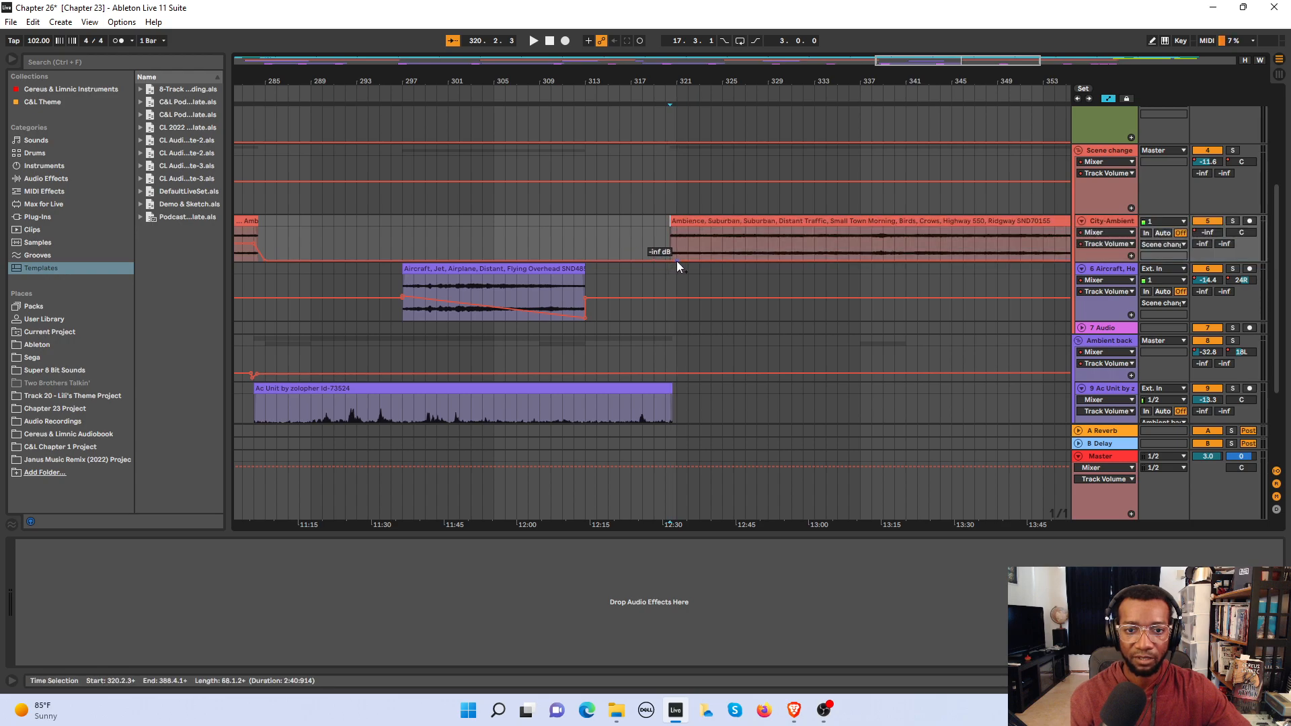
{"action": "left_click_drag", "start_coordinate": [675, 259], "coordinate": [676, 252]}
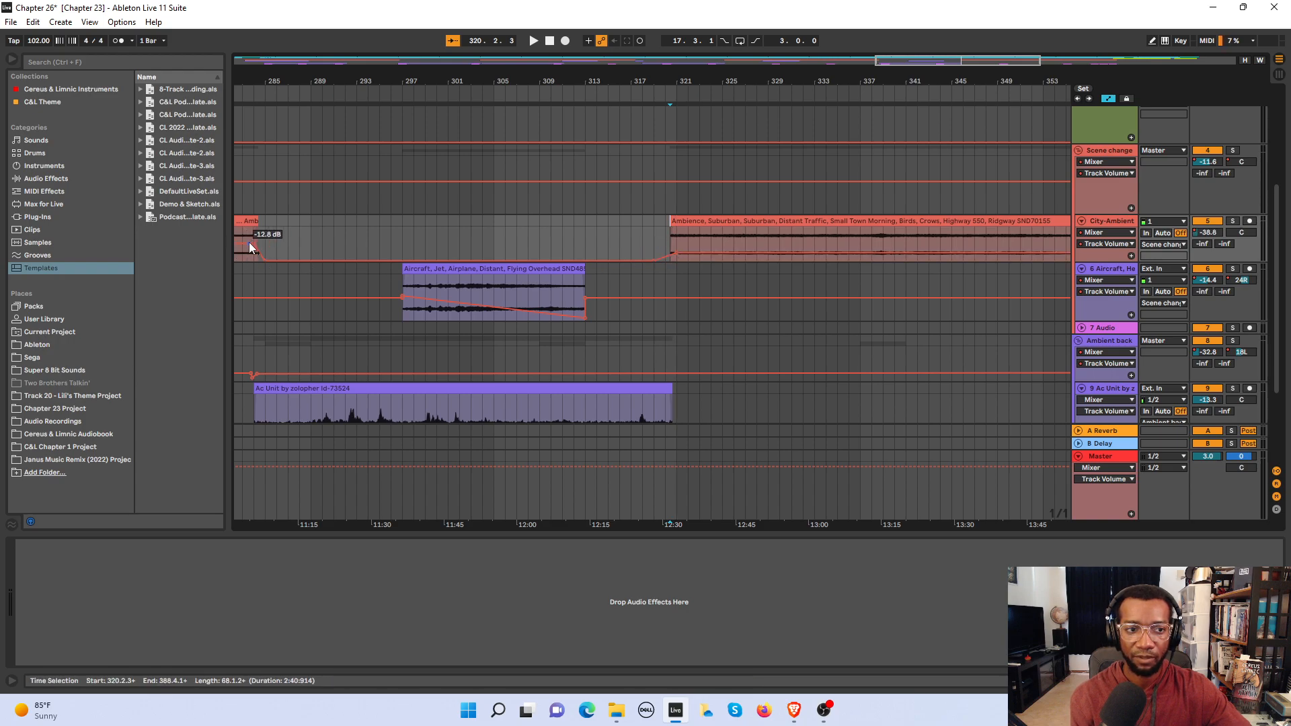
{"action": "left_click_drag", "start_coordinate": [675, 257], "coordinate": [677, 241]}
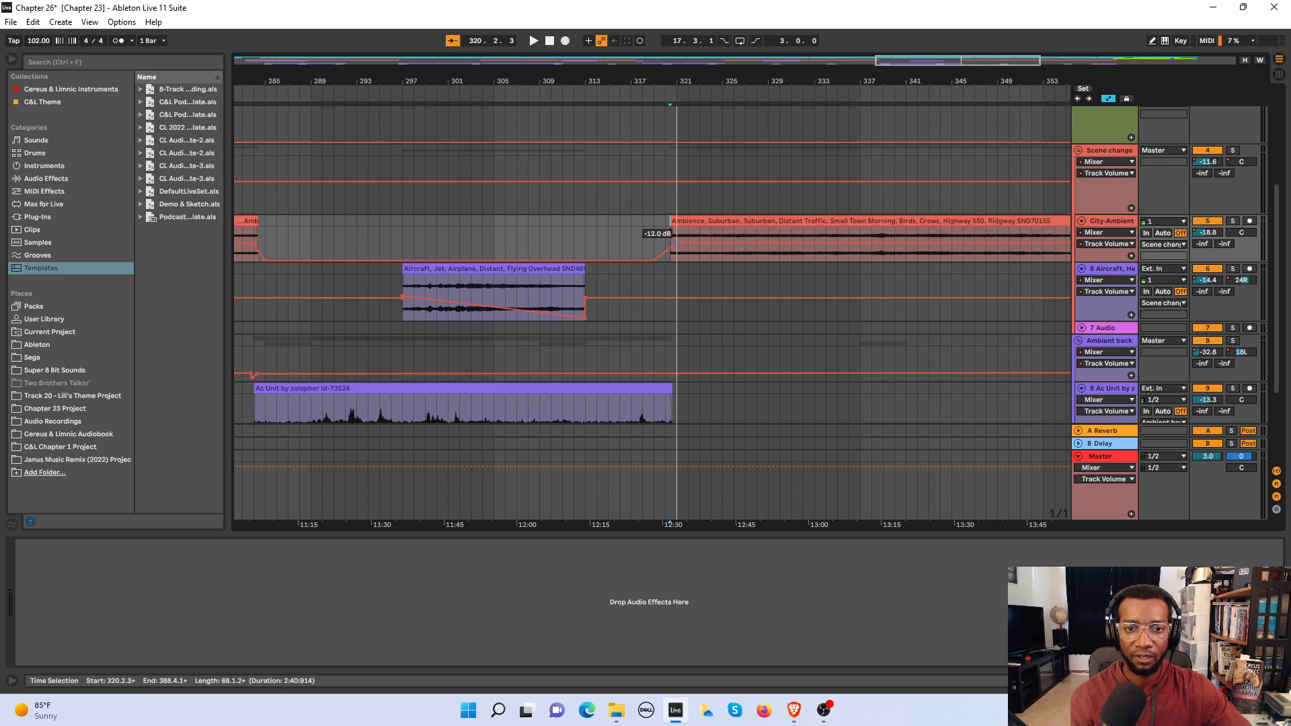
Step: Fade the ambient background group's volume down at the AC unit clip's end near bar 320, and play the transition from bar 318
{"action": "left_click", "coordinate": [652, 374]}
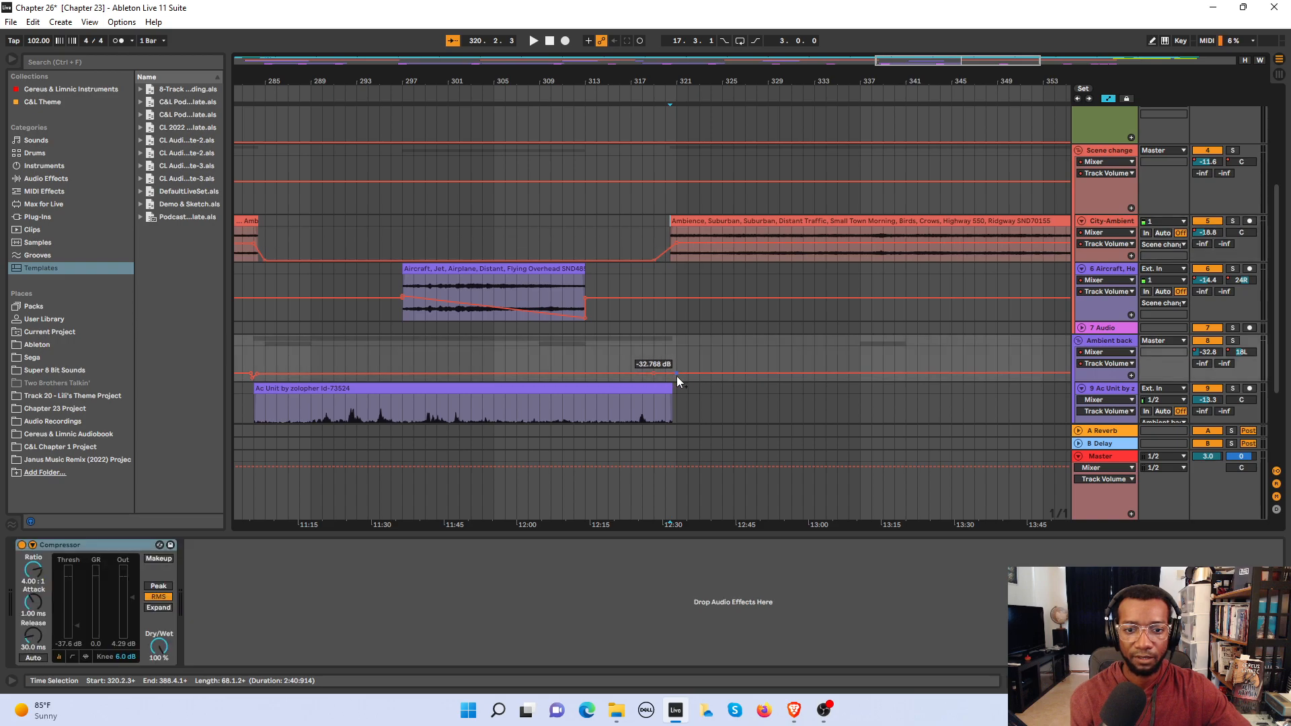
{"action": "left_click_drag", "start_coordinate": [676, 374], "coordinate": [675, 381]}
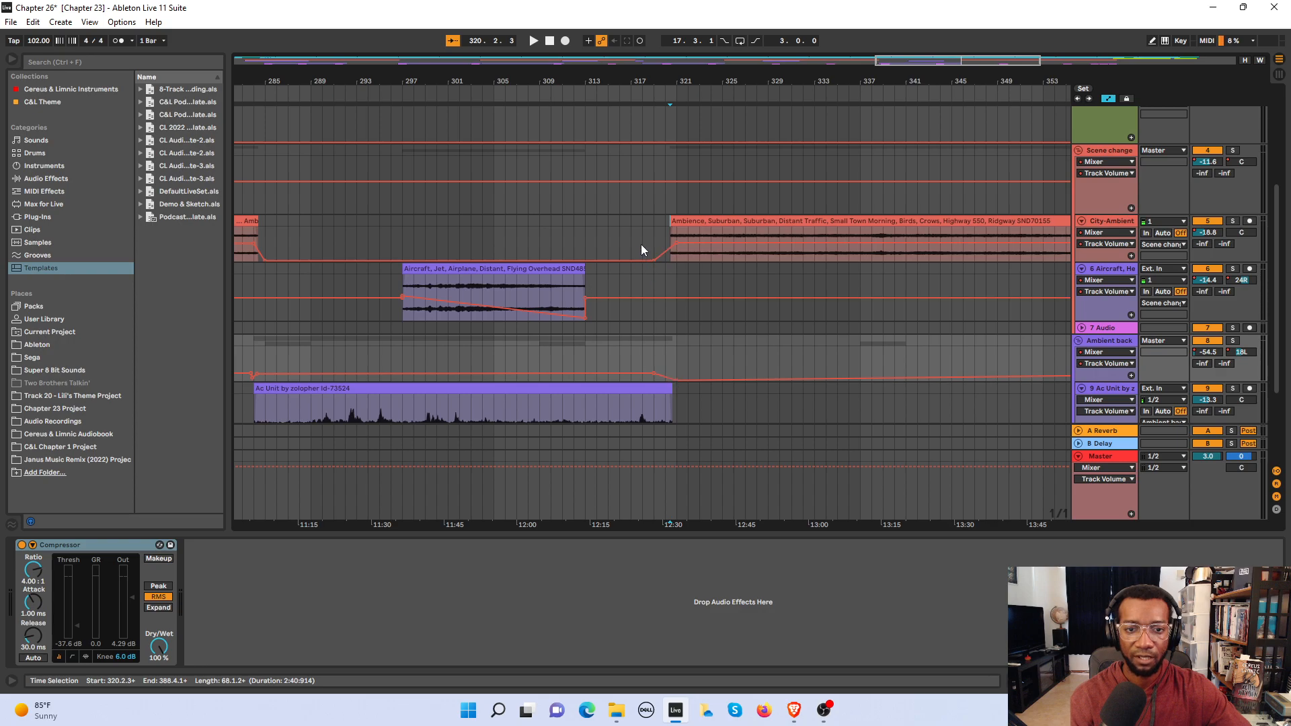
{"action": "left_click", "coordinate": [640, 245]}
{"action": "key", "text": "space"}
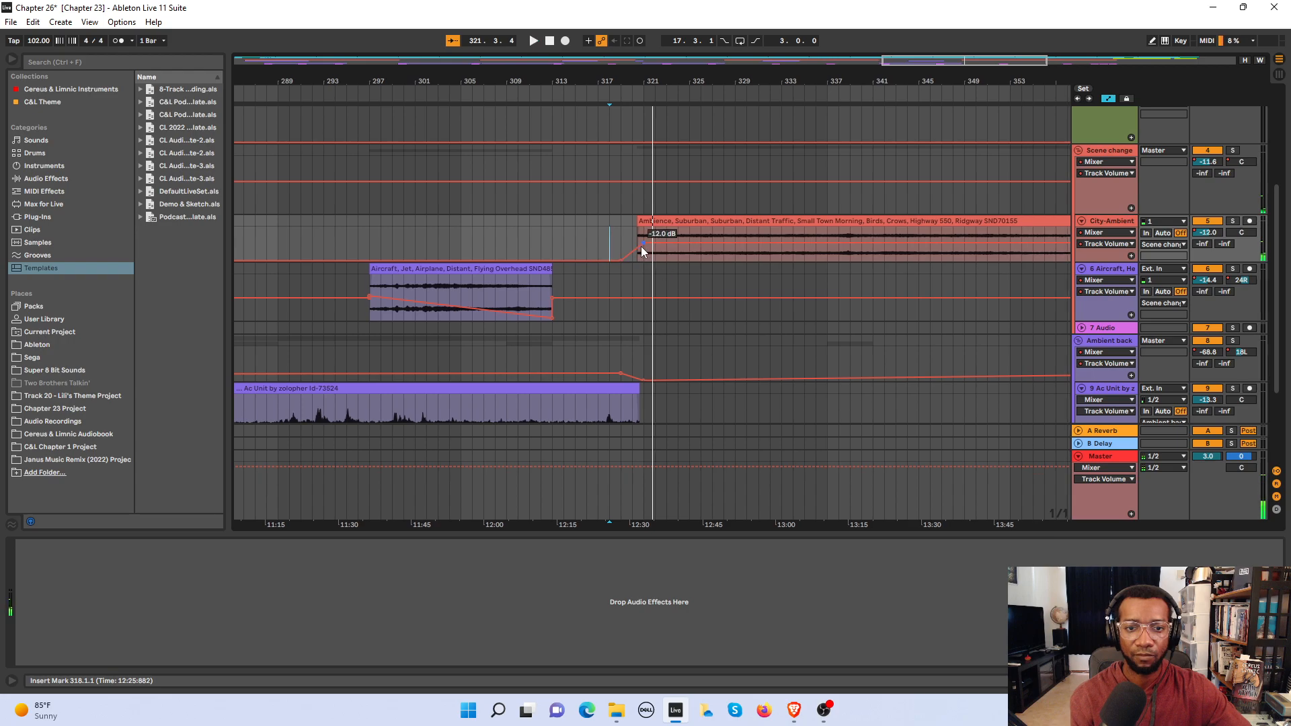
Step: Lengthen the City-Ambient fade-in by moving its -12 dB point to about bar 323, and play the transition
{"action": "left_click_drag", "start_coordinate": [641, 246], "coordinate": [678, 242]}
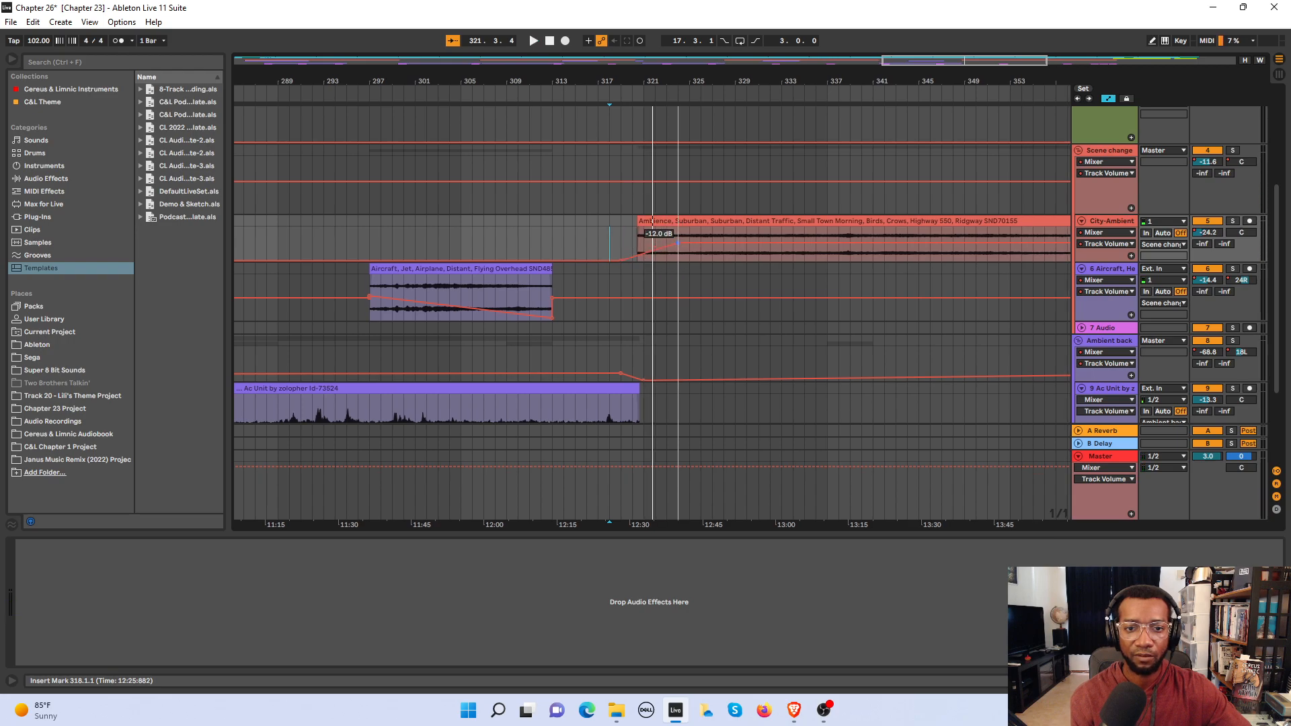
{"action": "key", "text": "space"}
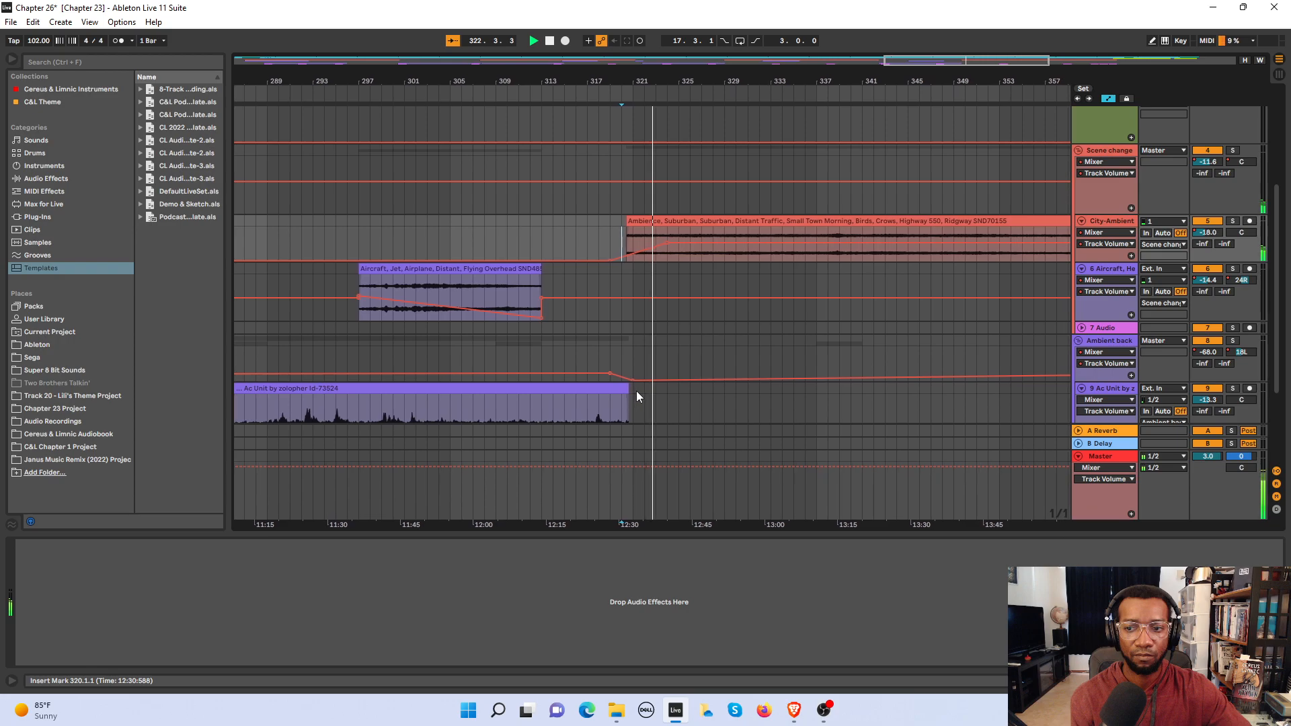
{"action": "key", "text": "space"}
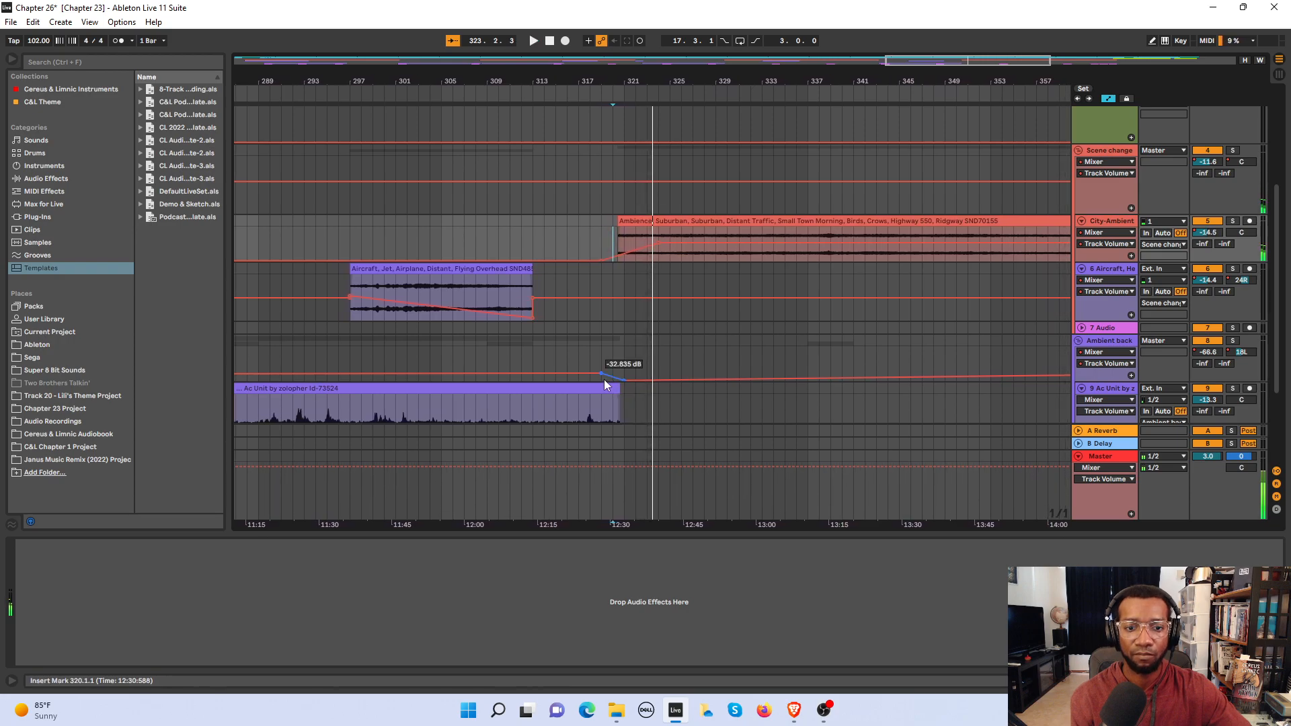
Step: Start the ambient background group's fade-out earlier, at about bar 316, and play the transition from bar 315
{"action": "left_click_drag", "start_coordinate": [598, 374], "coordinate": [576, 375]}
{"action": "left_click", "coordinate": [566, 350]}
{"action": "key", "text": "space"}
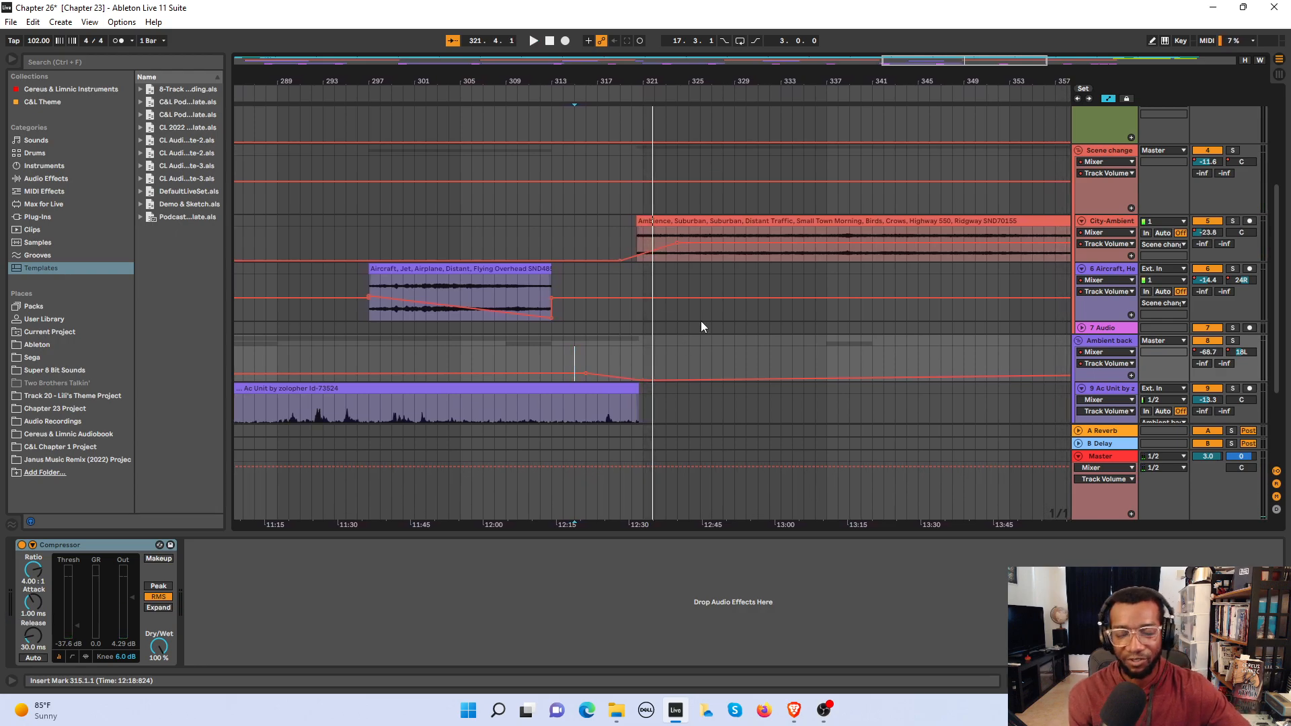
Step: Audition the chapter's ending from bars 385 and 377, checking how the narration, ambience and closing music transition
{"action": "scroll", "coordinate": [640, 337], "scroll_direction": "up", "scroll_amount": 5}
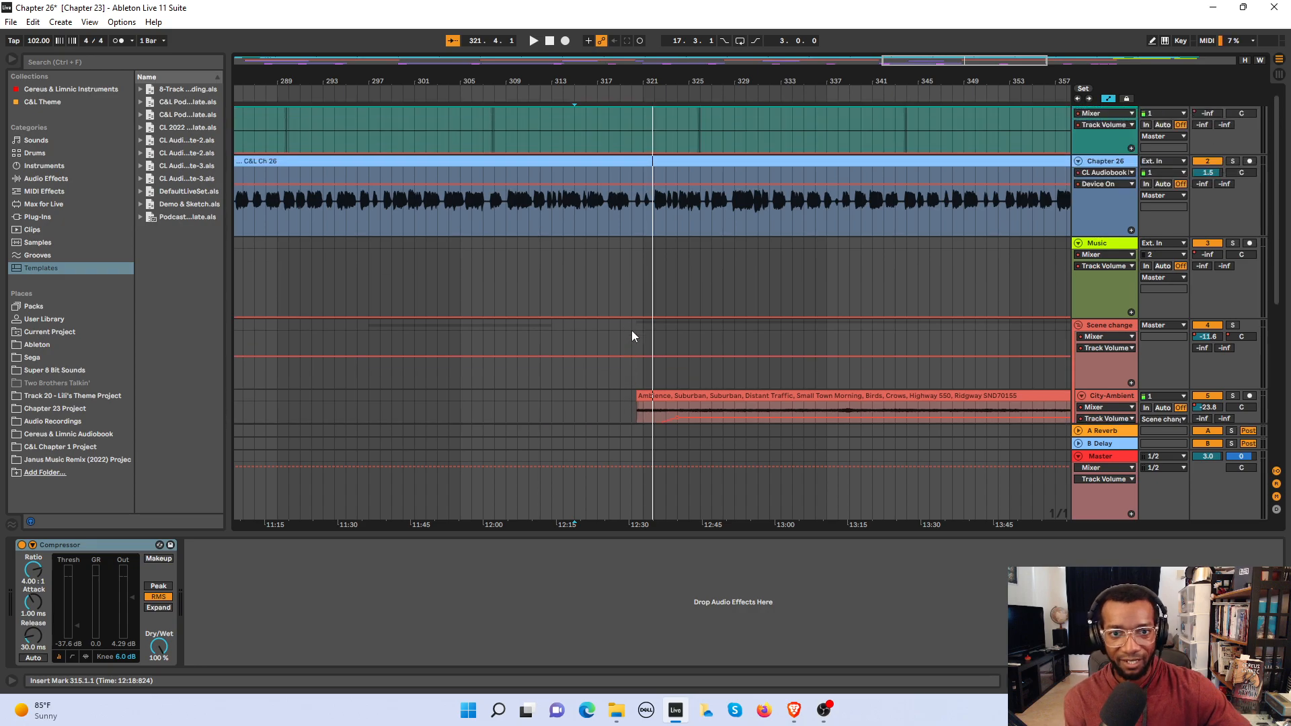
{"action": "key", "text": "minus"}
{"action": "key", "text": "minus"}
{"action": "key", "text": "minus"}
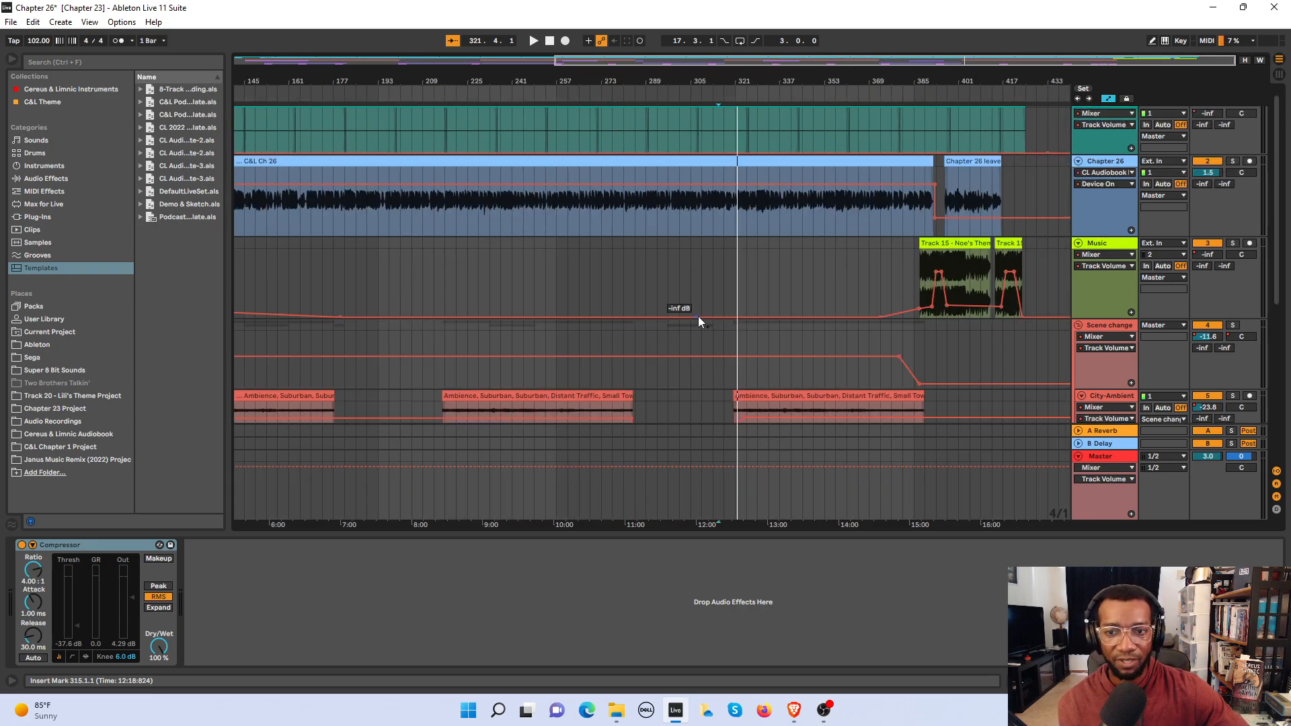
{"action": "left_click", "coordinate": [909, 269]}
{"action": "scroll", "coordinate": [825, 312], "scroll_direction": "down", "scroll_amount": 1}
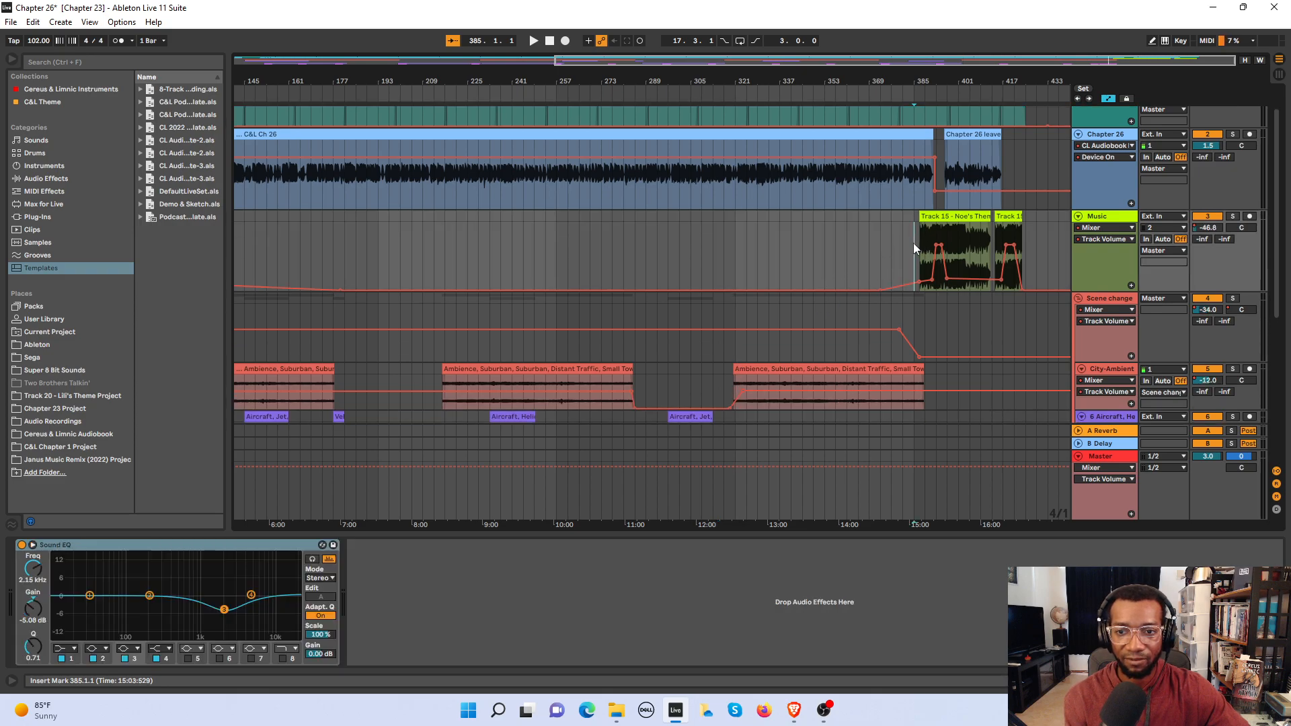
{"action": "key", "text": "plus"}
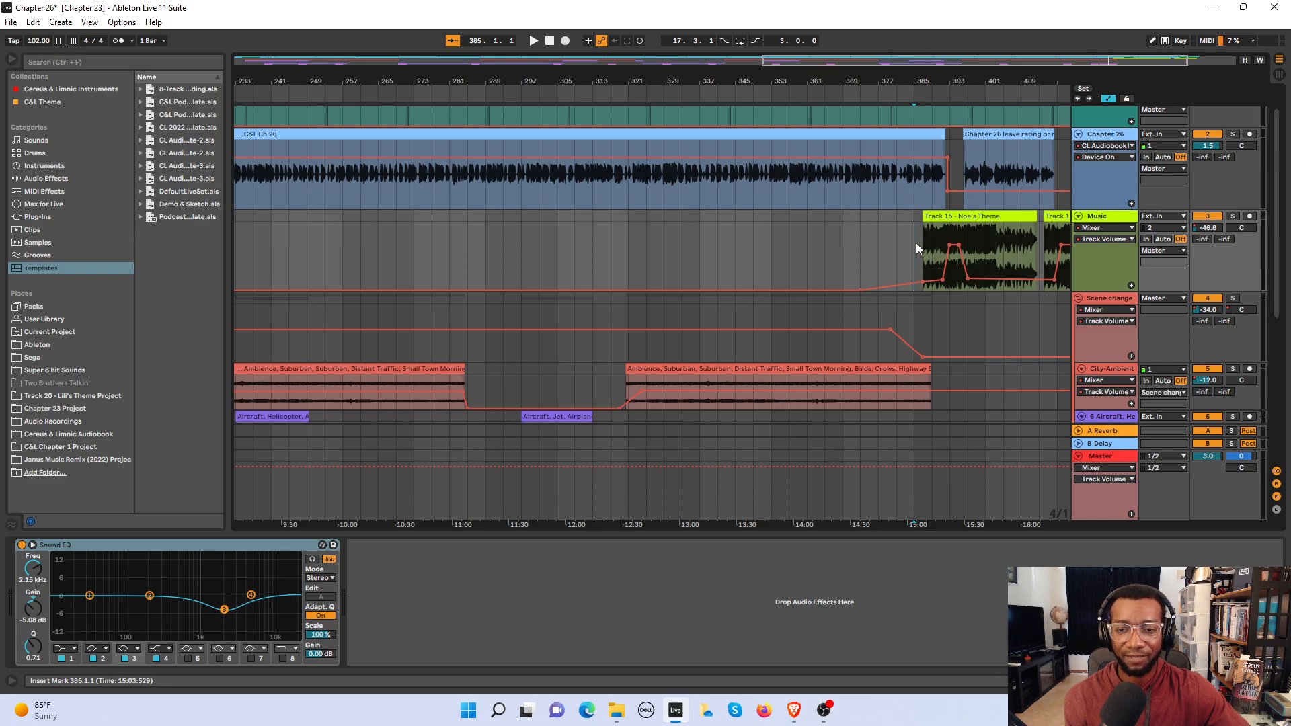
{"action": "key", "text": "space"}
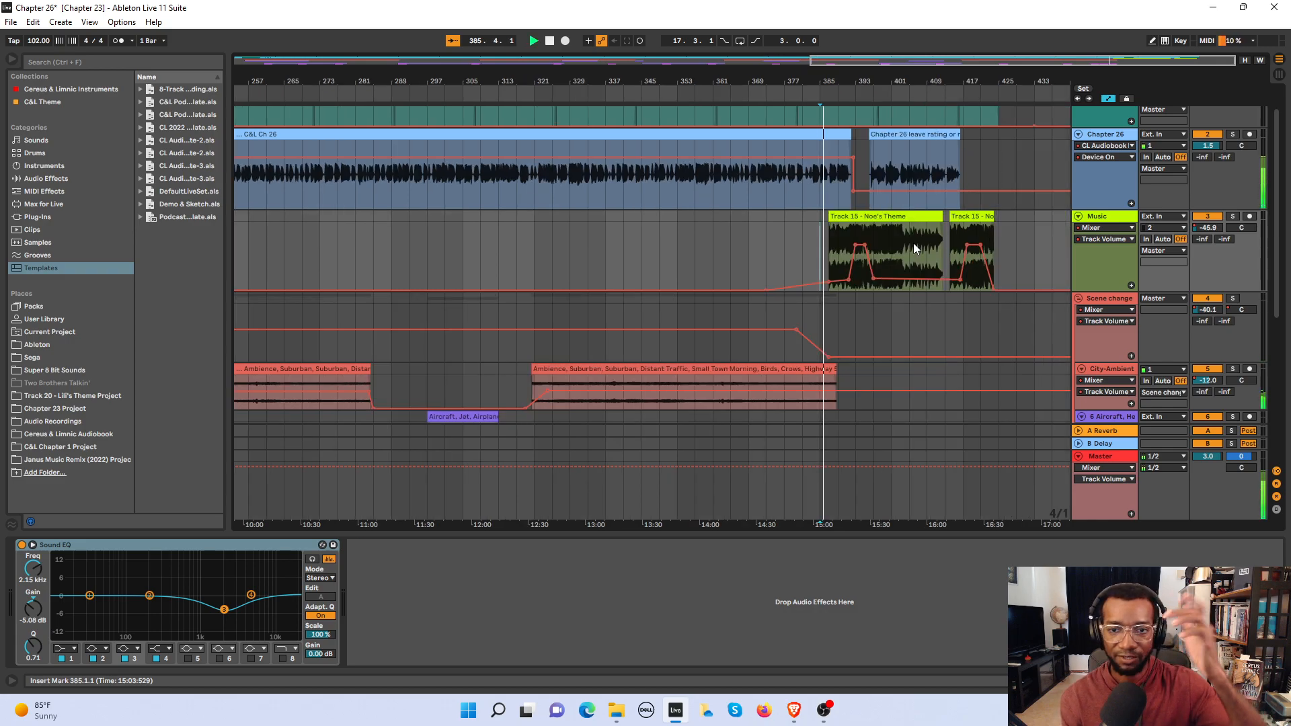
{"action": "left_click", "coordinate": [784, 240]}
{"action": "key", "text": "space"}
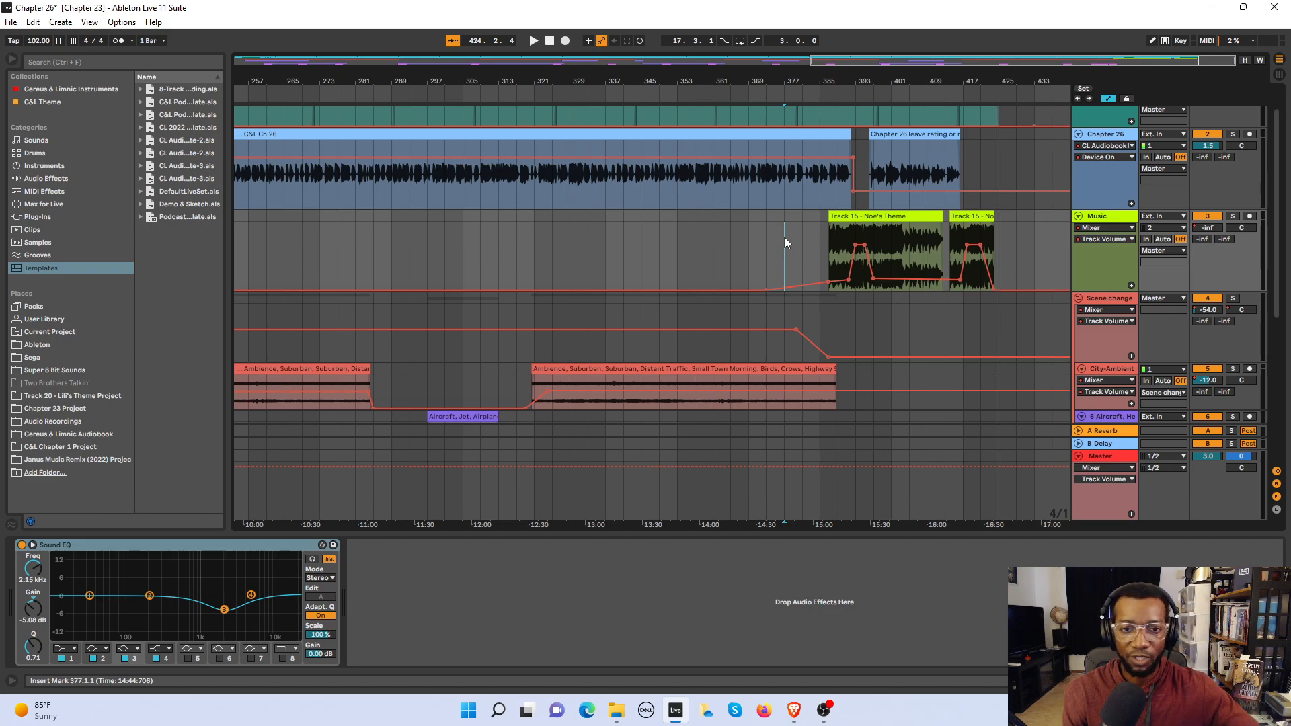
Step: Review the full arrangement, examining the Chapter 26 narration effects and the volume automation of the music and ambience tracks
{"action": "key", "text": "minus"}
{"action": "key", "text": "minus"}
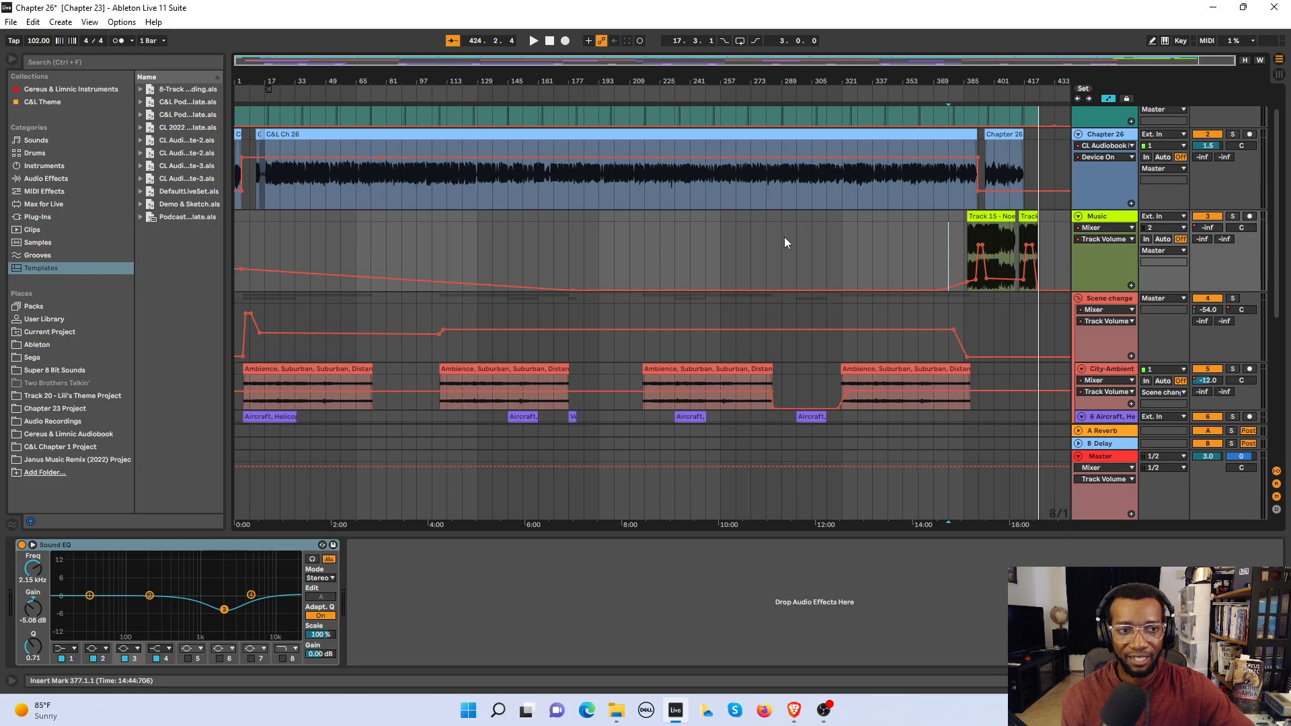
{"action": "left_click", "coordinate": [864, 182]}
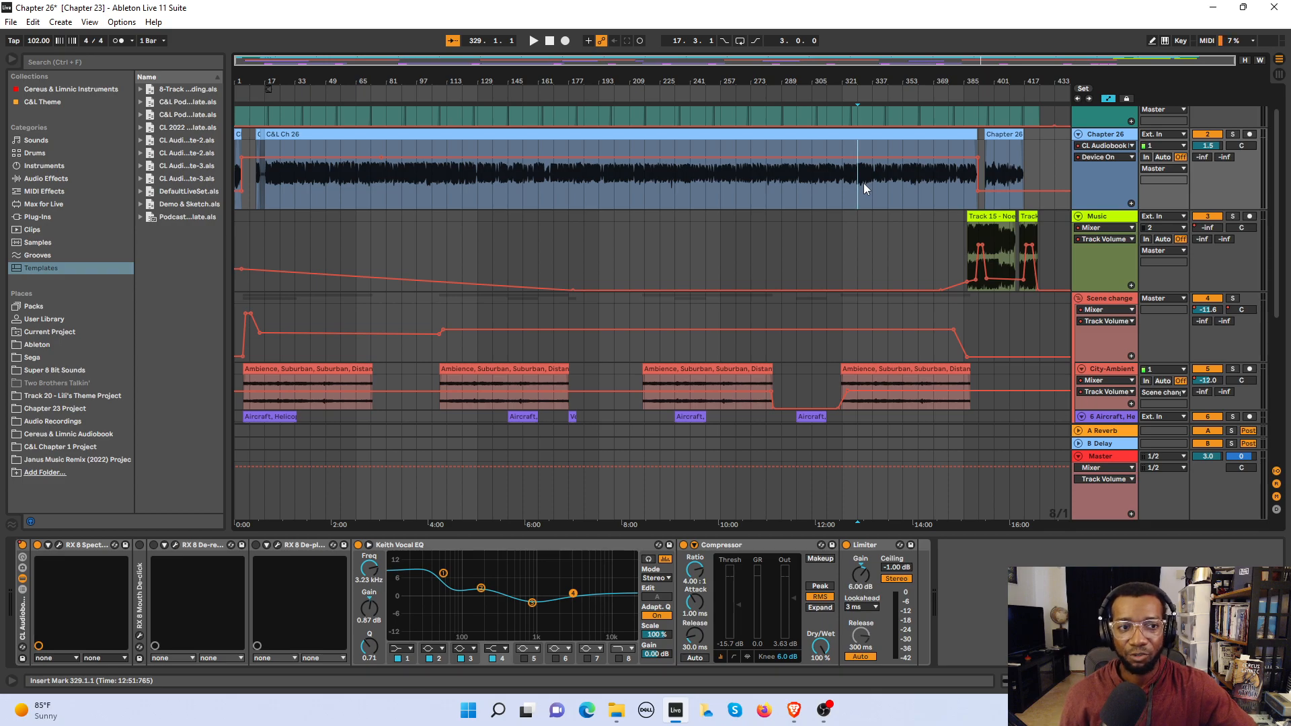
{"action": "left_click", "coordinate": [279, 186]}
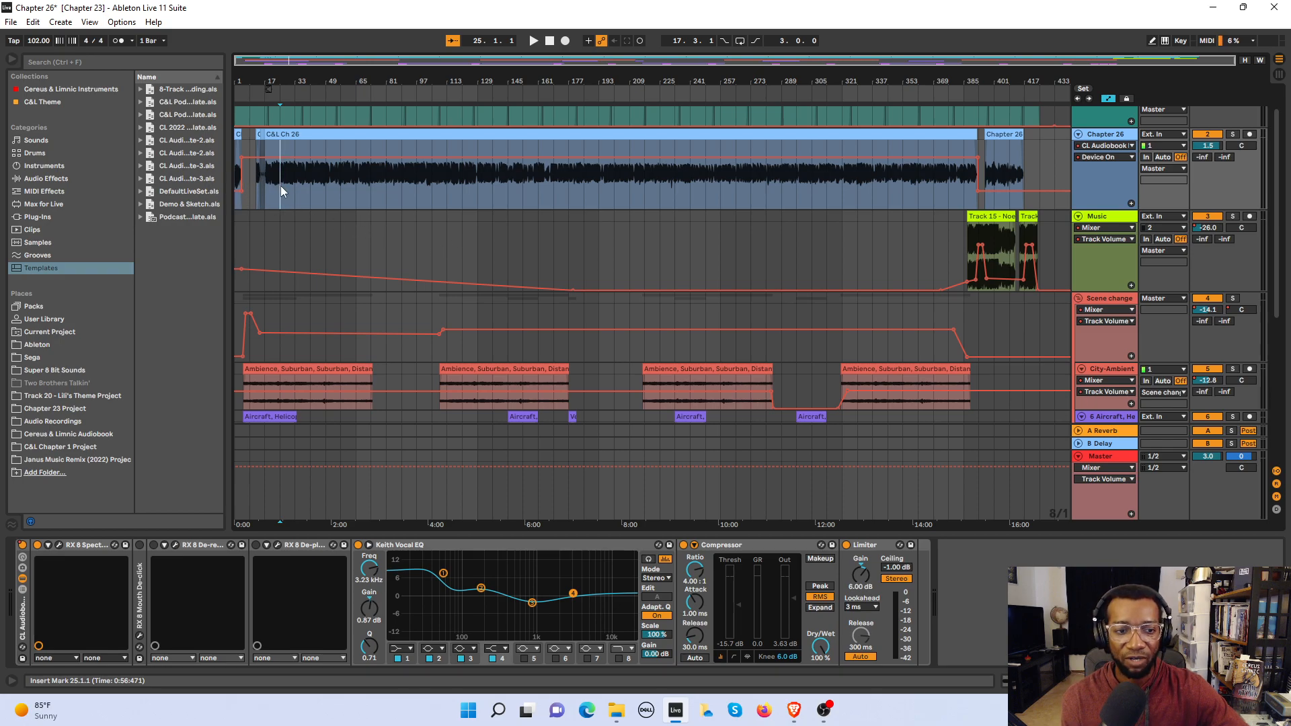
{"action": "scroll", "coordinate": [287, 220], "scroll_direction": "down", "scroll_amount": 3}
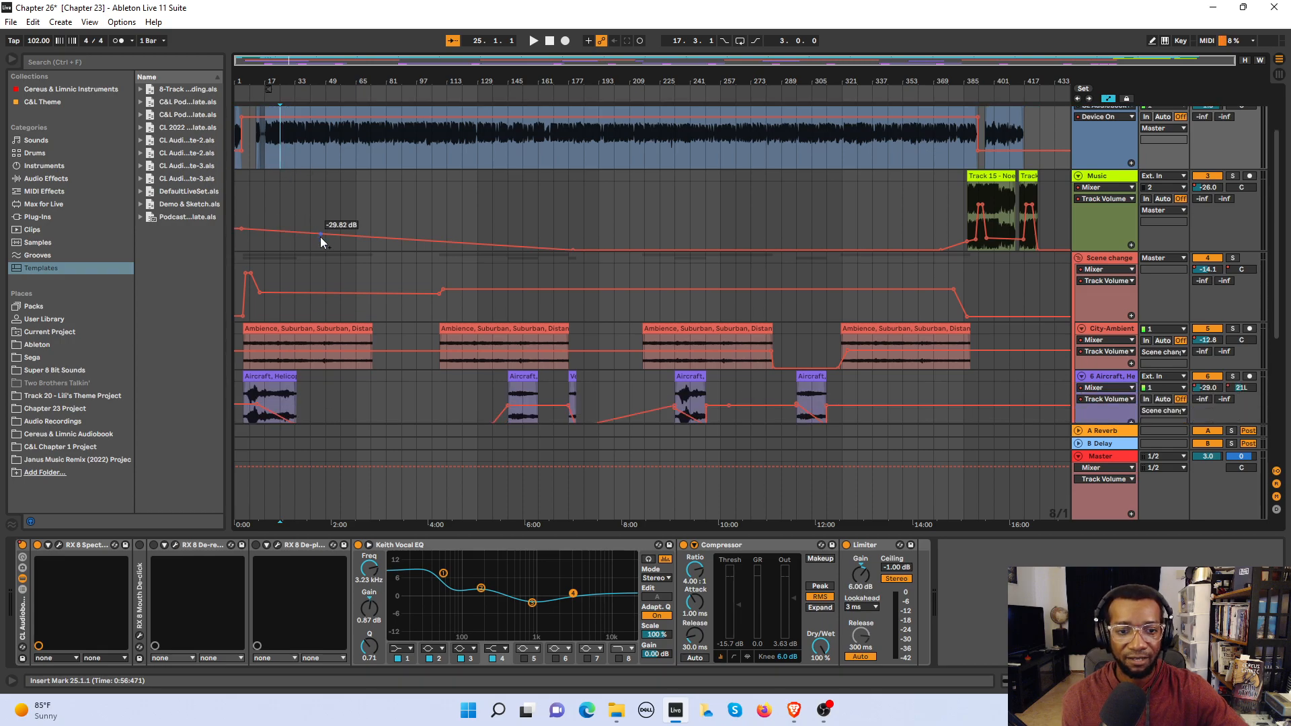
{"action": "scroll", "coordinate": [321, 239], "scroll_direction": "down", "scroll_amount": 1}
{"action": "scroll", "coordinate": [321, 240], "scroll_direction": "down", "scroll_amount": 1}
{"action": "scroll", "coordinate": [321, 241], "scroll_direction": "down", "scroll_amount": 2}
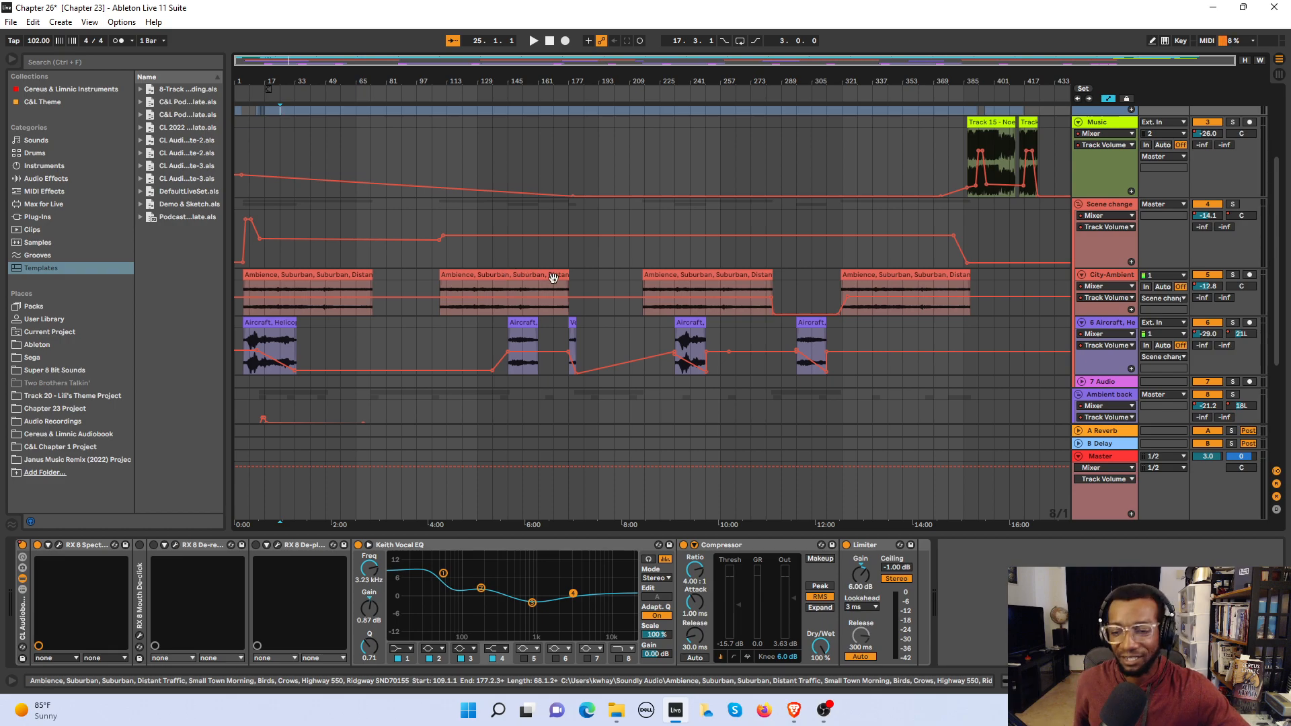
Step: Check the running recording in OBS, and return to the upper tracks of the Ableton Live arrangement
{"action": "left_click", "coordinate": [823, 710]}
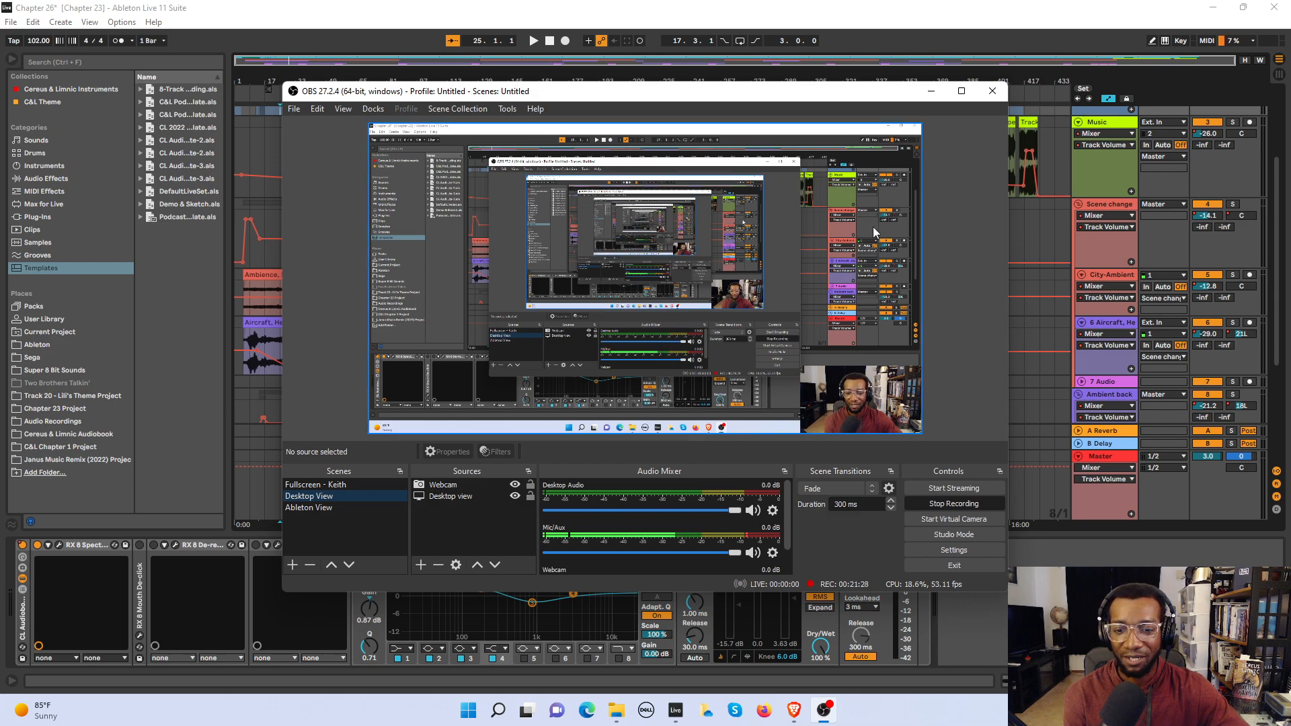
{"action": "left_click", "coordinate": [931, 91]}
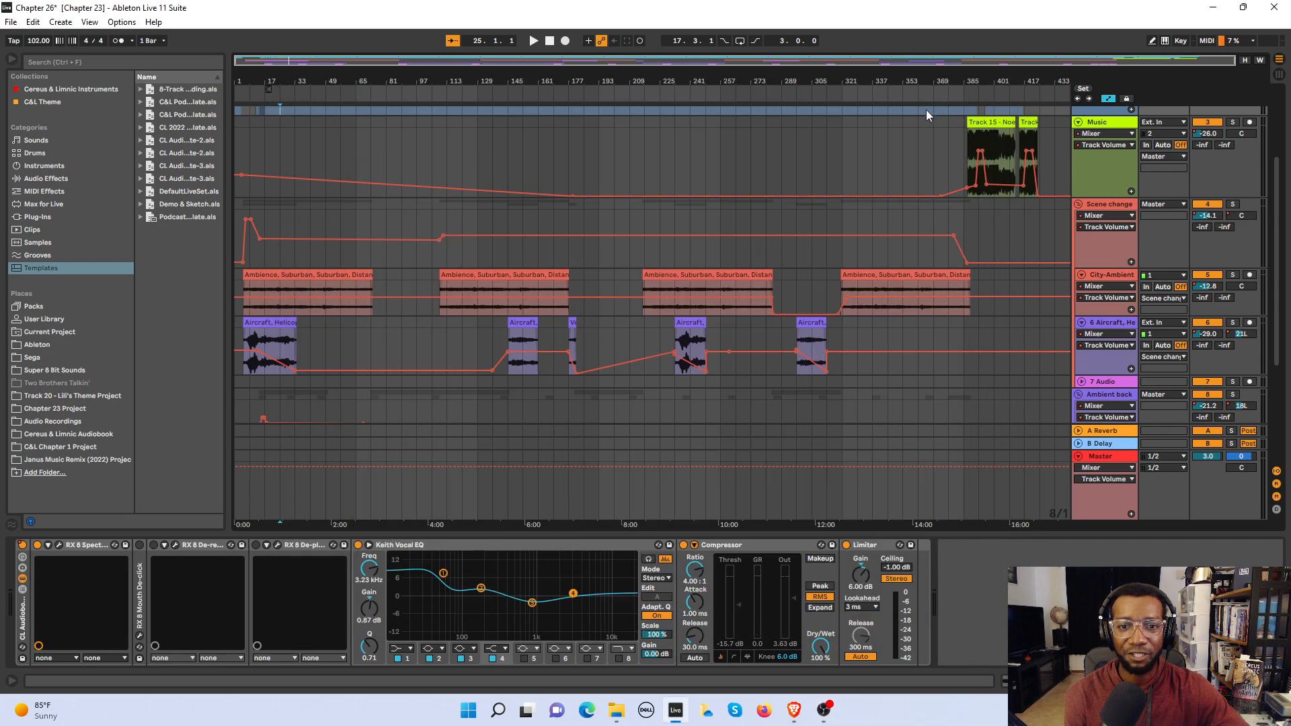
{"action": "scroll", "coordinate": [504, 280], "scroll_direction": "up", "scroll_amount": 5}
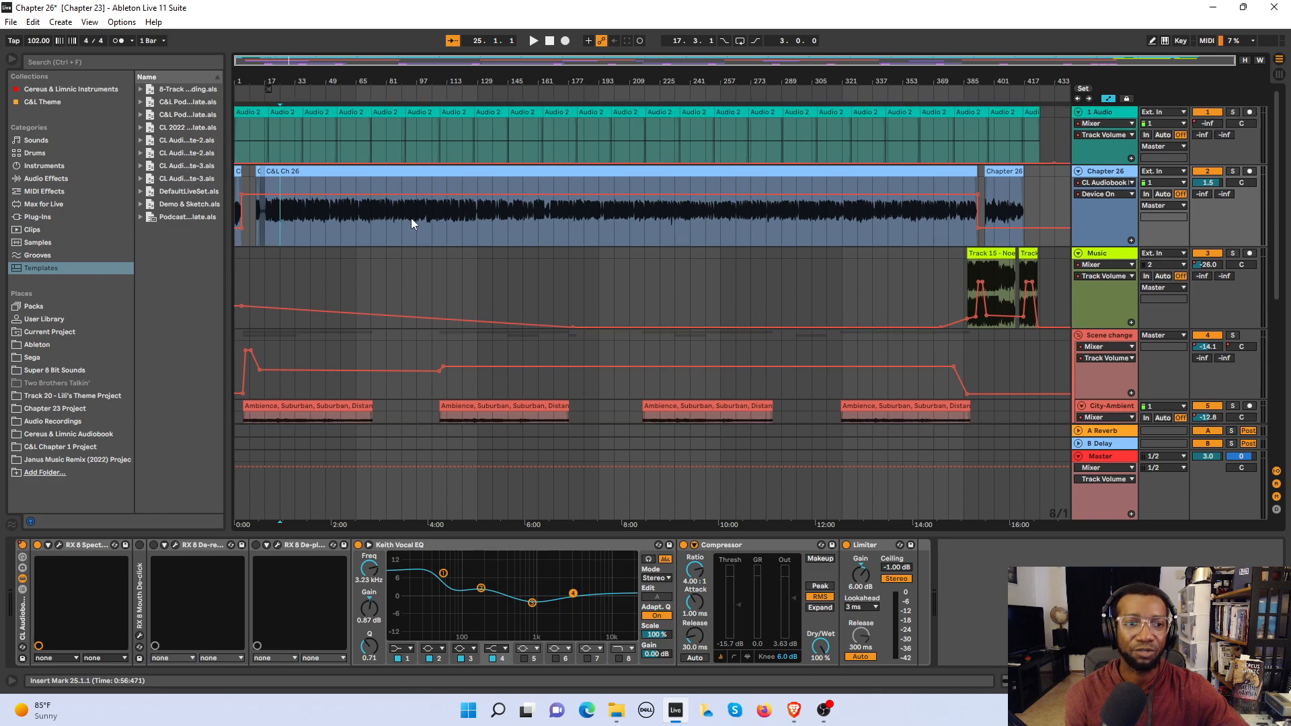
Step: Clear the stray volume point at bar 1 of the first audio track, and hide the arrangement's automation
{"action": "left_click", "coordinate": [237, 148]}
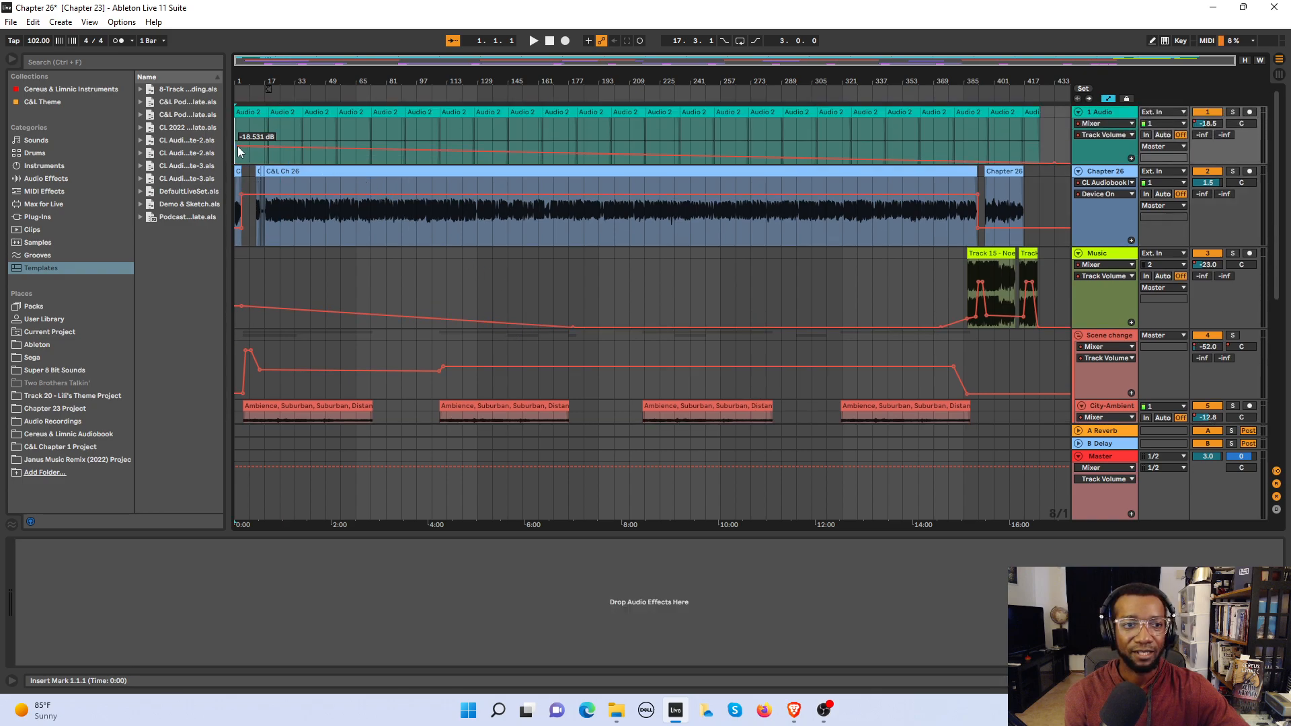
{"action": "left_click", "coordinate": [236, 146]}
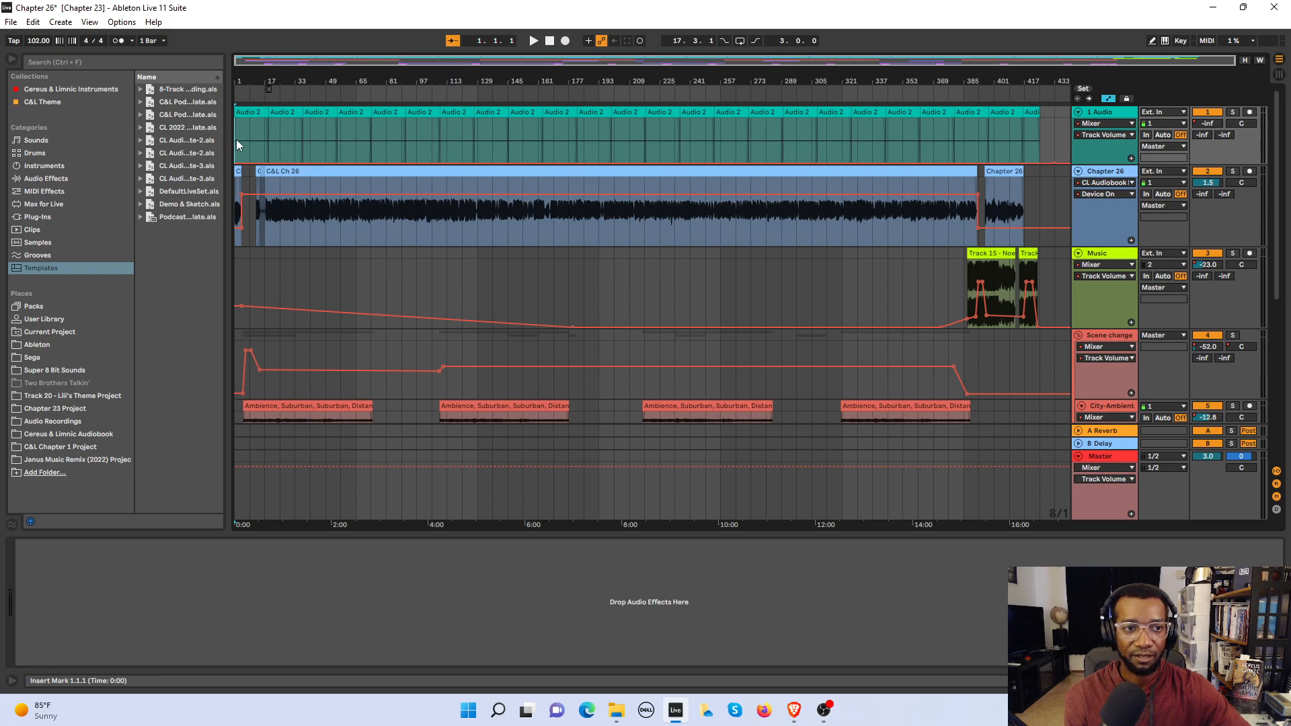
{"action": "key", "text": "a"}
Step: Select the first audio track's clips from bar 1 to bar 425, and return the insert marker to the arrangement's start
{"action": "left_click_drag", "start_coordinate": [236, 139], "coordinate": [1038, 150]}
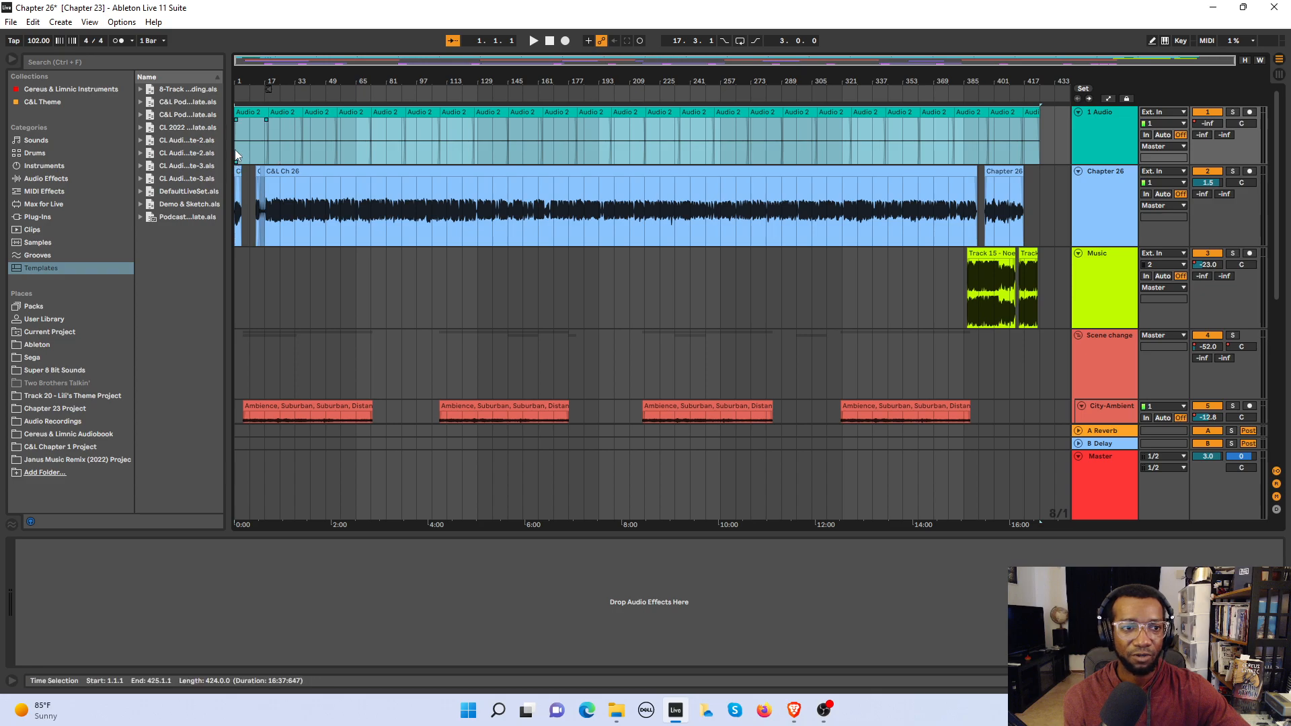
{"action": "left_click", "coordinate": [238, 187]}
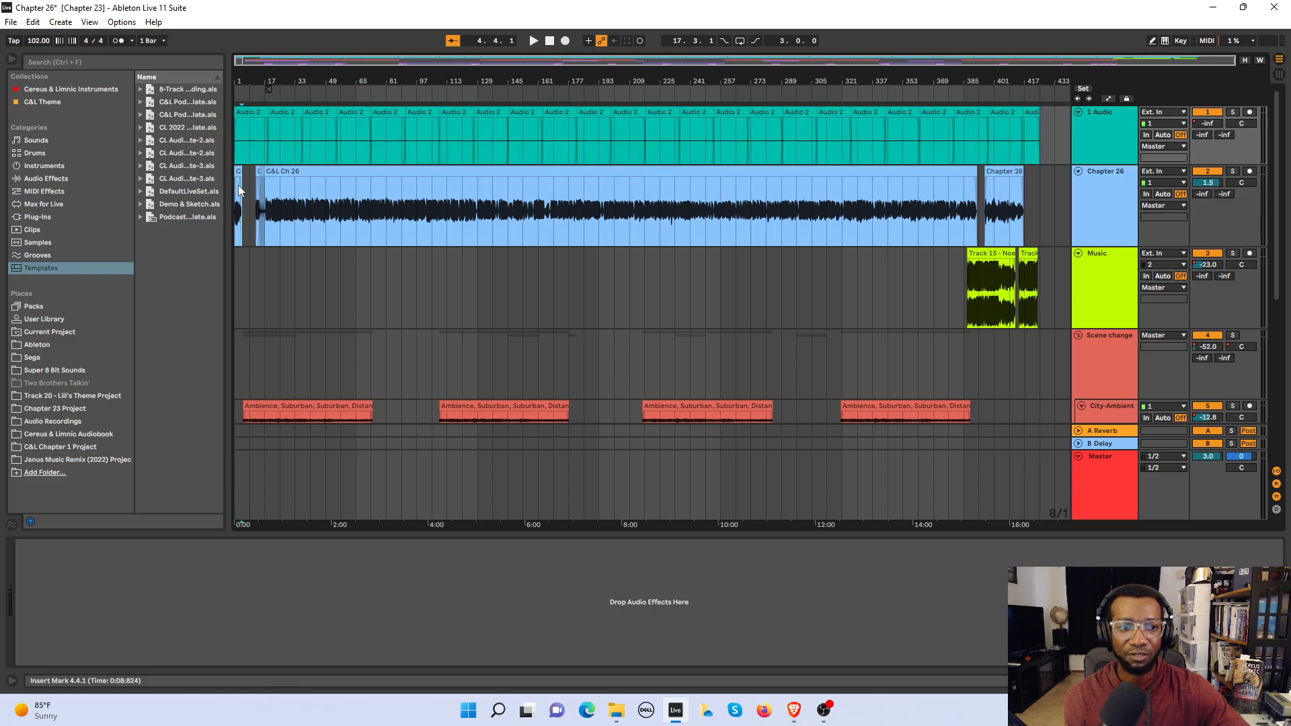
{"action": "key", "text": "Home"}
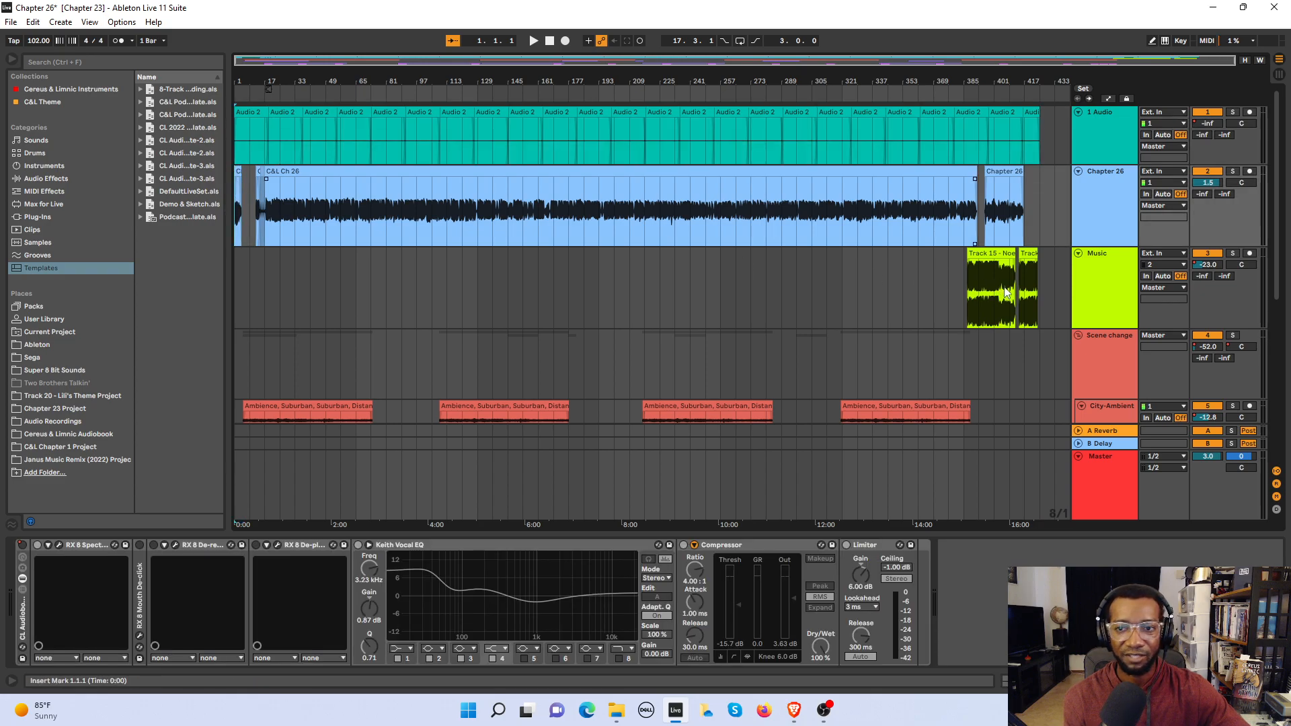
Step: Select all tracks from the Chapter 26 narration down to the Machines track, from bar 1 to bar 417
{"action": "scroll", "coordinate": [1008, 303], "scroll_direction": "down", "scroll_amount": 1}
{"action": "scroll", "coordinate": [1009, 302], "scroll_direction": "down", "scroll_amount": 10}
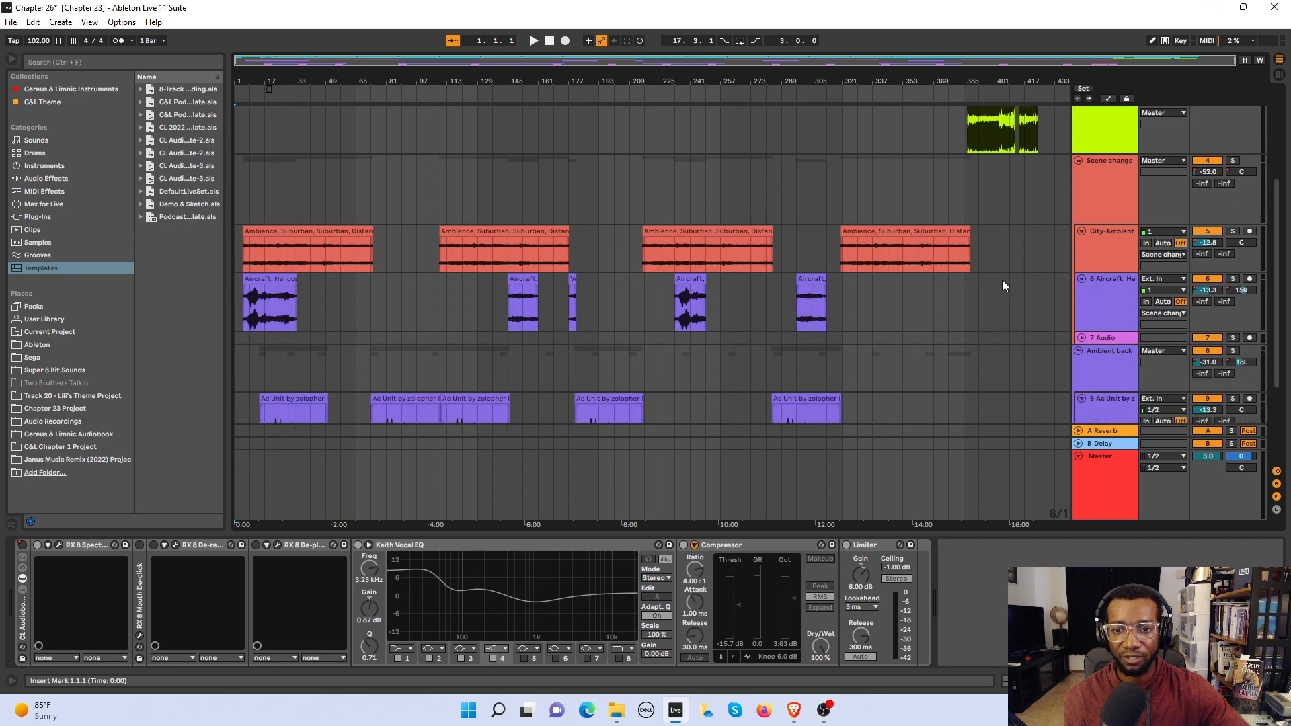
{"action": "scroll", "coordinate": [1001, 279], "scroll_direction": "down", "scroll_amount": 2}
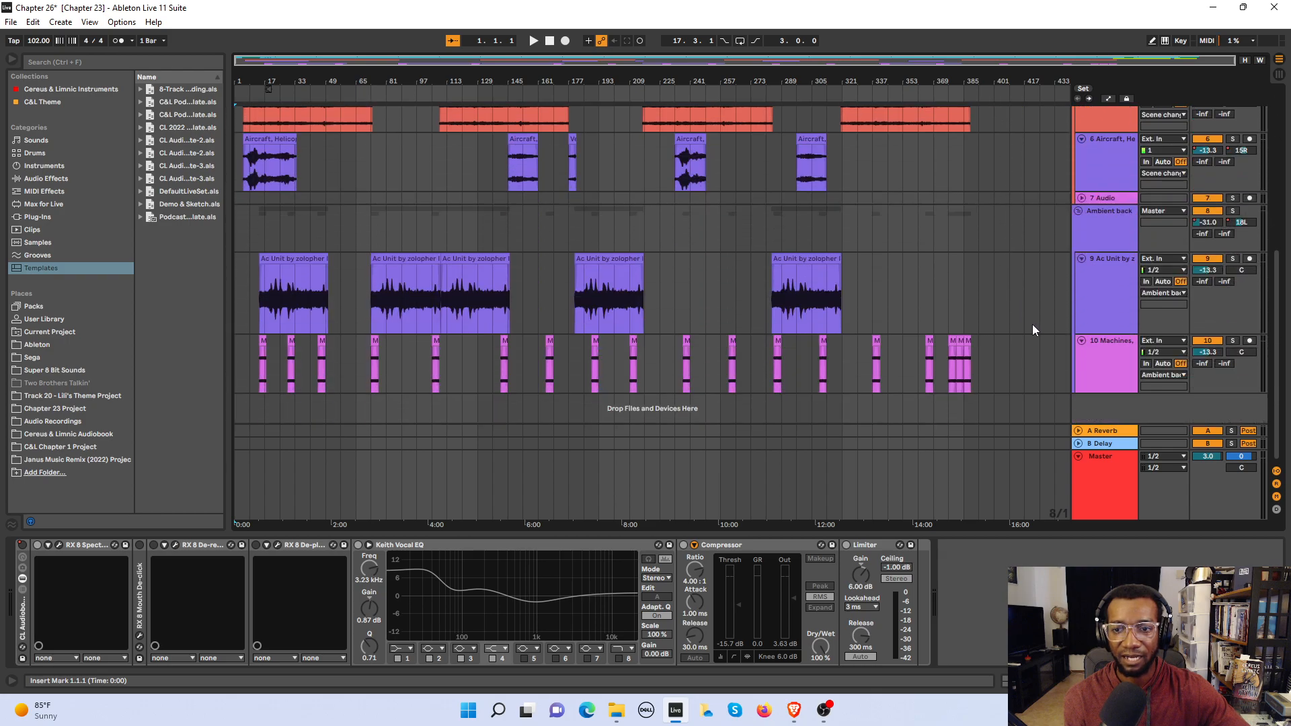
{"action": "scroll", "coordinate": [1023, 332], "scroll_direction": "up", "scroll_amount": 5}
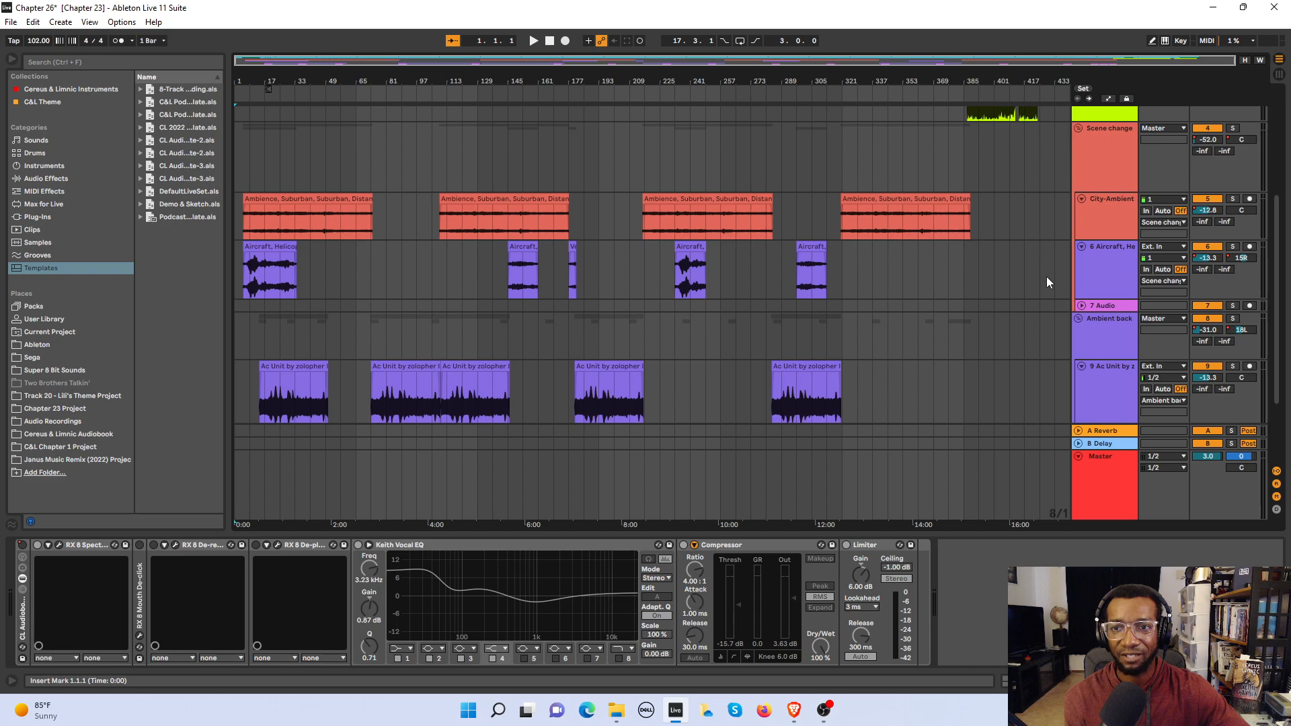
{"action": "scroll", "coordinate": [1046, 265], "scroll_direction": "down", "scroll_amount": 5}
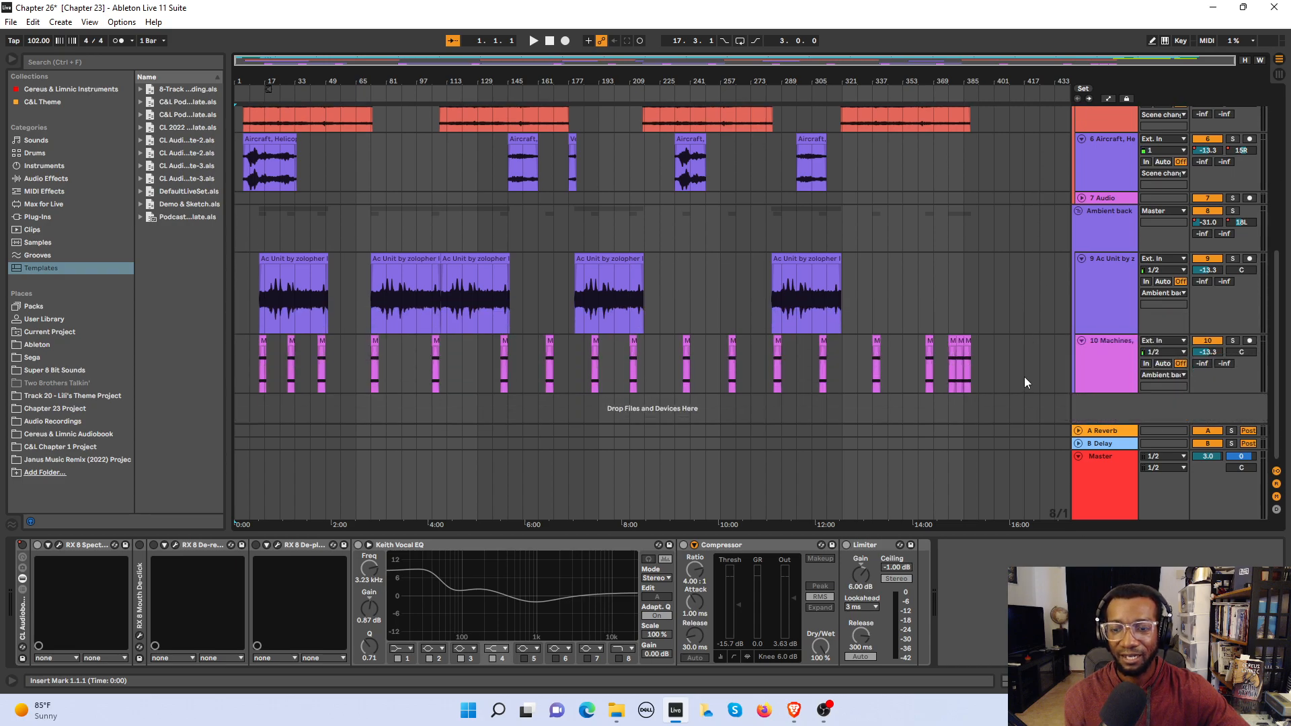
{"action": "key", "text": "ctrl+a"}
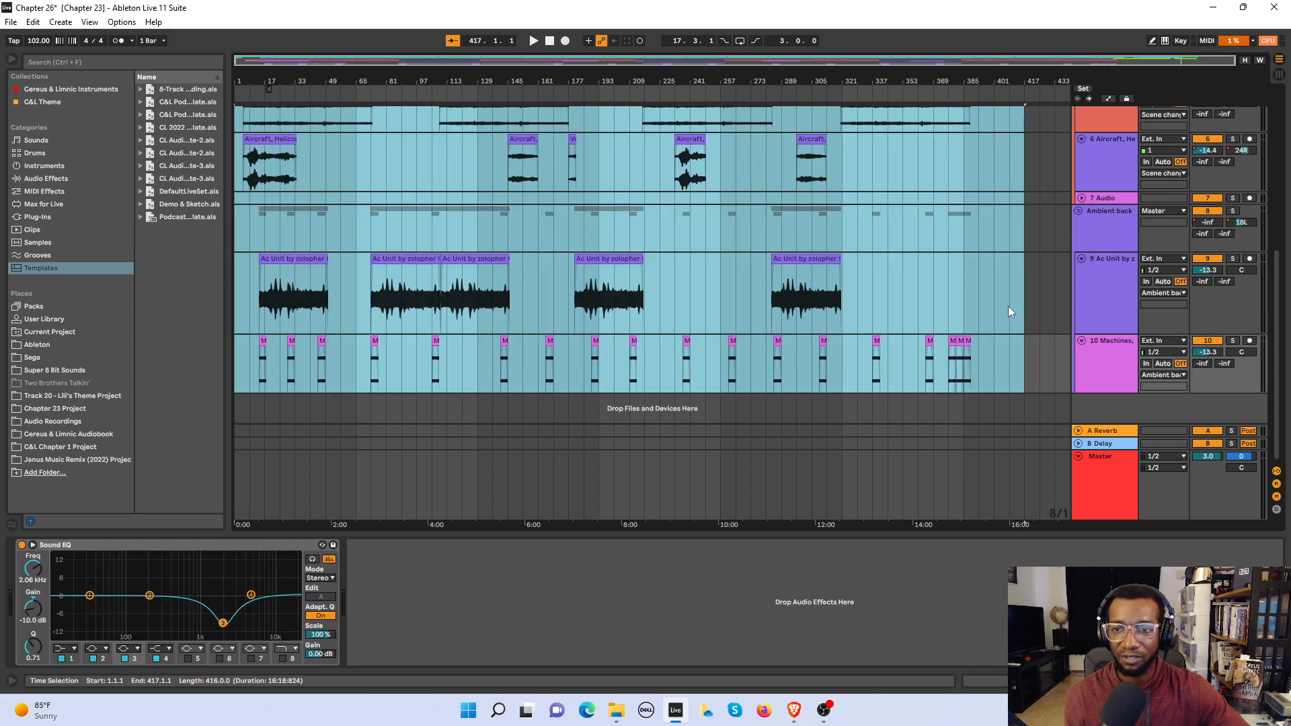
Step: Extend the multi-track time selection to bar 425 to take in the end of the last Music clip
{"action": "scroll", "coordinate": [1007, 312], "scroll_direction": "up", "scroll_amount": 1}
{"action": "scroll", "coordinate": [1007, 305], "scroll_direction": "up", "scroll_amount": 8}
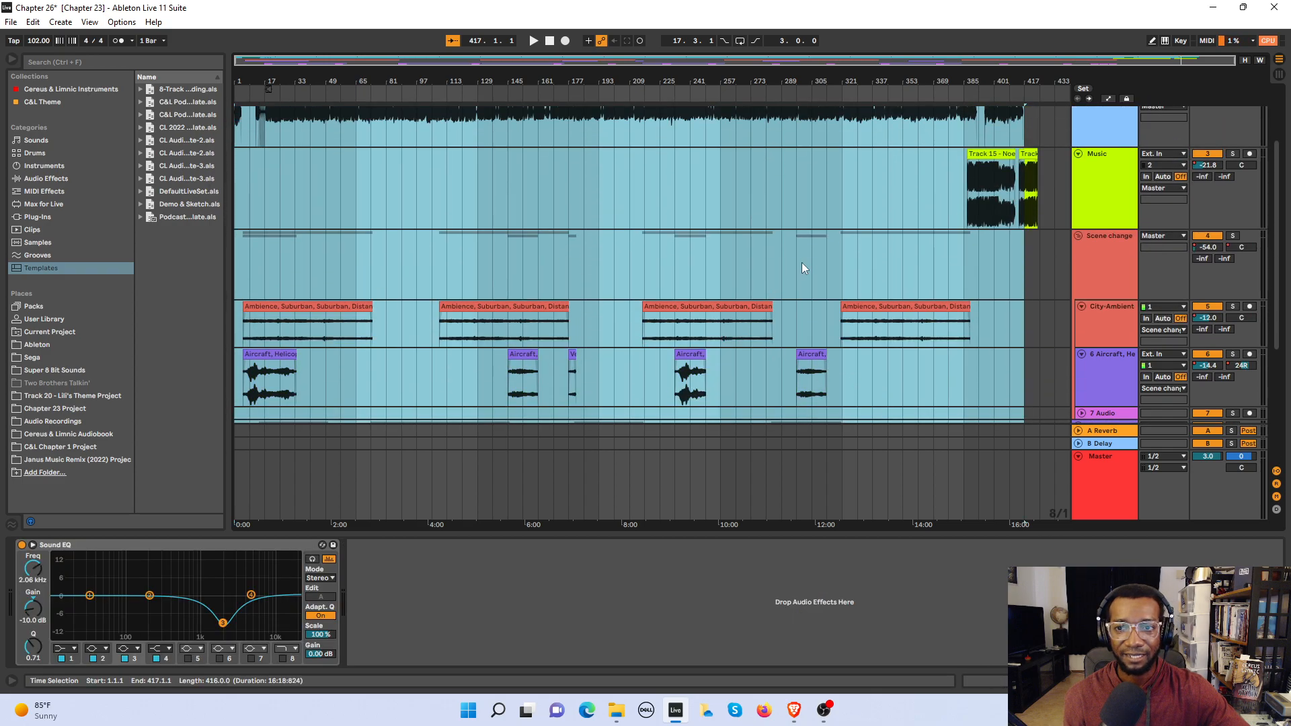
{"action": "scroll", "coordinate": [1048, 235], "scroll_direction": "down", "scroll_amount": 6}
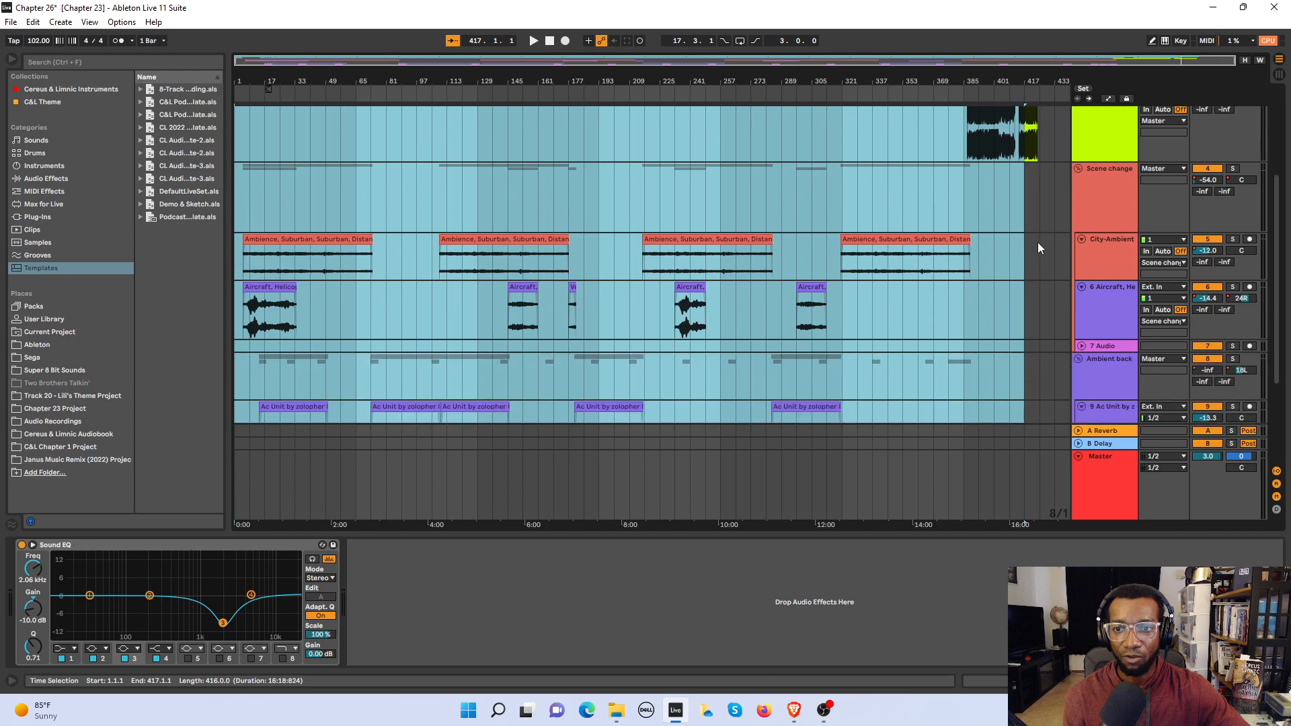
{"action": "scroll", "coordinate": [1036, 246], "scroll_direction": "down", "scroll_amount": 2}
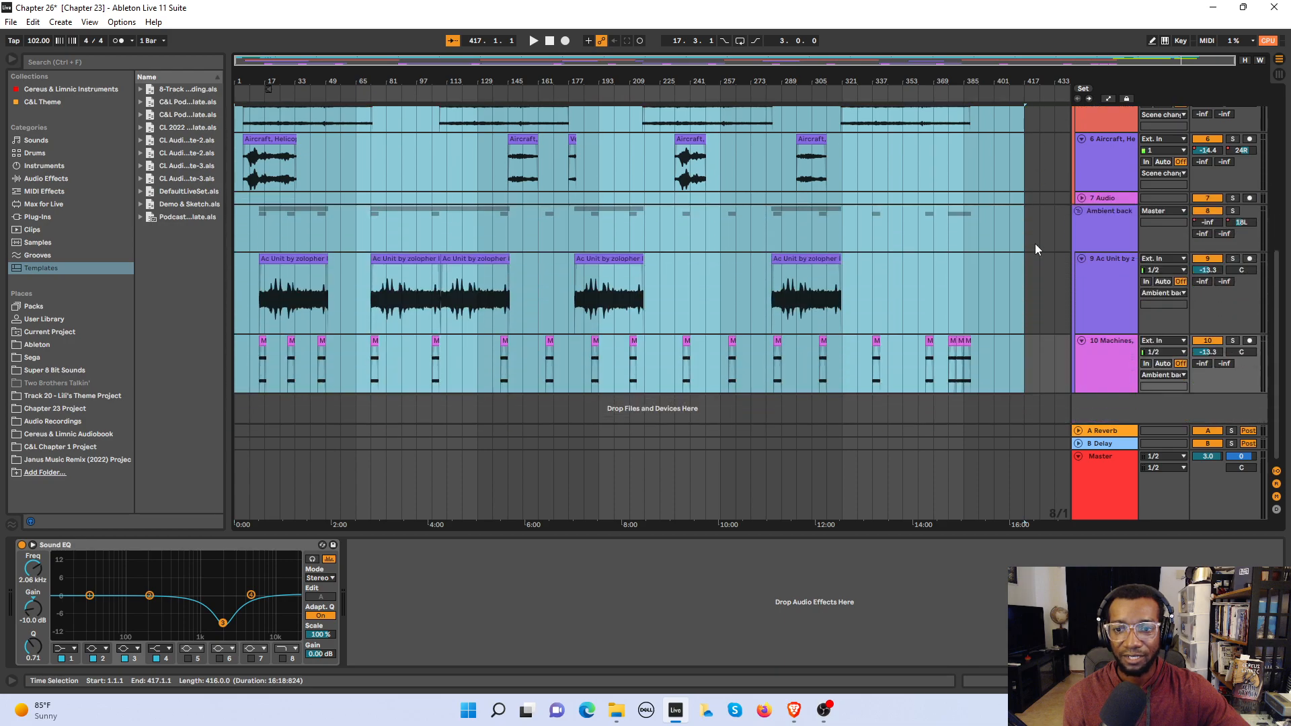
{"action": "left_click", "coordinate": [1035, 350], "text": "shift"}
{"action": "scroll", "coordinate": [1017, 250], "scroll_direction": "up", "scroll_amount": 10}
{"action": "scroll", "coordinate": [1022, 239], "scroll_direction": "up", "scroll_amount": 2}
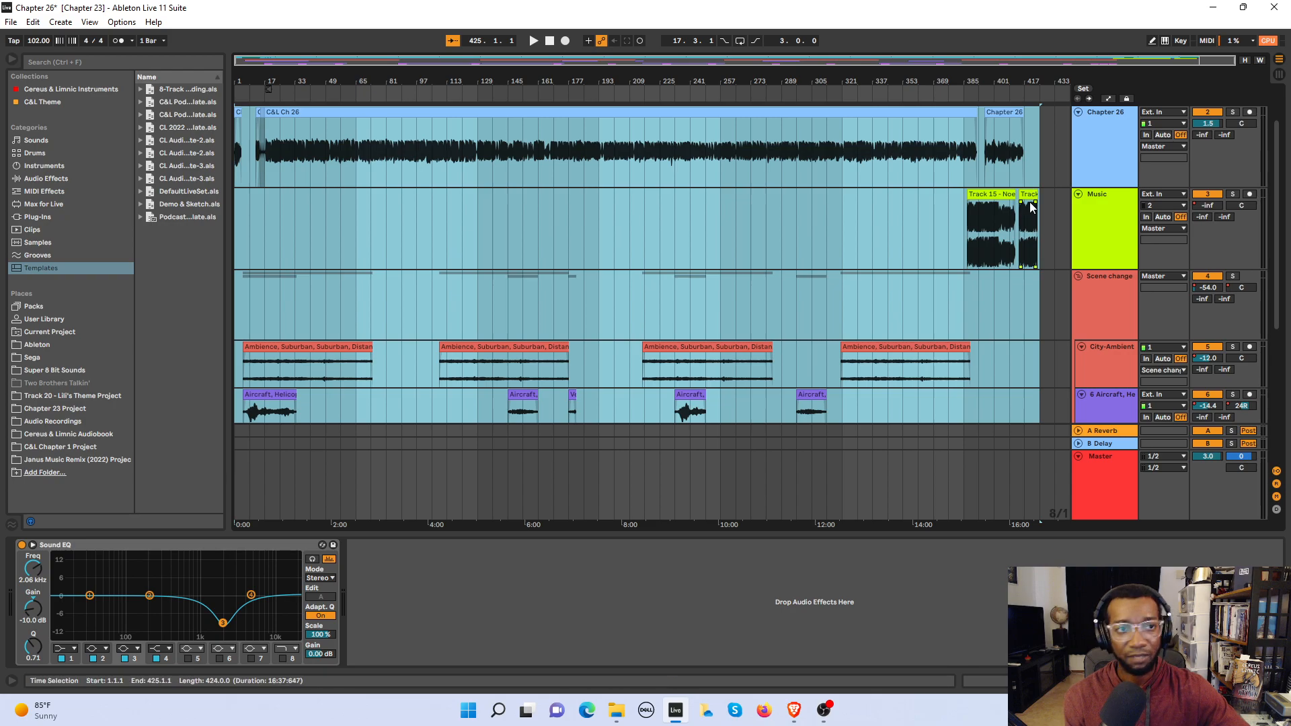
Step: Examine the ending of the last Music clip up close, and set the insert marker past it at bar 426
{"action": "key", "text": "plus"}
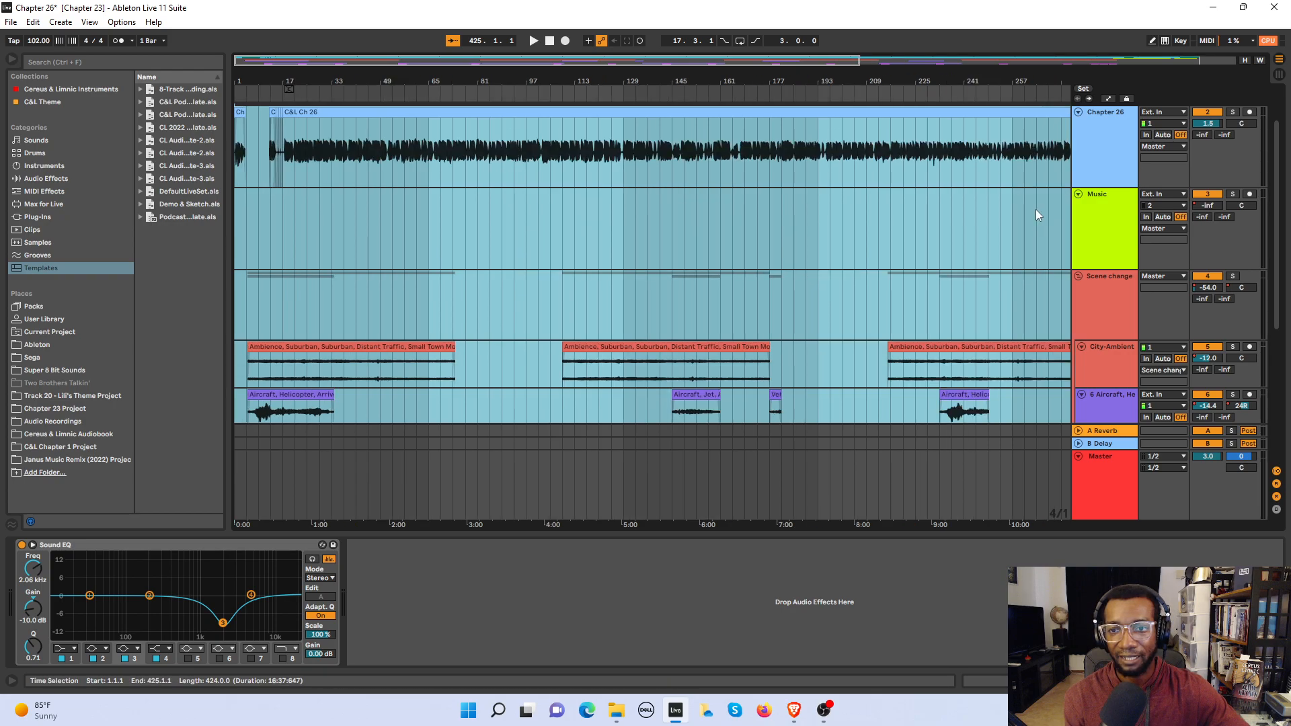
{"action": "left_click_drag", "start_coordinate": [823, 65], "coordinate": [392, 73]}
{"action": "scroll", "coordinate": [1000, 224], "scroll_direction": "up", "scroll_amount": 1}
{"action": "scroll", "coordinate": [999, 228], "scroll_direction": "up", "scroll_amount": 1}
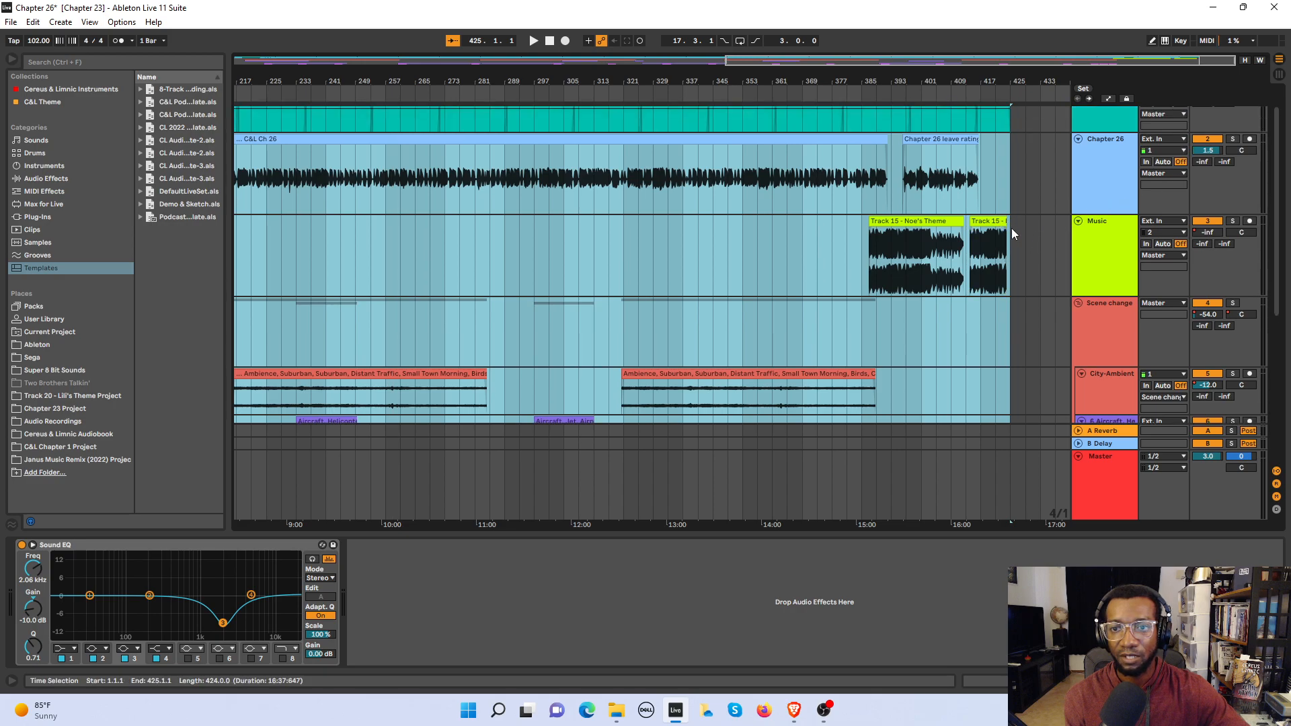
{"action": "left_click", "coordinate": [1011, 228]}
{"action": "scroll", "coordinate": [1010, 228], "scroll_direction": "up", "scroll_amount": 2}
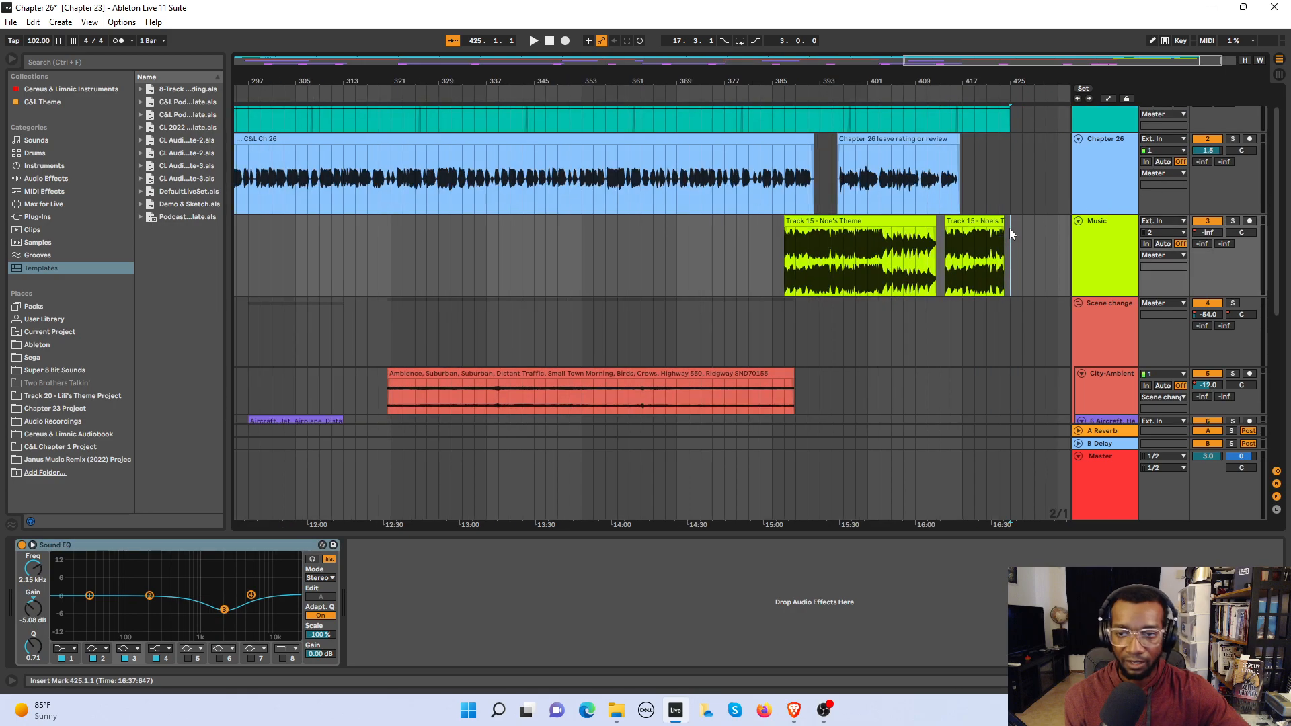
{"action": "scroll", "coordinate": [1009, 228], "scroll_direction": "up", "scroll_amount": 4}
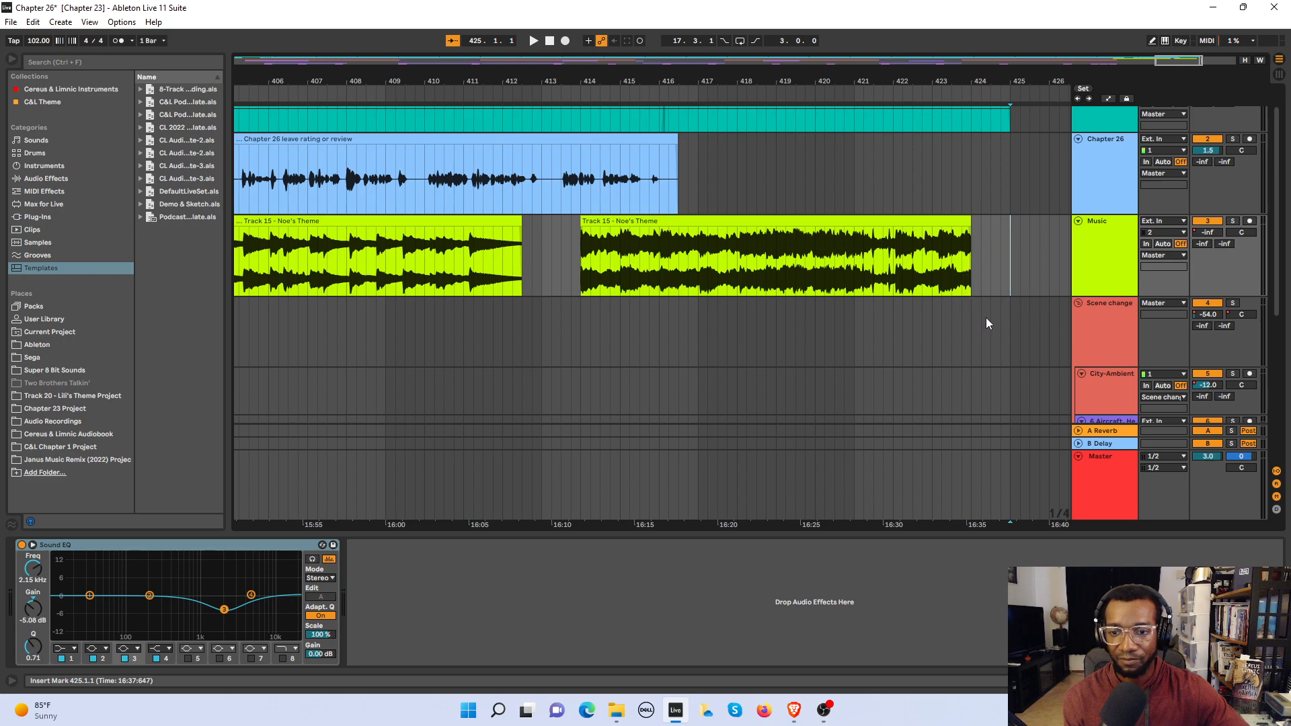
{"action": "left_click", "coordinate": [1050, 268]}
{"action": "scroll", "coordinate": [995, 241], "scroll_direction": "up", "scroll_amount": 1}
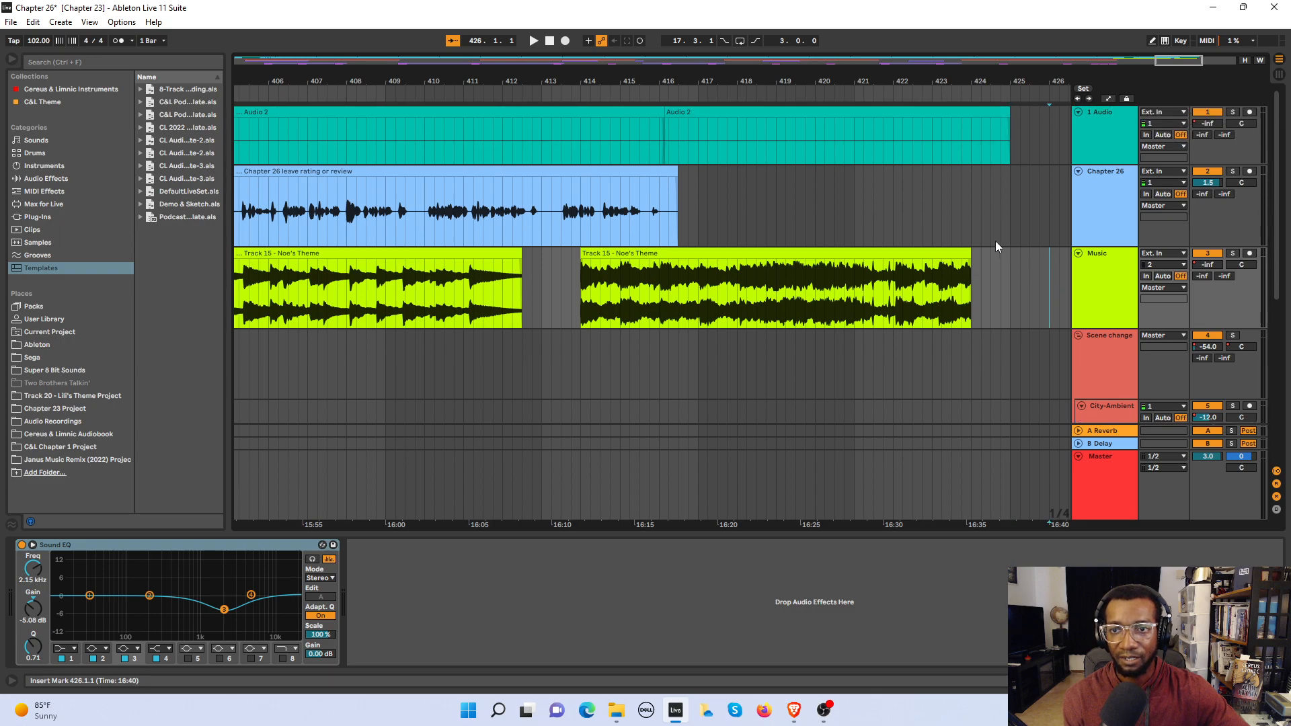
Step: Return to the full-length arrangement and place the insert marker at bar 1 of the Chapter 26 track
{"action": "key", "text": "minus"}
{"action": "key", "text": "minus"}
{"action": "key", "text": "minus"}
{"action": "key", "text": "minus"}
{"action": "key", "text": "minus"}
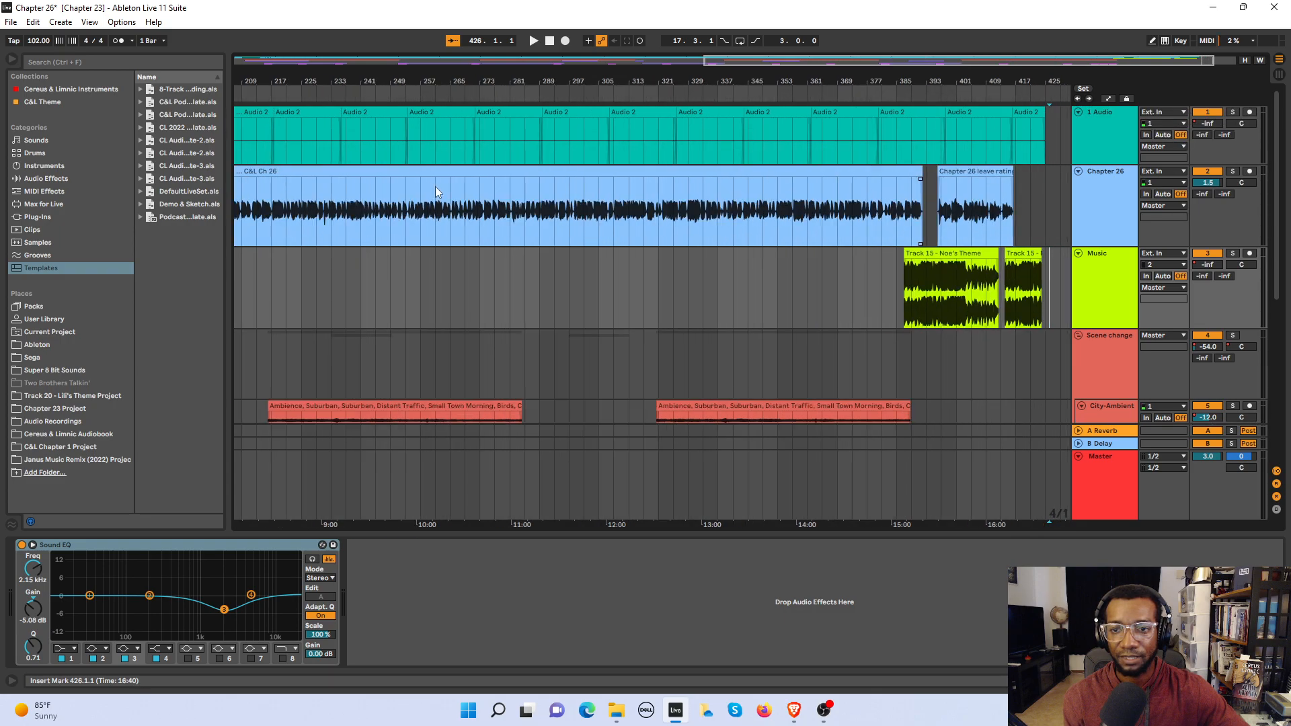
{"action": "left_click", "coordinate": [235, 138]}
{"action": "left_click", "coordinate": [234, 186]}
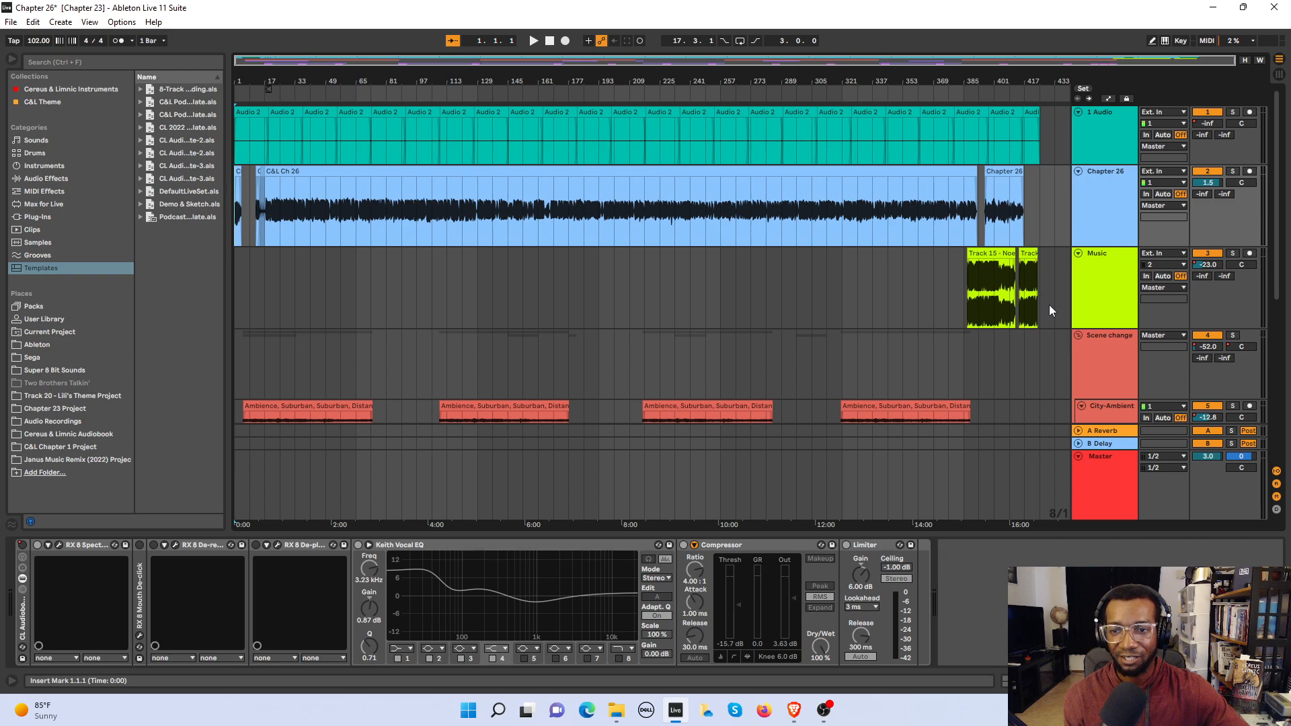
Step: Select the range from bar 1 to bar 433 across the Chapter 26 track through the Machines track
{"action": "scroll", "coordinate": [1049, 305], "scroll_direction": "down", "scroll_amount": 1}
{"action": "scroll", "coordinate": [1051, 315], "scroll_direction": "down", "scroll_amount": 10}
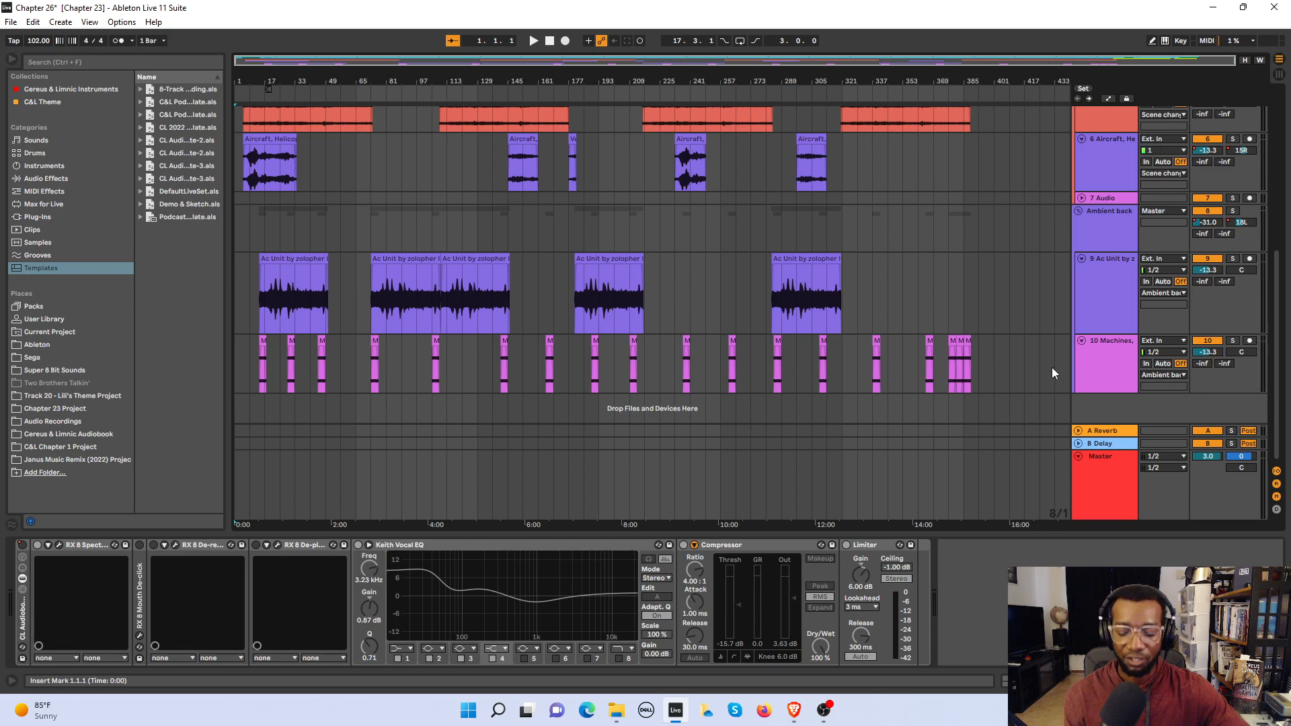
{"action": "key", "text": "ctrl+a"}
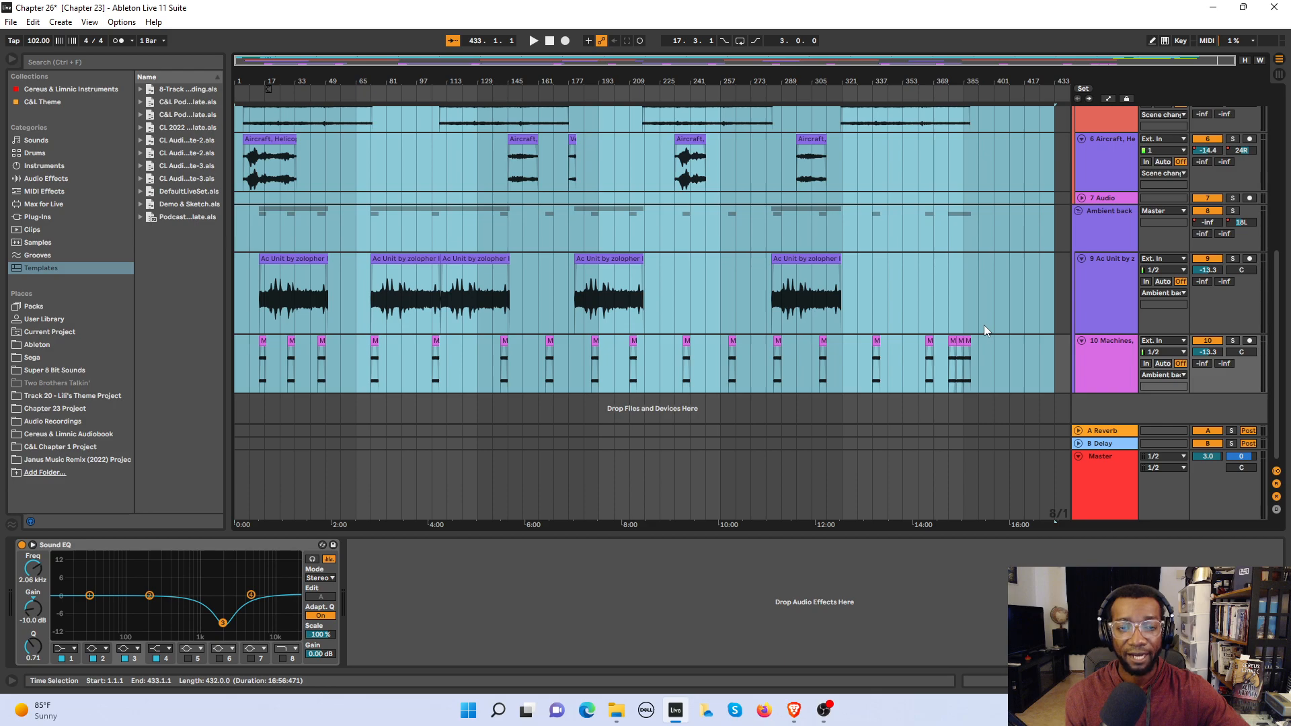
{"action": "scroll", "coordinate": [981, 324], "scroll_direction": "up", "scroll_amount": 5}
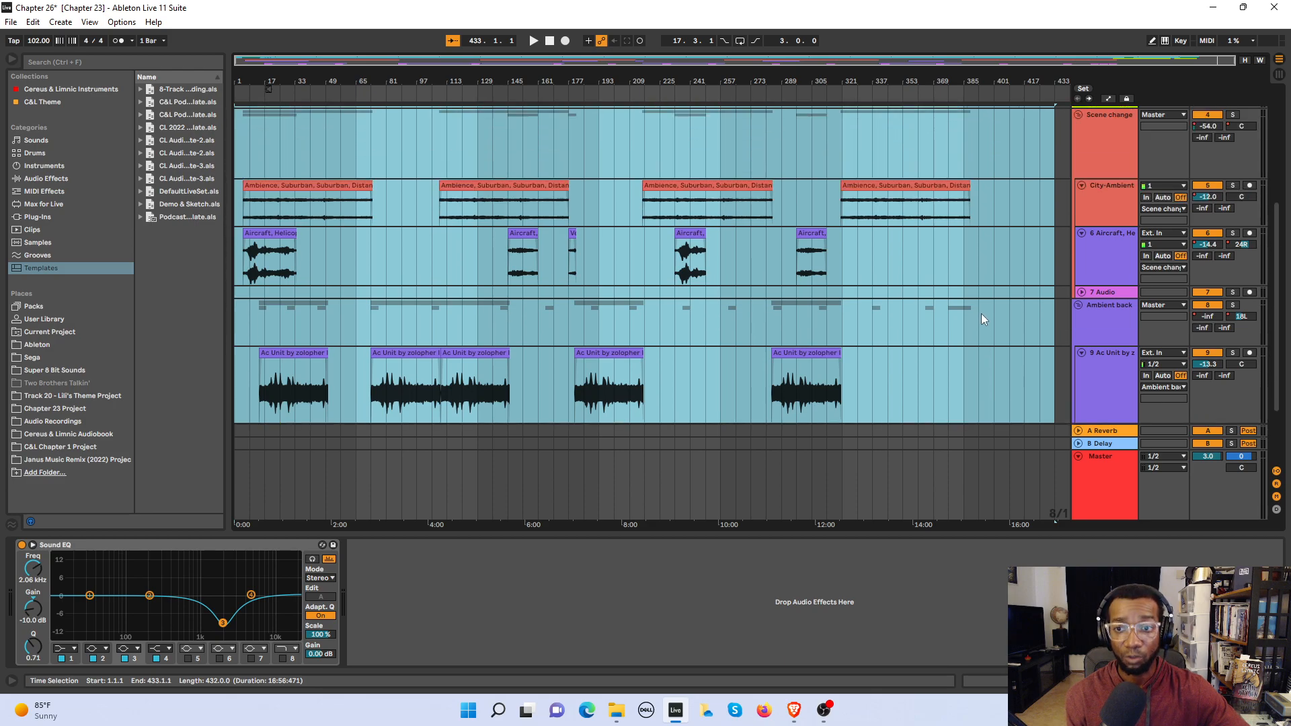
{"action": "scroll", "coordinate": [981, 319], "scroll_direction": "up", "scroll_amount": 3}
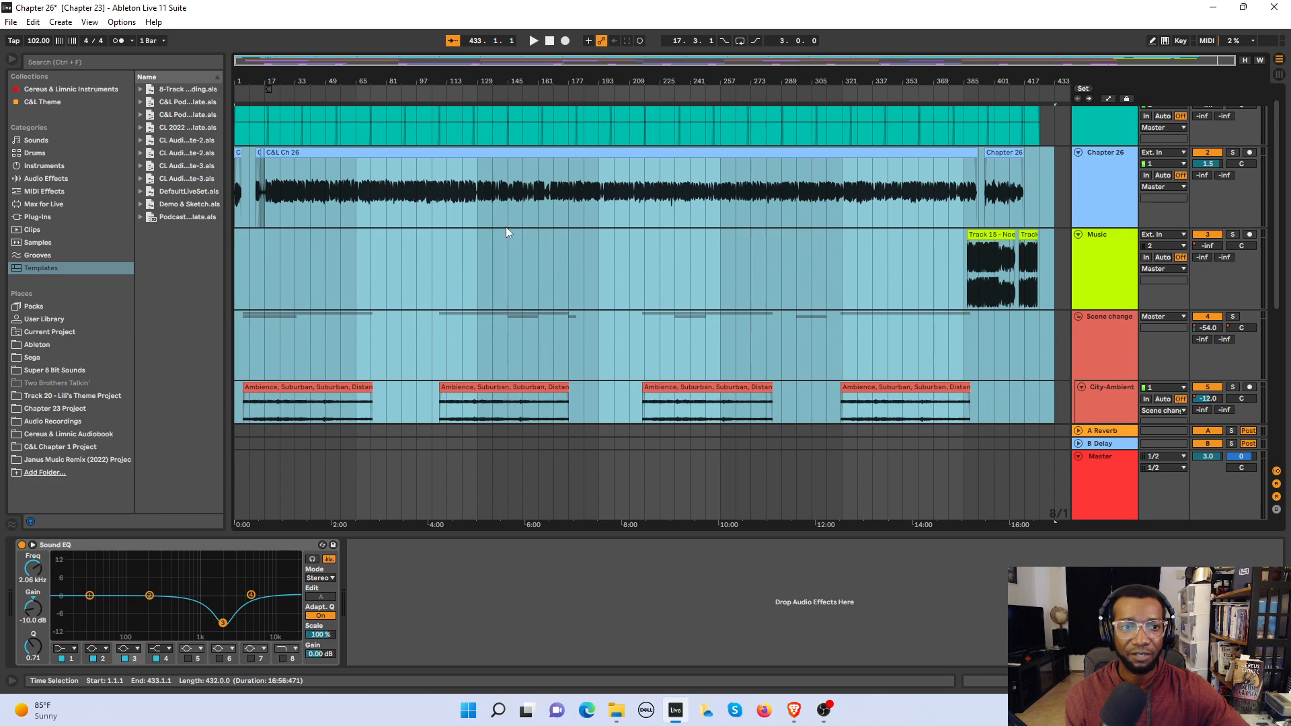
Step: Look over the audio export settings for the Master render, and close them without exporting
{"action": "left_click", "coordinate": [10, 23]}
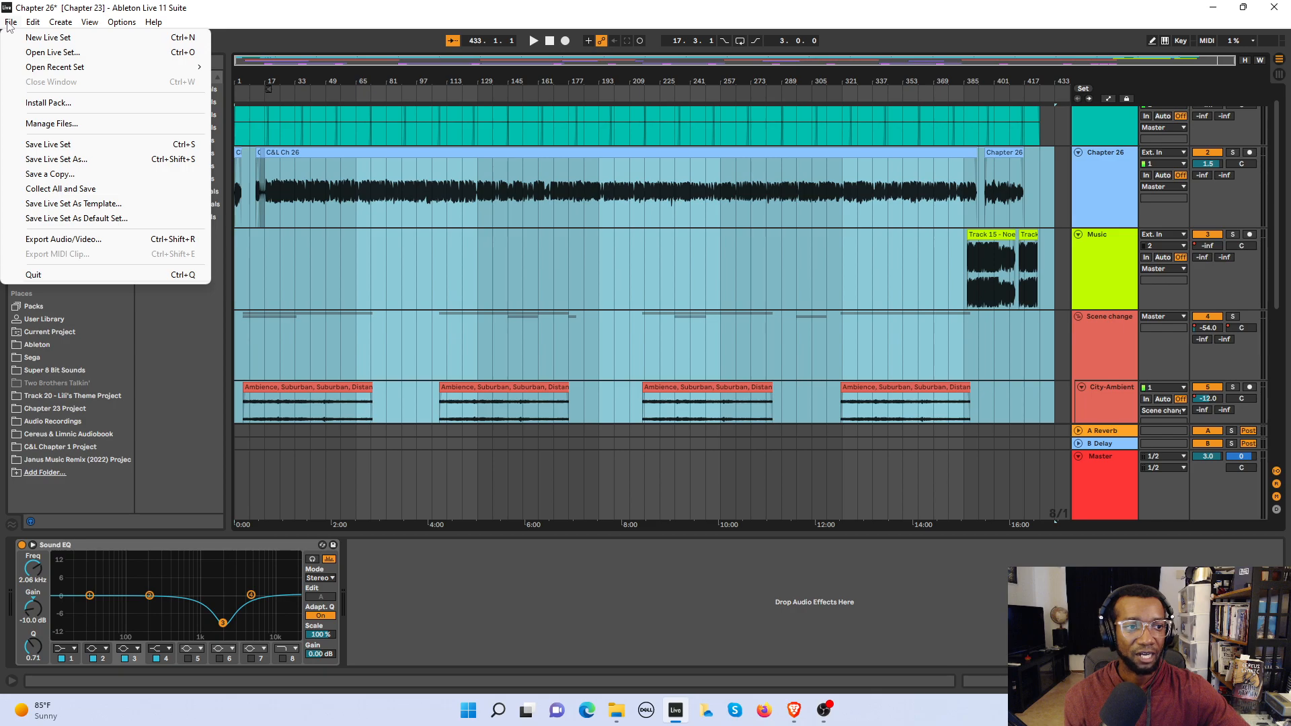
{"action": "left_click", "coordinate": [59, 239]}
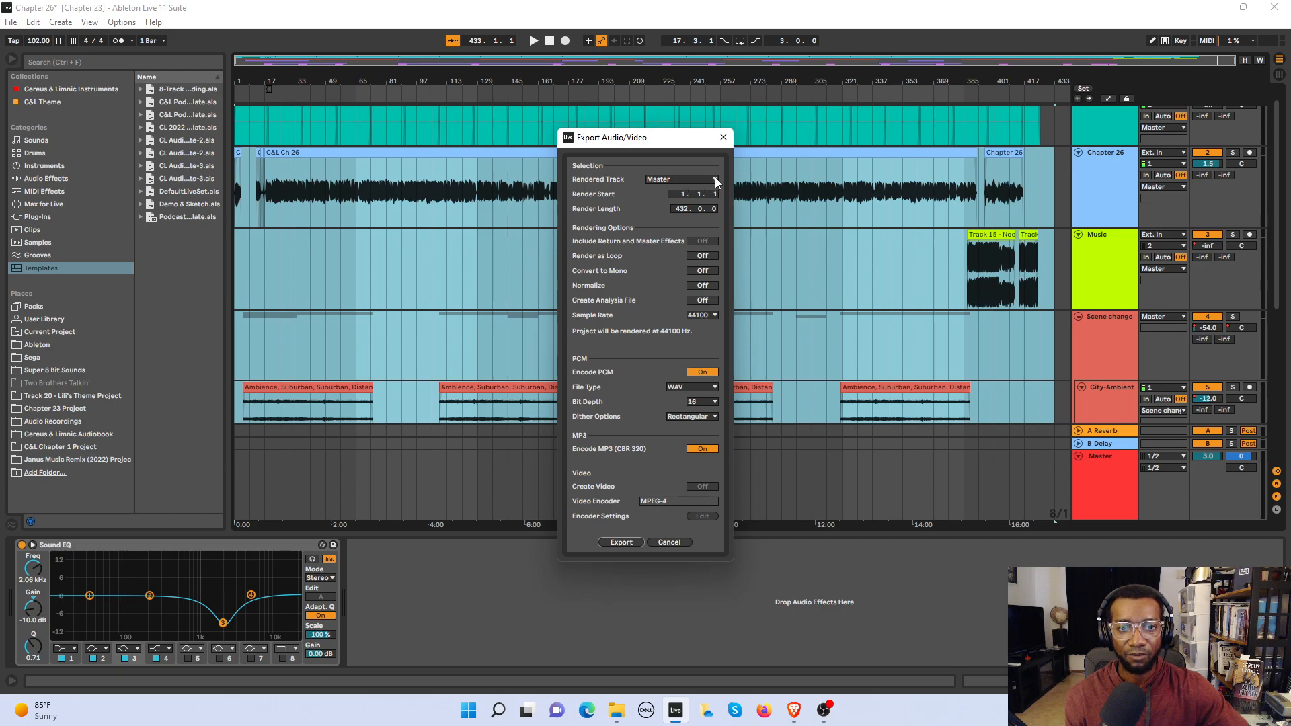
{"action": "left_click", "coordinate": [723, 138]}
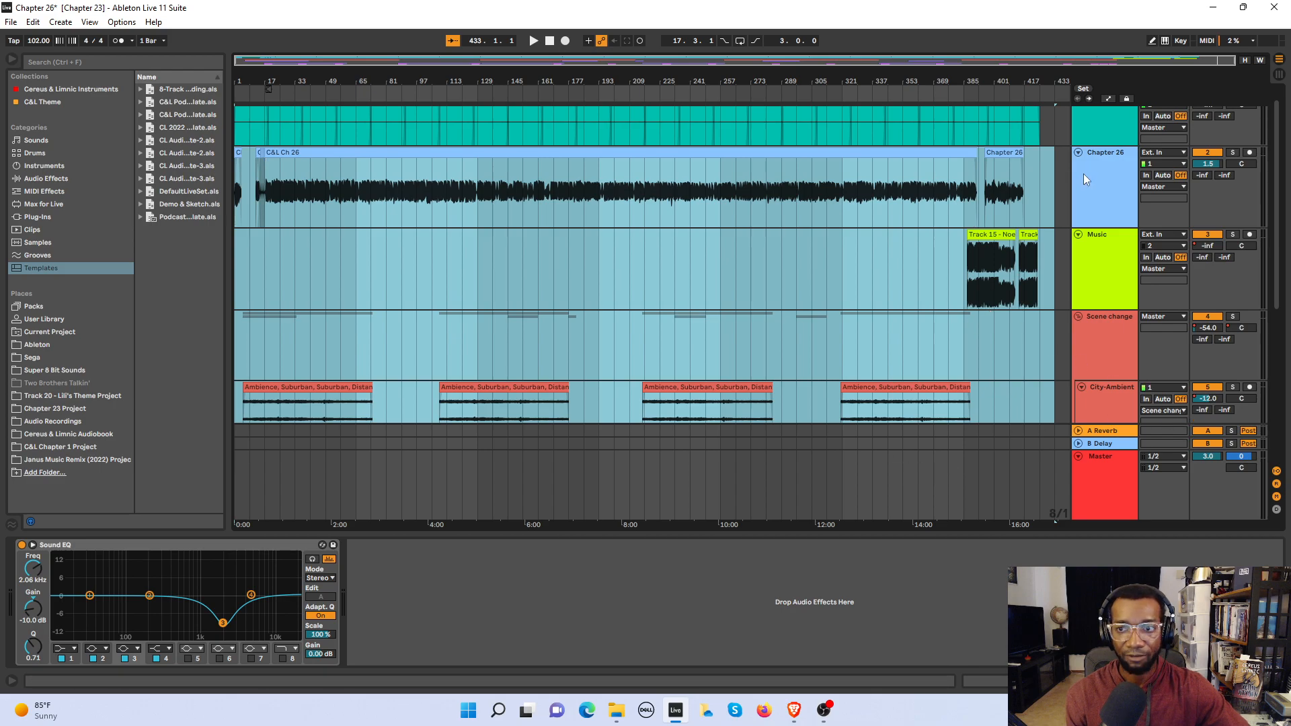
Step: Show the Chapter 26 track's effects, and restore the multi-track time selection from bar 1 to bar 433
{"action": "scroll", "coordinate": [1095, 198], "scroll_direction": "up", "scroll_amount": 1}
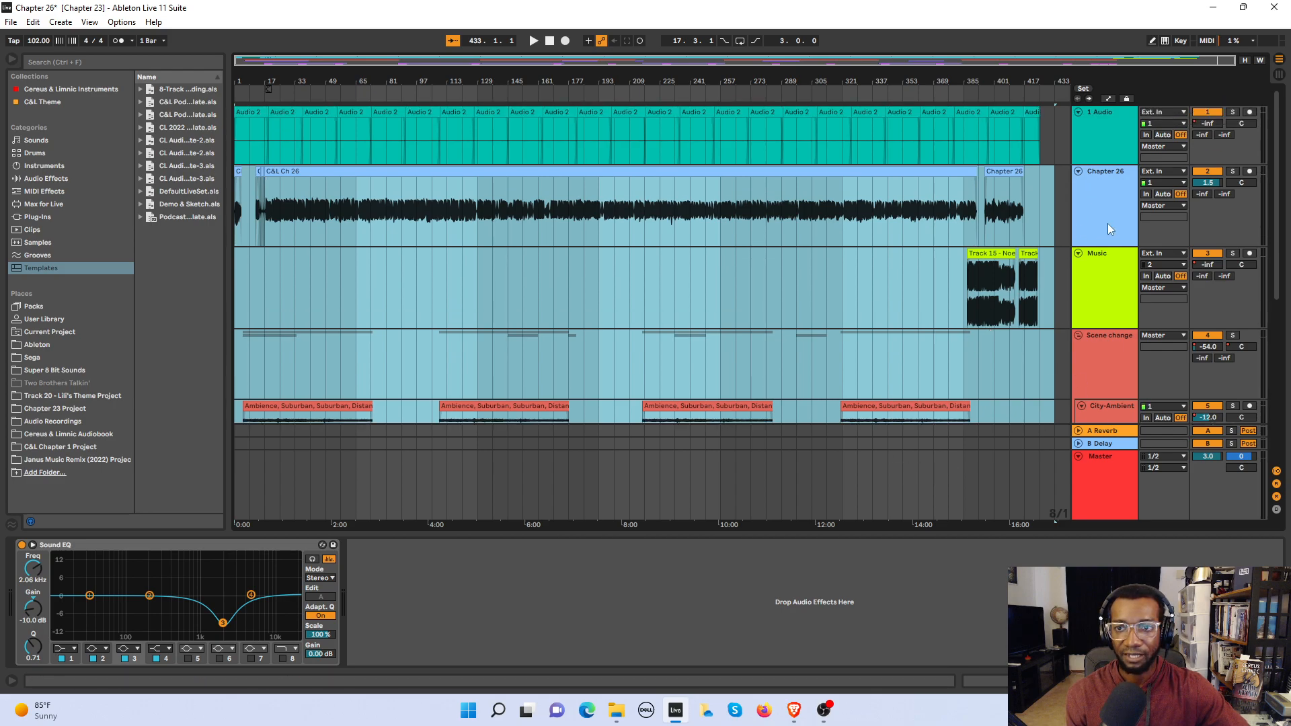
{"action": "left_click", "coordinate": [1107, 188]}
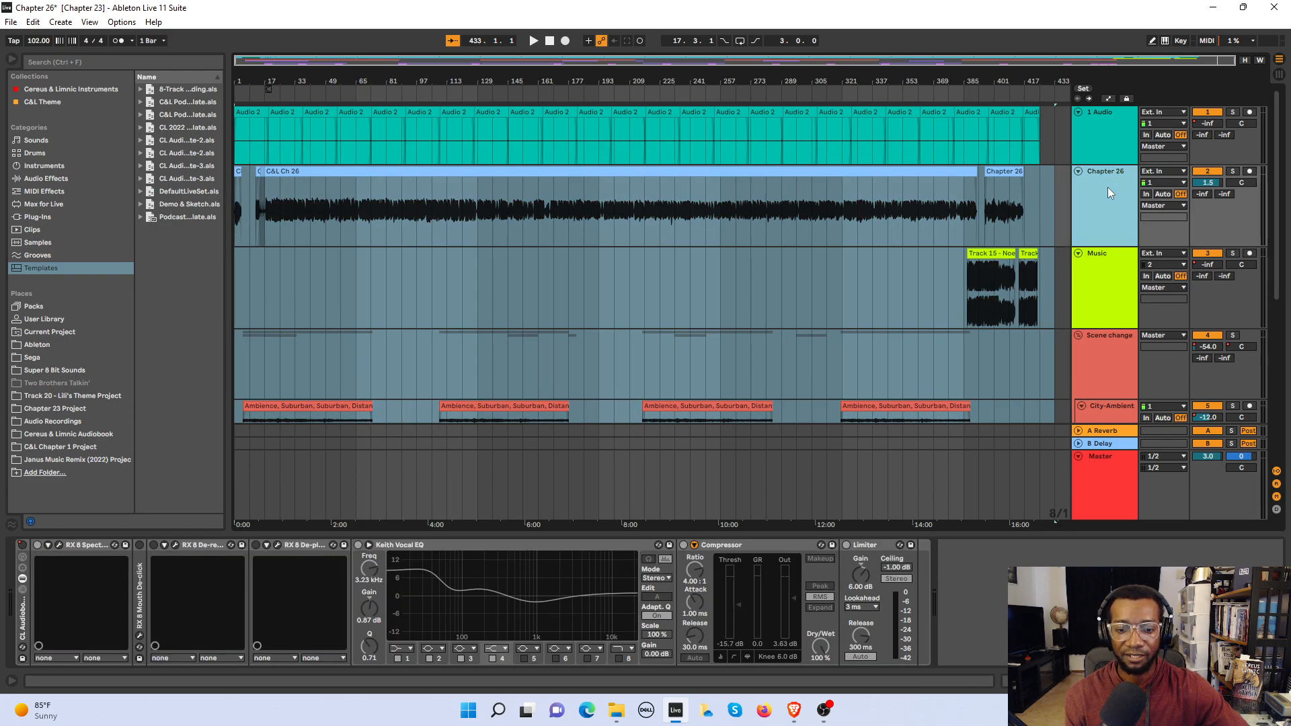
{"action": "left_click", "coordinate": [994, 228]}
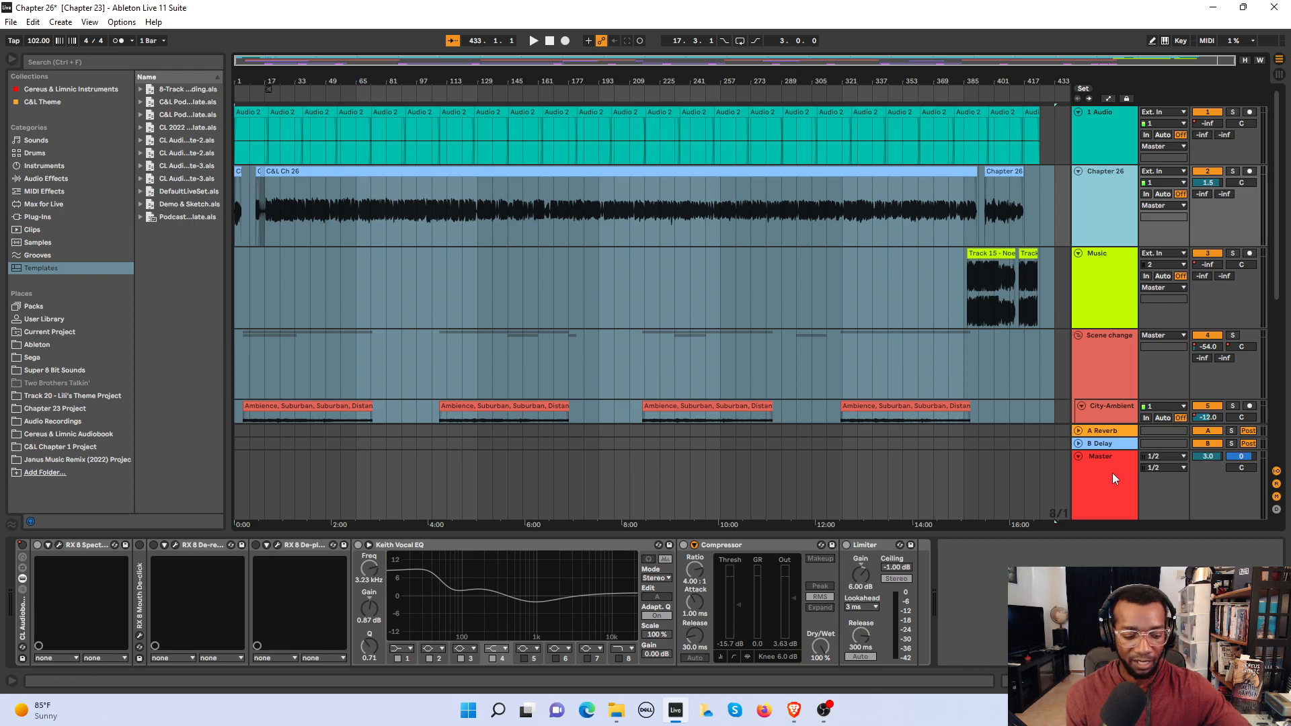
{"action": "key", "text": "ctrl+a"}
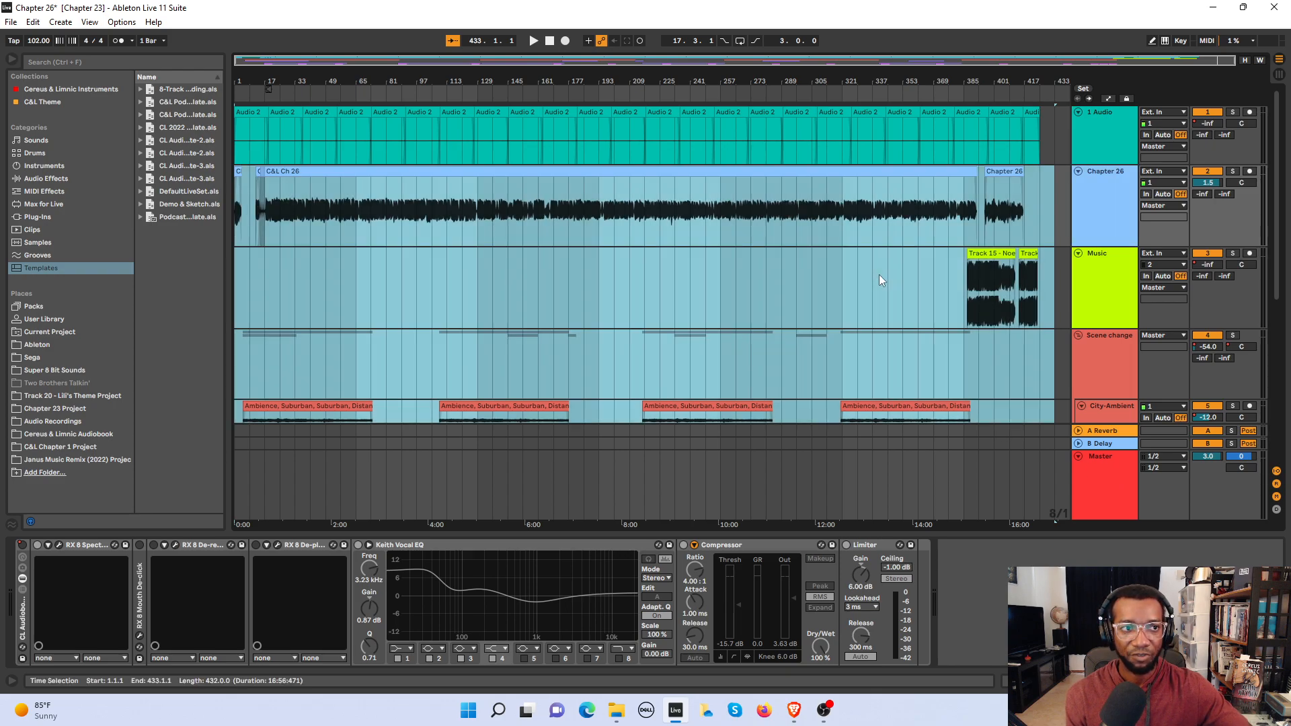
Step: Switch to the Session mixer and play the narration's opening twice to check the Master level
{"action": "key", "text": "Tab"}
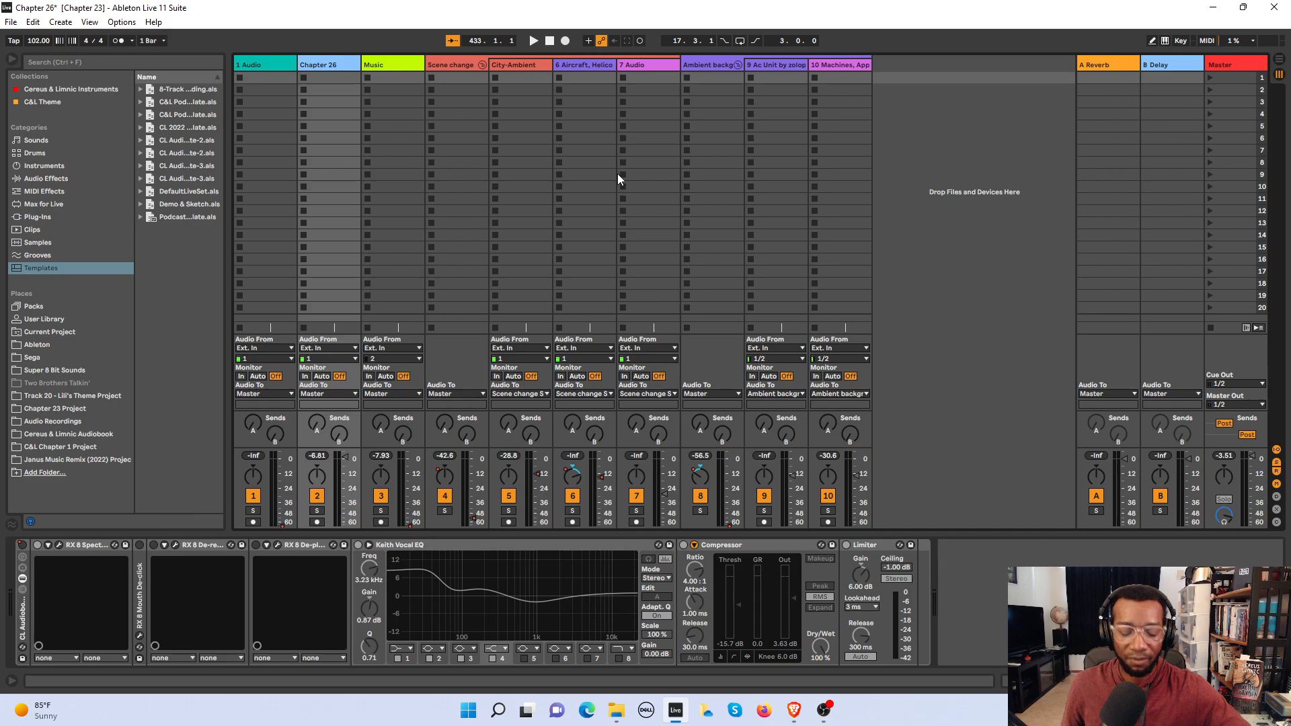
{"action": "key", "text": "space"}
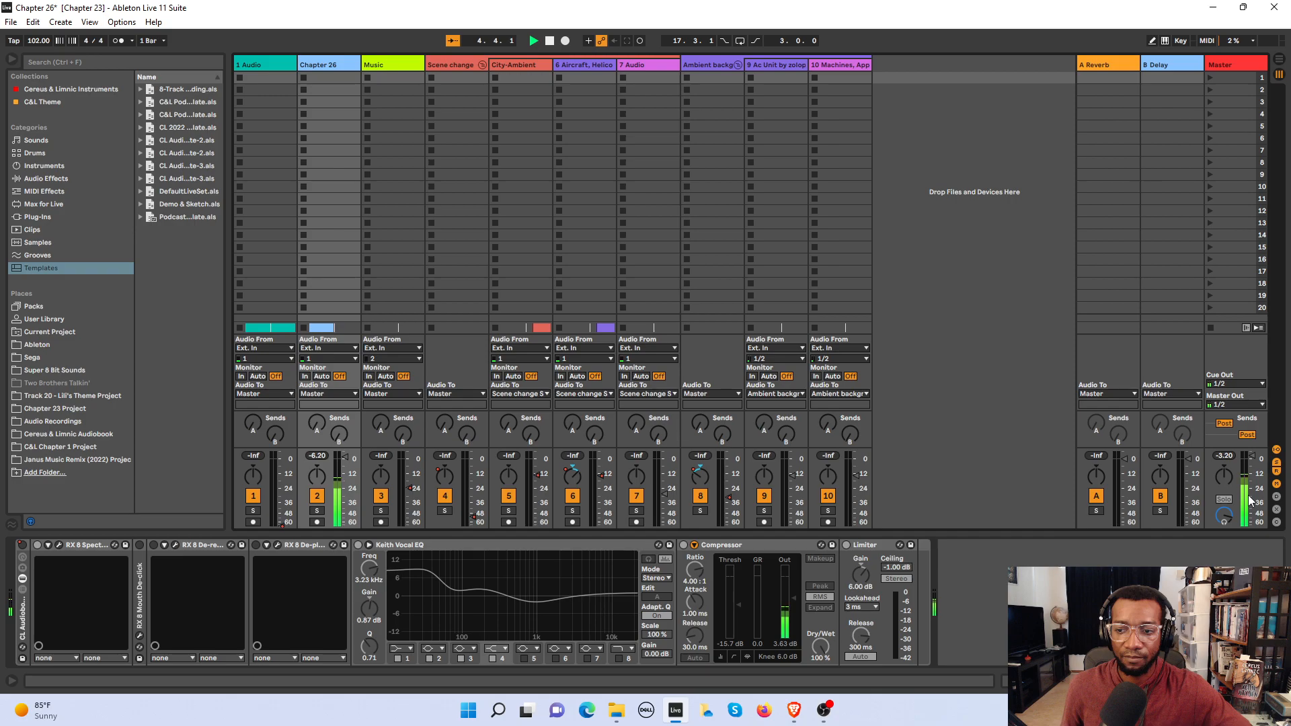
{"action": "key", "text": "space"}
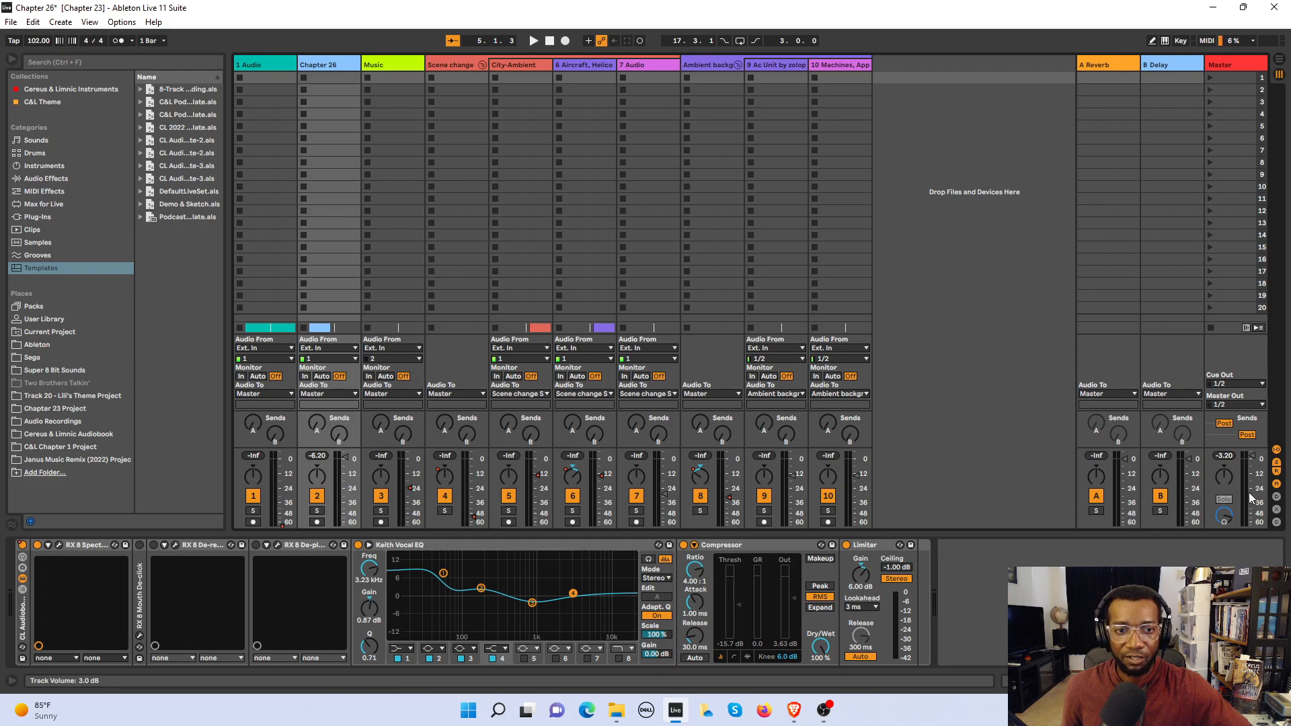
{"action": "key", "text": "space"}
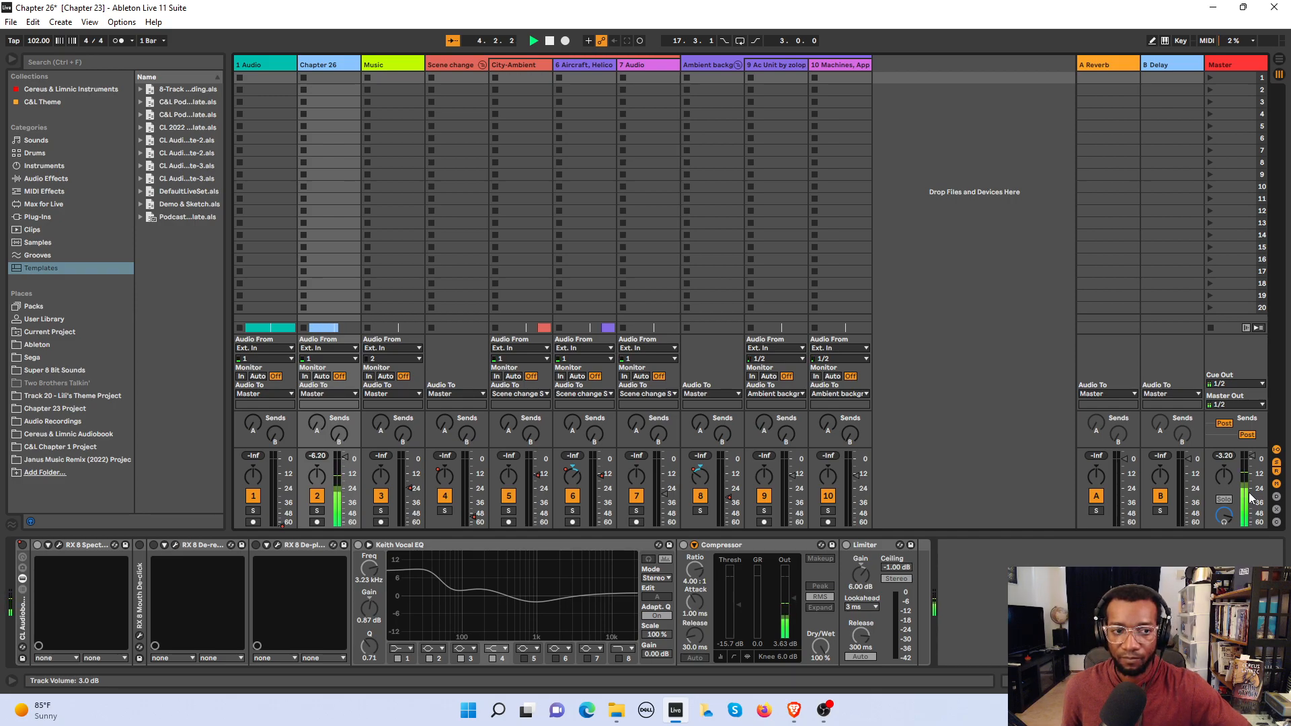
{"action": "key", "text": "space"}
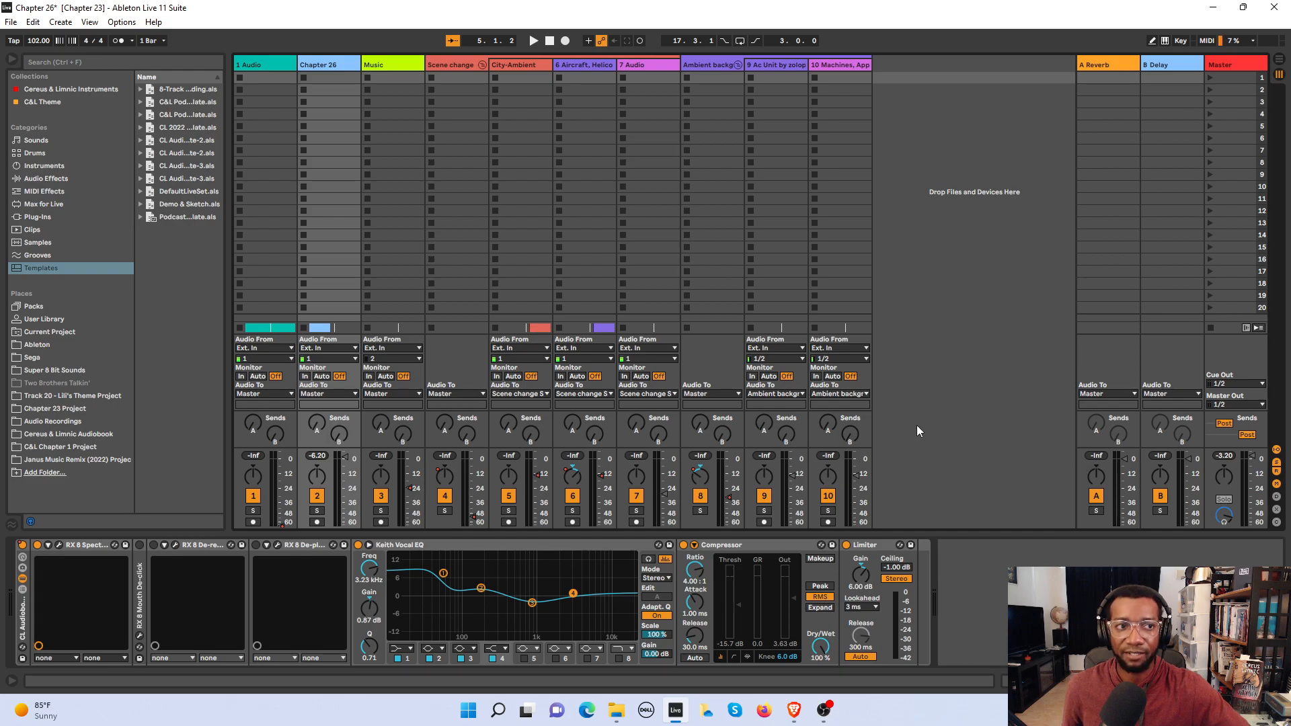
Step: Return to the Arrangement view, look over the audio export settings without exporting, and review all tracks within the selected time range
{"action": "key", "text": "Tab"}
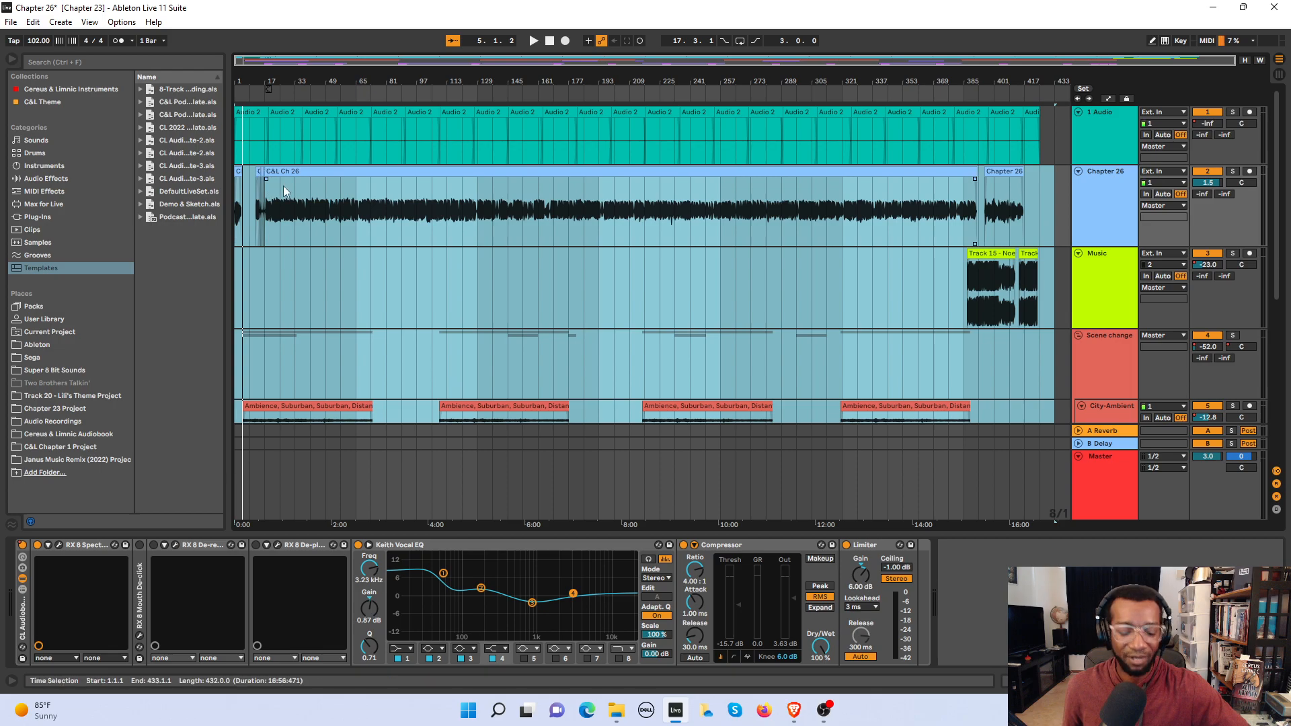
{"action": "left_click", "coordinate": [12, 23]}
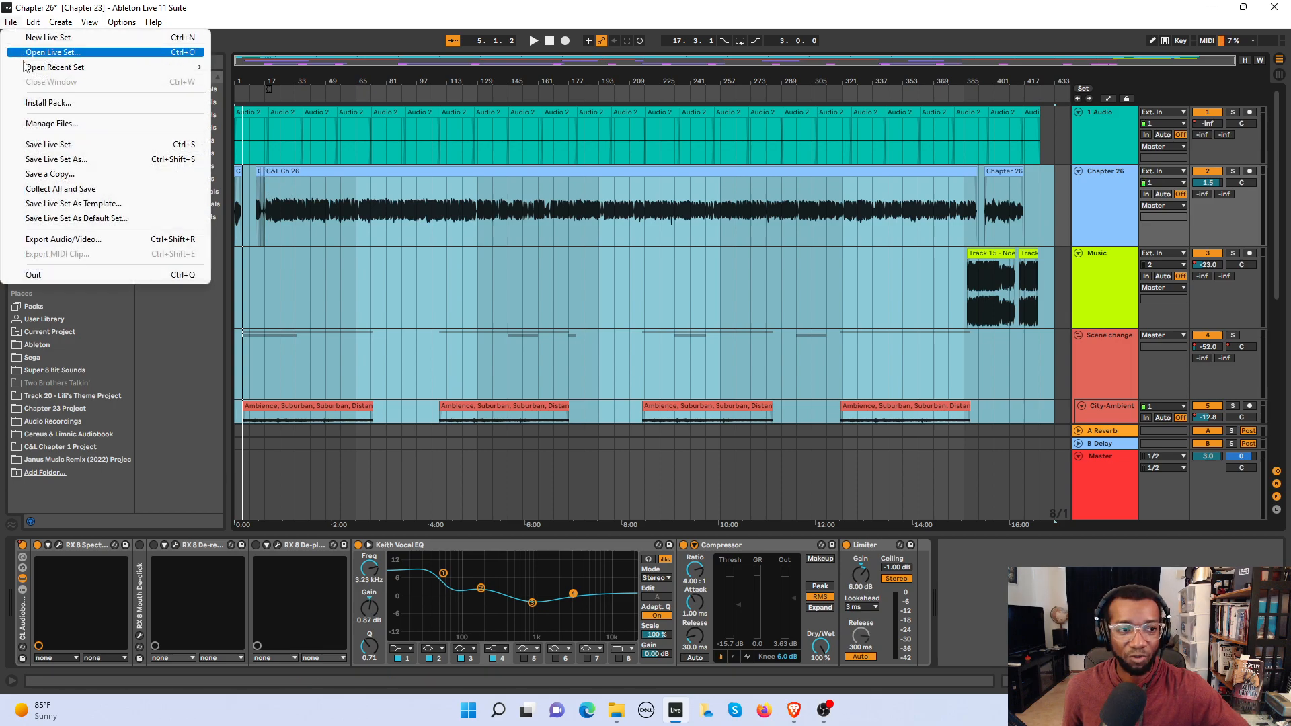
{"action": "left_click", "coordinate": [48, 239]}
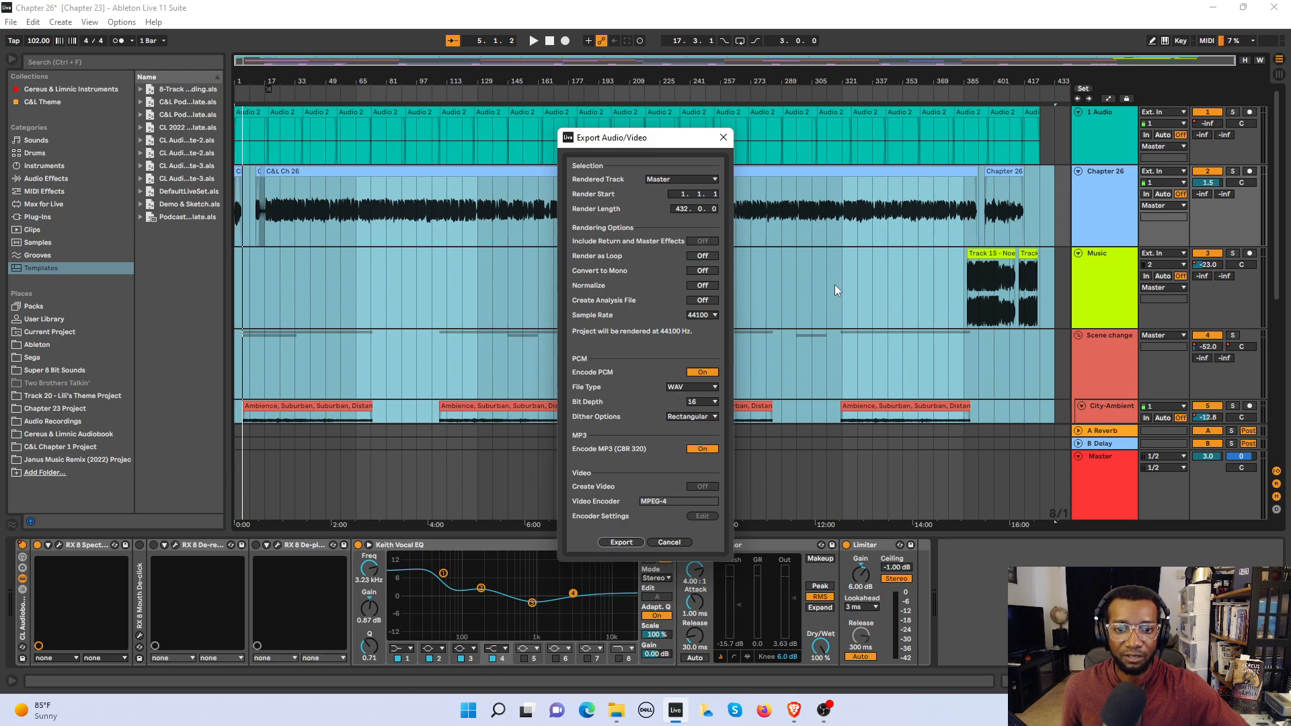
{"action": "left_click", "coordinate": [723, 138]}
{"action": "scroll", "coordinate": [807, 296], "scroll_direction": "down", "scroll_amount": 6}
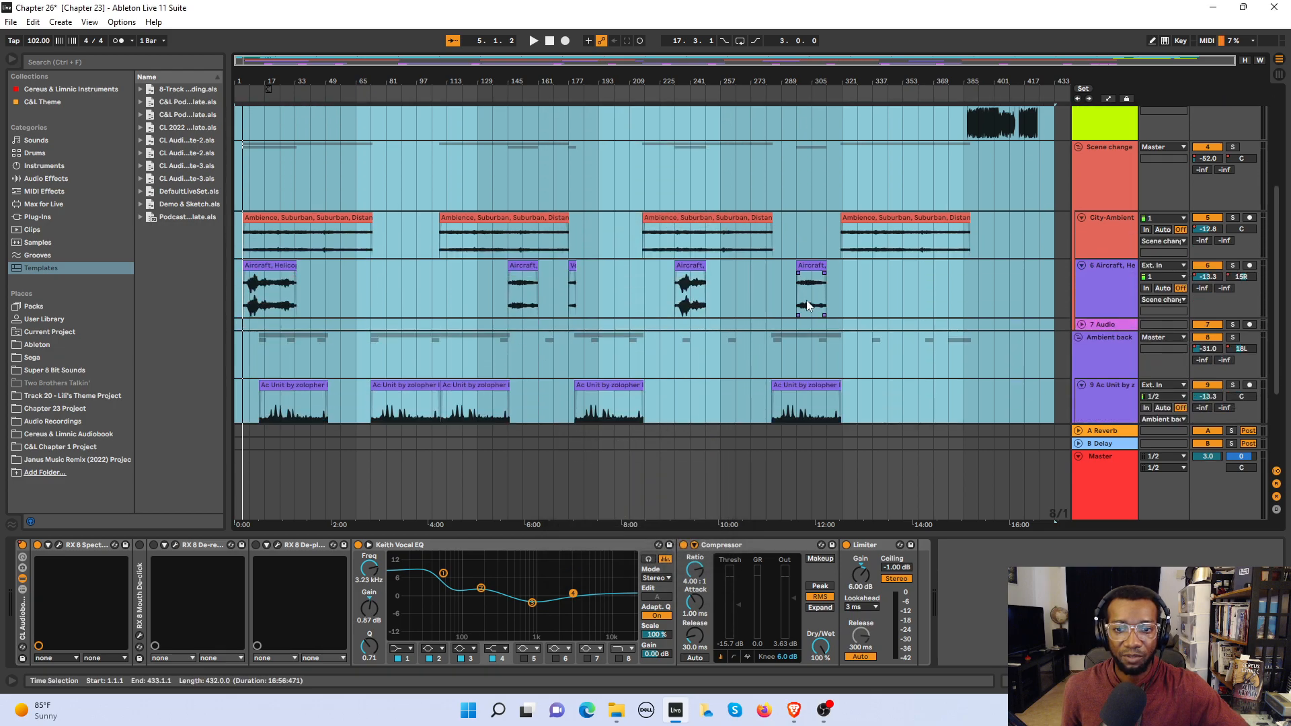
{"action": "scroll", "coordinate": [806, 300], "scroll_direction": "down", "scroll_amount": 1}
{"action": "scroll", "coordinate": [663, 318], "scroll_direction": "up", "scroll_amount": 7}
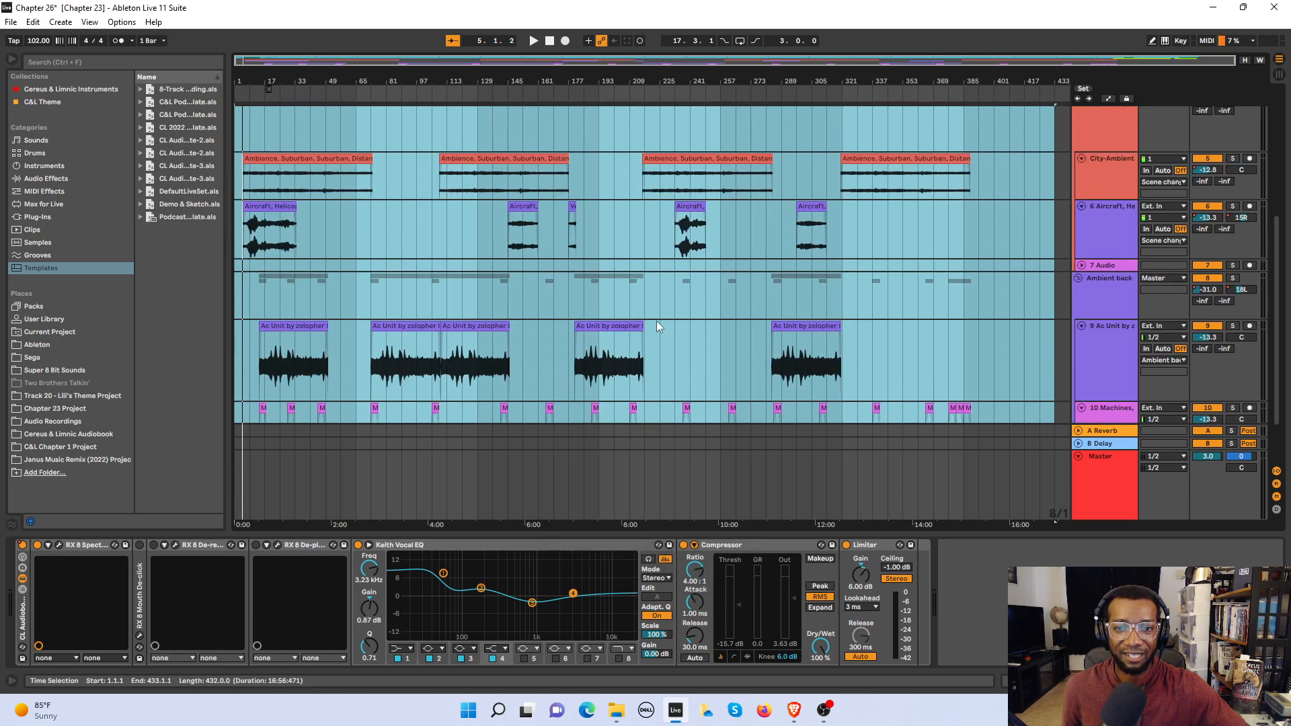
{"action": "scroll", "coordinate": [624, 324], "scroll_direction": "up", "scroll_amount": 1}
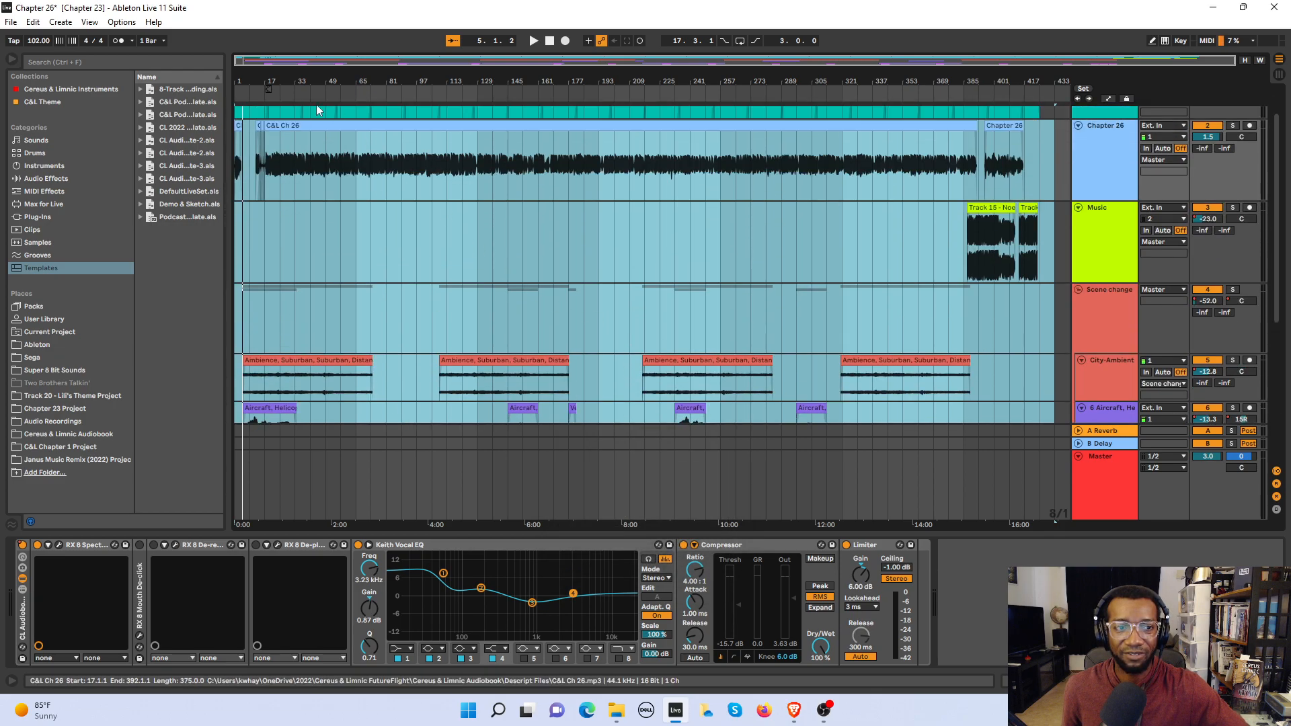
Step: Export the Master mix of the selected range with WAV and MP3 encoding, saved as Chapter 26 in the Complete Chapters folder
{"action": "left_click", "coordinate": [11, 22]}
{"action": "left_click", "coordinate": [64, 240]}
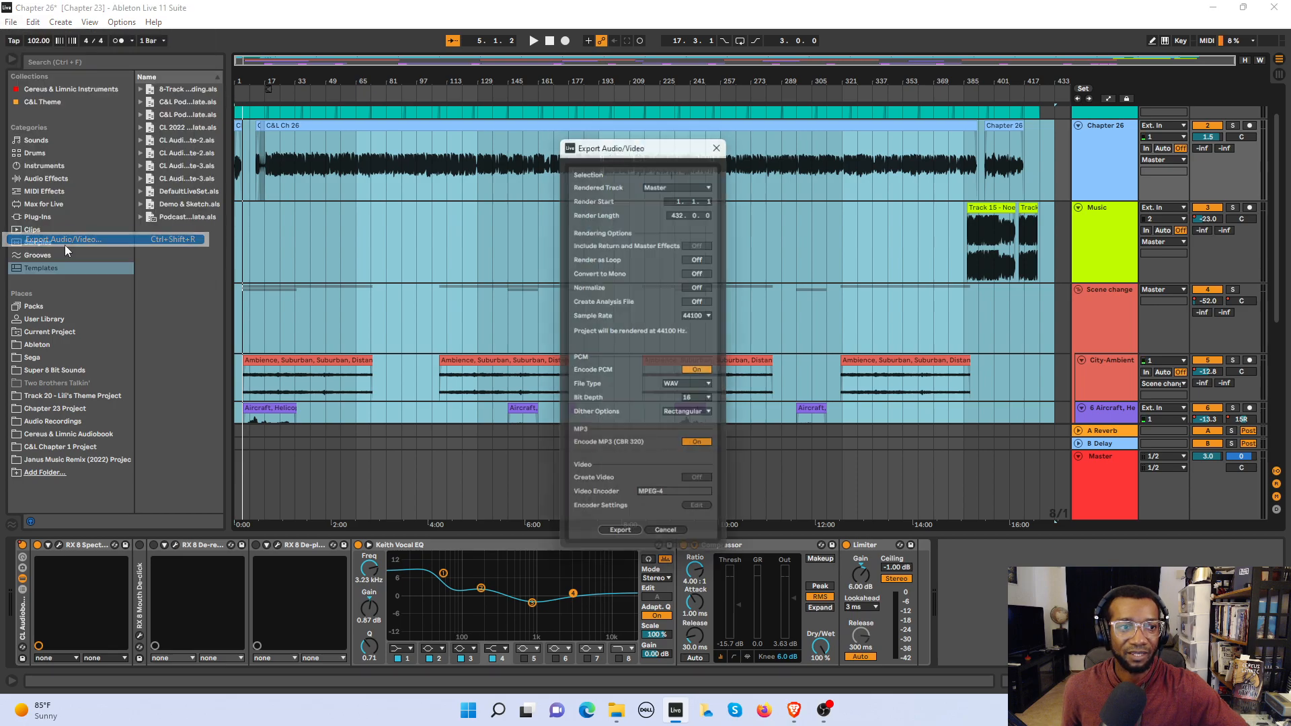
{"action": "left_click", "coordinate": [621, 542]}
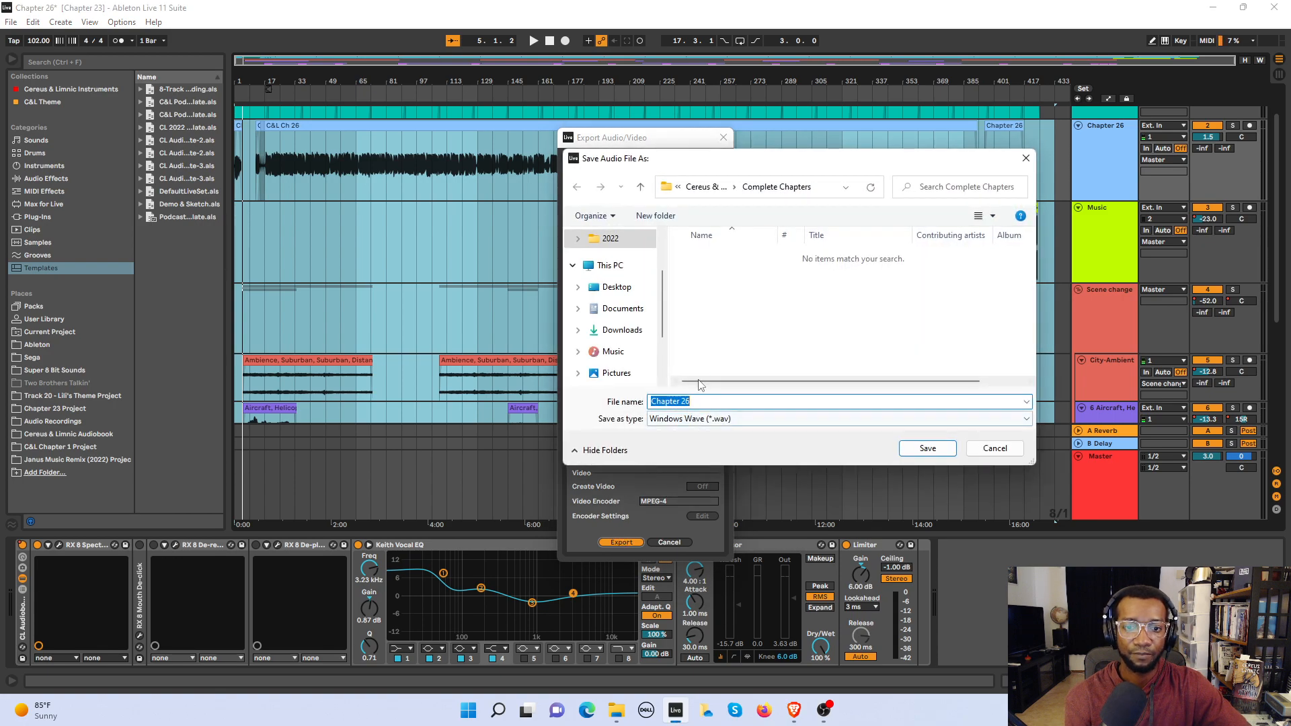
{"action": "left_click", "coordinate": [707, 189]}
{"action": "double_click", "coordinate": [729, 299]}
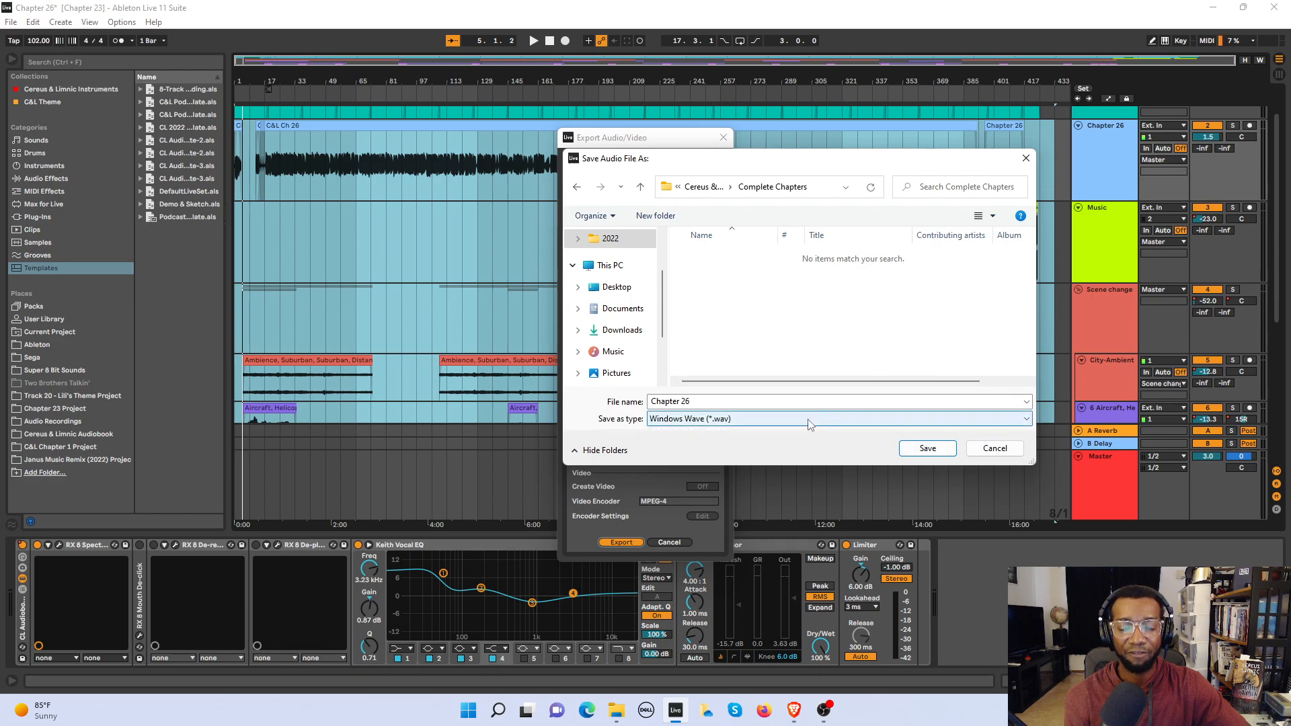
{"action": "left_click", "coordinate": [914, 448]}
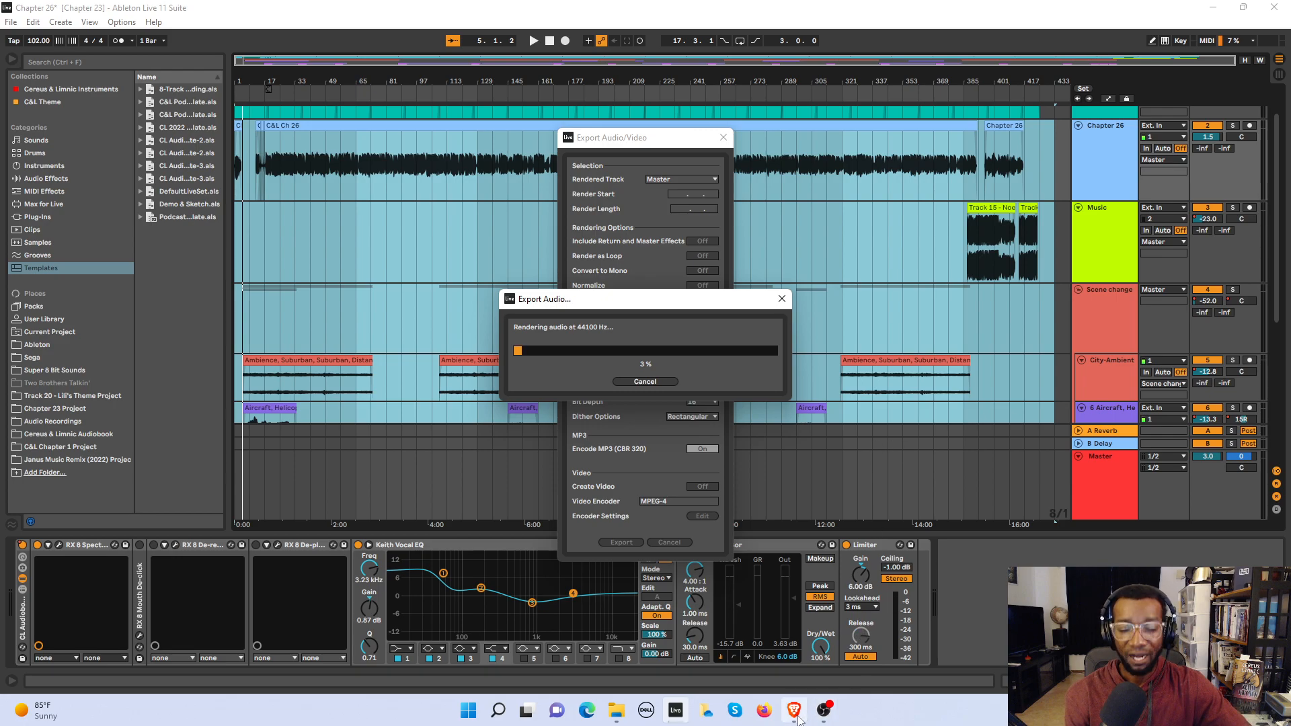
{"action": "mouse_move", "coordinate": [797, 717]}
{"action": "left_click", "coordinate": [822, 716]}
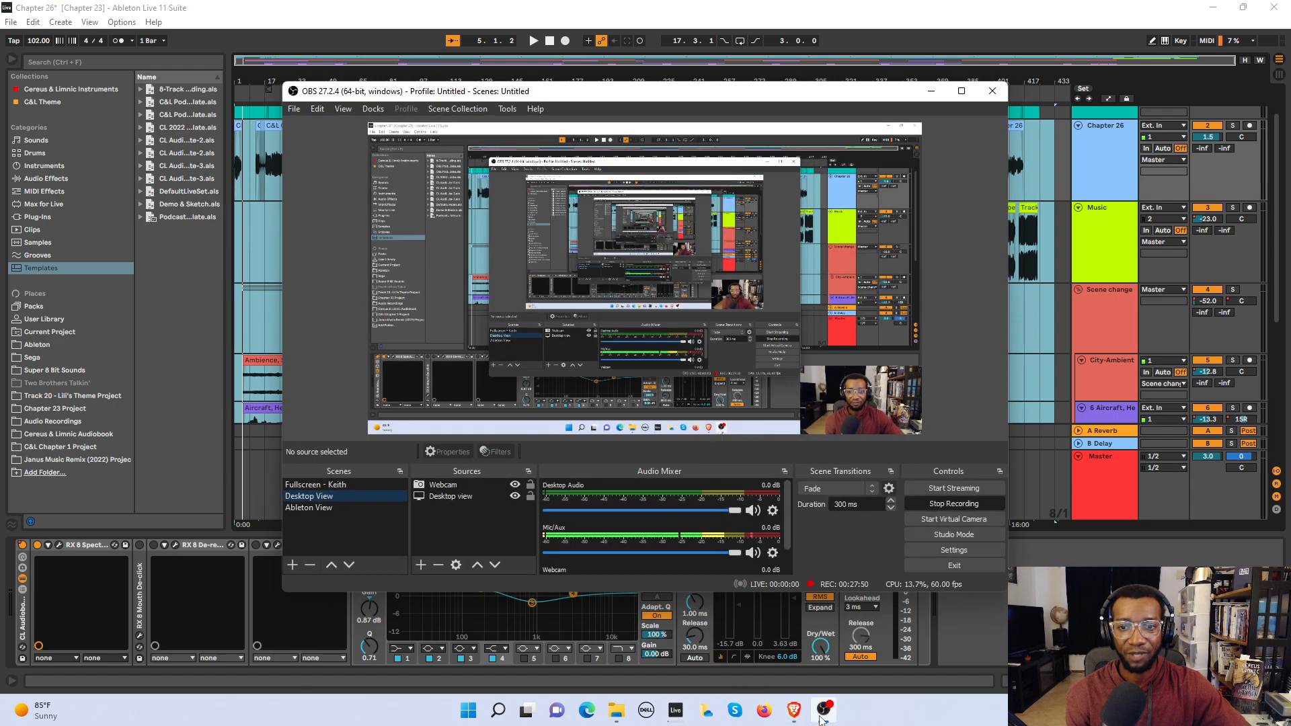
{"action": "left_click", "coordinate": [930, 92]}
Step: Switch to the Brave browser, open the Captivate dashboard in a new tab, and start a new Cereus & Limnic episode
{"action": "left_click", "coordinate": [800, 715]}
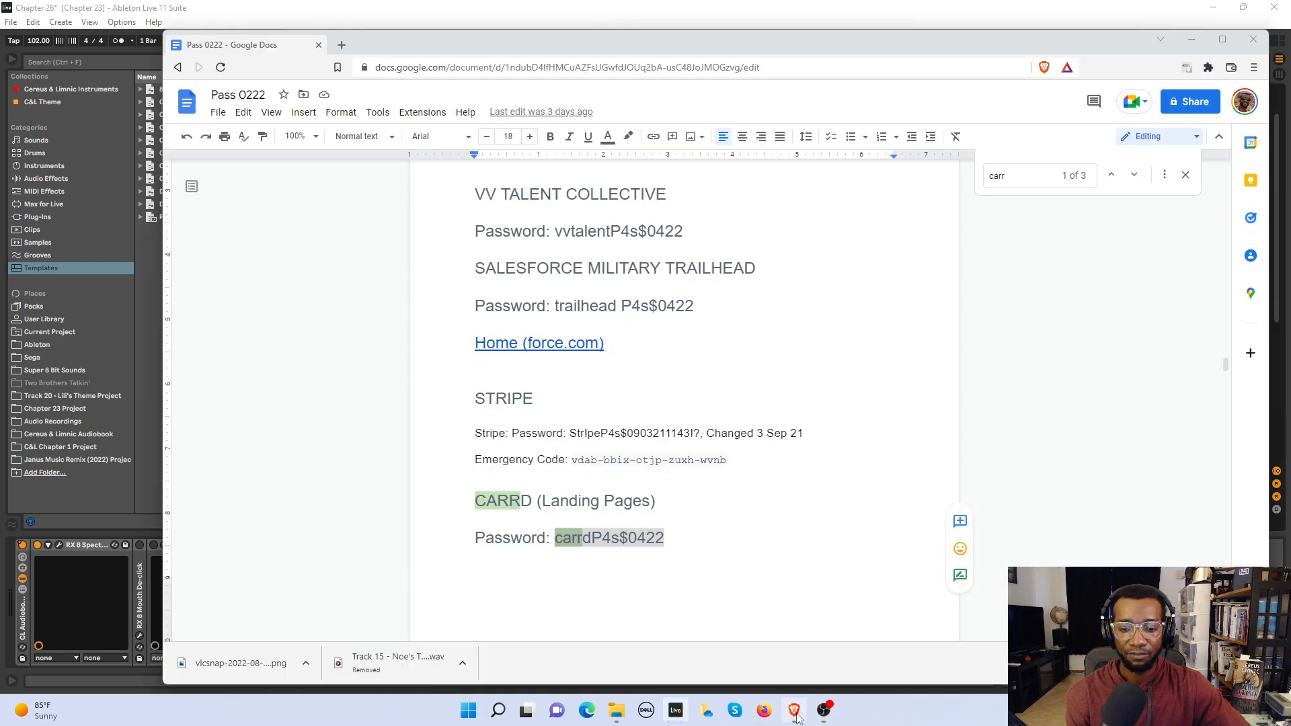
{"action": "left_click", "coordinate": [341, 45]}
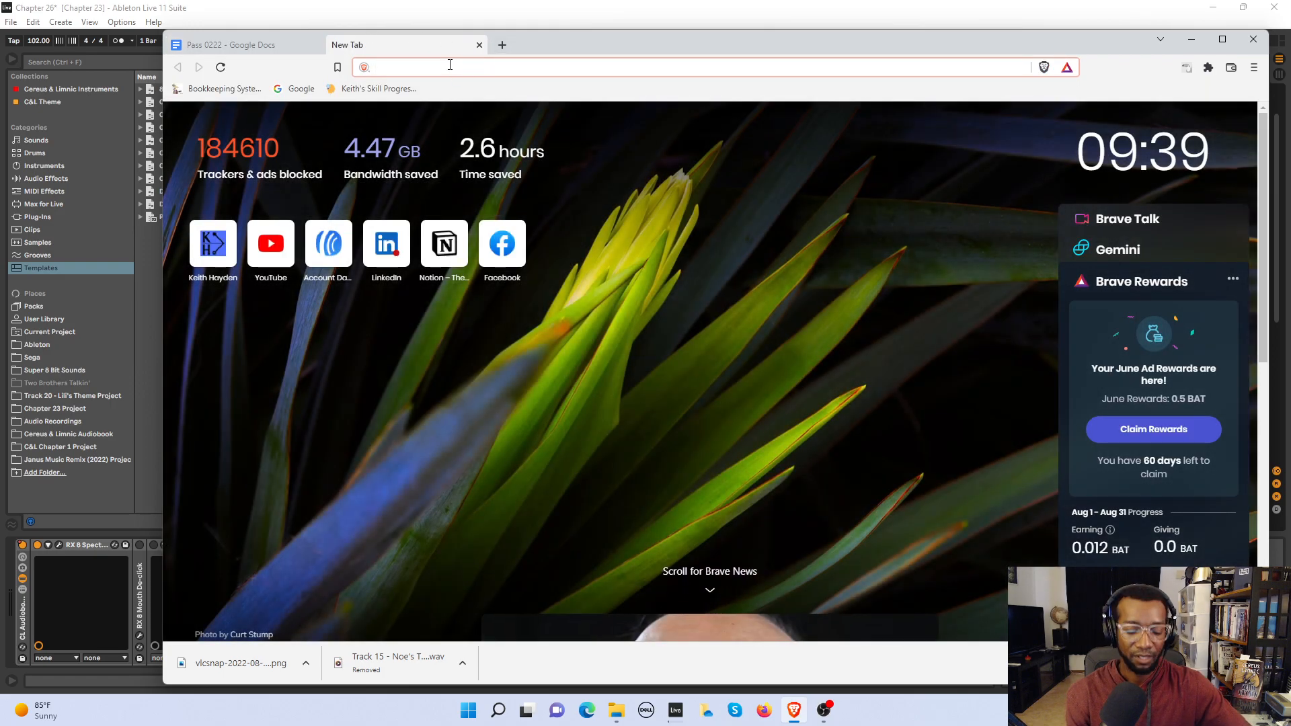
{"action": "type", "text": "cap"}
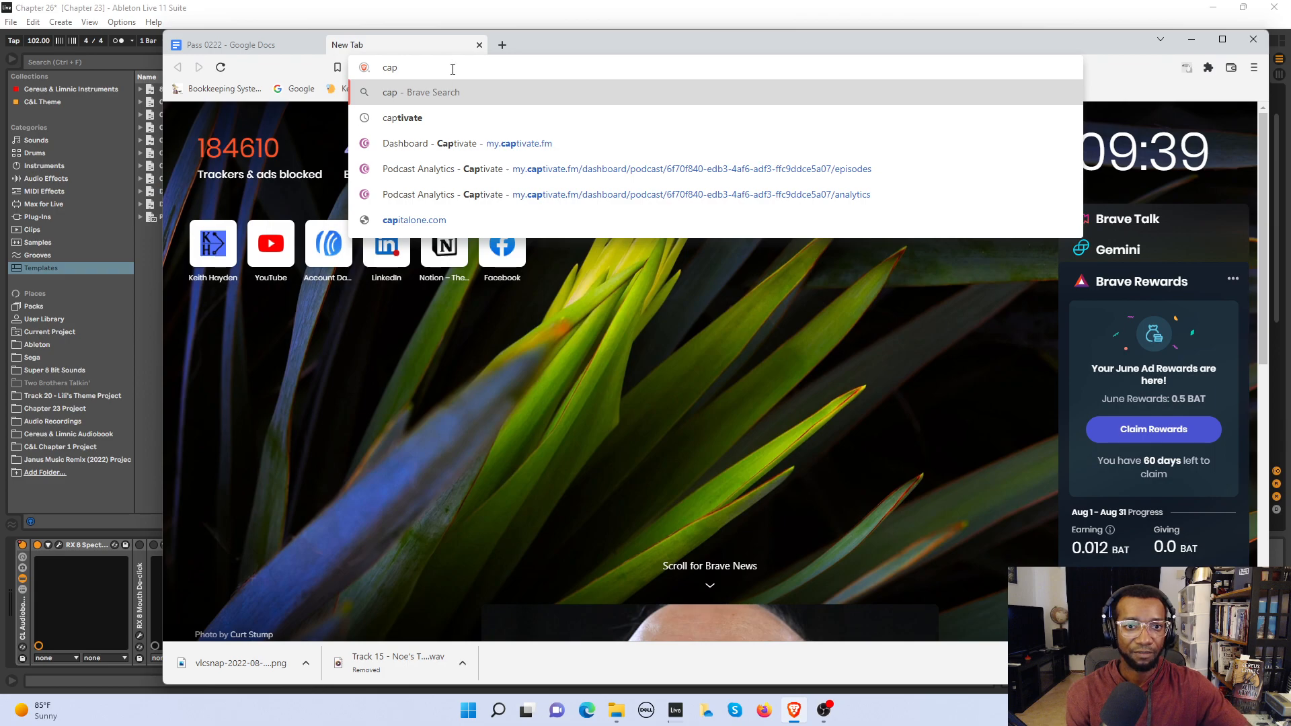
{"action": "left_click", "coordinate": [463, 144]}
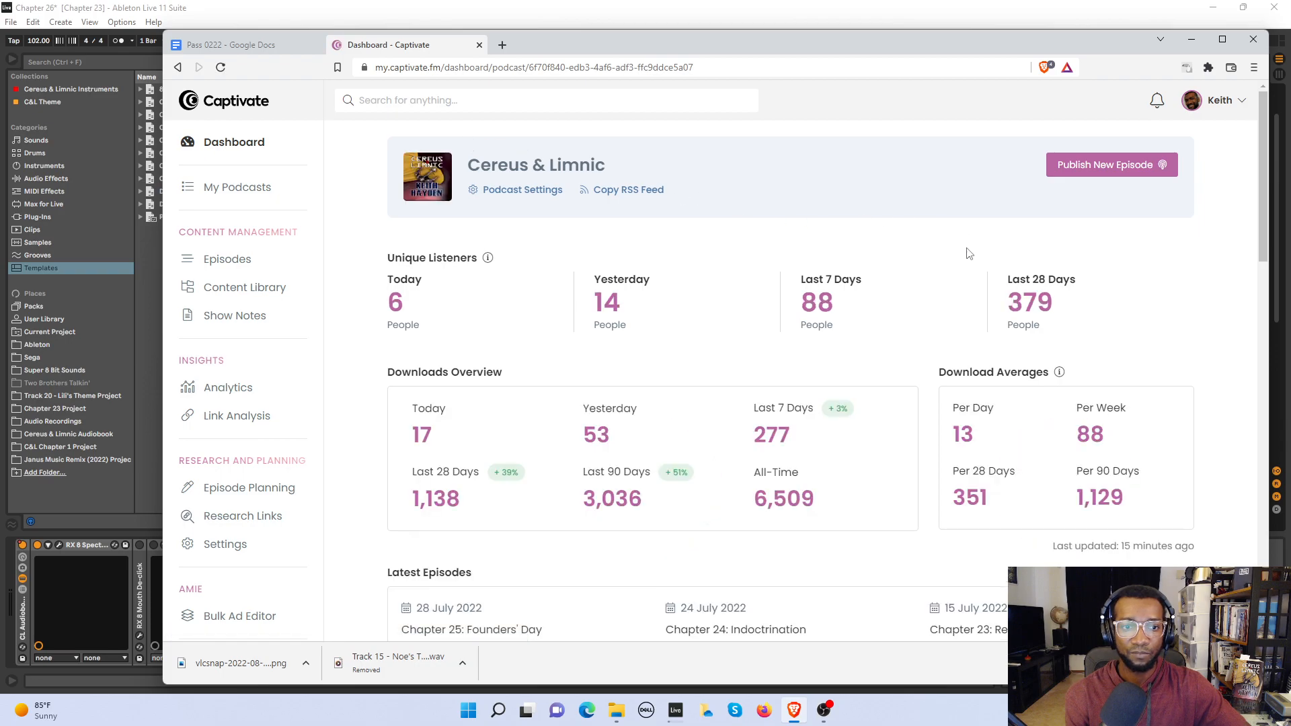
{"action": "left_click", "coordinate": [1126, 166]}
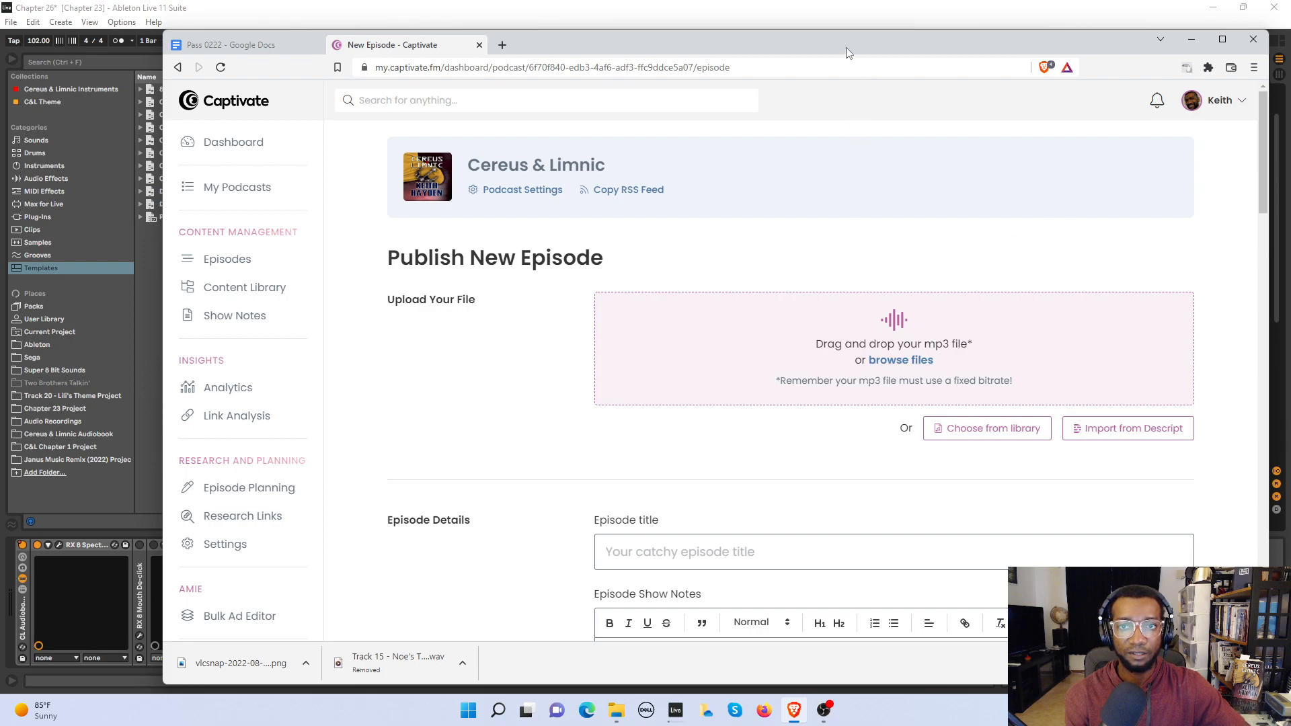
{"action": "left_click_drag", "start_coordinate": [846, 47], "coordinate": [784, 16]}
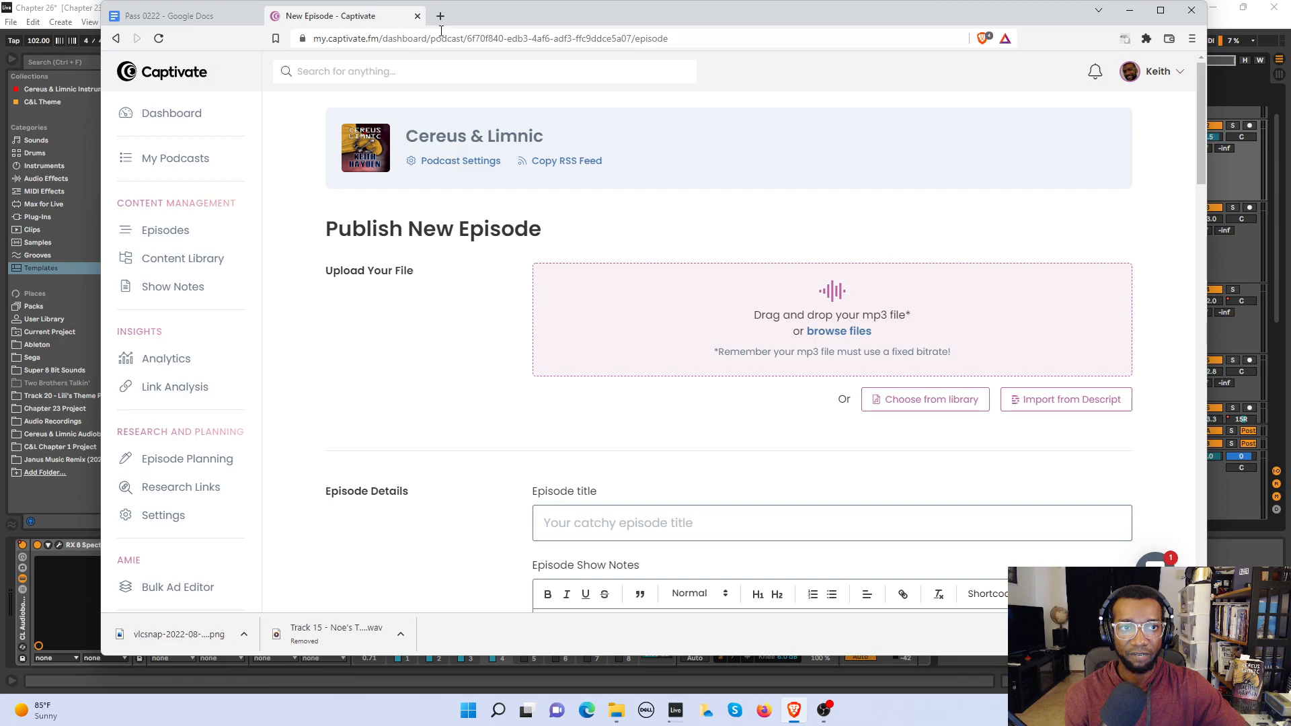
Step: Open Captivate in a second browser tab, and open the "Chapter 25: Founders' Day" episode for editing as a reference
{"action": "left_click", "coordinate": [439, 15]}
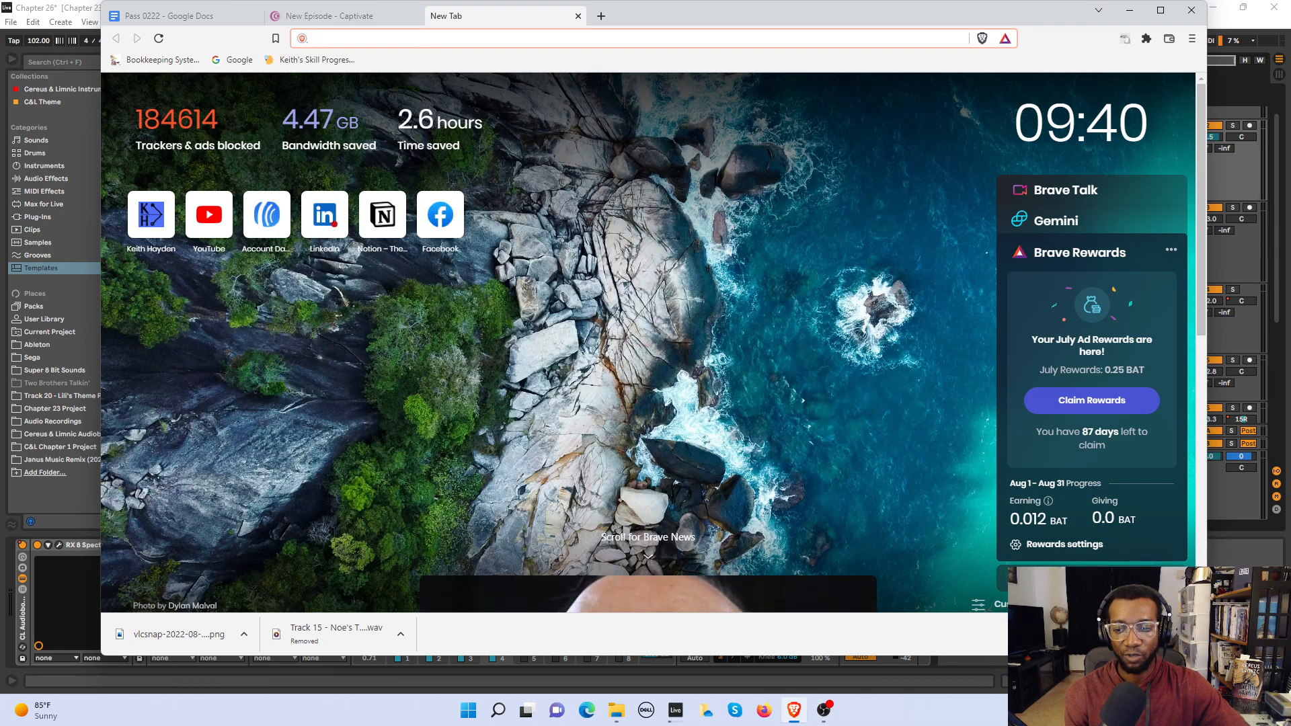
{"action": "left_click", "coordinate": [1192, 634]}
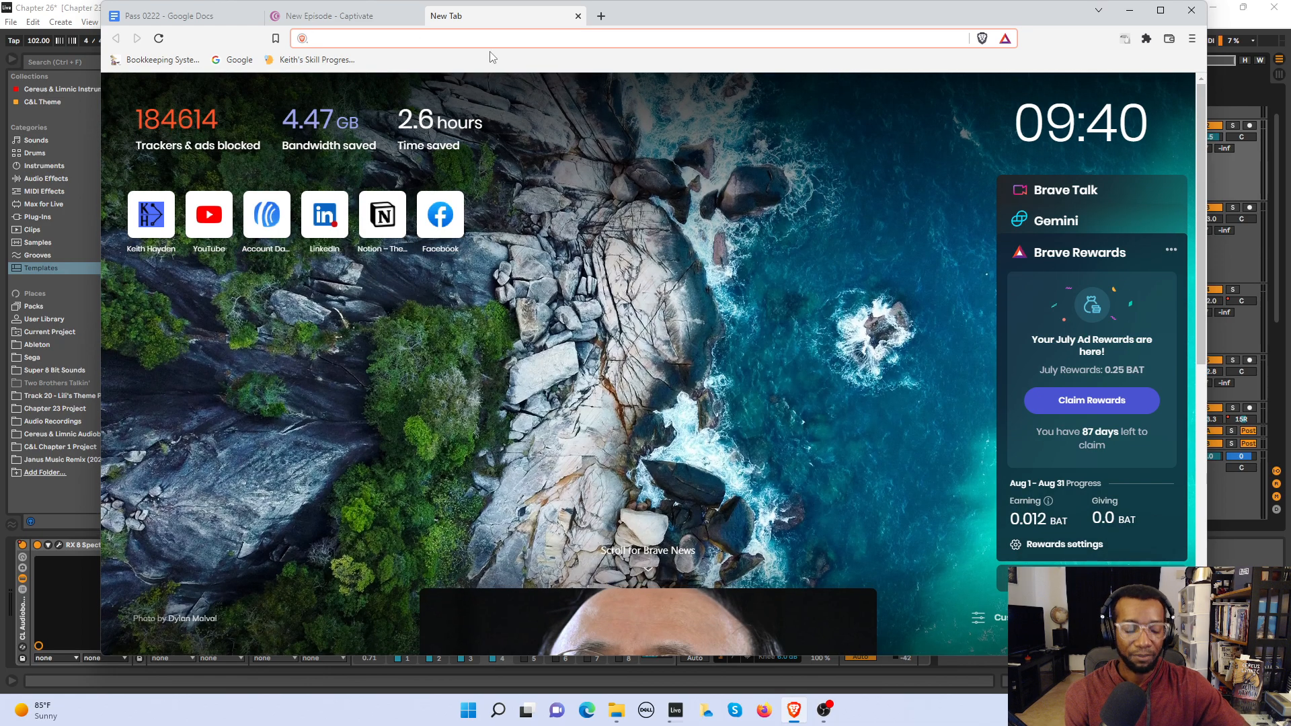
{"action": "type", "text": "captivate.fm"}
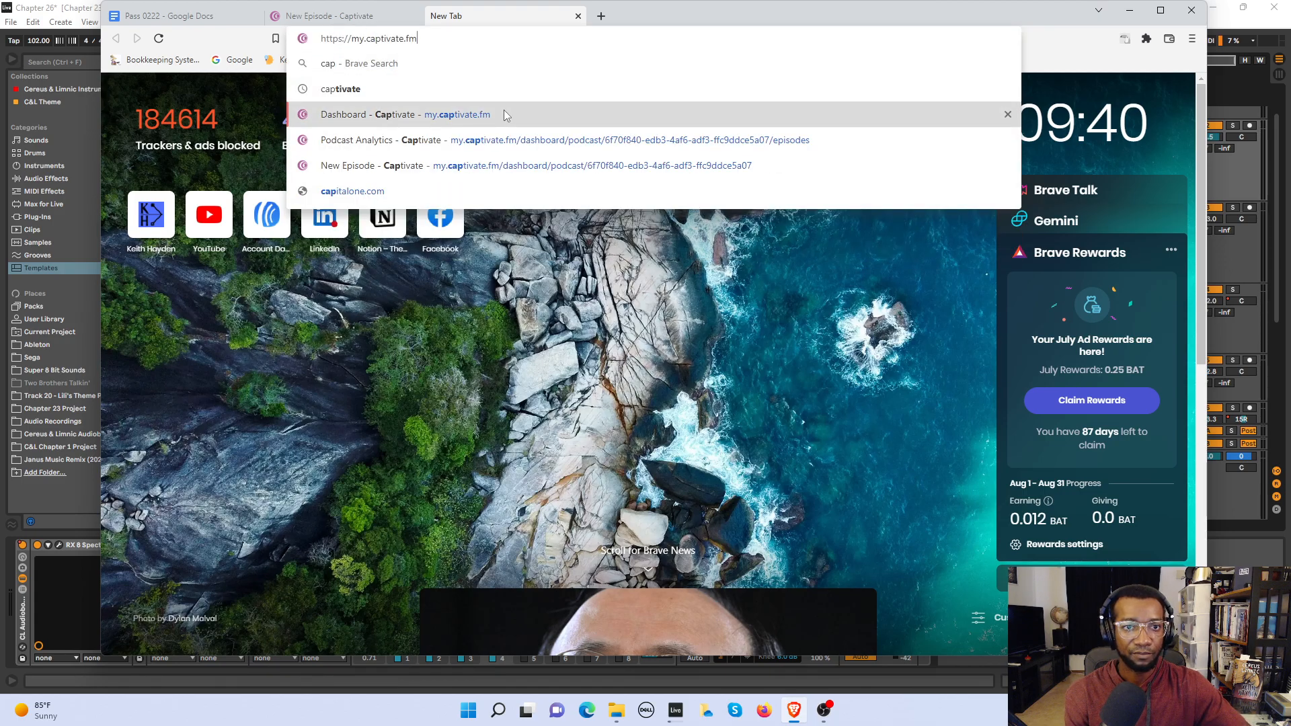
{"action": "left_click", "coordinate": [503, 111]}
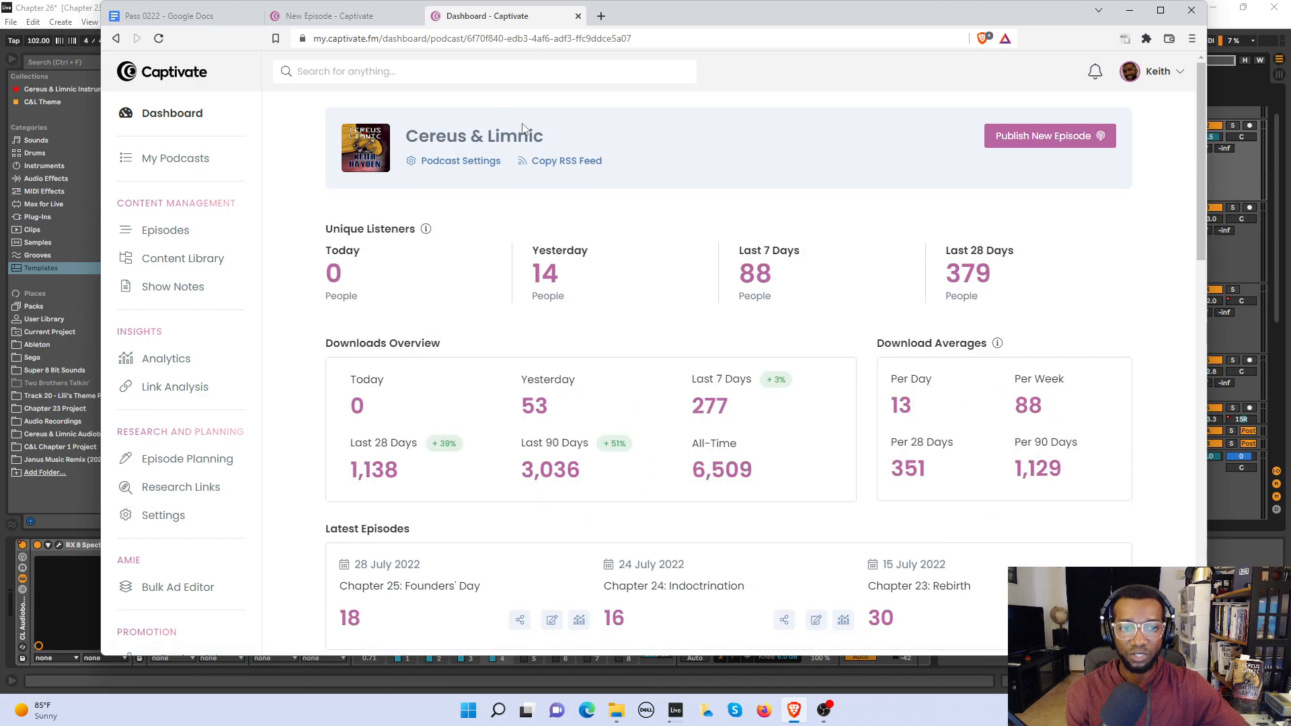
{"action": "left_click", "coordinate": [1041, 137]}
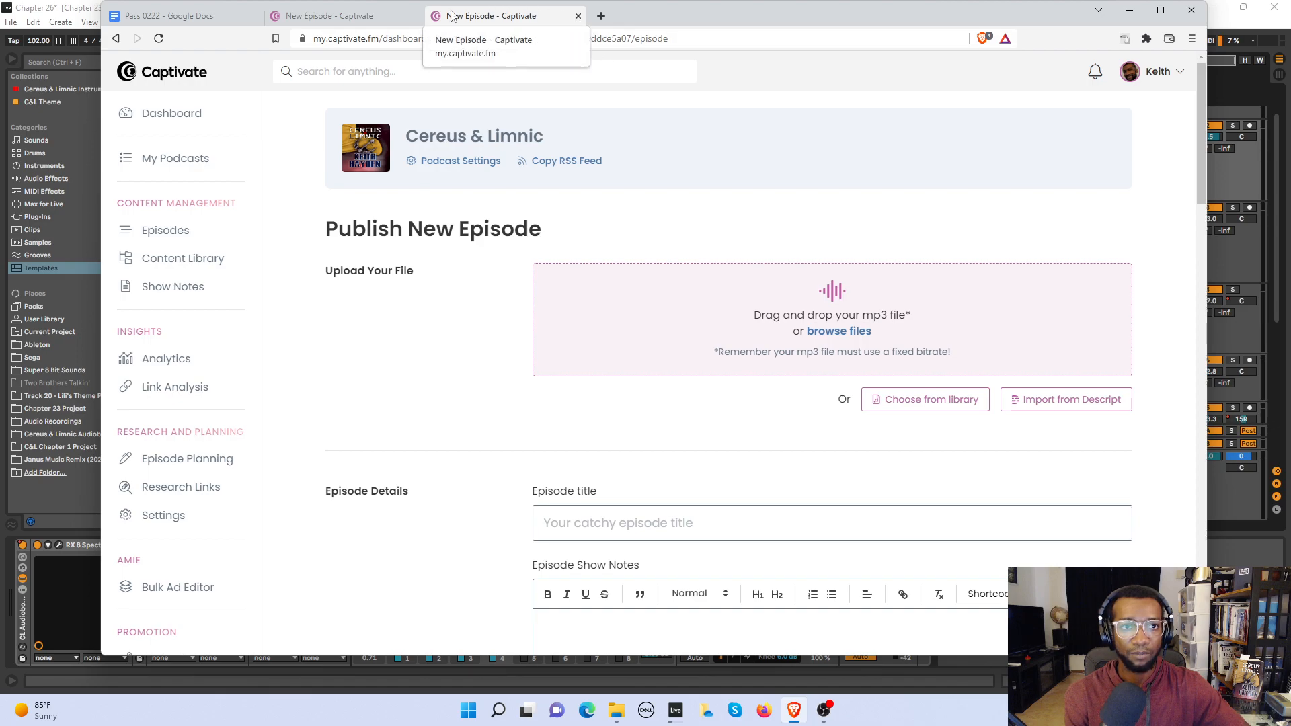
{"action": "left_click", "coordinate": [177, 231]}
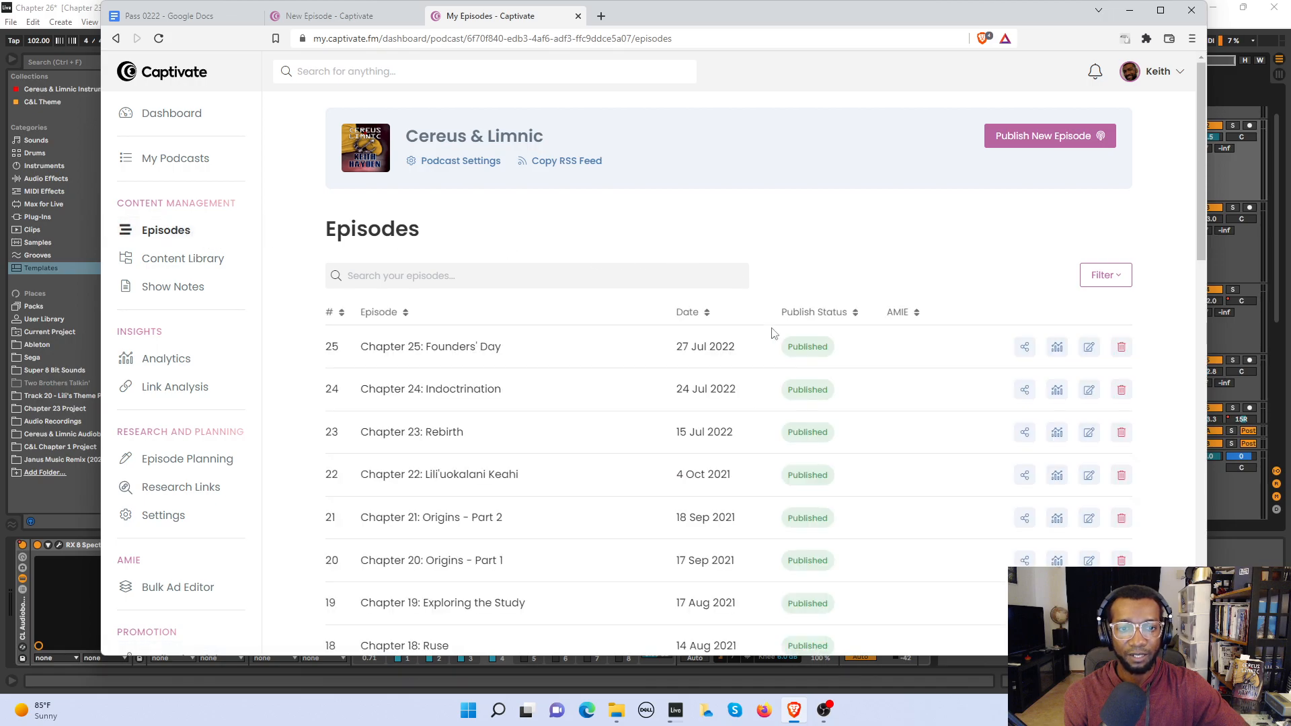
{"action": "left_click", "coordinate": [1089, 348]}
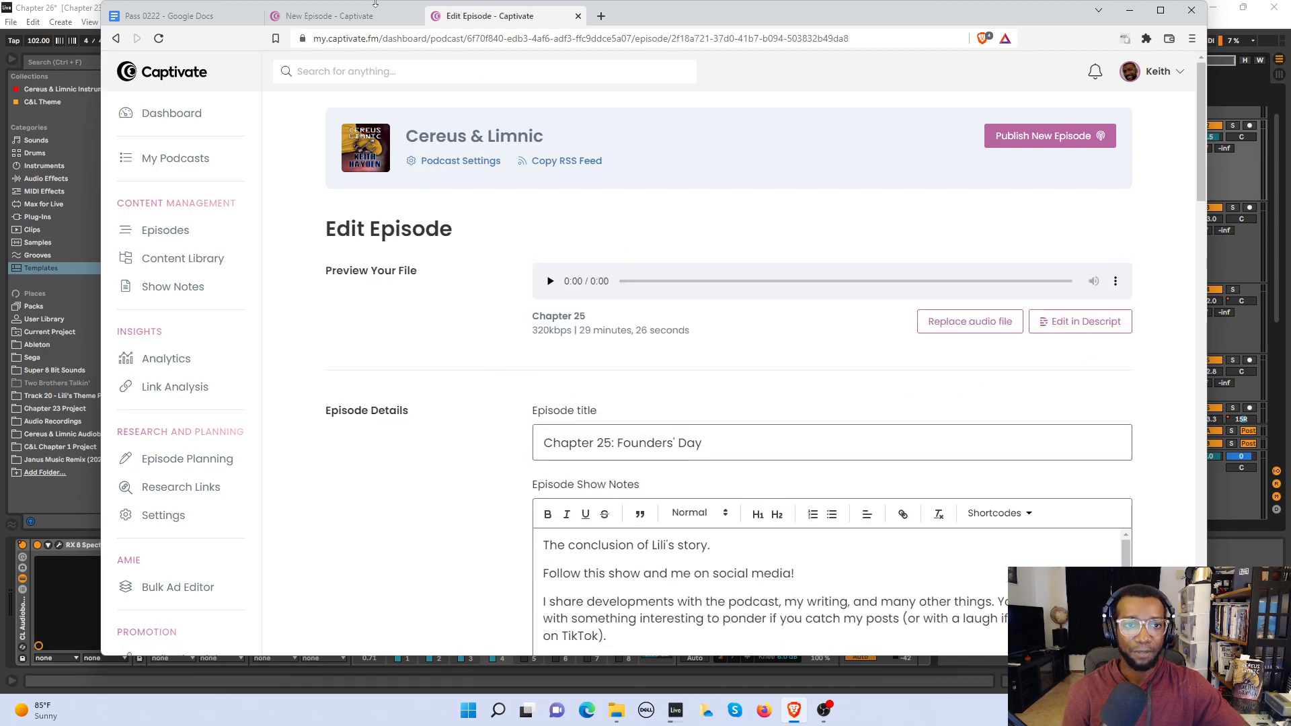
Step: Copy the chapter prefix from the Chapter 25 title, and use it to title the new episode "Chapter 26: Device Avatar"
{"action": "left_click", "coordinate": [543, 444]}
{"action": "left_click_drag", "start_coordinate": [543, 444], "coordinate": [615, 446]}
{"action": "key", "text": "ctrl+c"}
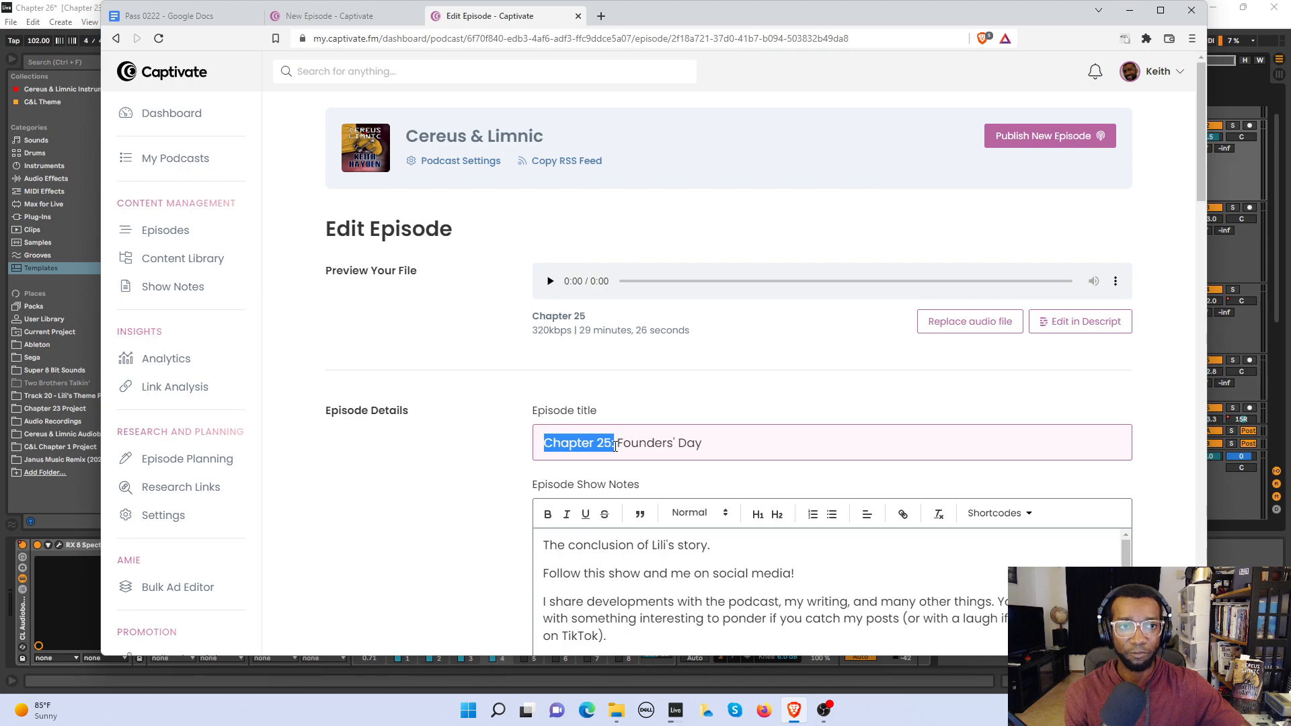
{"action": "left_click", "coordinate": [358, 19]}
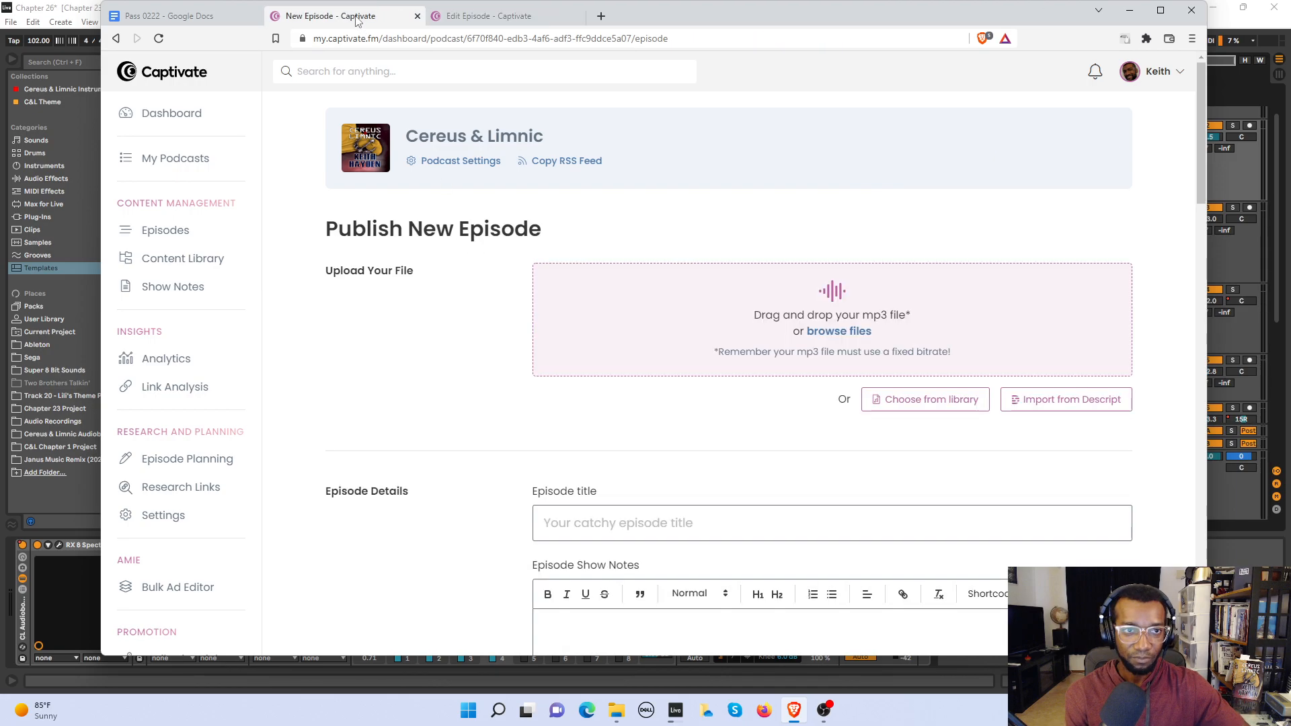
{"action": "left_click", "coordinate": [627, 515]}
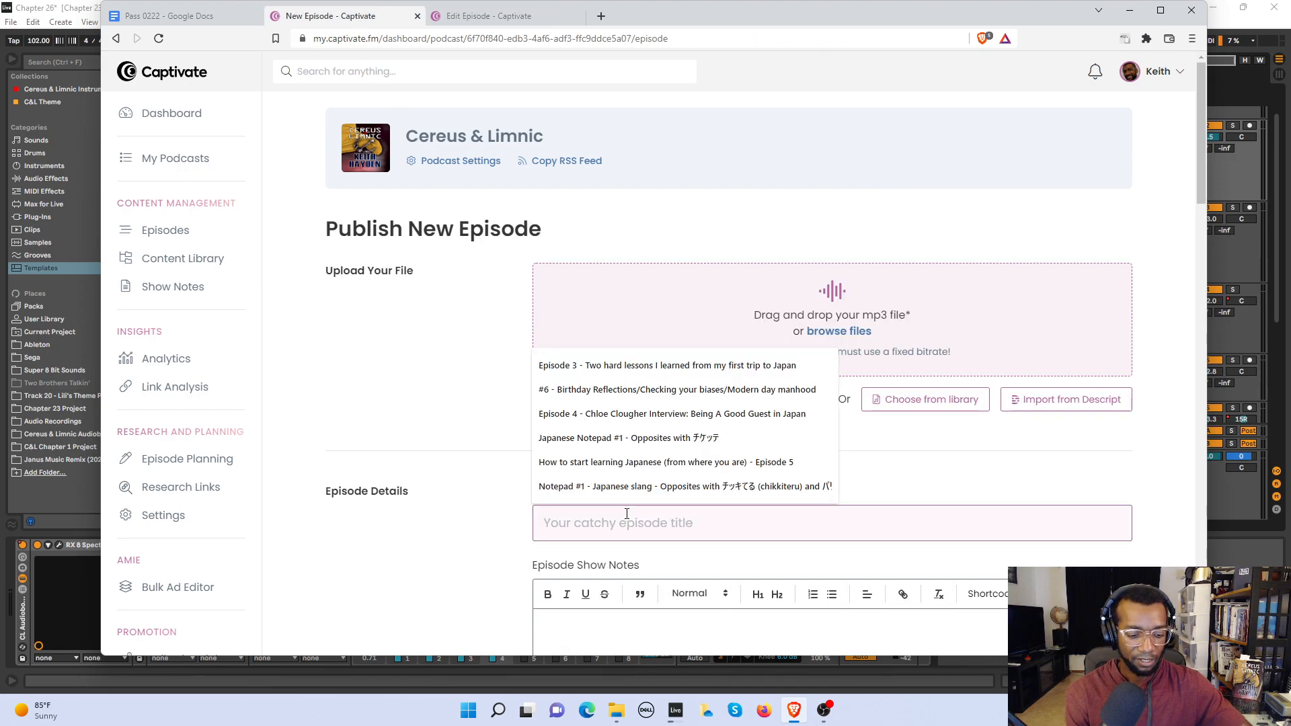
{"action": "key", "text": "ctrl+v"}
{"action": "key", "text": "BackSpace"}
{"action": "key", "text": "BackSpace"}
{"action": "type", "text": "6: "}
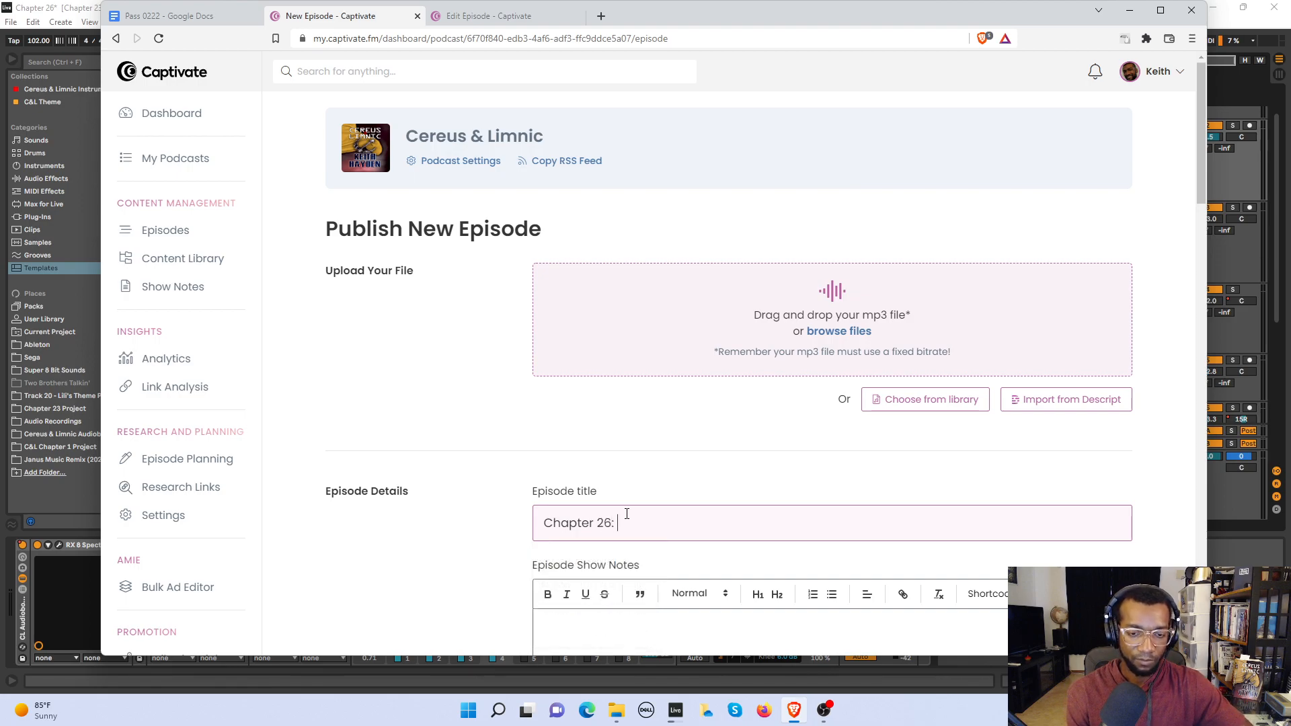
{"action": "type", "text": "Device "}
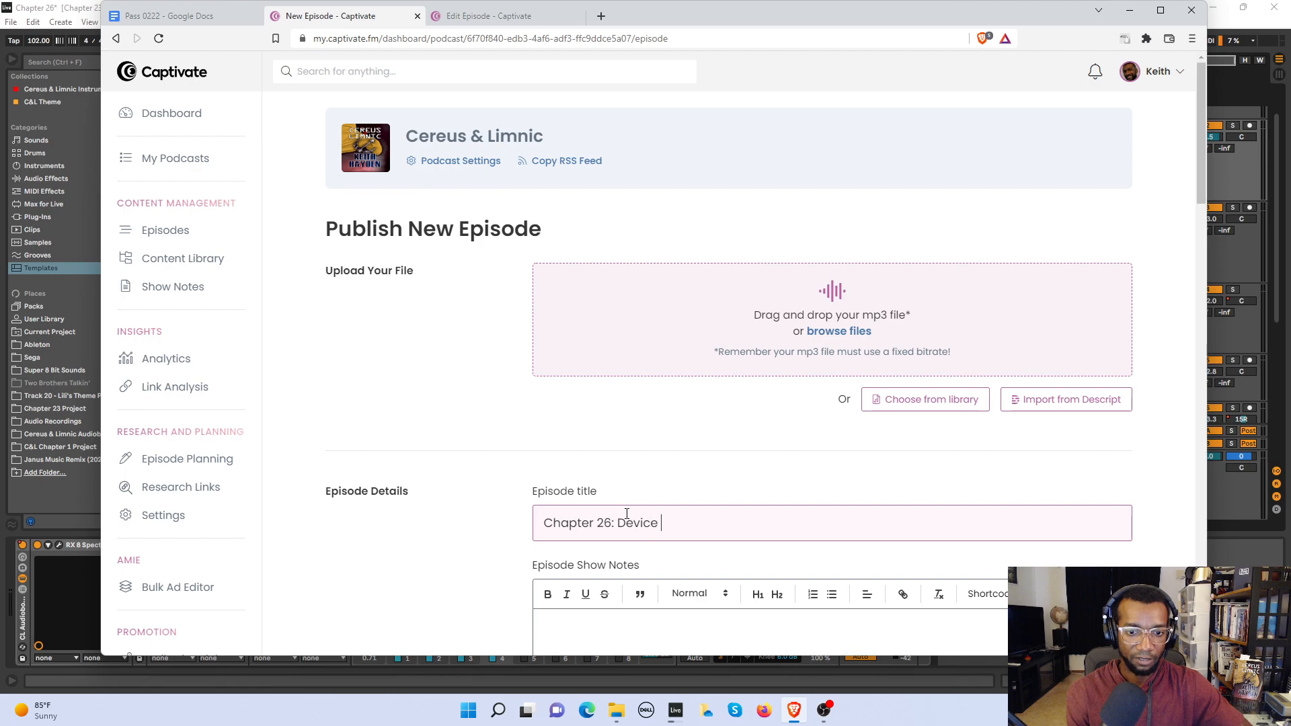
{"action": "type", "text": "Avatar"}
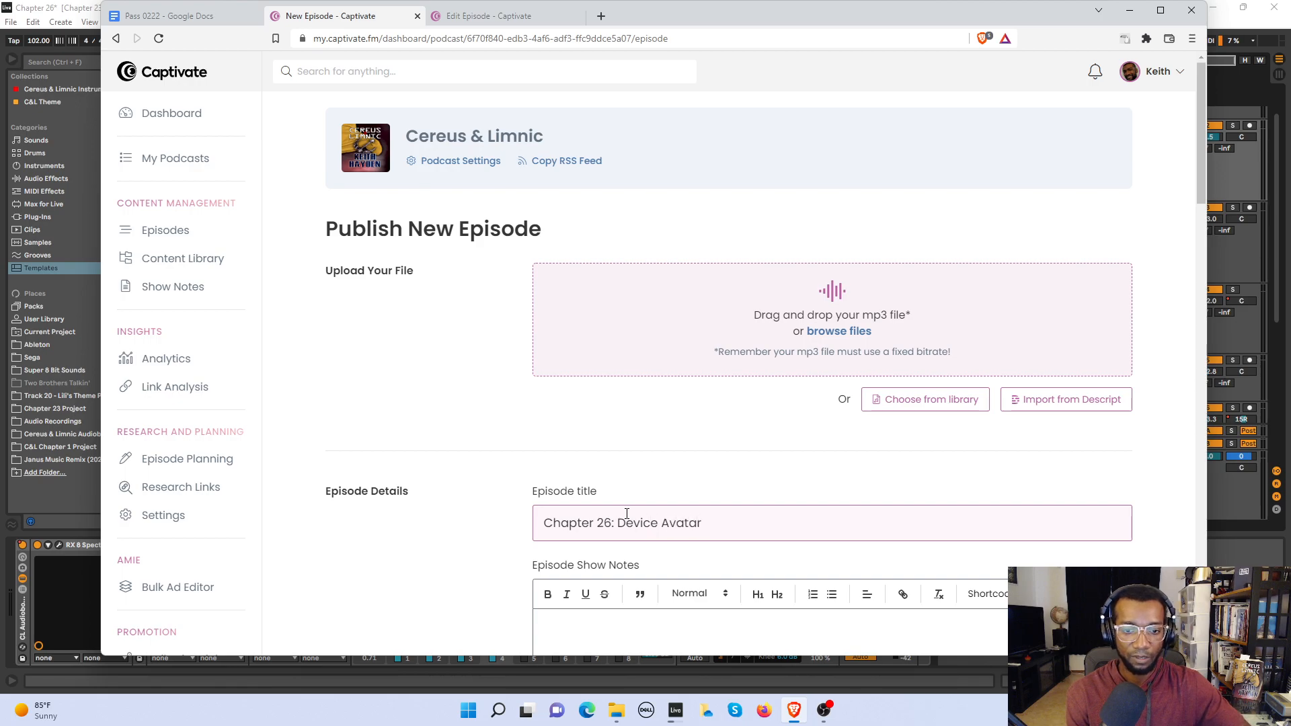
Step: Look over the Chapter 25 episode's show notes and the remaining detail fields of the new Chapter 26 episode
{"action": "left_click", "coordinate": [683, 625]}
{"action": "left_click", "coordinate": [478, 5]}
{"action": "scroll", "coordinate": [545, 193], "scroll_direction": "down", "scroll_amount": 1}
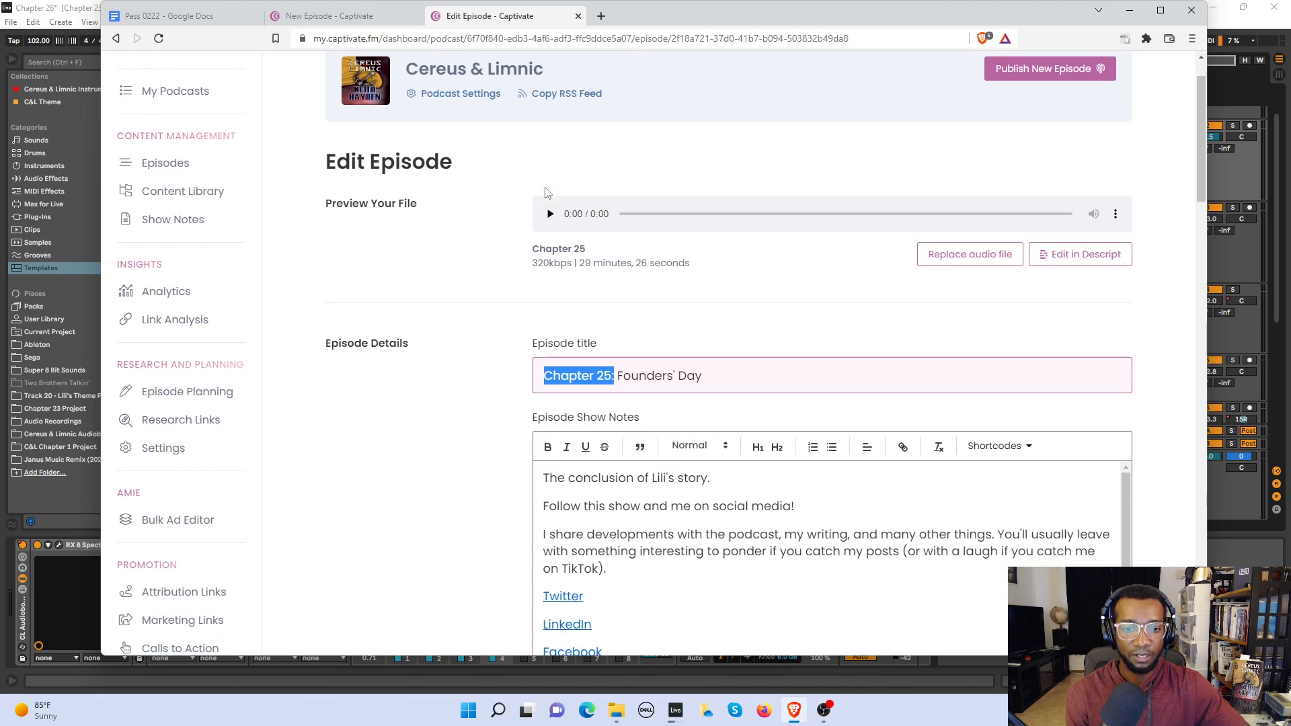
{"action": "left_click", "coordinate": [361, 8]}
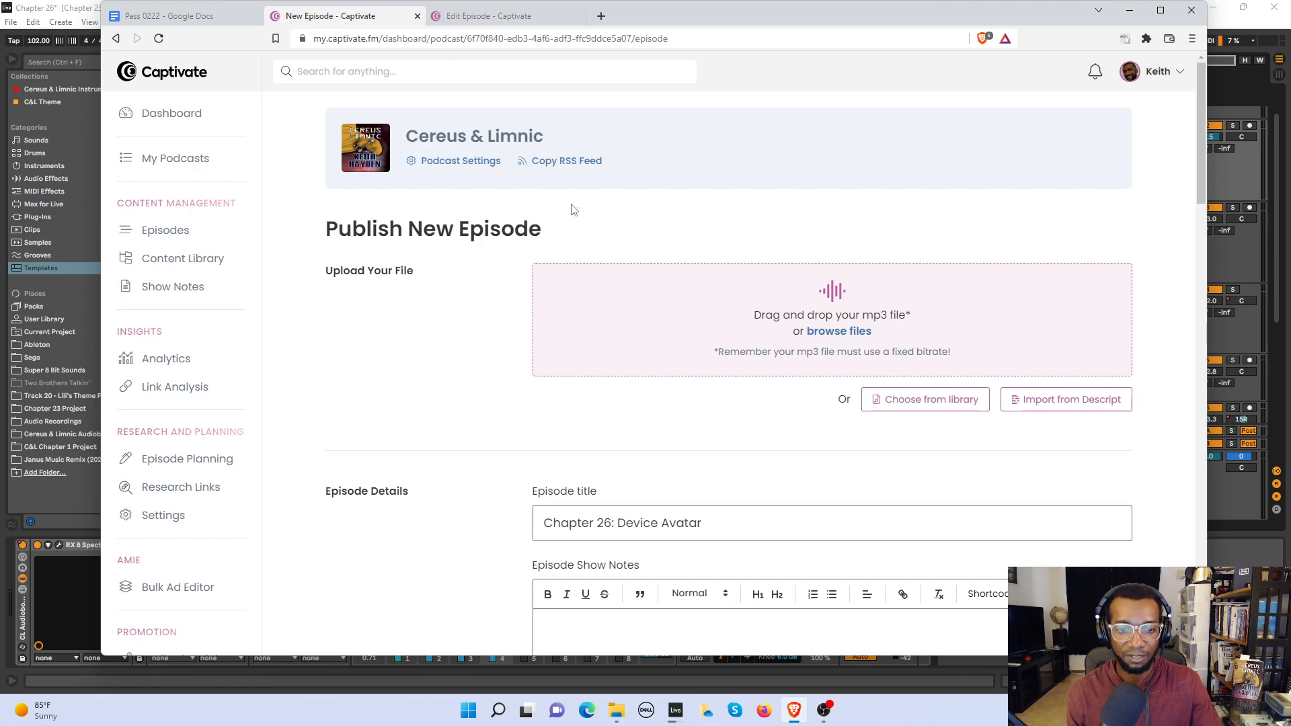
{"action": "scroll", "coordinate": [666, 383], "scroll_direction": "down", "scroll_amount": 9}
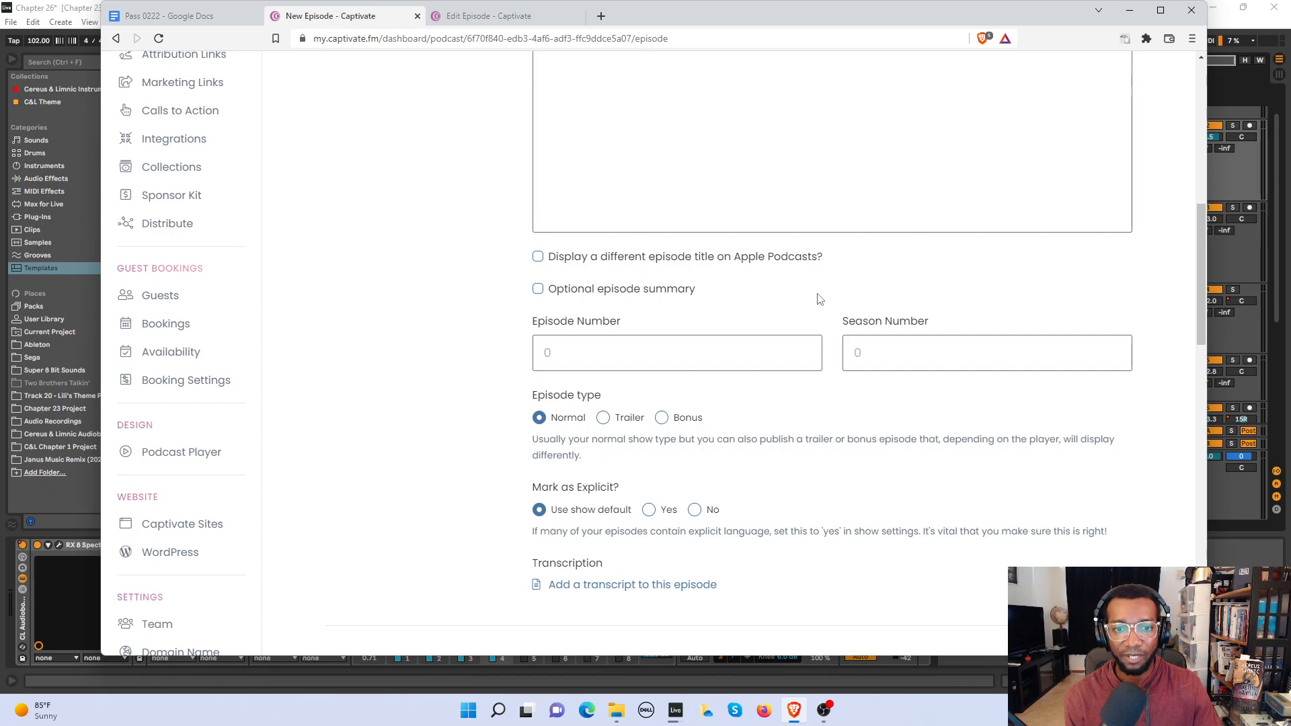
{"action": "scroll", "coordinate": [833, 301], "scroll_direction": "up", "scroll_amount": 4}
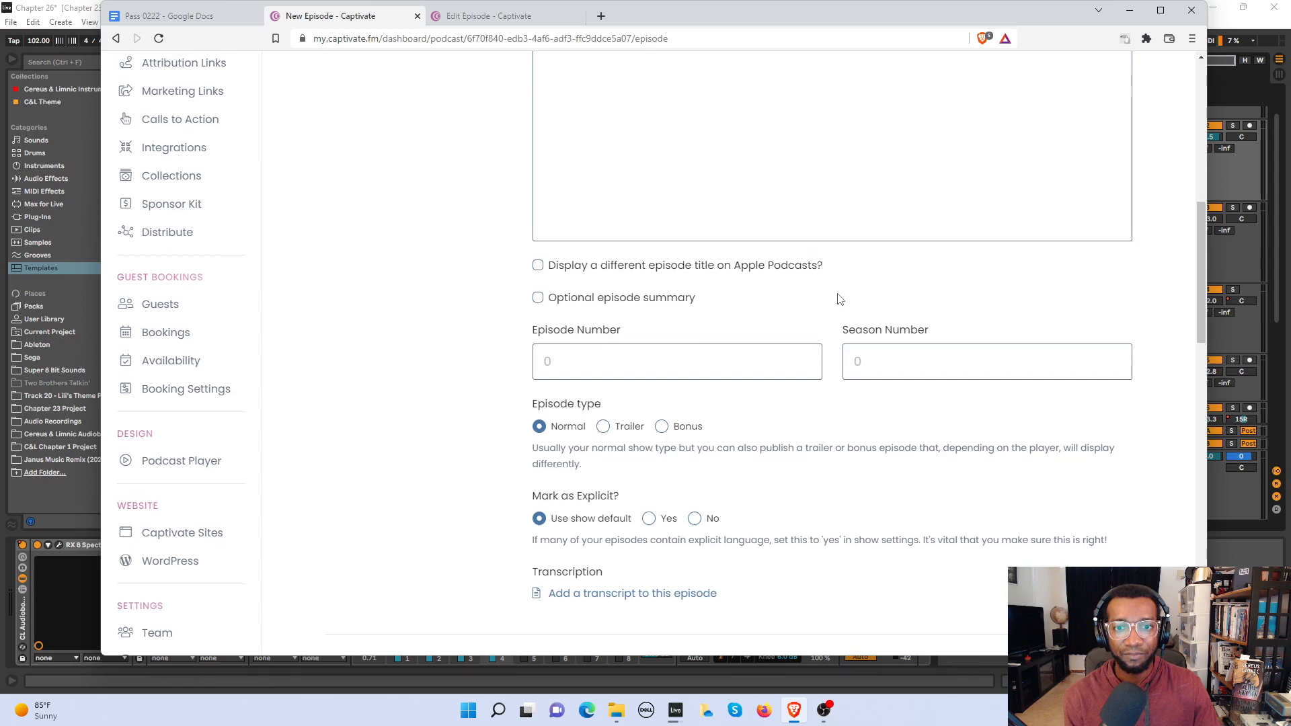
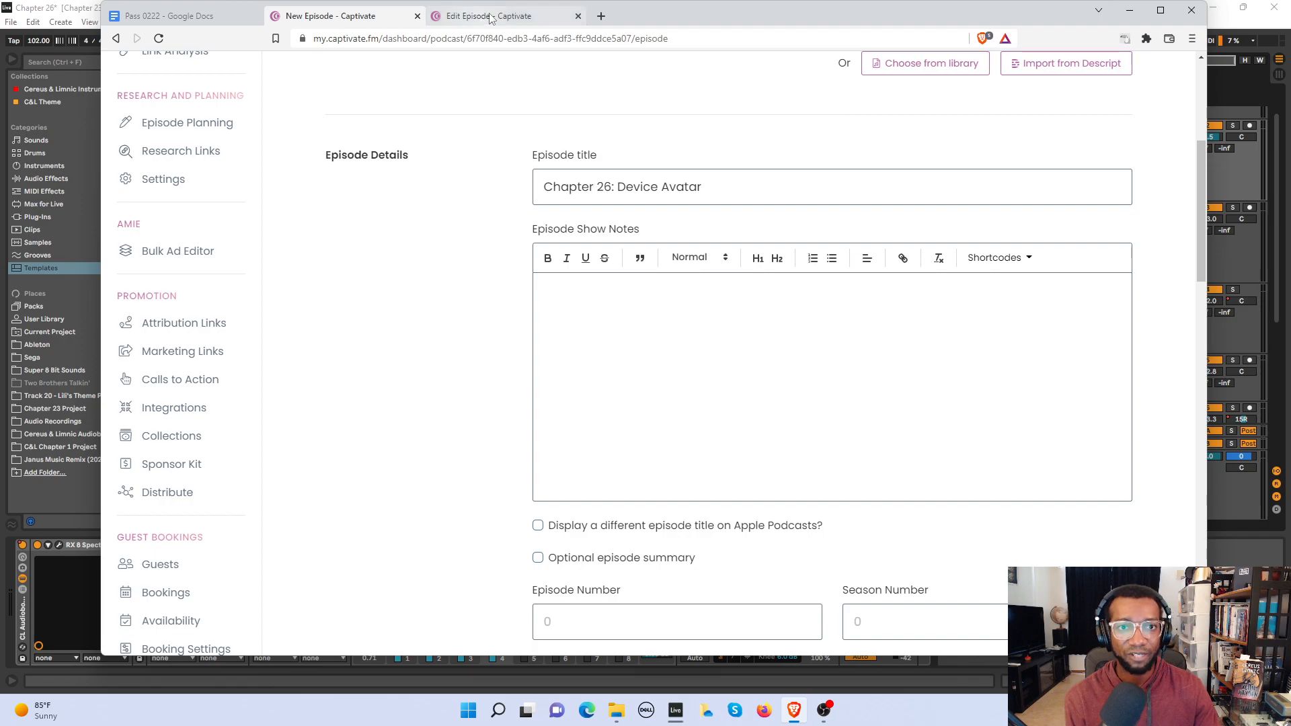
Step: Switch to Ableton Live and play the opening of the Chapter 26 narration from the start of the arrangement
{"action": "left_click_drag", "start_coordinate": [660, 14], "coordinate": [672, 67]}
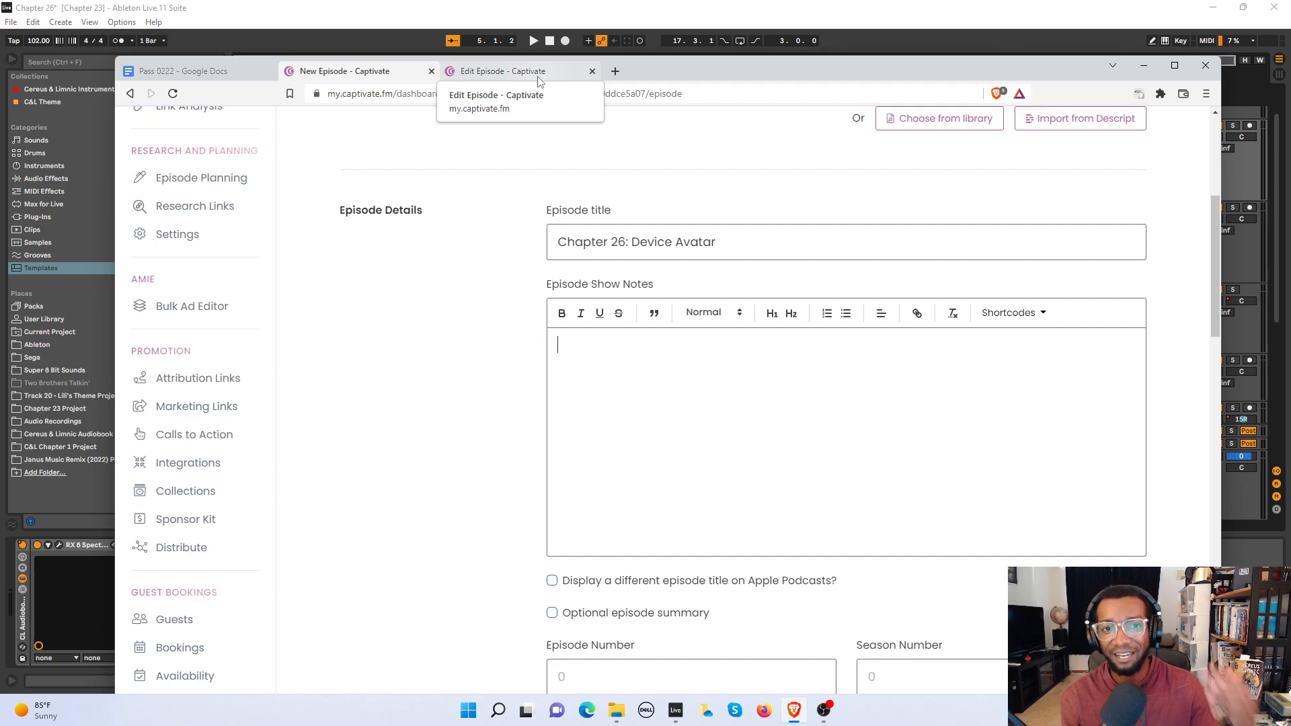
{"action": "left_click", "coordinate": [665, 28]}
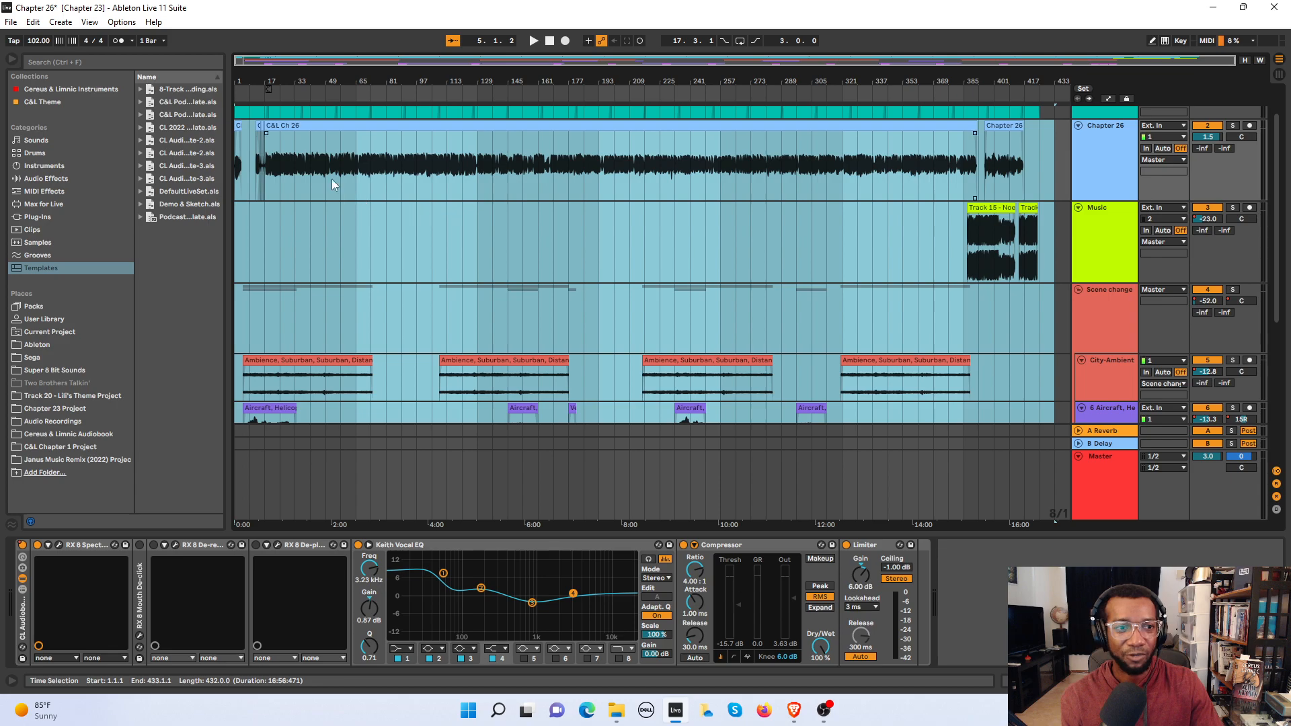
{"action": "left_click", "coordinate": [235, 180]}
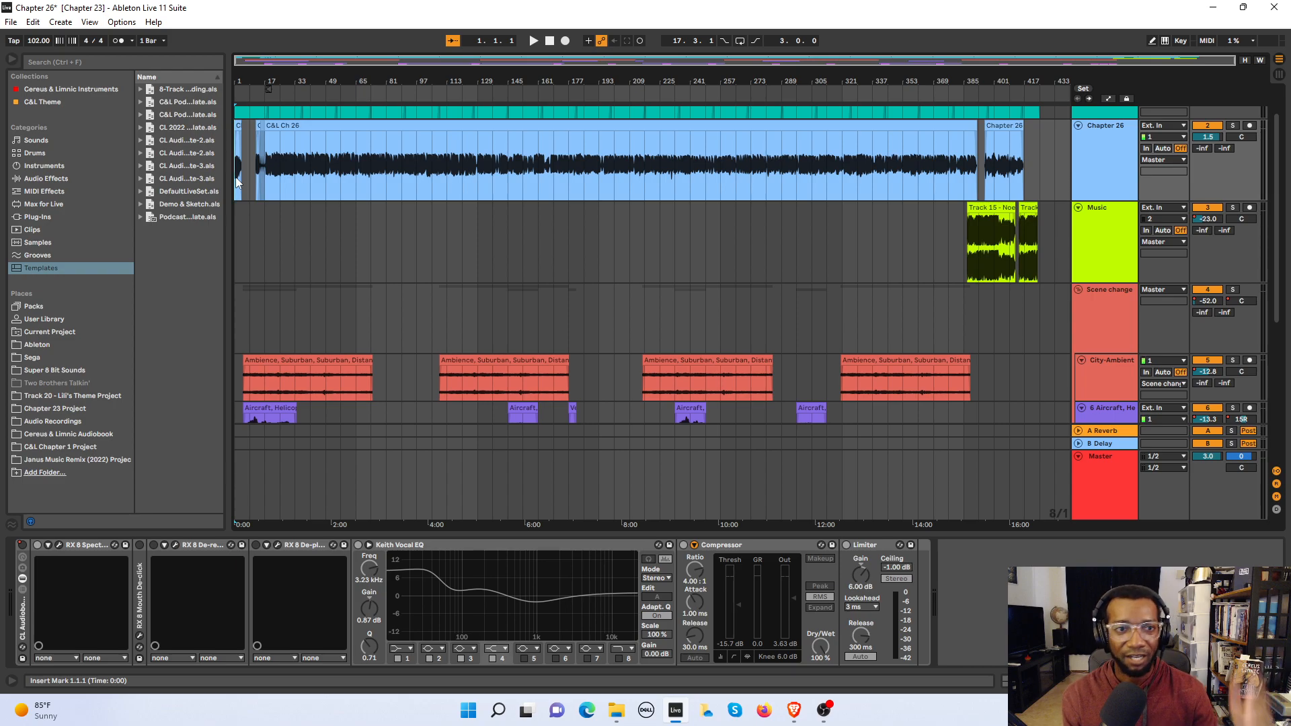
{"action": "key", "text": "space"}
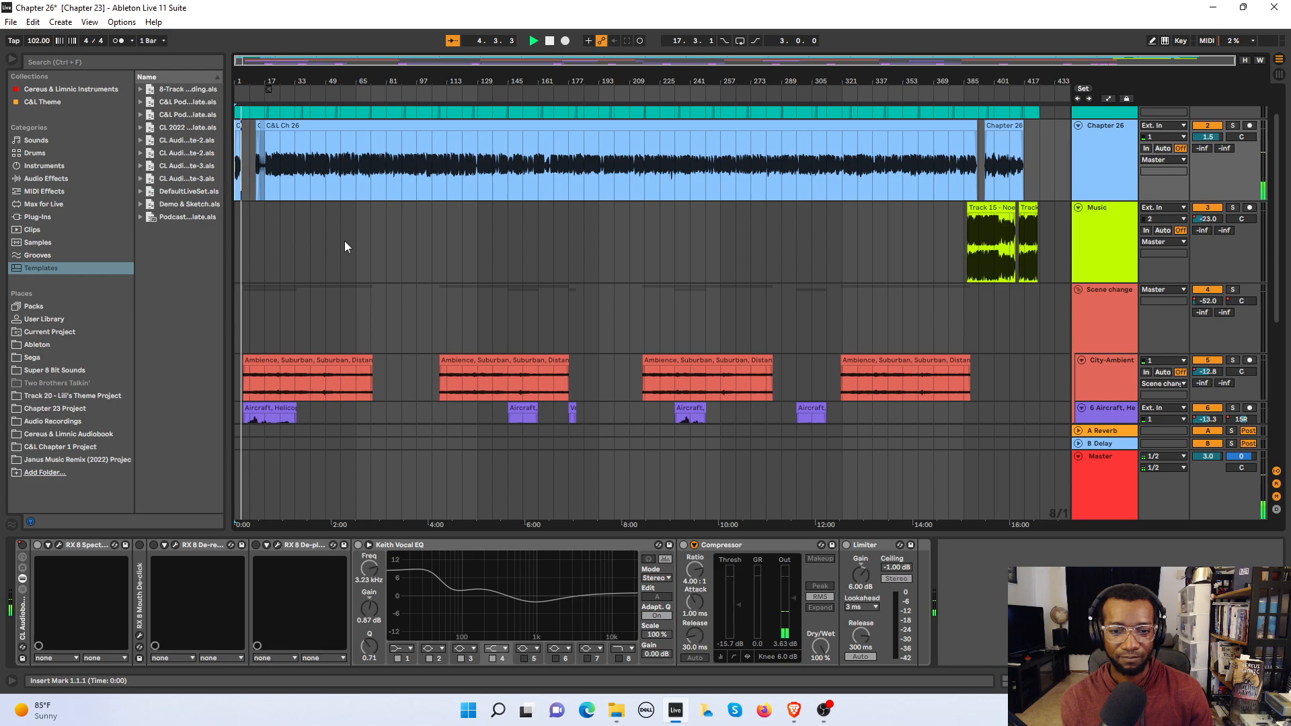
{"action": "key", "text": "space"}
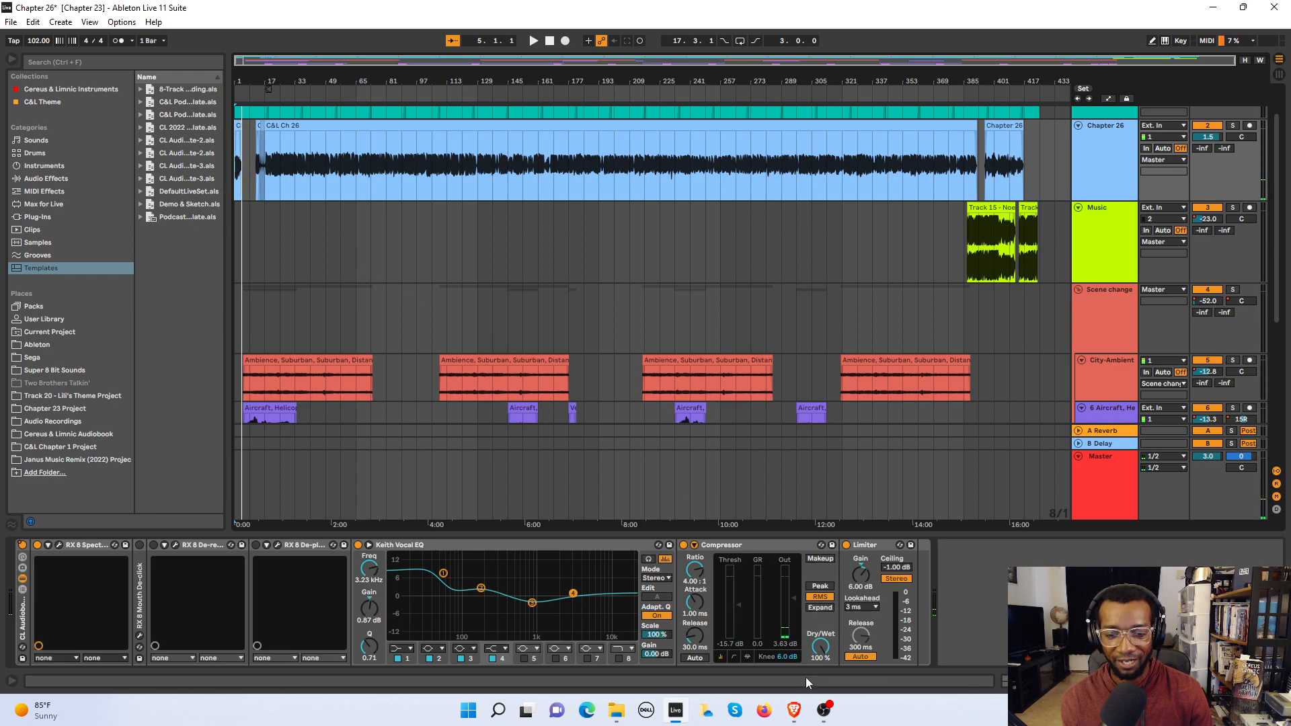
Step: Return to the new episode in the Brave browser and enter the show notes "Noe speaks to her best friend about...issues."
{"action": "left_click", "coordinate": [794, 710]}
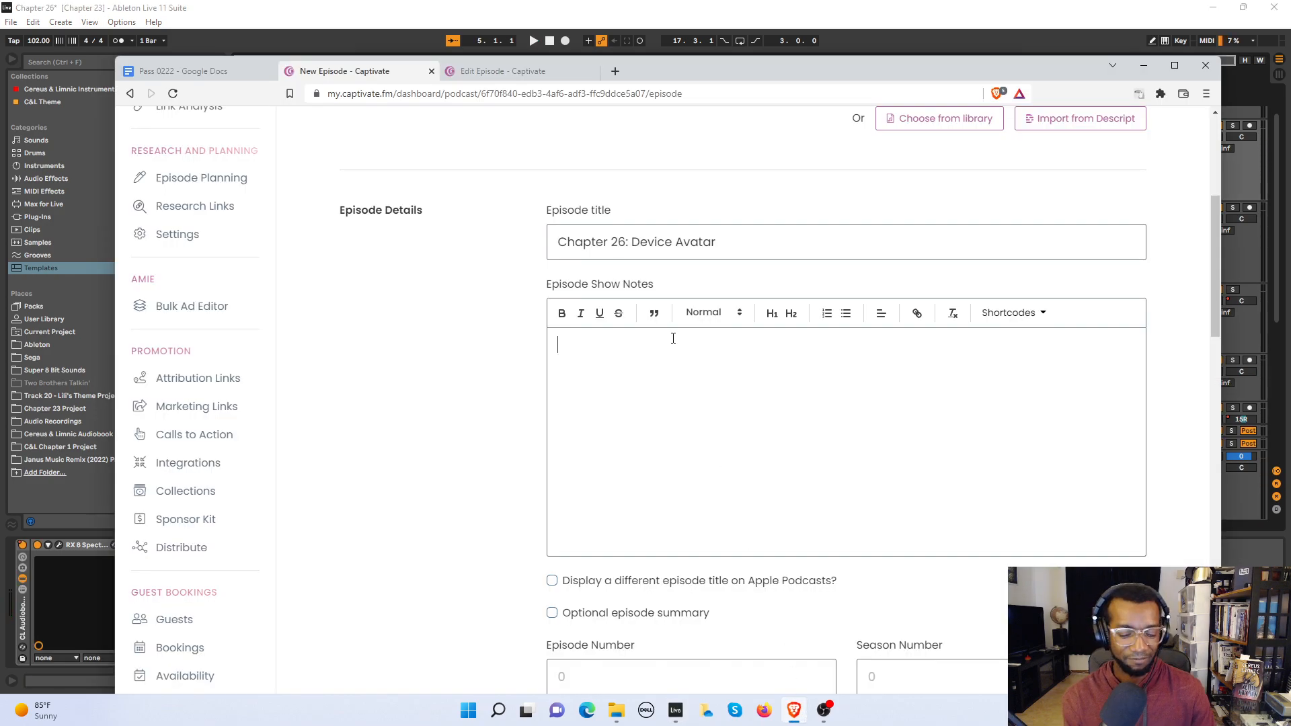
{"action": "type", "text": "Noe"}
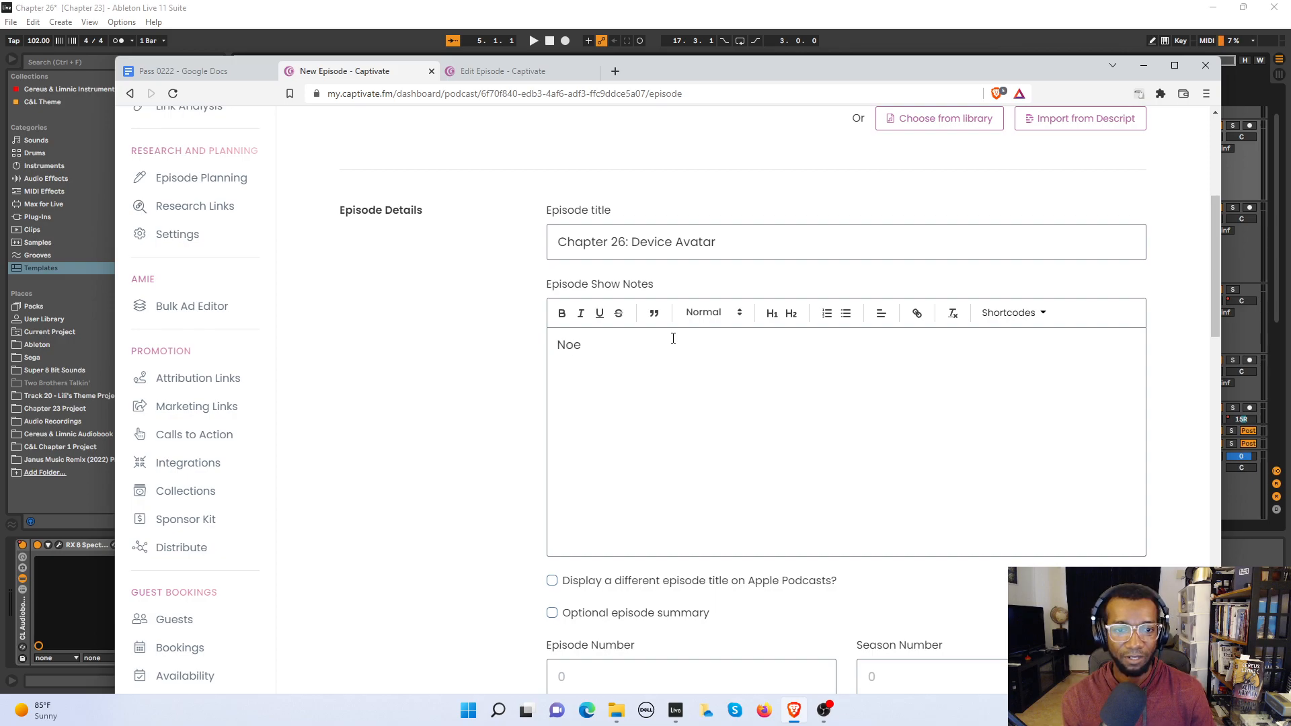
{"action": "type", "text": " spea"}
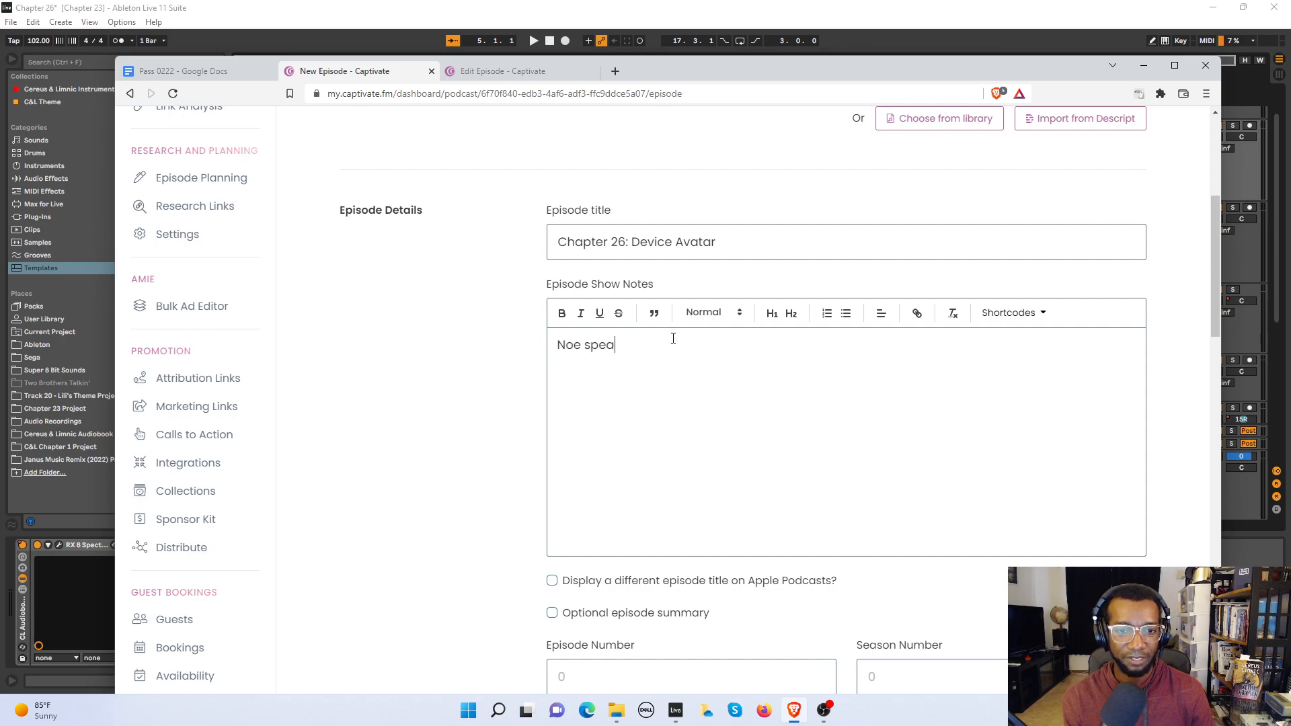
{"action": "type", "text": "ks to her best friend about...issues."}
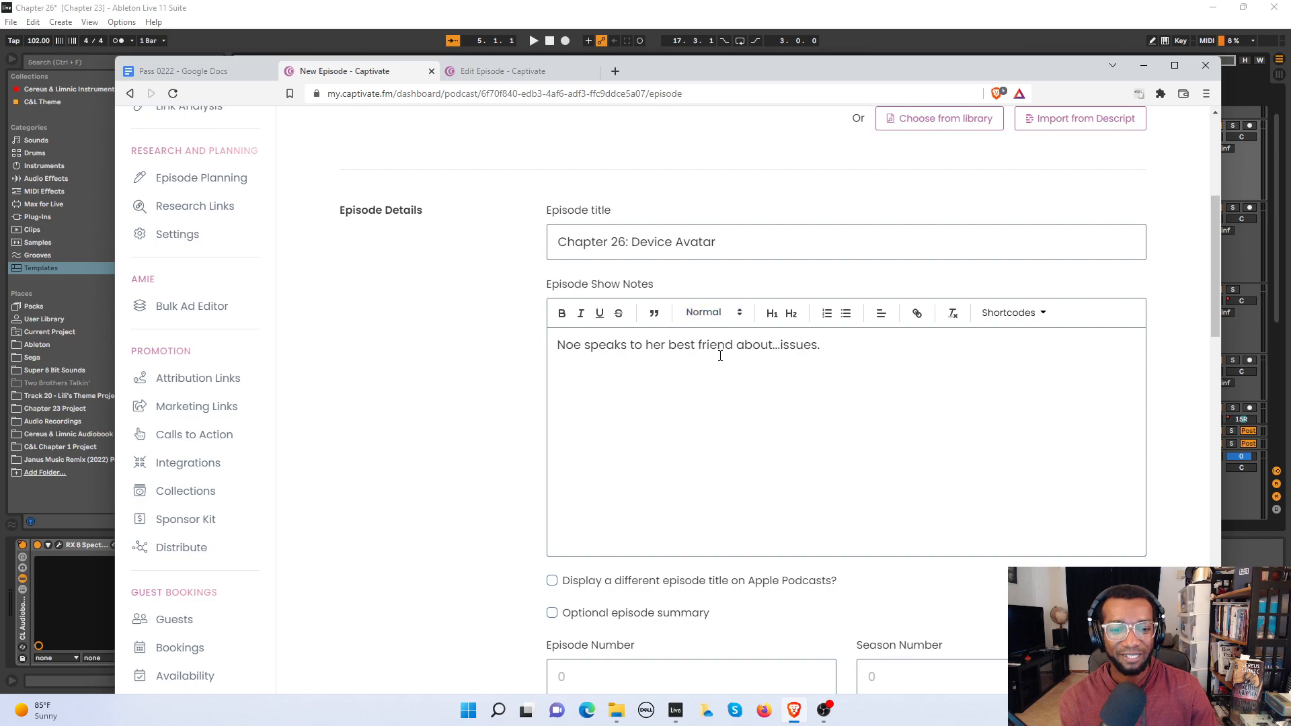
{"action": "scroll", "coordinate": [718, 353], "scroll_direction": "down", "scroll_amount": 3}
{"action": "scroll", "coordinate": [721, 362], "scroll_direction": "up", "scroll_amount": 2}
Step: Open the "Chapter 23: Rebirth" episode from the episode list and look over its show notes
{"action": "left_click", "coordinate": [546, 77]}
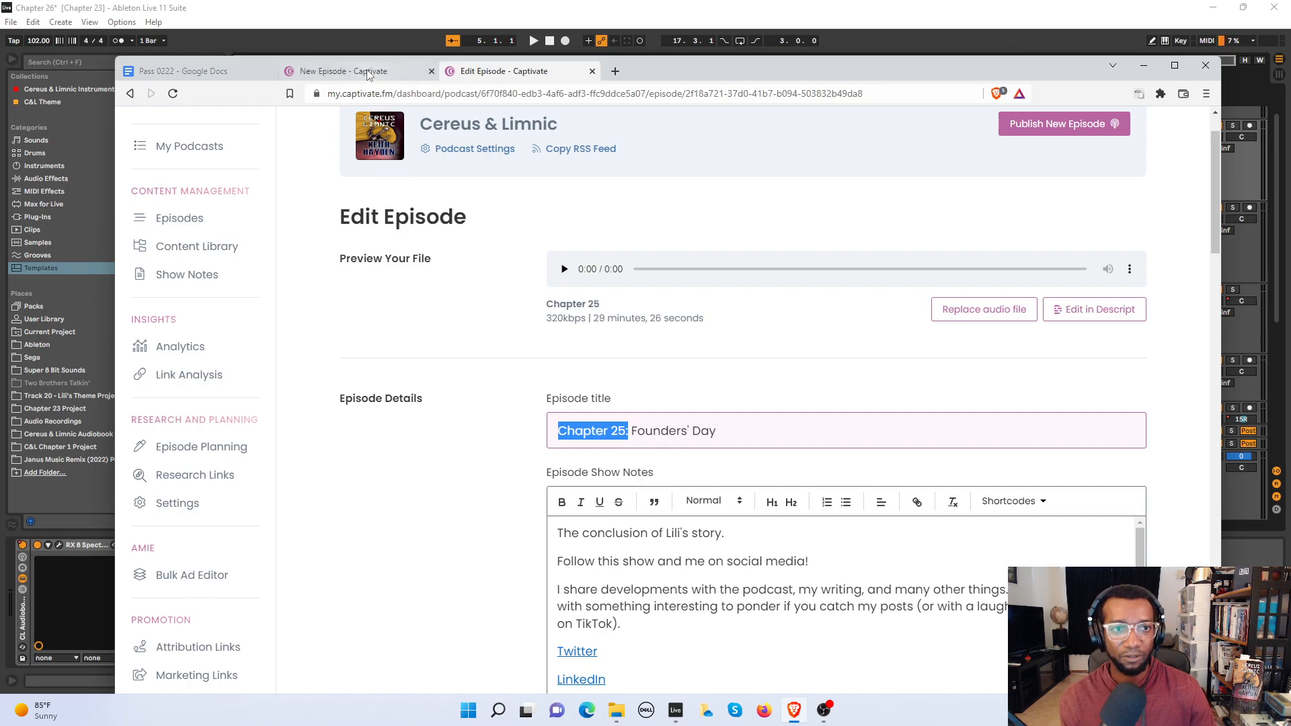
{"action": "left_click", "coordinate": [345, 71]}
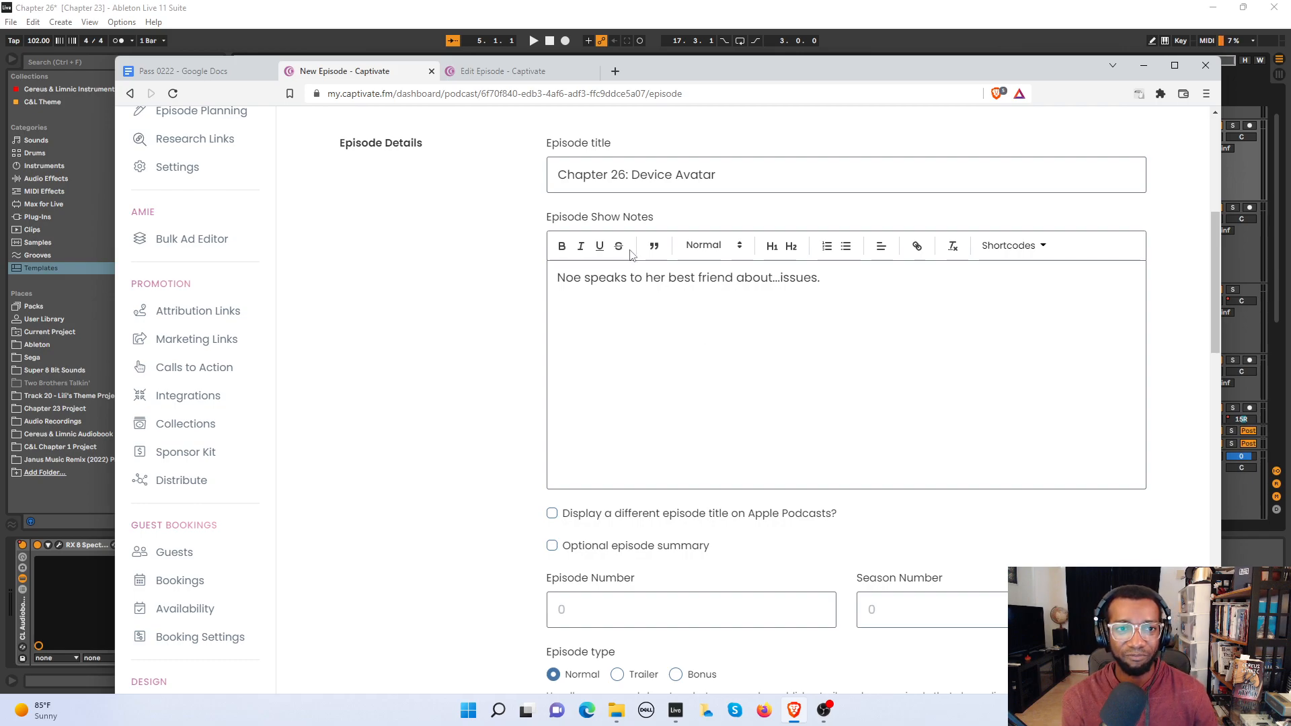
{"action": "left_click", "coordinate": [528, 75]}
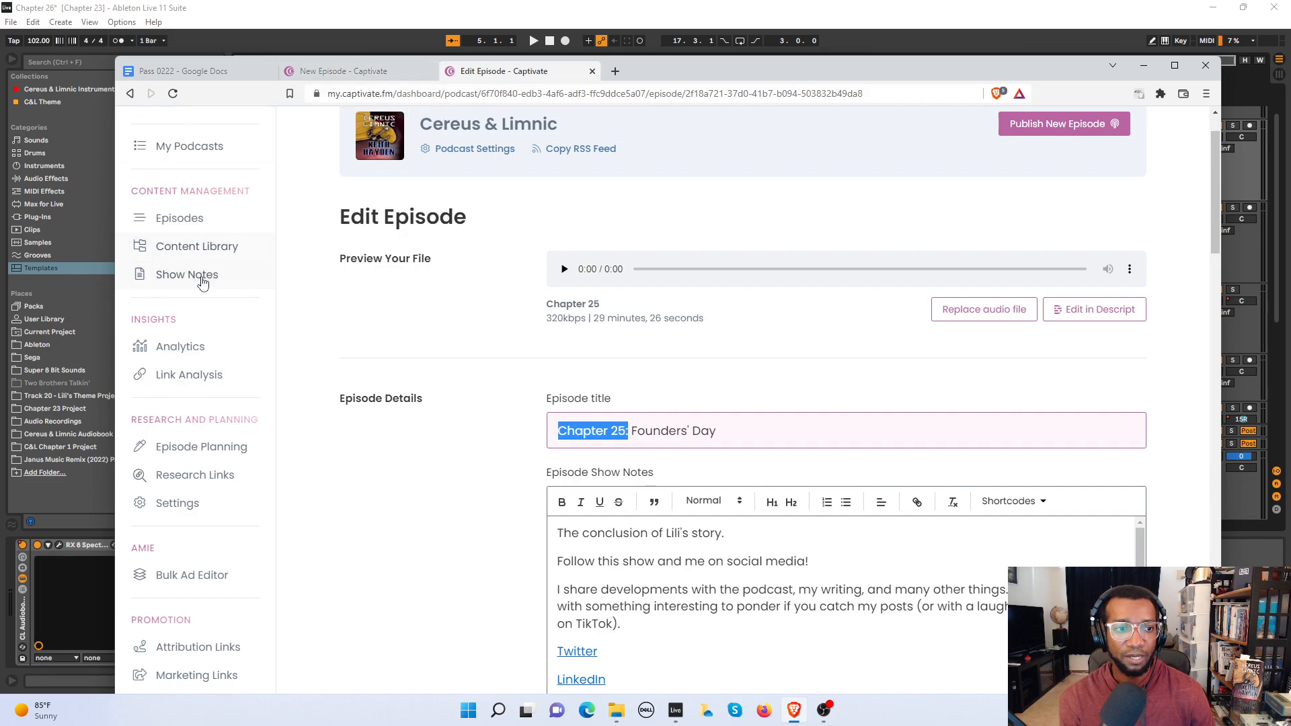
{"action": "left_click", "coordinate": [189, 231]}
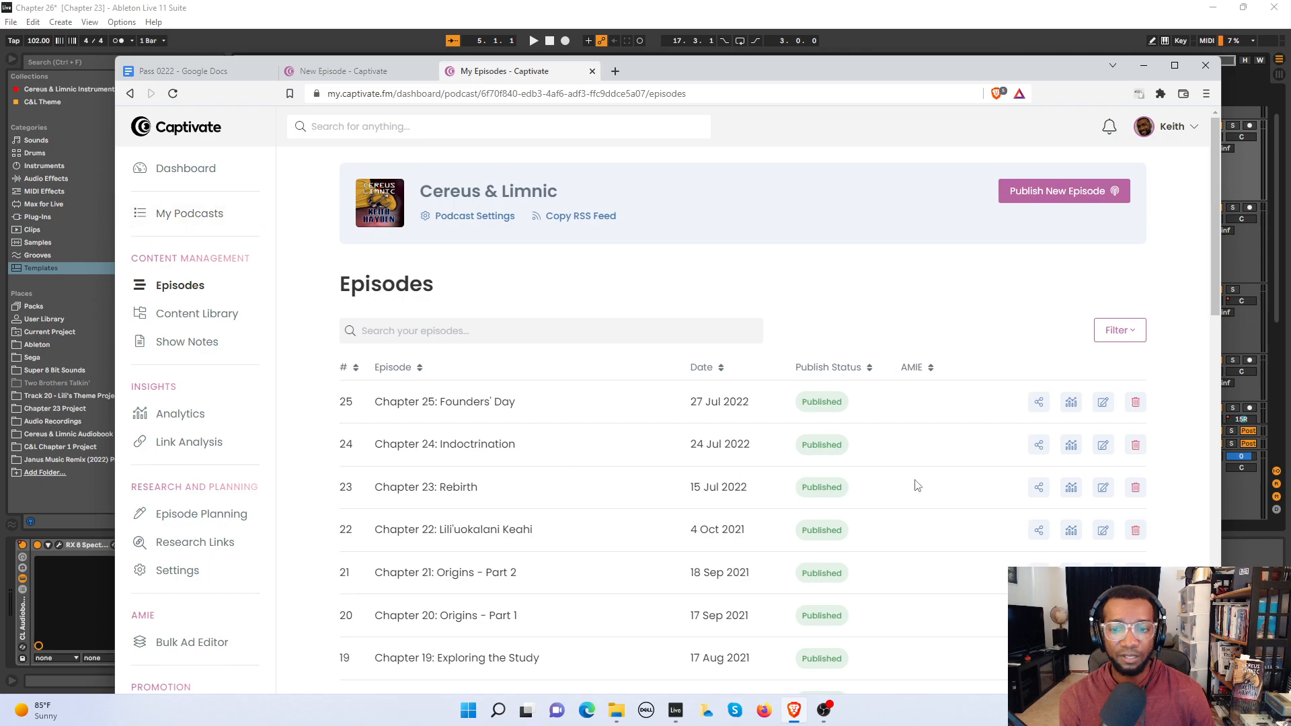
{"action": "left_click", "coordinate": [1103, 488]}
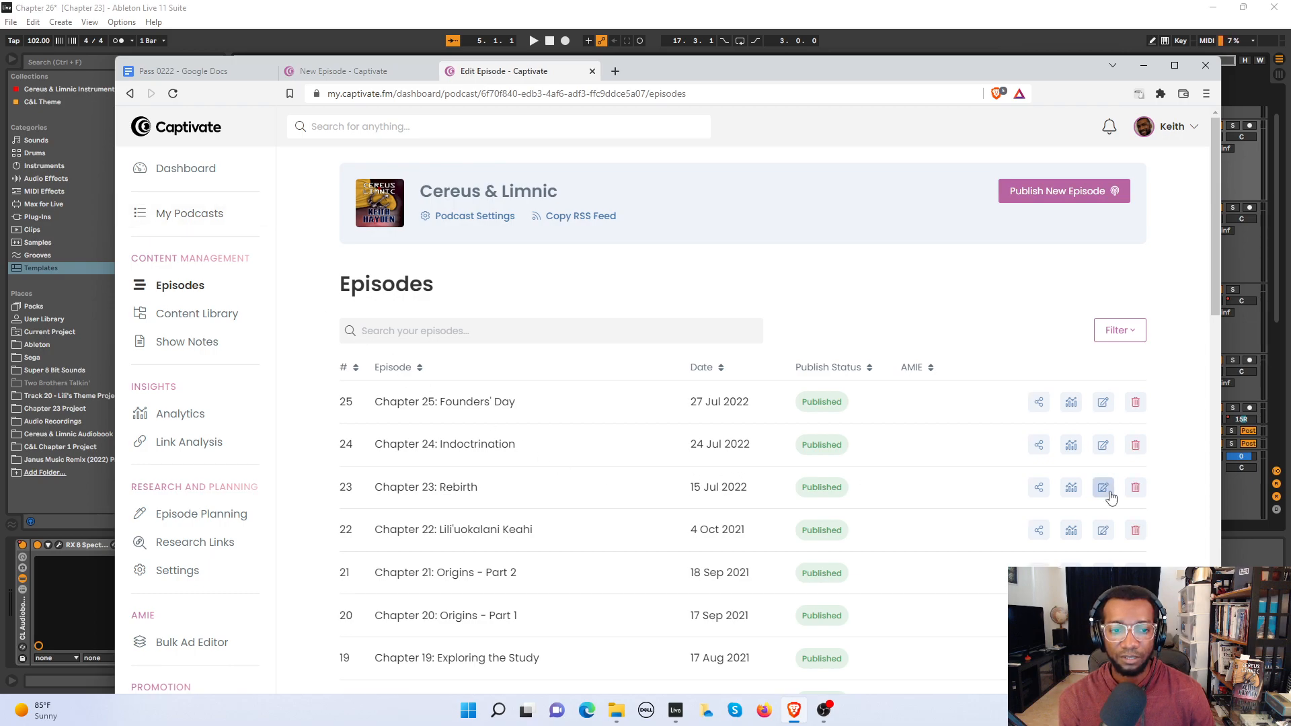
{"action": "scroll", "coordinate": [840, 549], "scroll_direction": "down", "scroll_amount": 6}
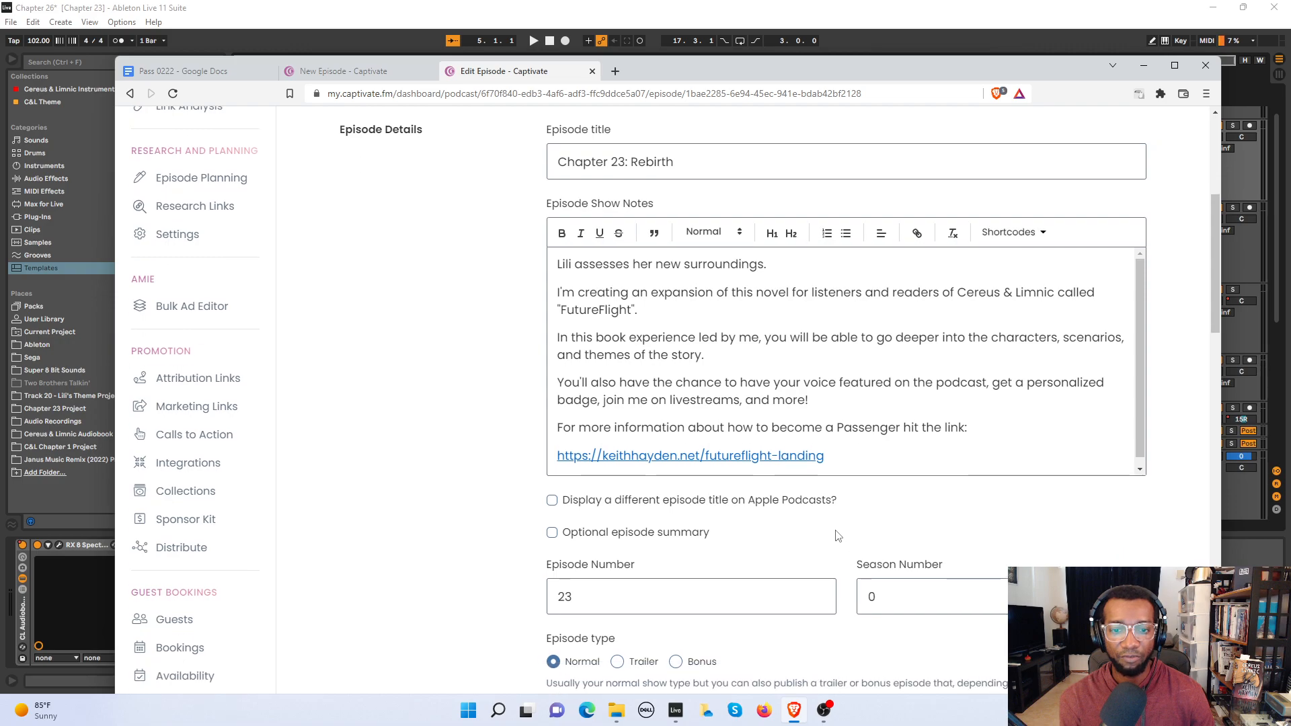
{"action": "scroll", "coordinate": [838, 530], "scroll_direction": "up", "scroll_amount": 3}
{"action": "scroll", "coordinate": [839, 530], "scroll_direction": "up", "scroll_amount": 1}
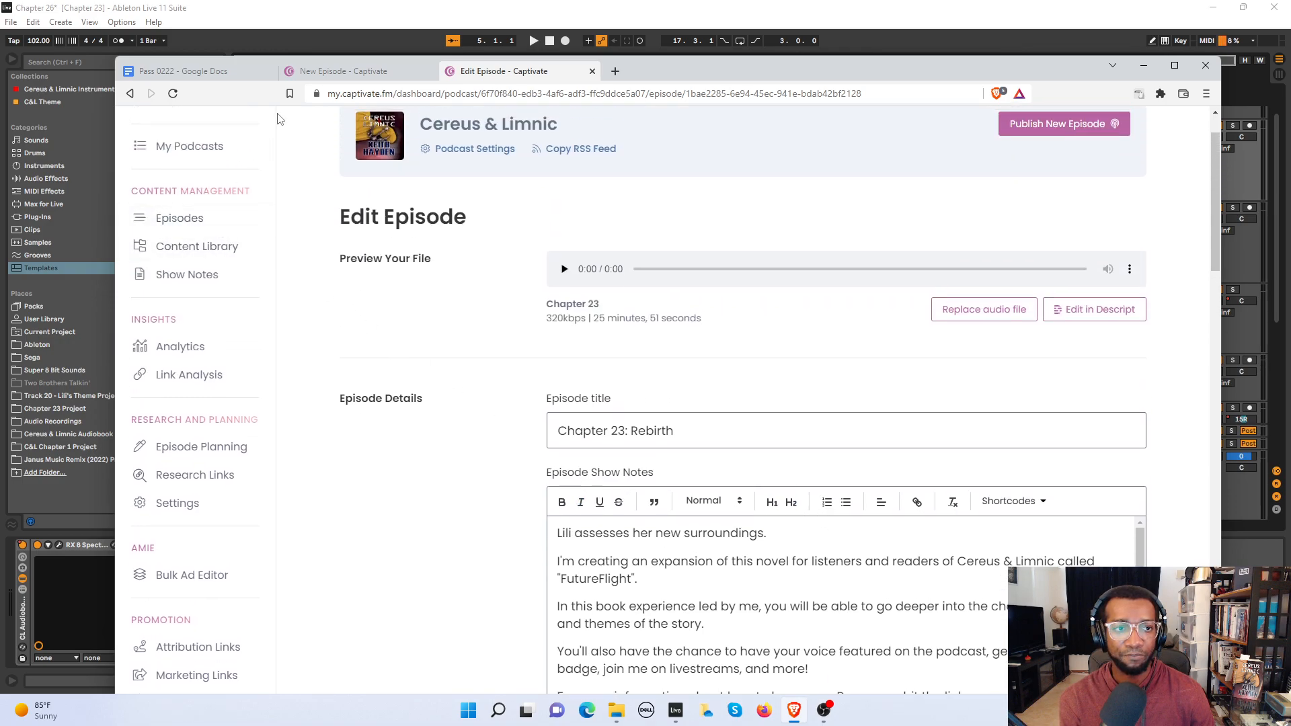
Step: Copy the ratings request and feedback link from the "Chapter 24: Indoctrination" show notes, and paste them below the Chapter 26 description
{"action": "left_click", "coordinate": [127, 96]}
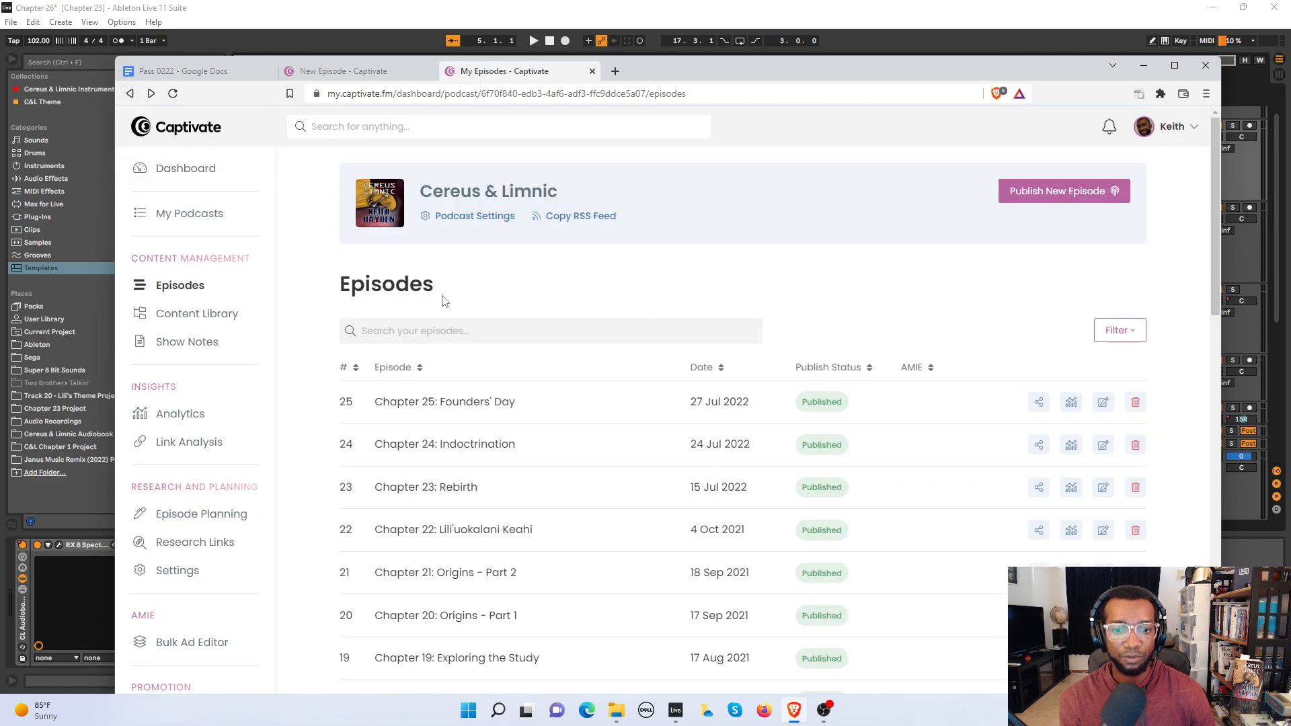
{"action": "left_click", "coordinate": [1106, 453]}
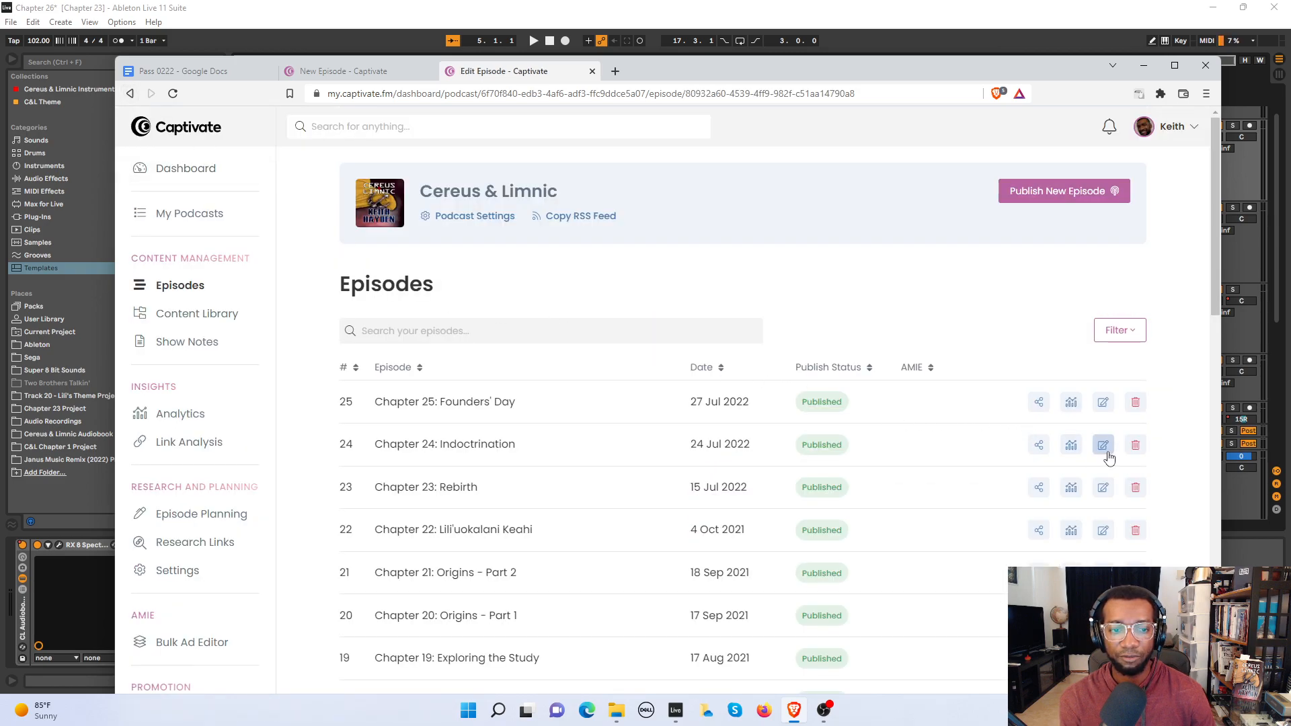
{"action": "scroll", "coordinate": [833, 519], "scroll_direction": "down", "scroll_amount": 5}
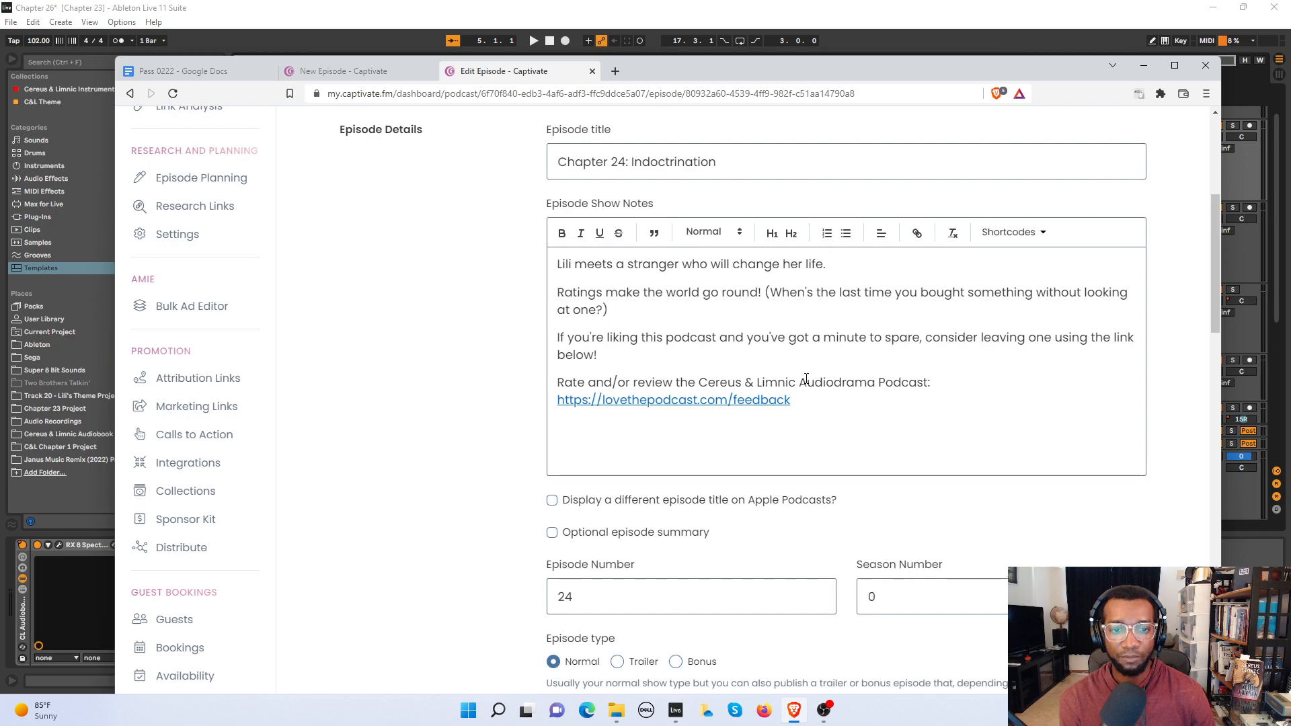
{"action": "left_click_drag", "start_coordinate": [815, 401], "coordinate": [560, 293]}
{"action": "key", "text": "ctrl+c"}
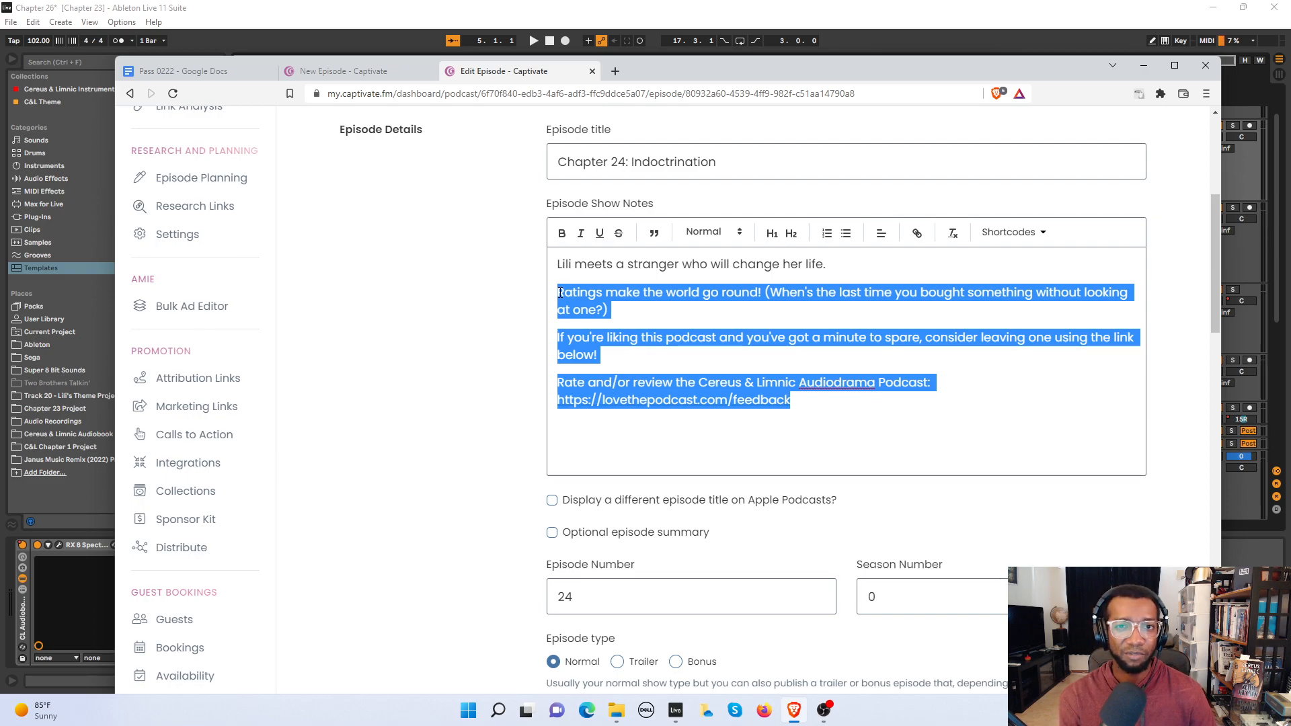
{"action": "left_click", "coordinate": [356, 72]}
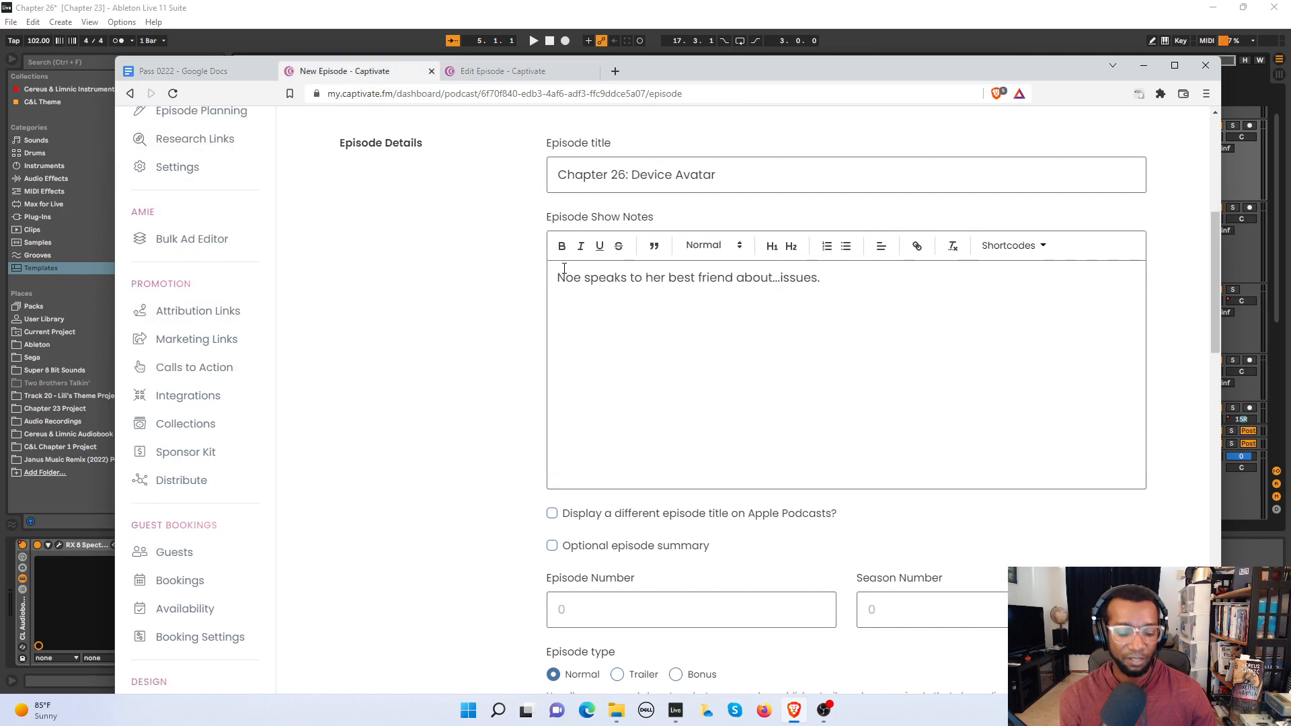
{"action": "key", "text": "ctrl+v"}
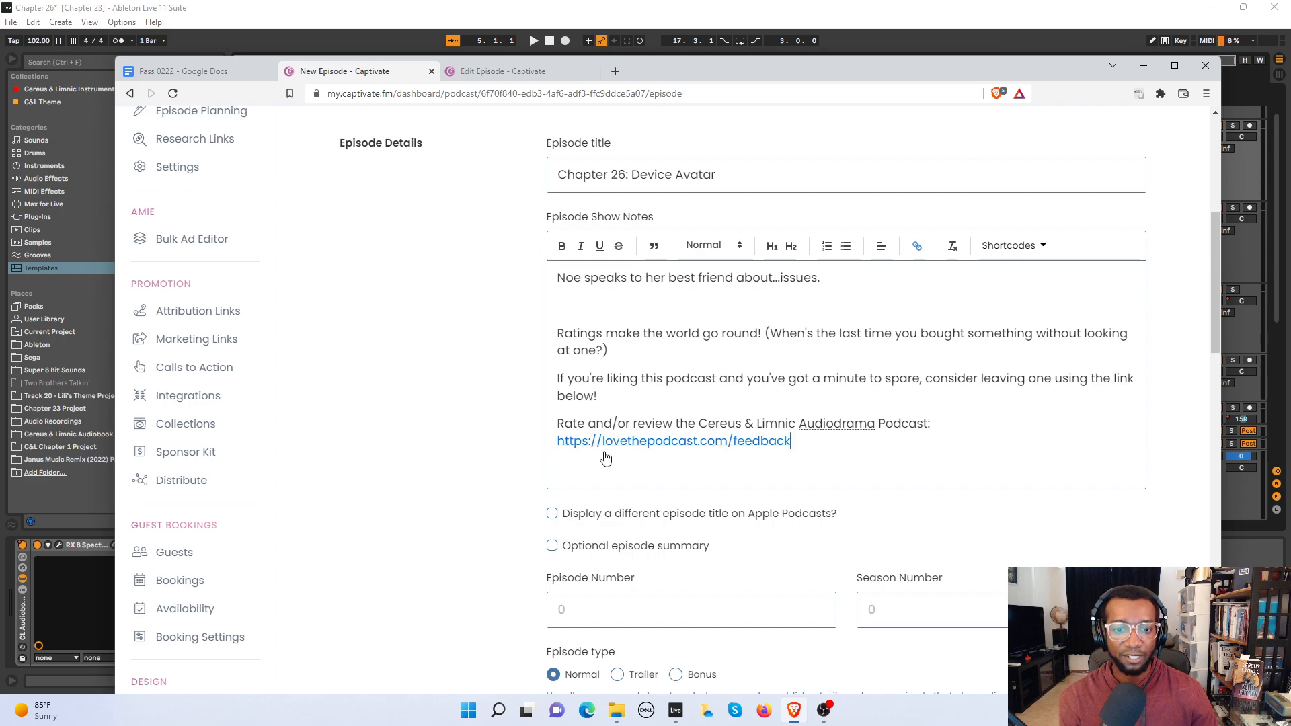
Step: Set the episode number to 26 and mark the episode as explicit
{"action": "left_click", "coordinate": [578, 609]}
{"action": "type", "text": "26"}
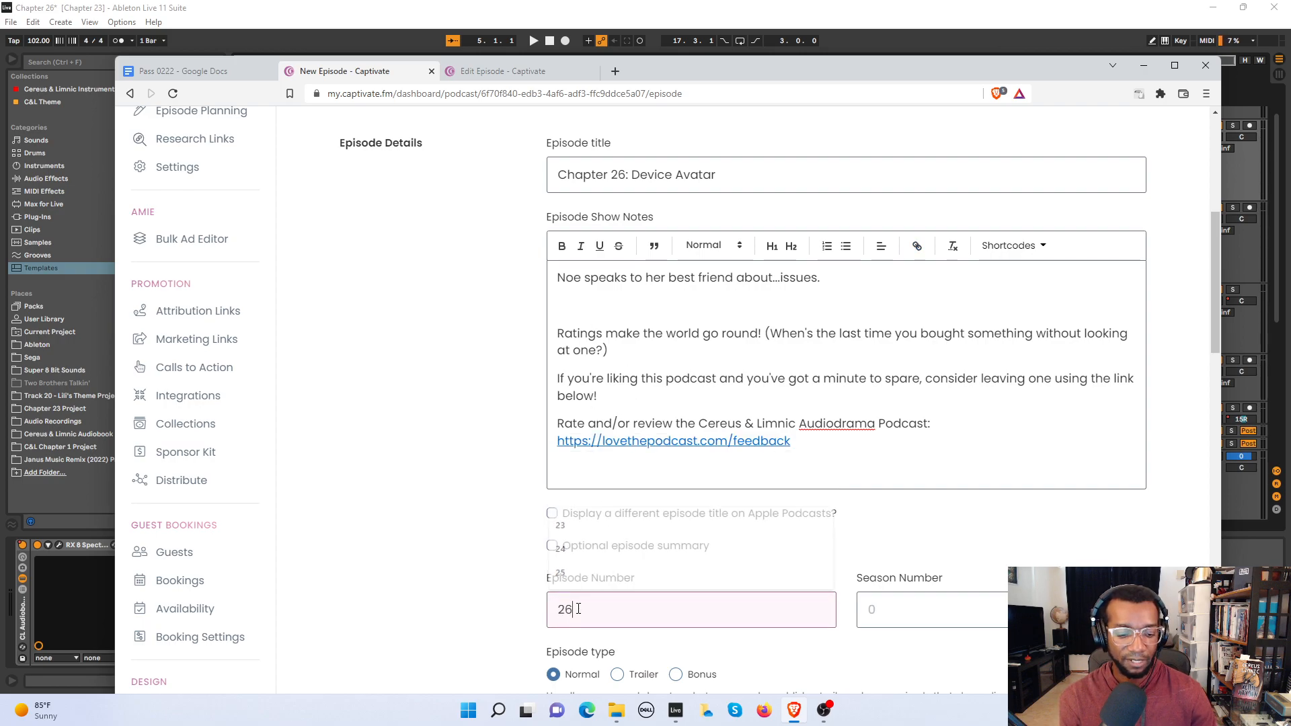
{"action": "left_click", "coordinate": [885, 551]}
{"action": "scroll", "coordinate": [884, 551], "scroll_direction": "down", "scroll_amount": 4}
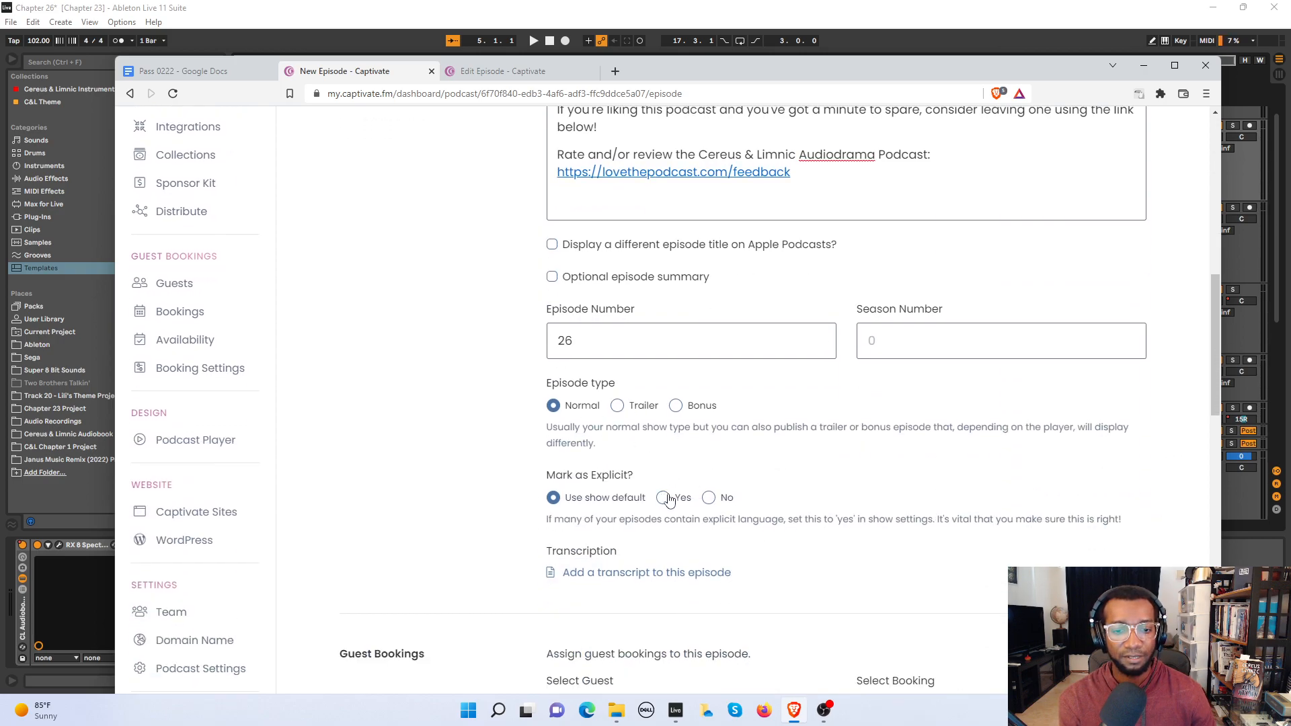
{"action": "left_click", "coordinate": [668, 498]}
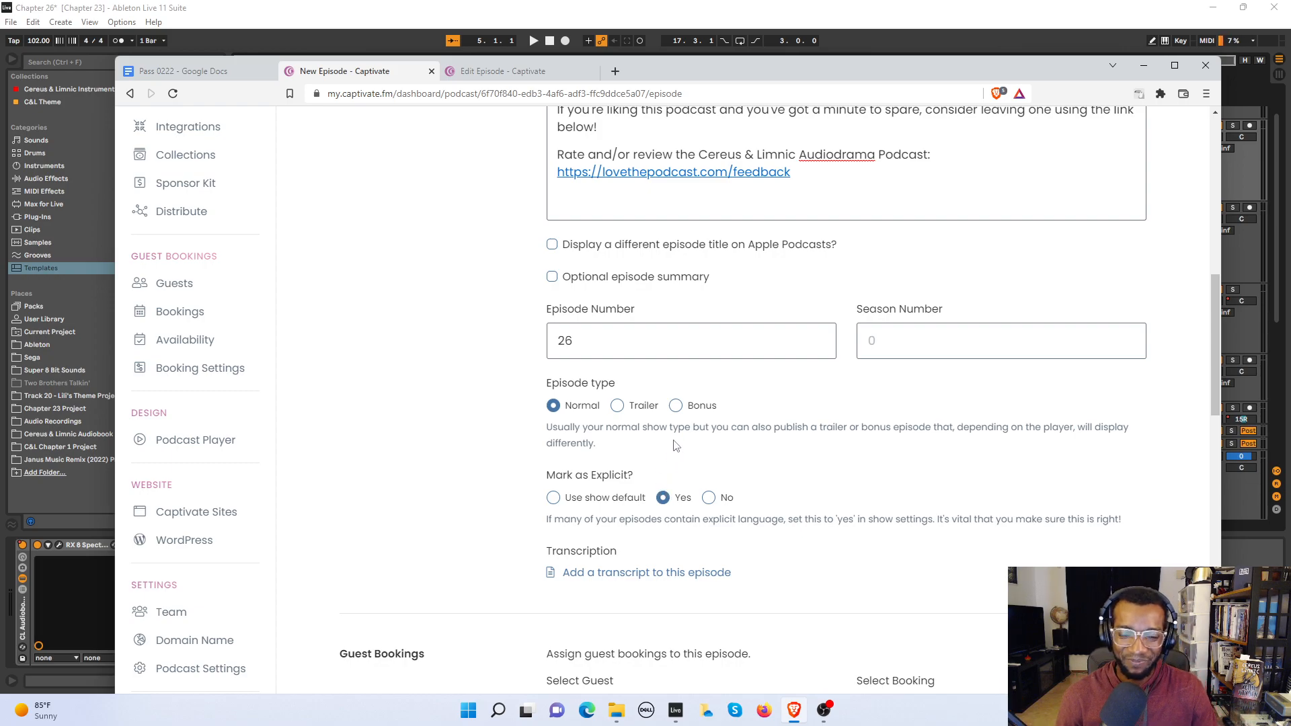
Step: Look over the new episode's guest bookings, research links and episode artwork sections
{"action": "scroll", "coordinate": [640, 428], "scroll_direction": "down", "scroll_amount": 2}
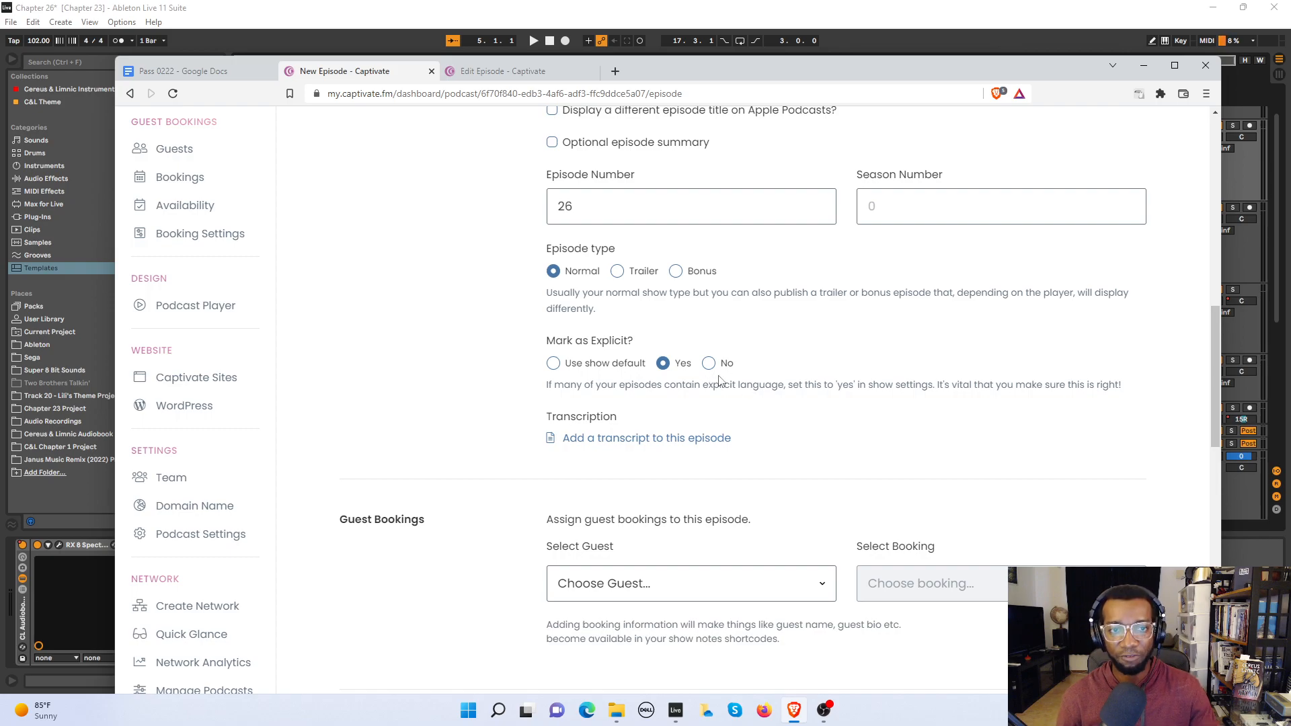
{"action": "scroll", "coordinate": [672, 381], "scroll_direction": "down", "scroll_amount": 3}
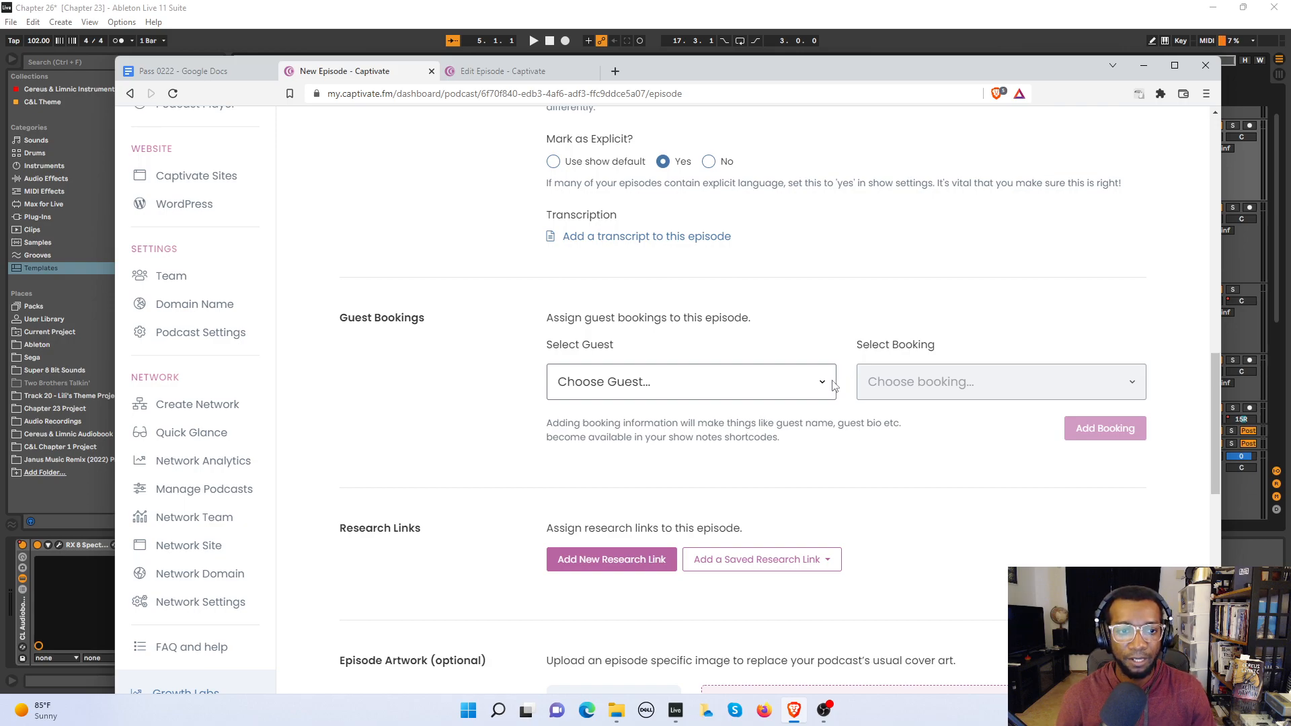
{"action": "scroll", "coordinate": [832, 383], "scroll_direction": "down", "scroll_amount": 2}
{"action": "scroll", "coordinate": [774, 389], "scroll_direction": "up", "scroll_amount": 4}
{"action": "scroll", "coordinate": [764, 403], "scroll_direction": "up", "scroll_amount": 4}
{"action": "scroll", "coordinate": [764, 403], "scroll_direction": "down", "scroll_amount": 5}
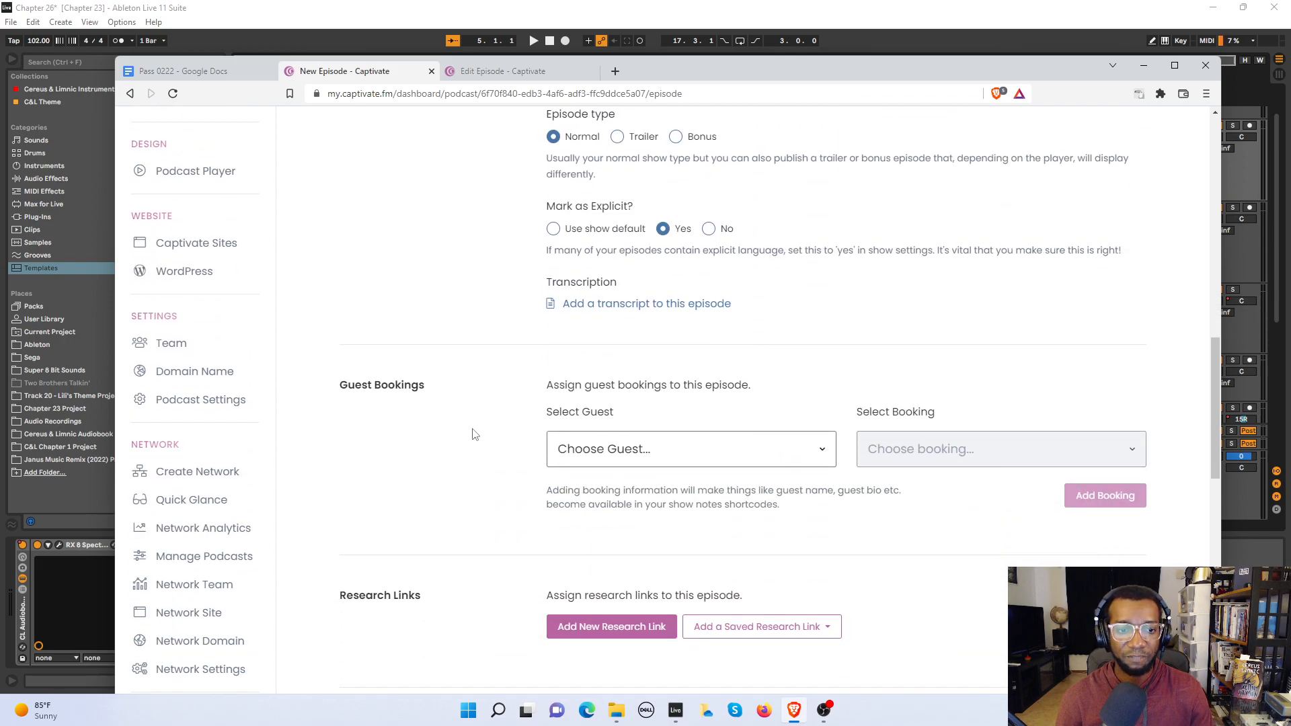
{"action": "scroll", "coordinate": [497, 495], "scroll_direction": "down", "scroll_amount": 3}
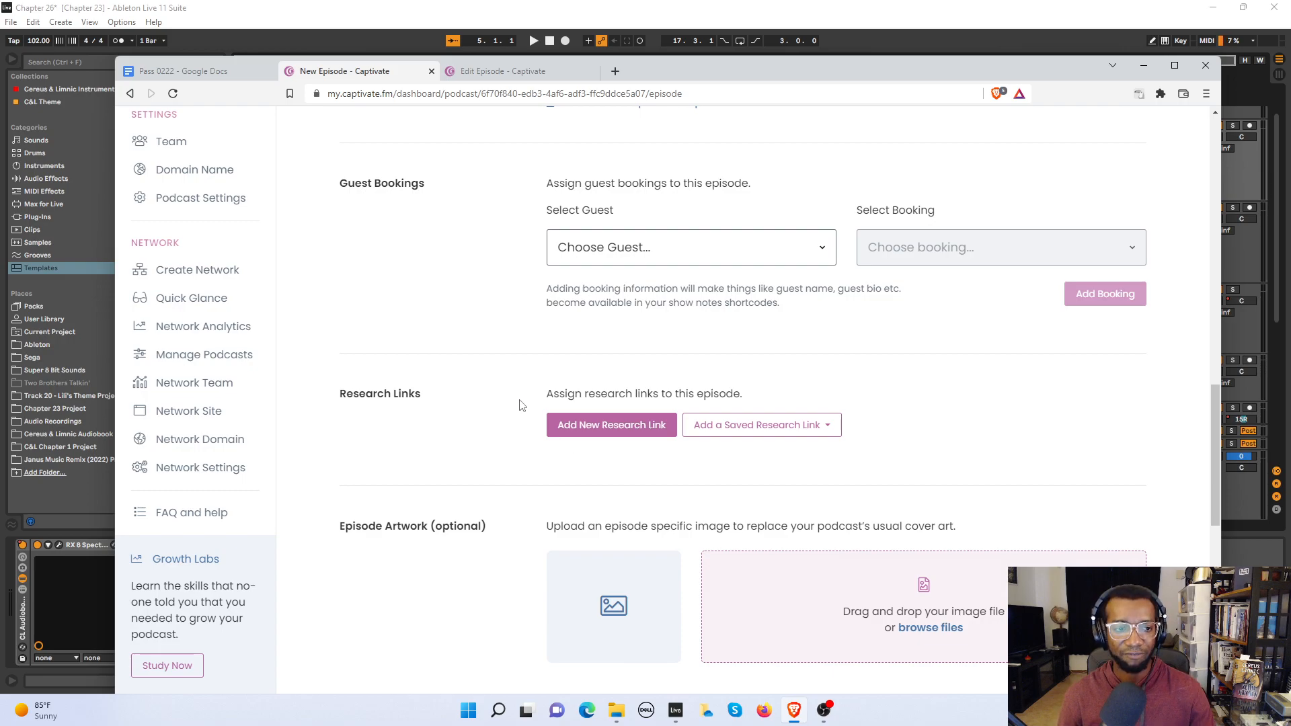
{"action": "scroll", "coordinate": [576, 447], "scroll_direction": "down", "scroll_amount": 1}
{"action": "scroll", "coordinate": [576, 447], "scroll_direction": "down", "scroll_amount": 1}
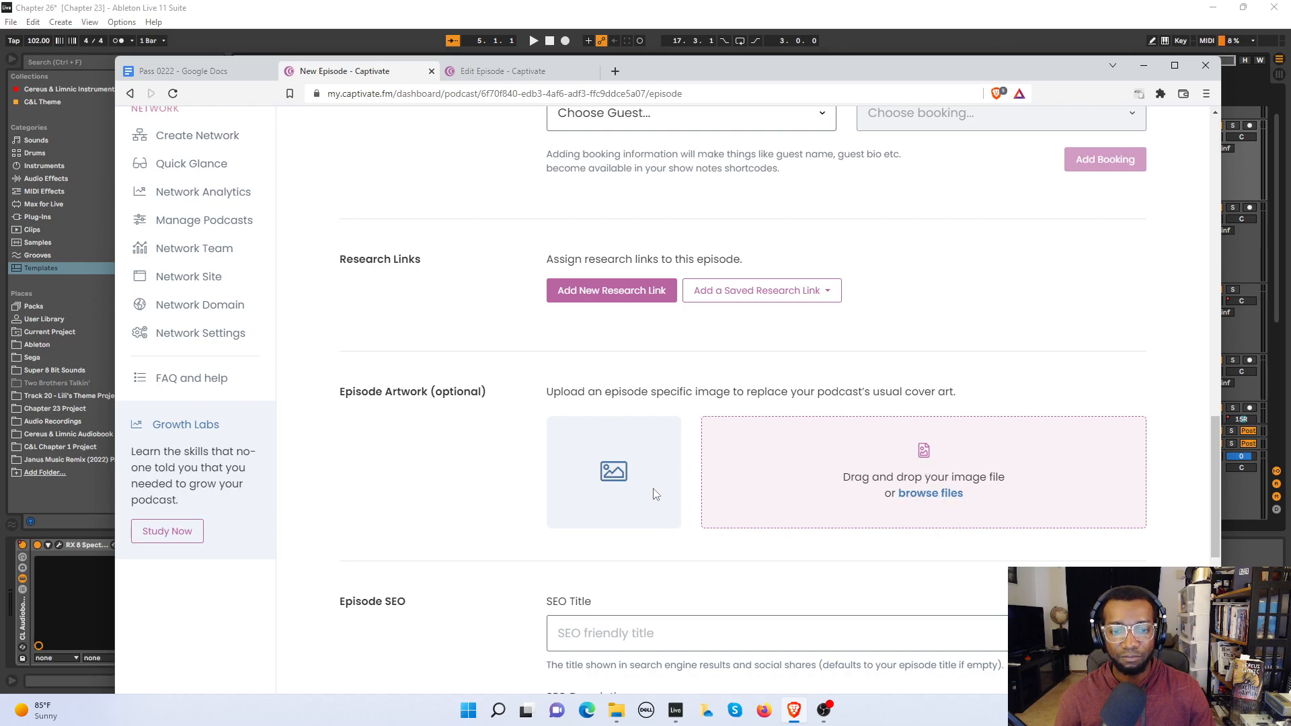
Step: Set the SEO title to "Cereus & Limnic Audiodrama Podcast | Chapter 26", reusing the saved Chapter 3 entry
{"action": "scroll", "coordinate": [656, 476], "scroll_direction": "down", "scroll_amount": 3}
{"action": "left_click", "coordinate": [657, 438]}
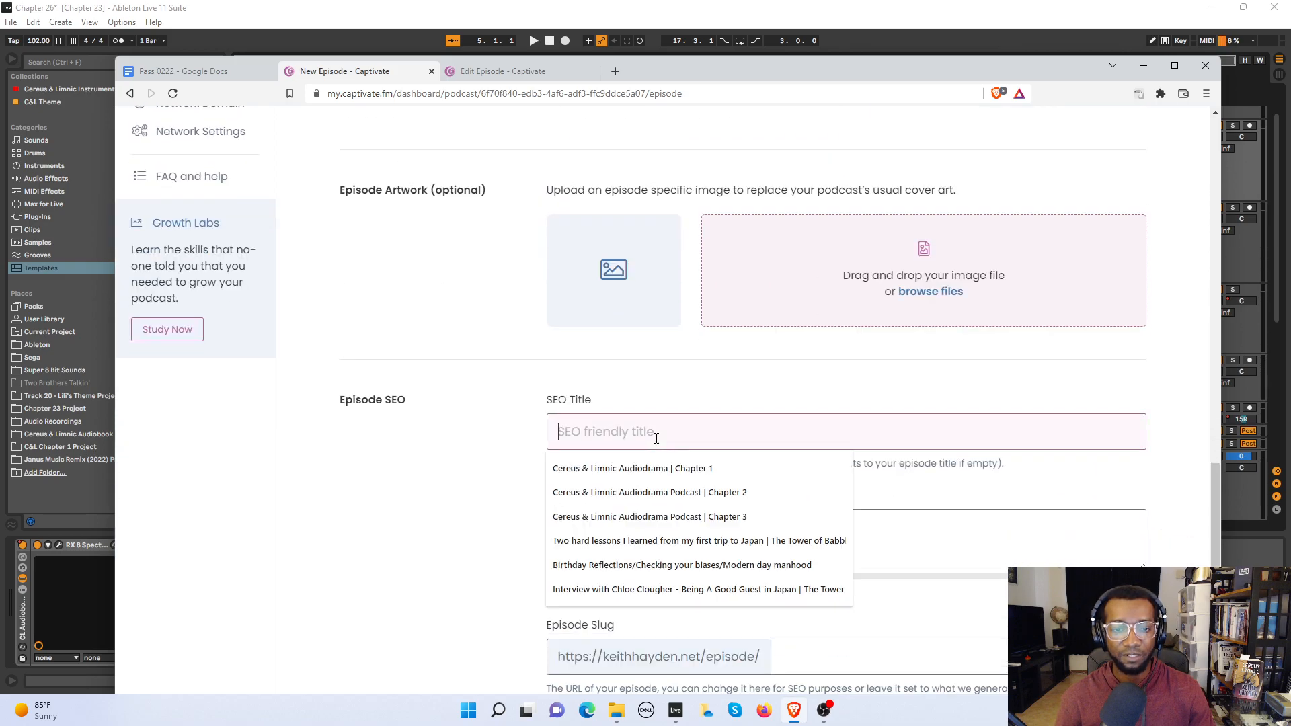
{"action": "left_click", "coordinate": [714, 517]}
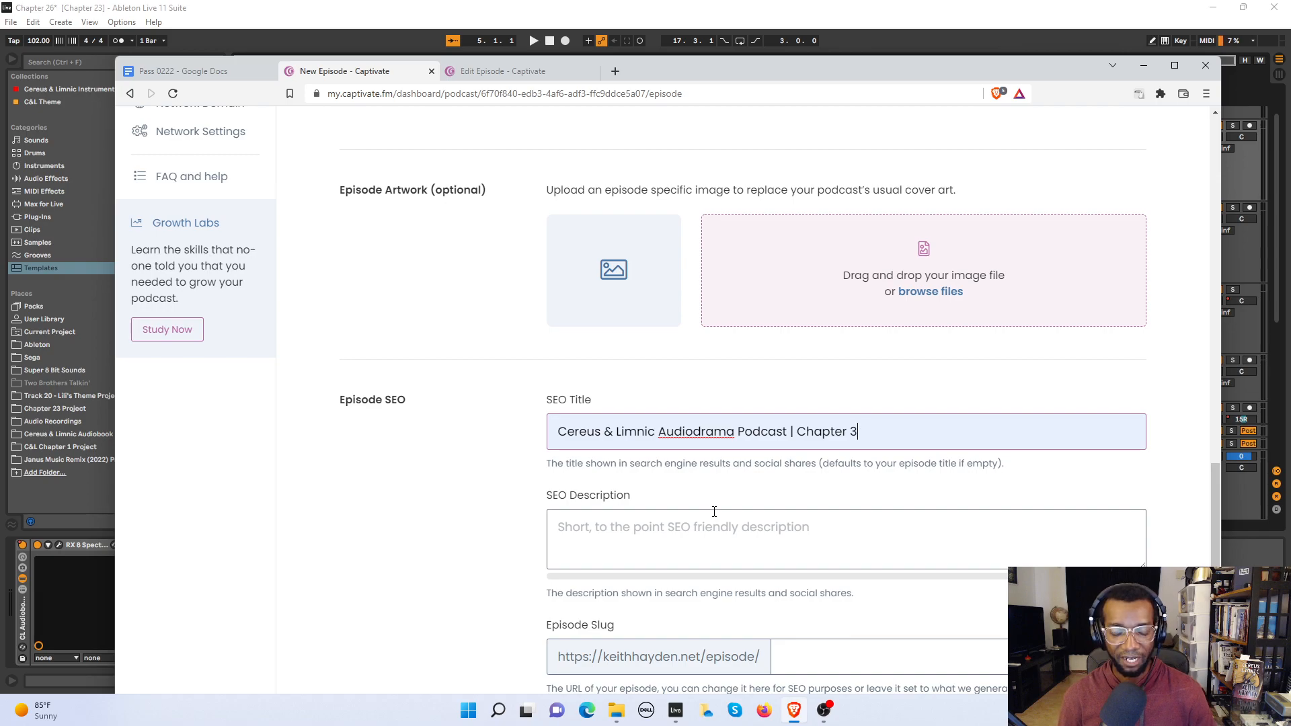
{"action": "left_click", "coordinate": [779, 542]}
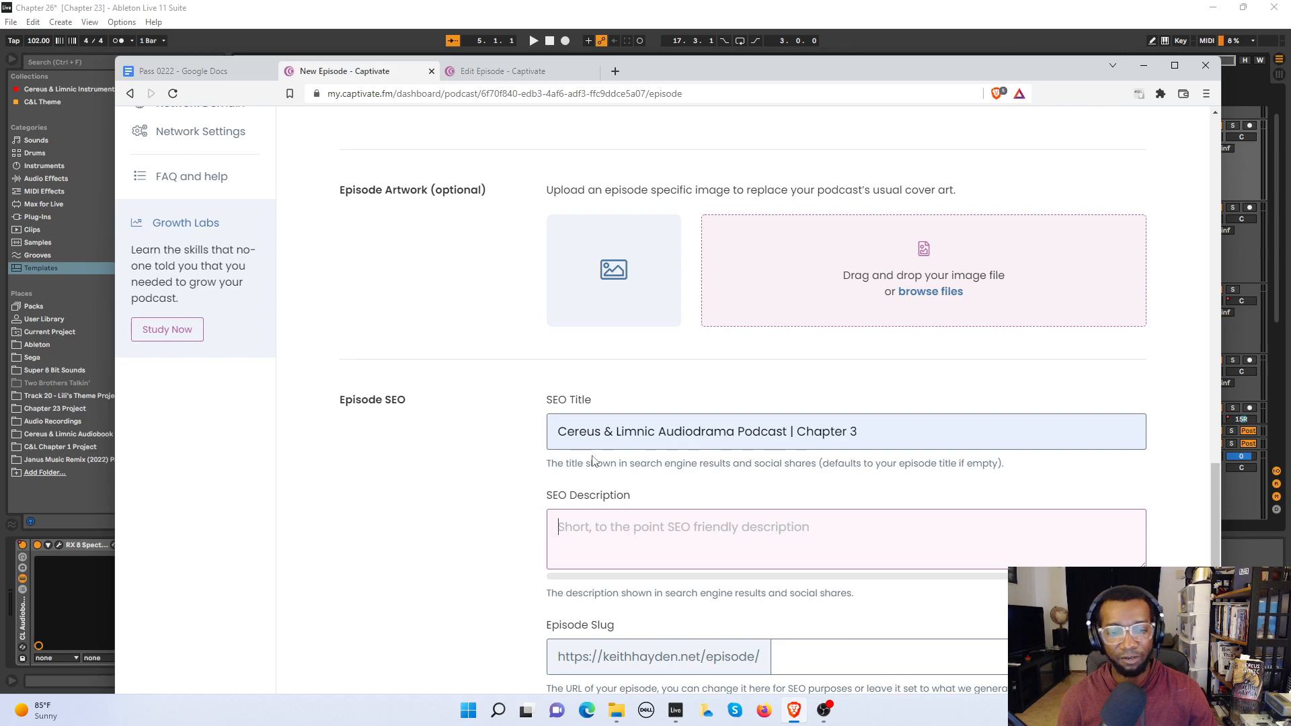
{"action": "scroll", "coordinate": [592, 461], "scroll_direction": "up", "scroll_amount": 15}
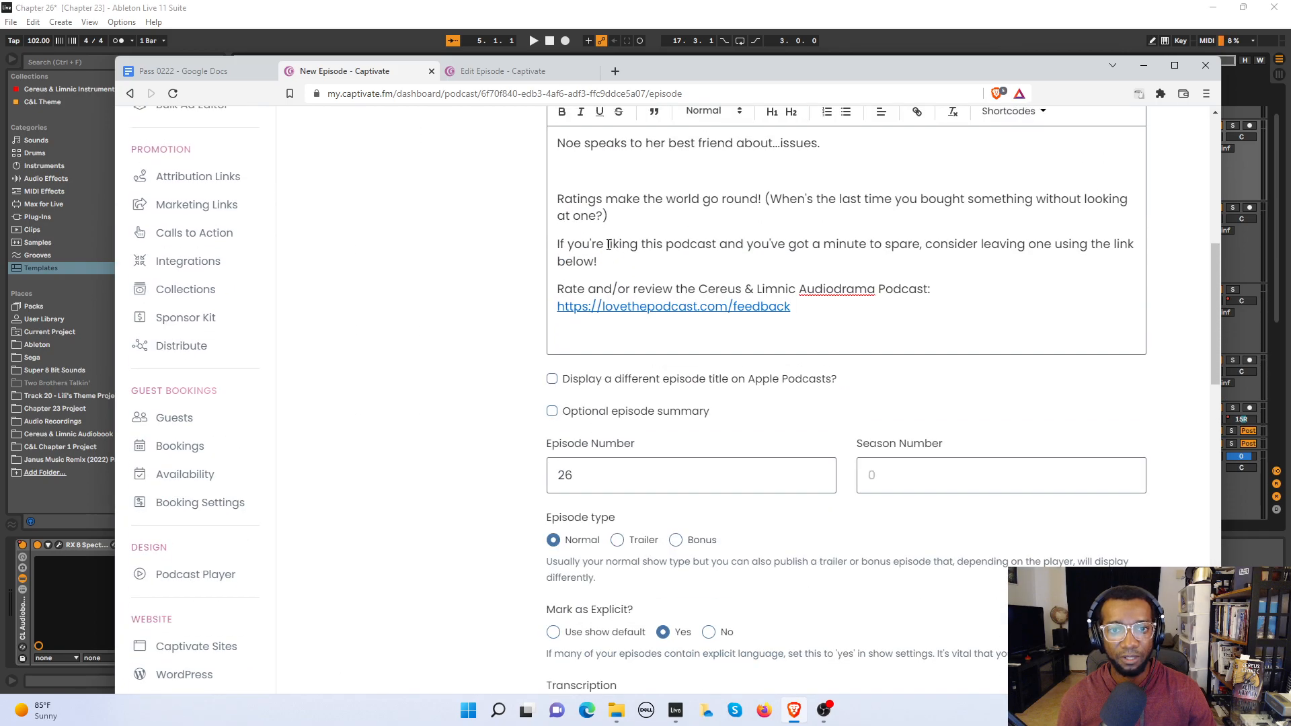
{"action": "scroll", "coordinate": [731, 258], "scroll_direction": "down", "scroll_amount": 15}
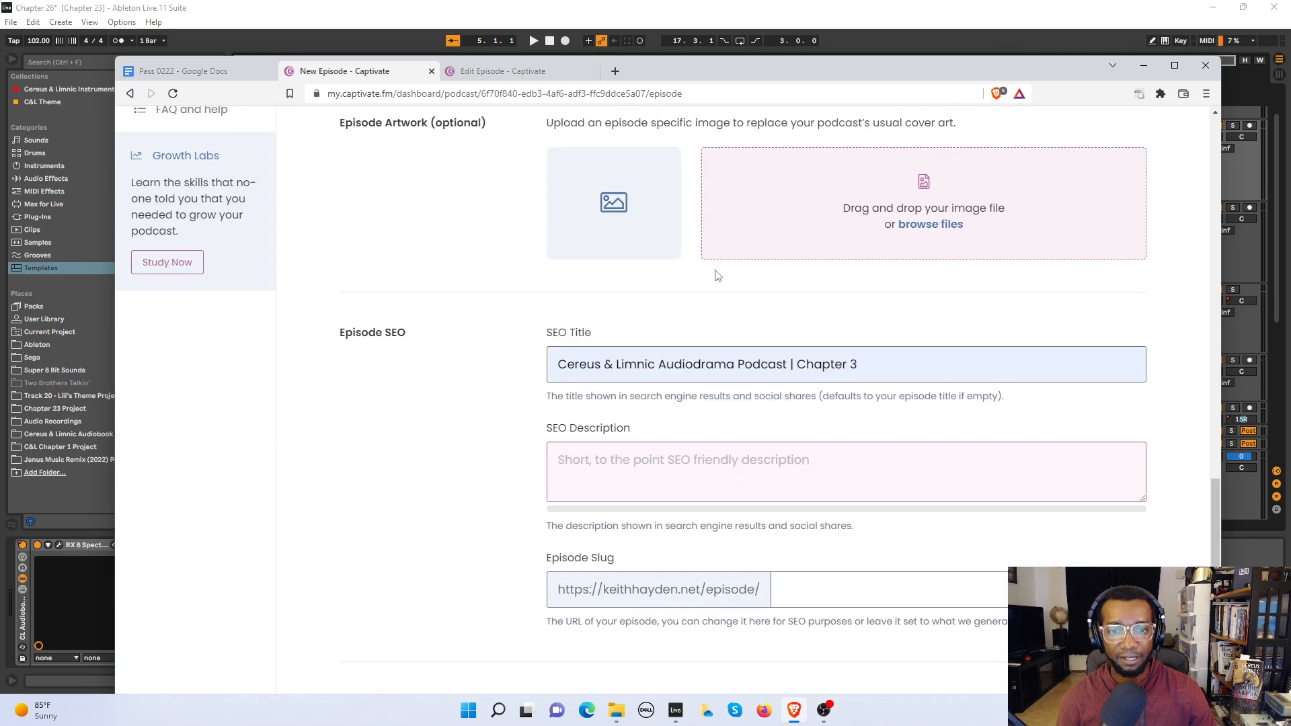
{"action": "left_click", "coordinate": [856, 364]}
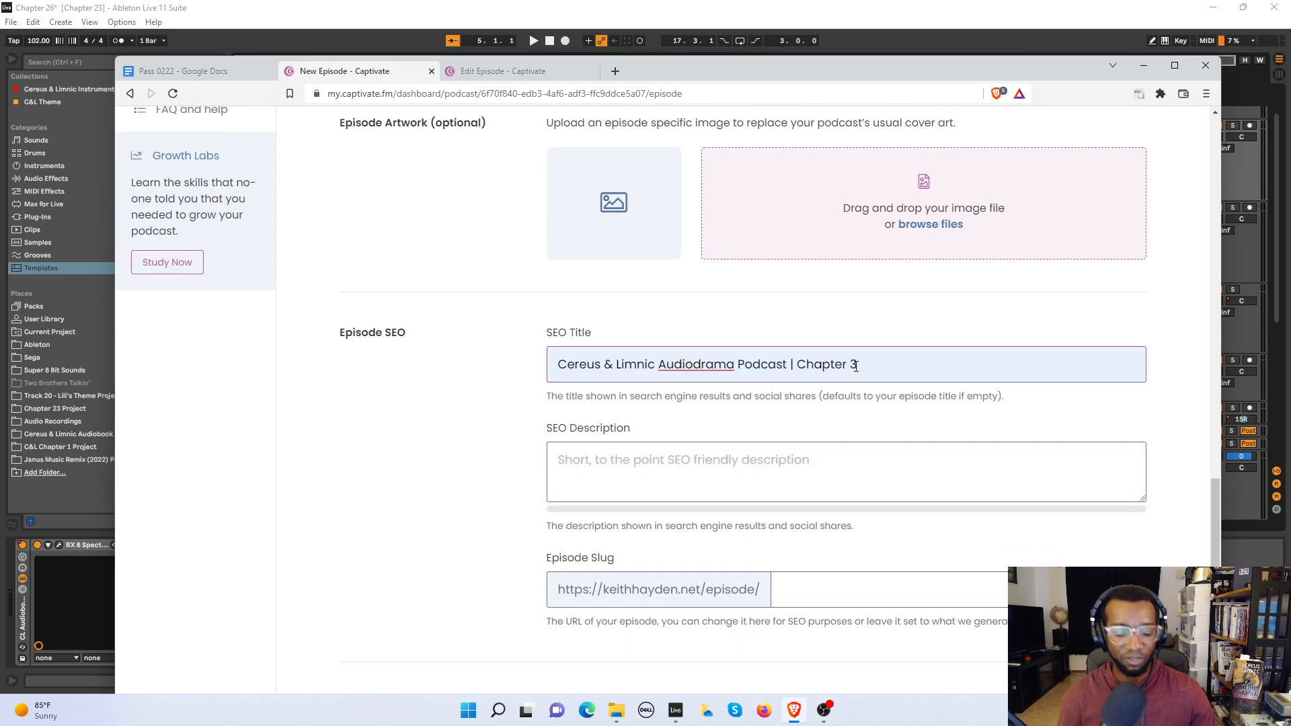
{"action": "key", "text": "BackSpace"}
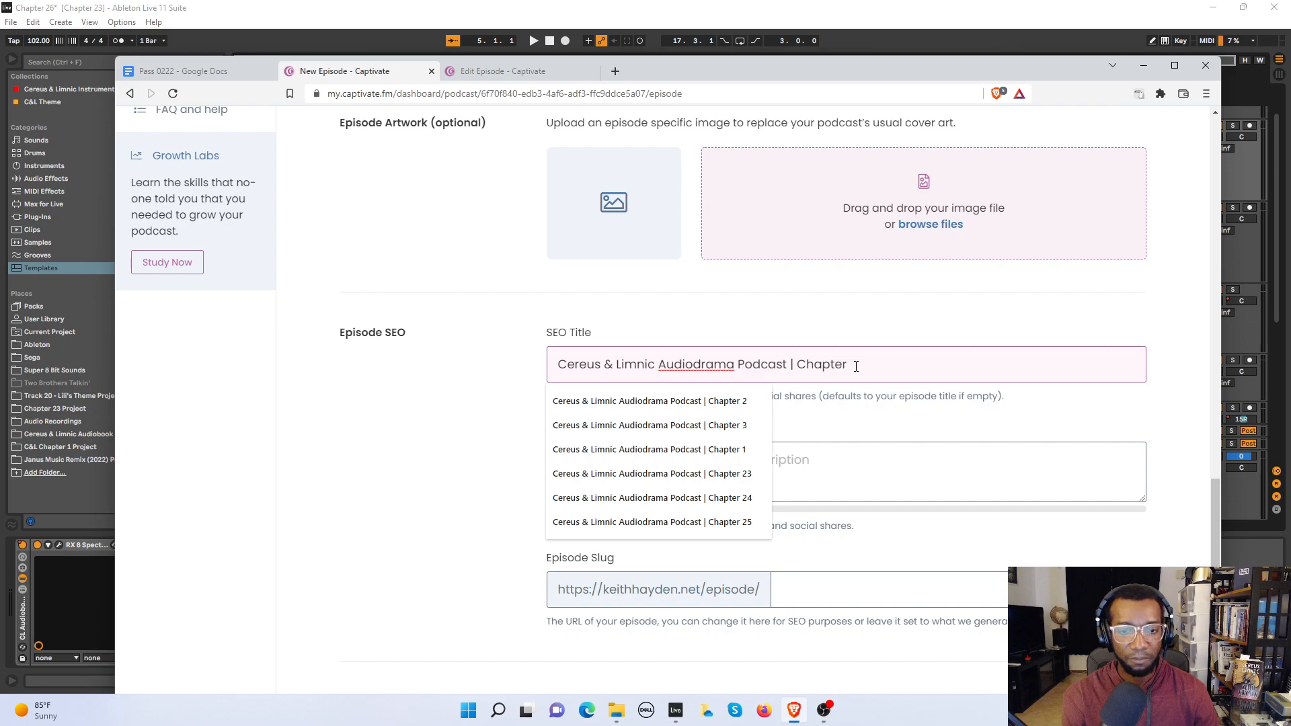
{"action": "type", "text": "26"}
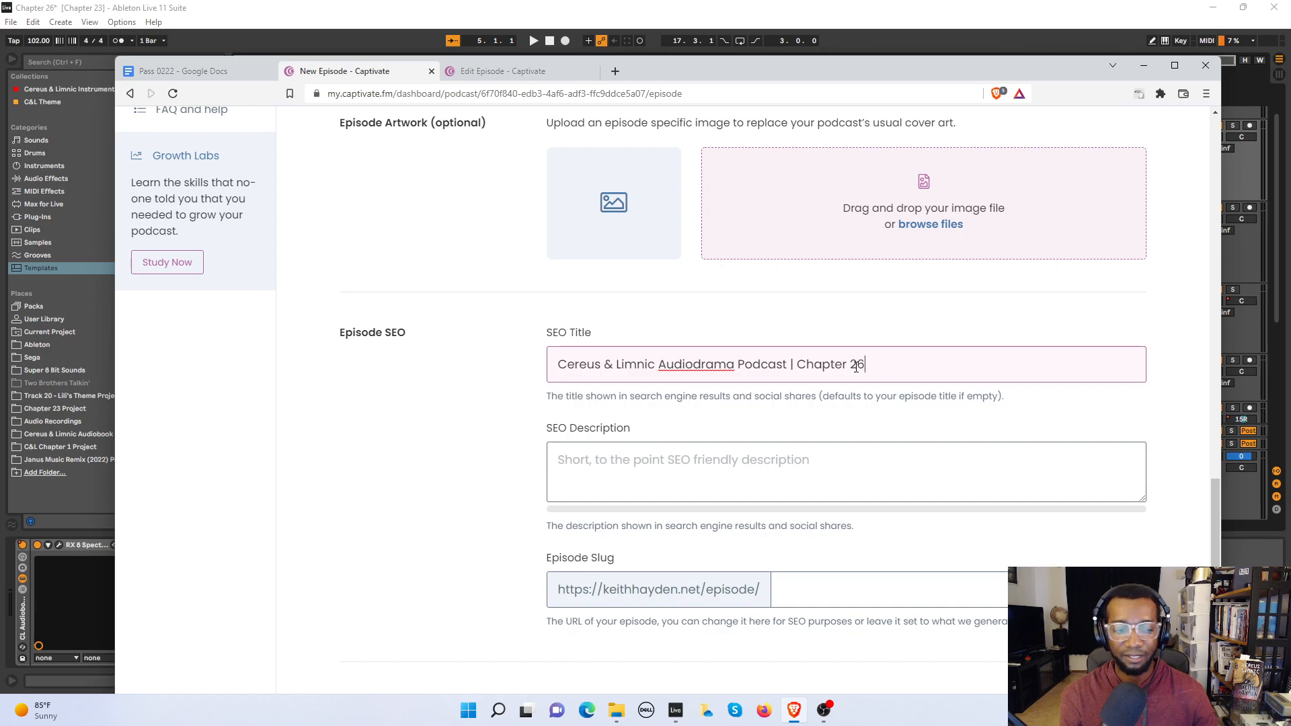
Step: Copy "In chapter 24 of the military science fiction novel," from the Chapter 24 SEO description and paste it into the new episode's SEO description
{"action": "left_click", "coordinate": [736, 451]}
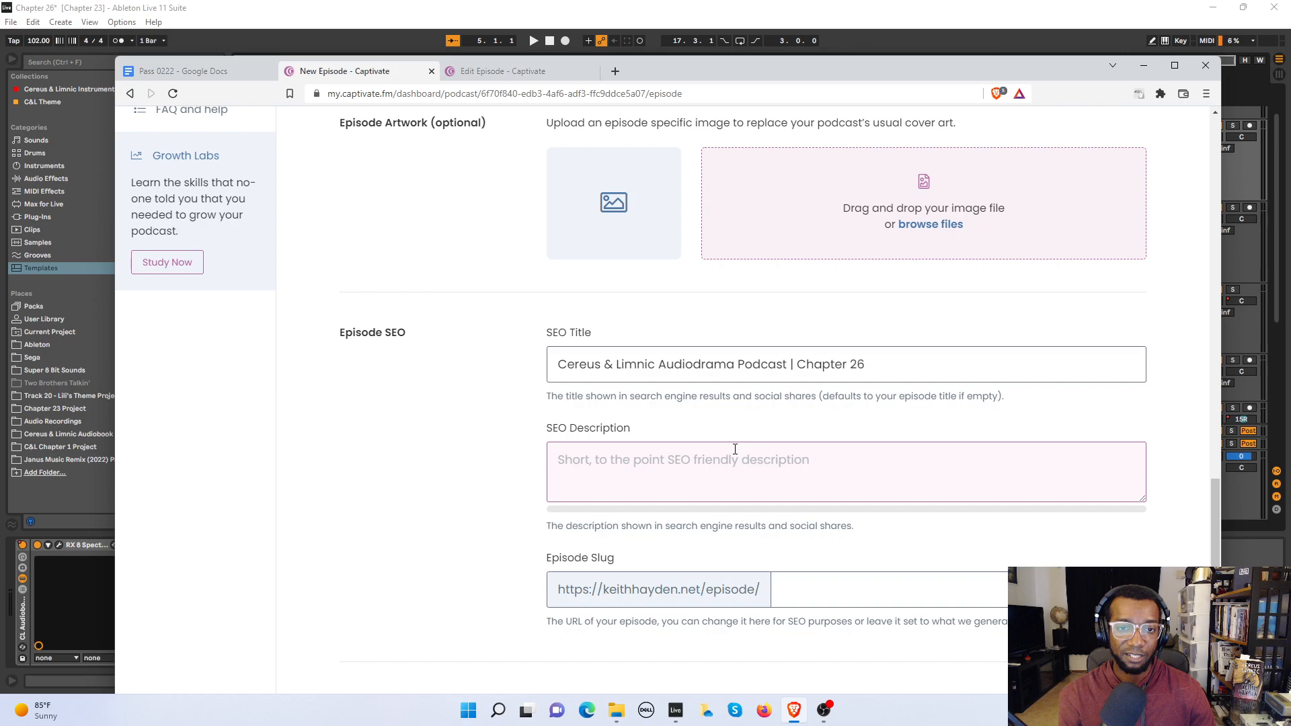
{"action": "left_click", "coordinate": [528, 75]}
{"action": "scroll", "coordinate": [708, 421], "scroll_direction": "down", "scroll_amount": 6}
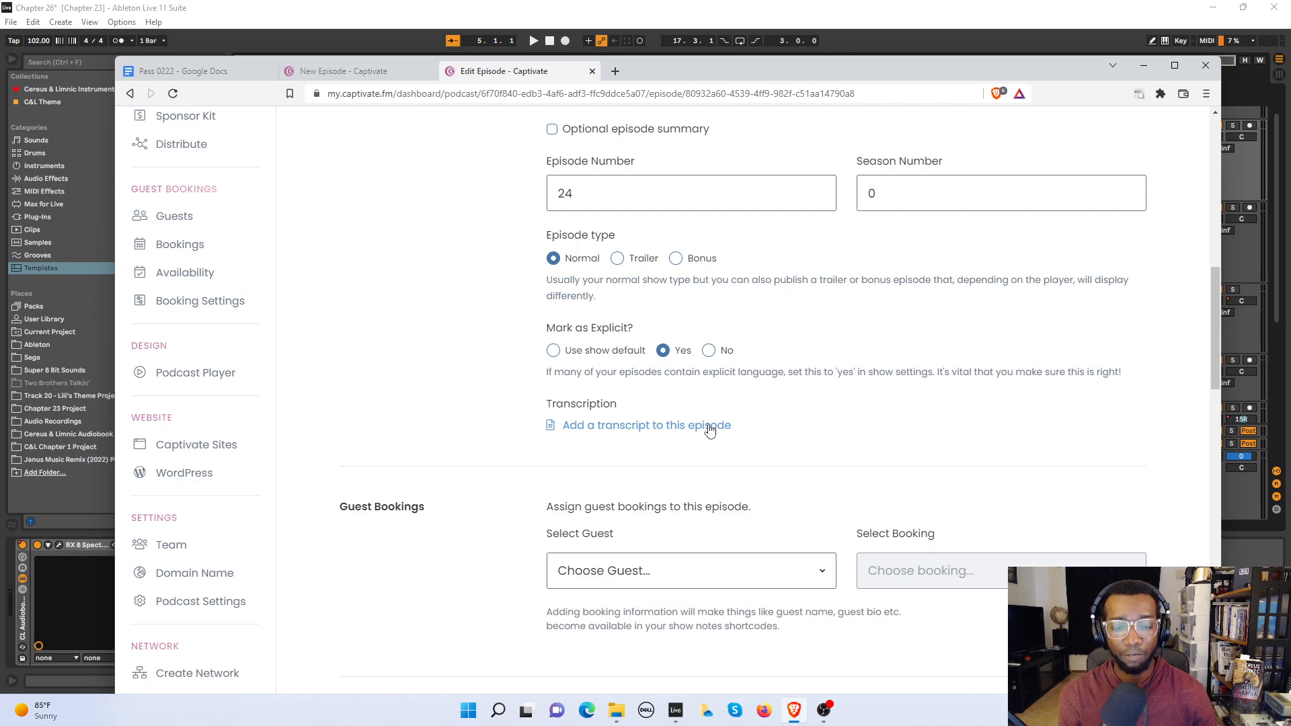
{"action": "scroll", "coordinate": [708, 429], "scroll_direction": "down", "scroll_amount": 4}
{"action": "scroll", "coordinate": [710, 430], "scroll_direction": "down", "scroll_amount": 6}
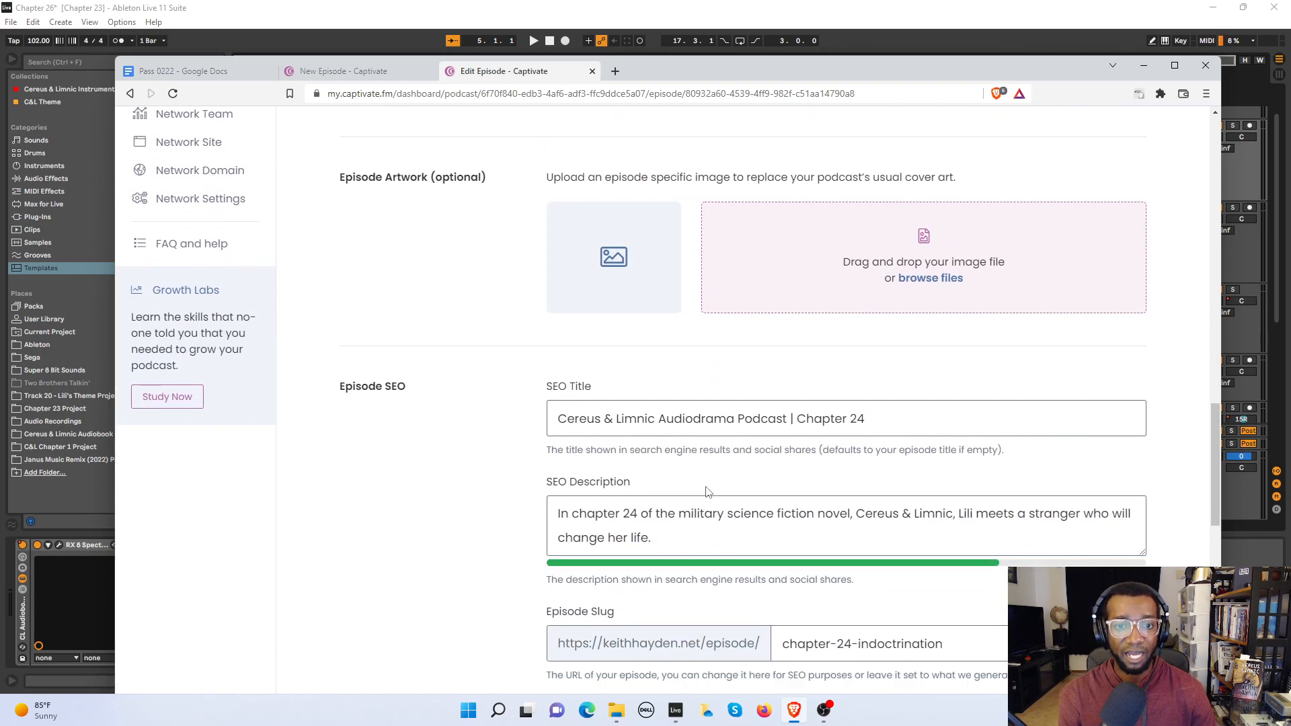
{"action": "left_click_drag", "start_coordinate": [558, 512], "coordinate": [852, 511]}
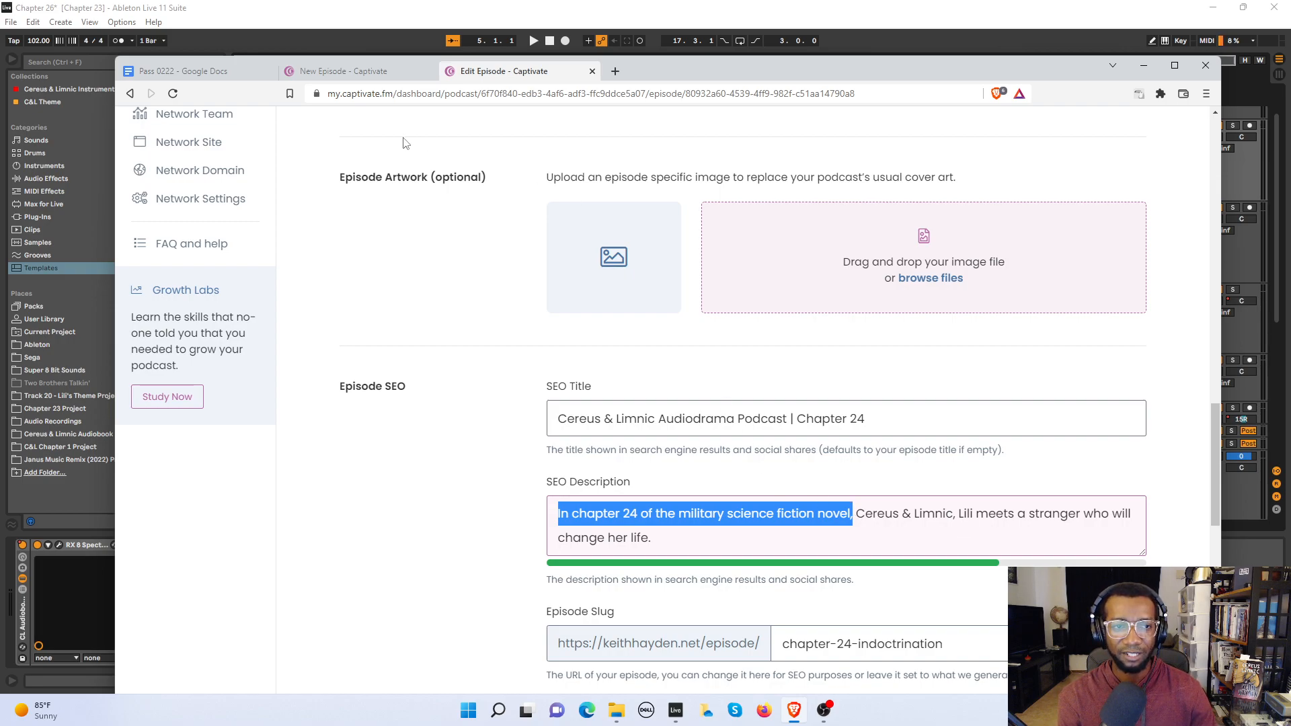
{"action": "left_click", "coordinate": [388, 73]}
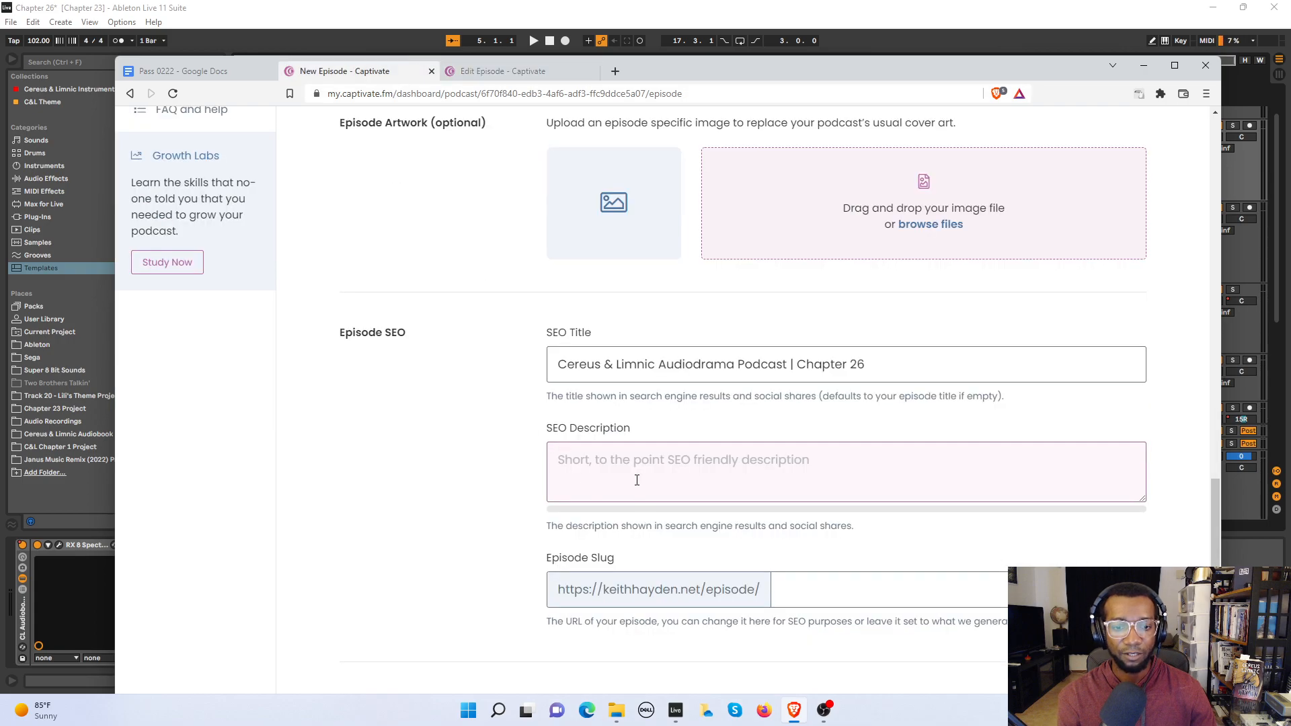
{"action": "type", "text": "In chapter 24 of the military science fiction novel,"}
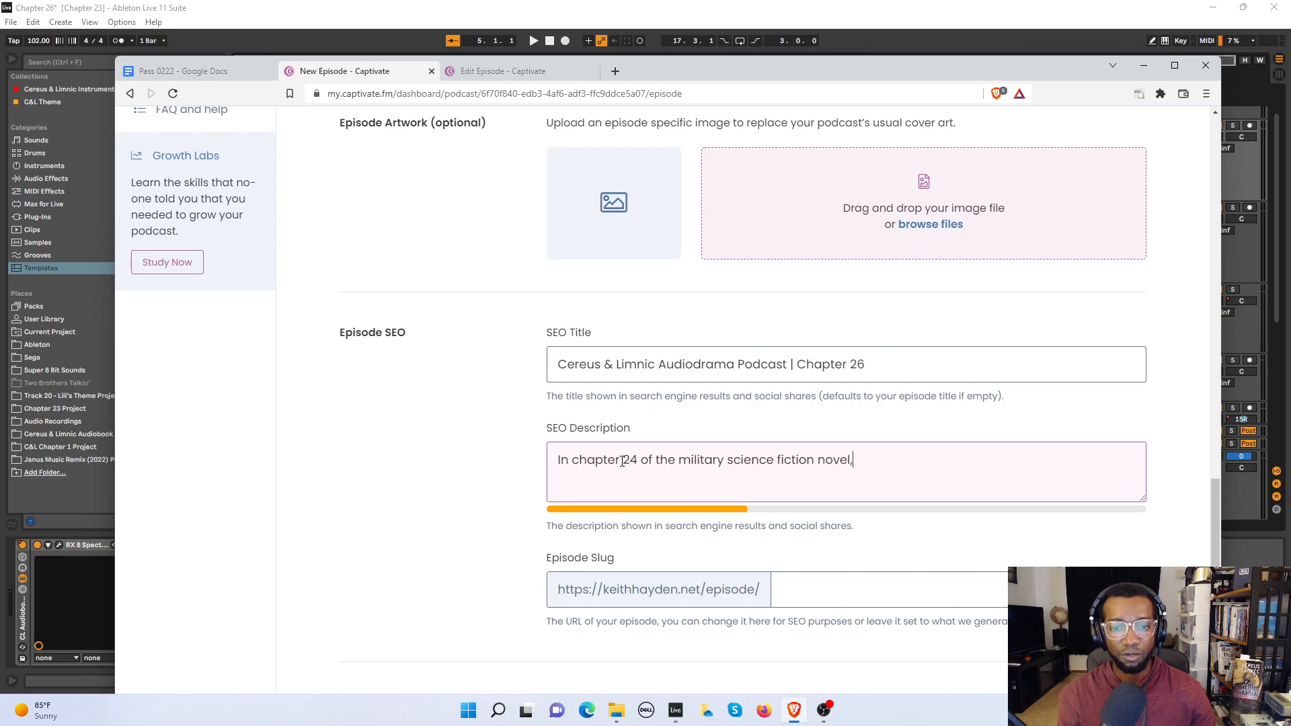
Step: Change the chapter number in the SEO description to 26 and add "Cereus & Limnic," at the end
{"action": "left_click", "coordinate": [641, 459]}
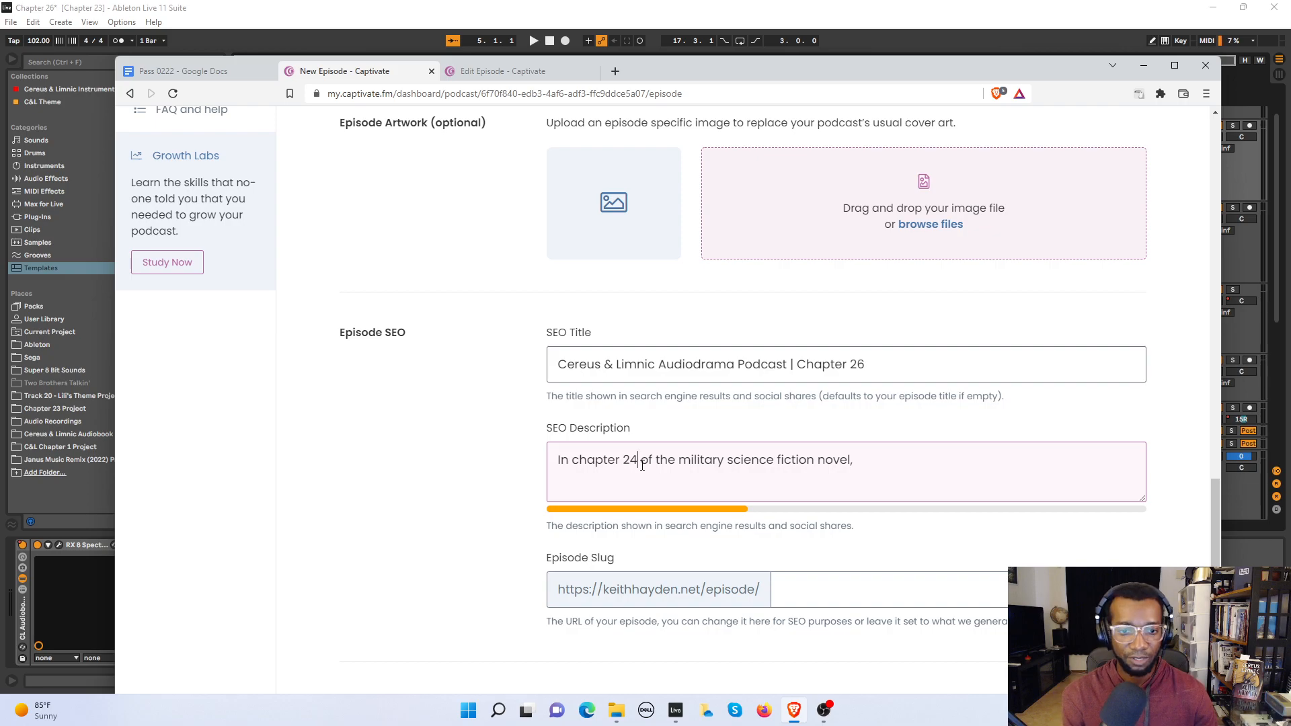
{"action": "key", "text": "BackSpace"}
{"action": "type", "text": "6"}
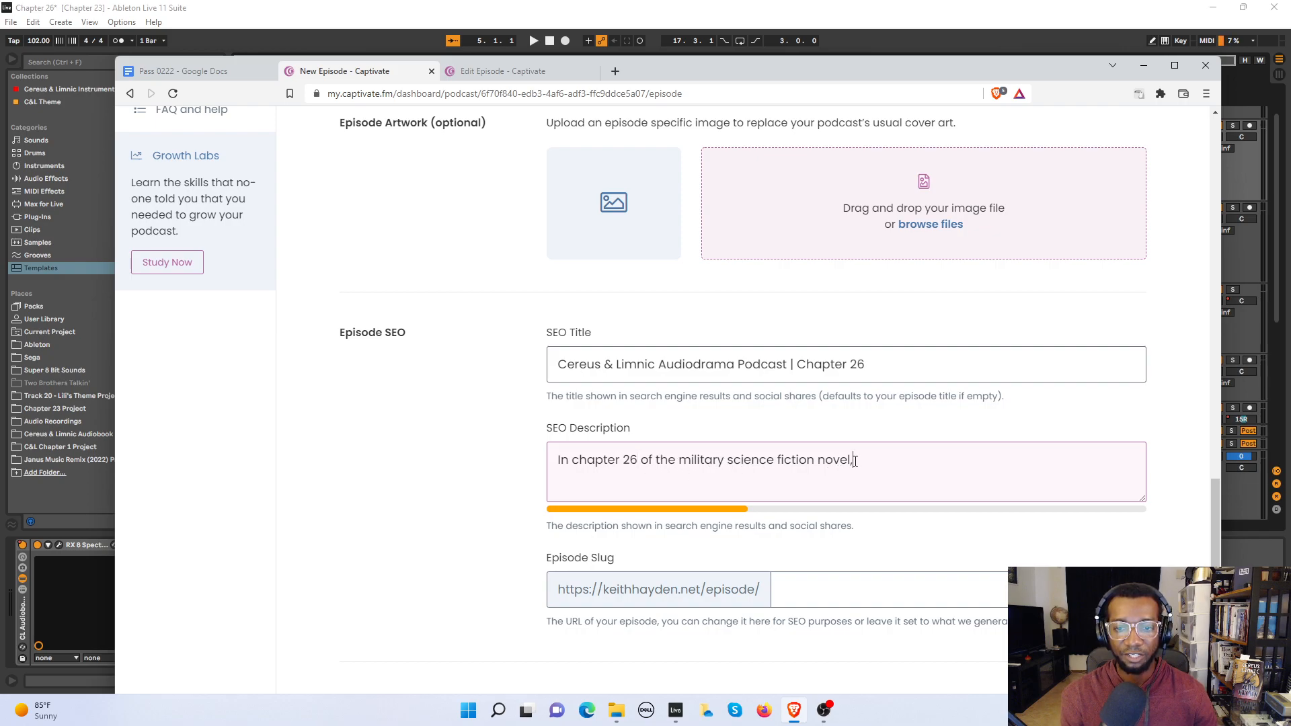
{"action": "type", "text": " Cereus "}
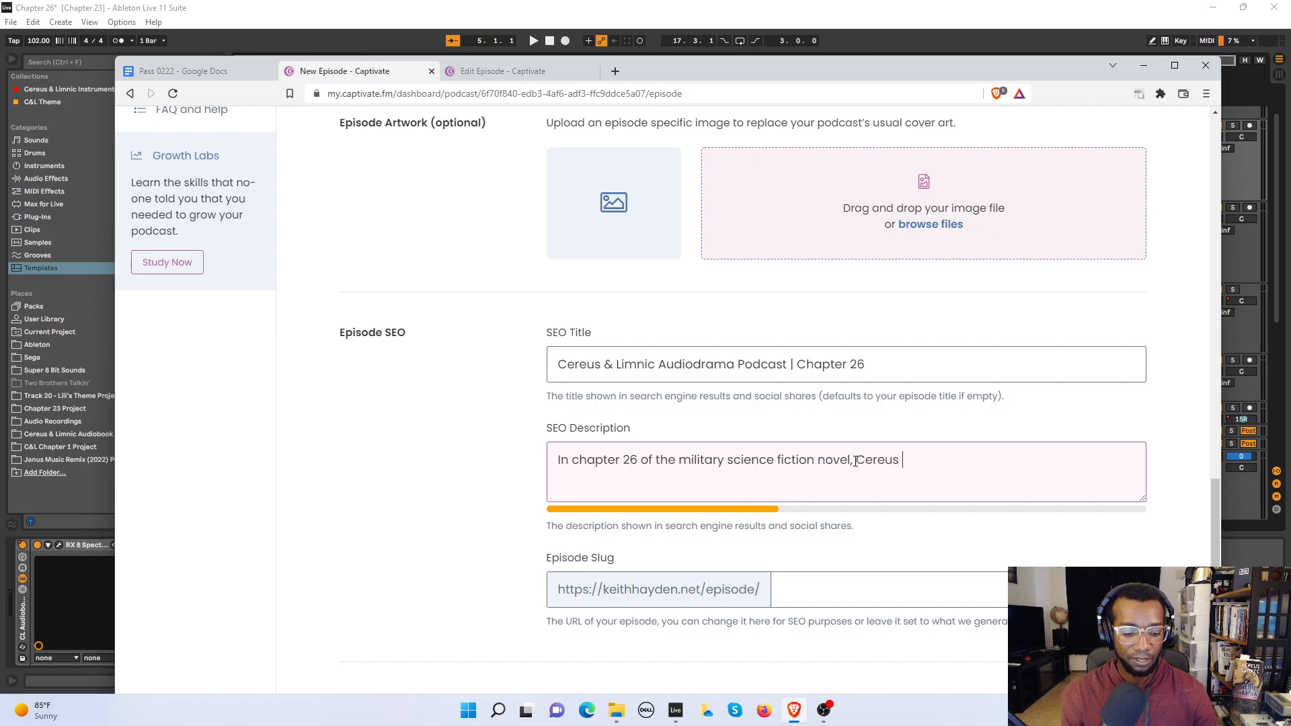
{"action": "type", "text": "& Limn"}
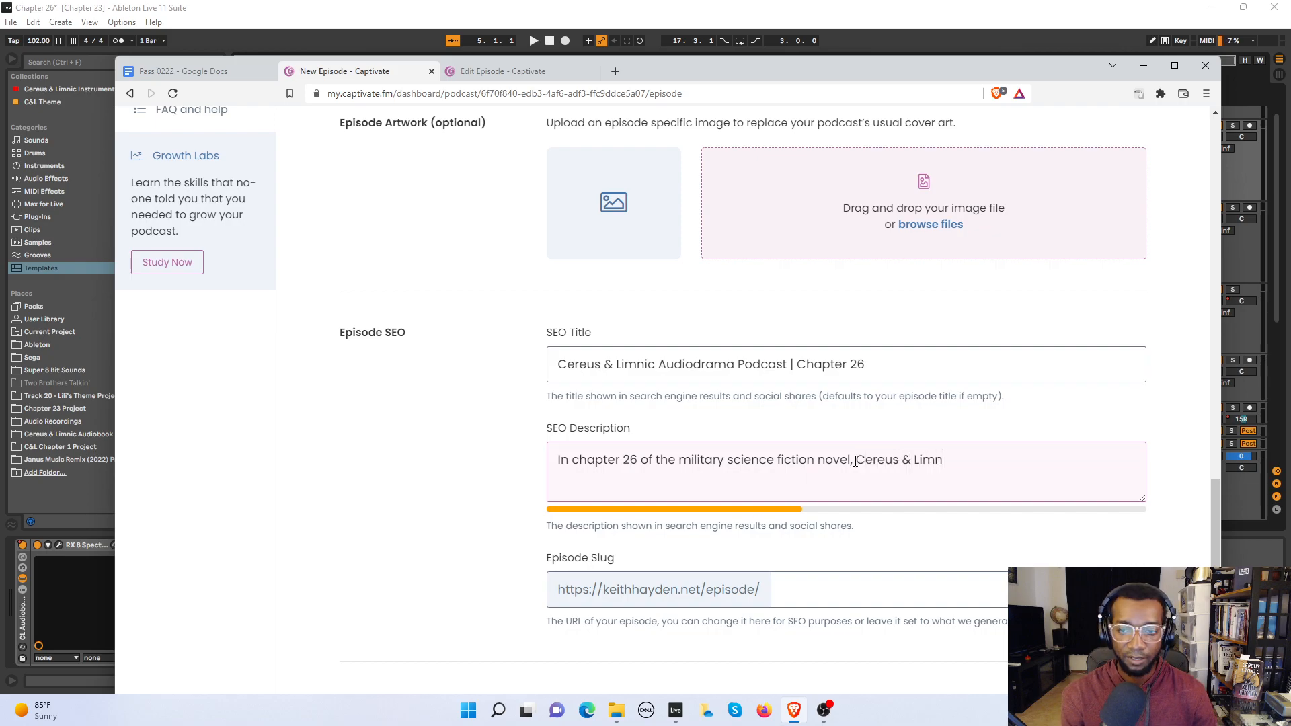
{"action": "type", "text": "ic,"}
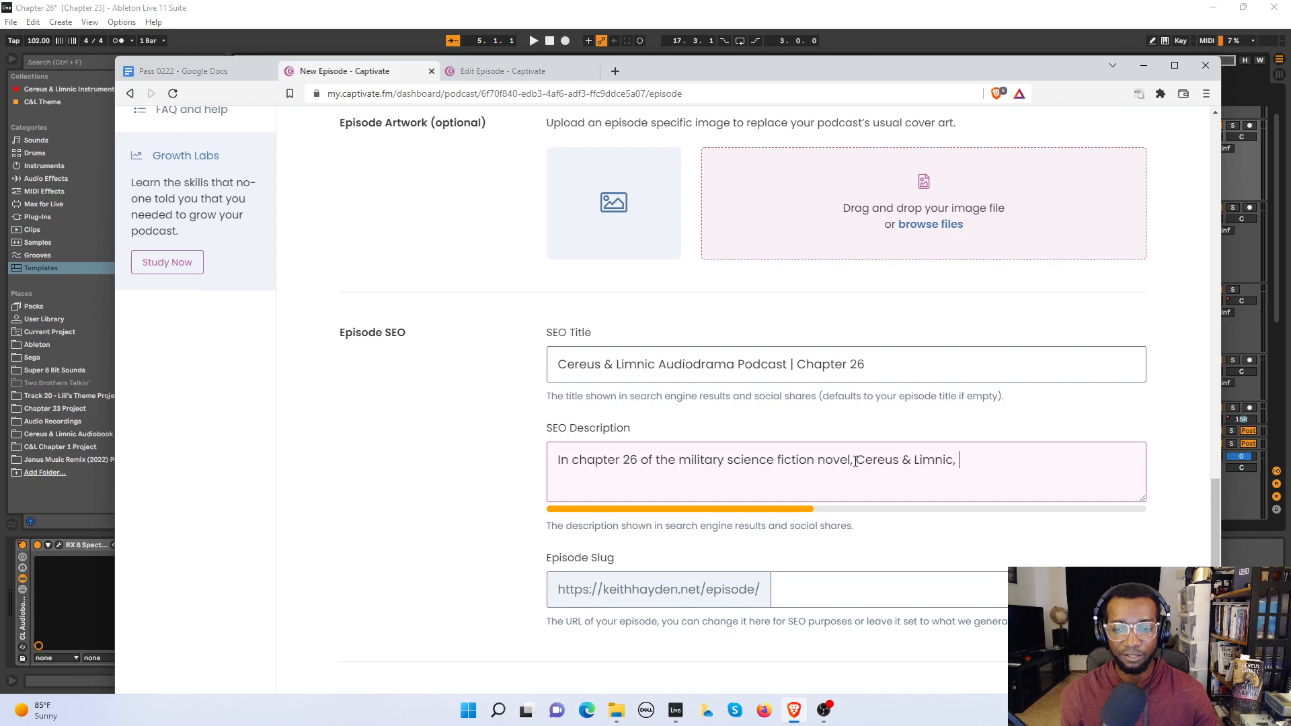
Step: Copy "Noe speaks to her best friend about…issues." from the show notes and append it to the SEO description
{"action": "scroll", "coordinate": [855, 462], "scroll_direction": "up", "scroll_amount": 15}
{"action": "scroll", "coordinate": [751, 322], "scroll_direction": "up", "scroll_amount": 4}
{"action": "scroll", "coordinate": [751, 322], "scroll_direction": "down", "scroll_amount": 3}
{"action": "left_click_drag", "start_coordinate": [819, 278], "coordinate": [528, 272]}
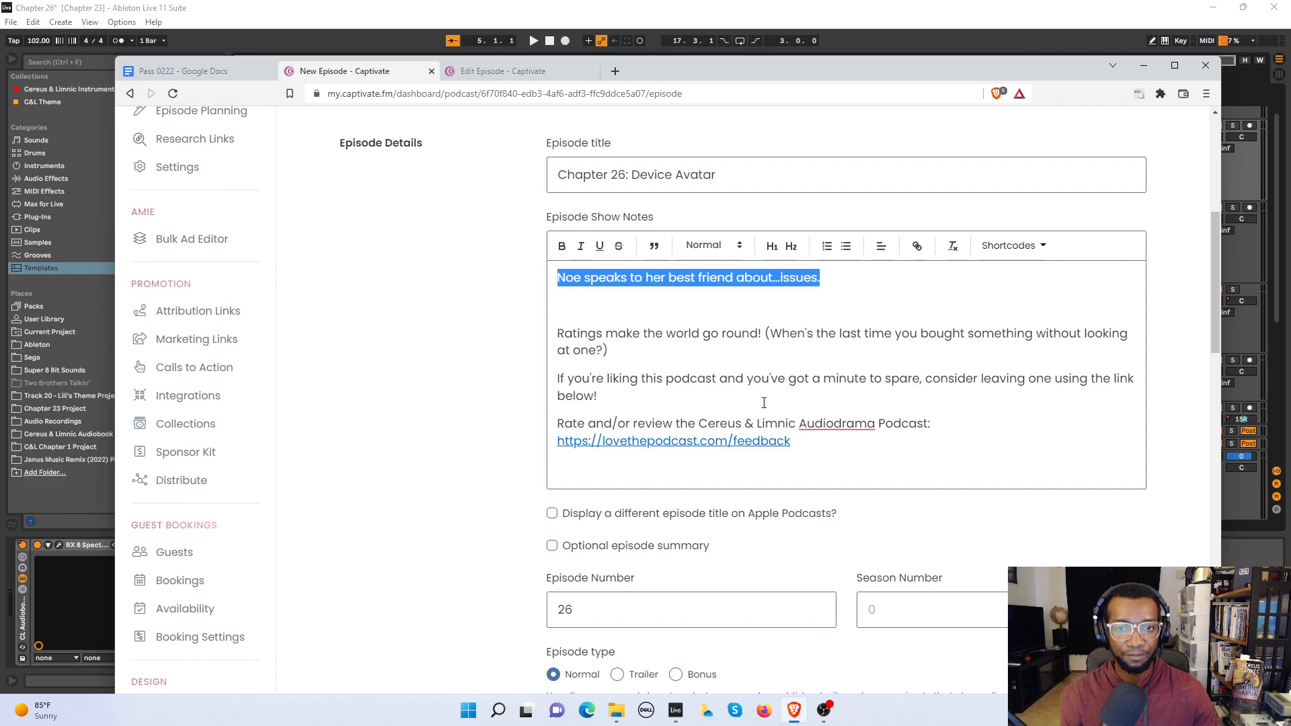
{"action": "scroll", "coordinate": [815, 498], "scroll_direction": "down", "scroll_amount": 15}
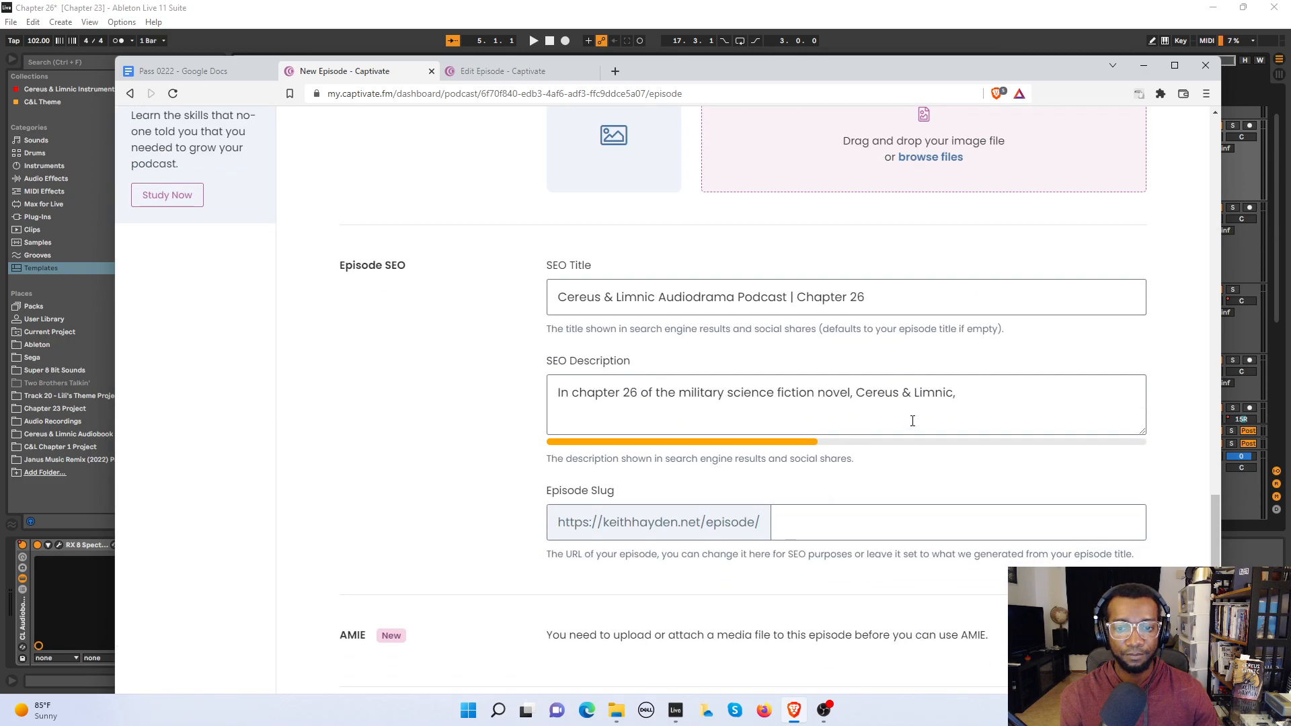
{"action": "left_click", "coordinate": [967, 394]}
{"action": "type", "text": "Noe speaks to her best friend about…issues."}
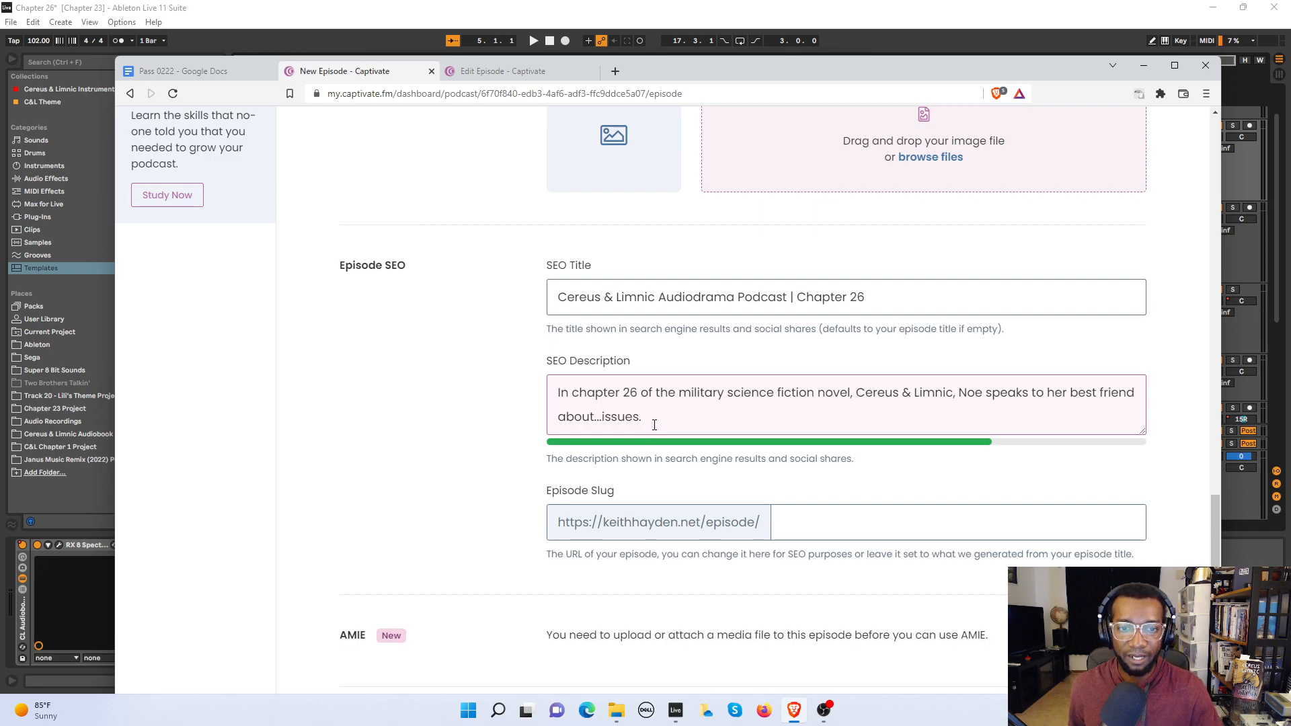
Step: Set the episode slug to "chapter-26-device-avatar", matching the episode title
{"action": "left_click", "coordinate": [773, 521]}
{"action": "left_click", "coordinate": [793, 527]}
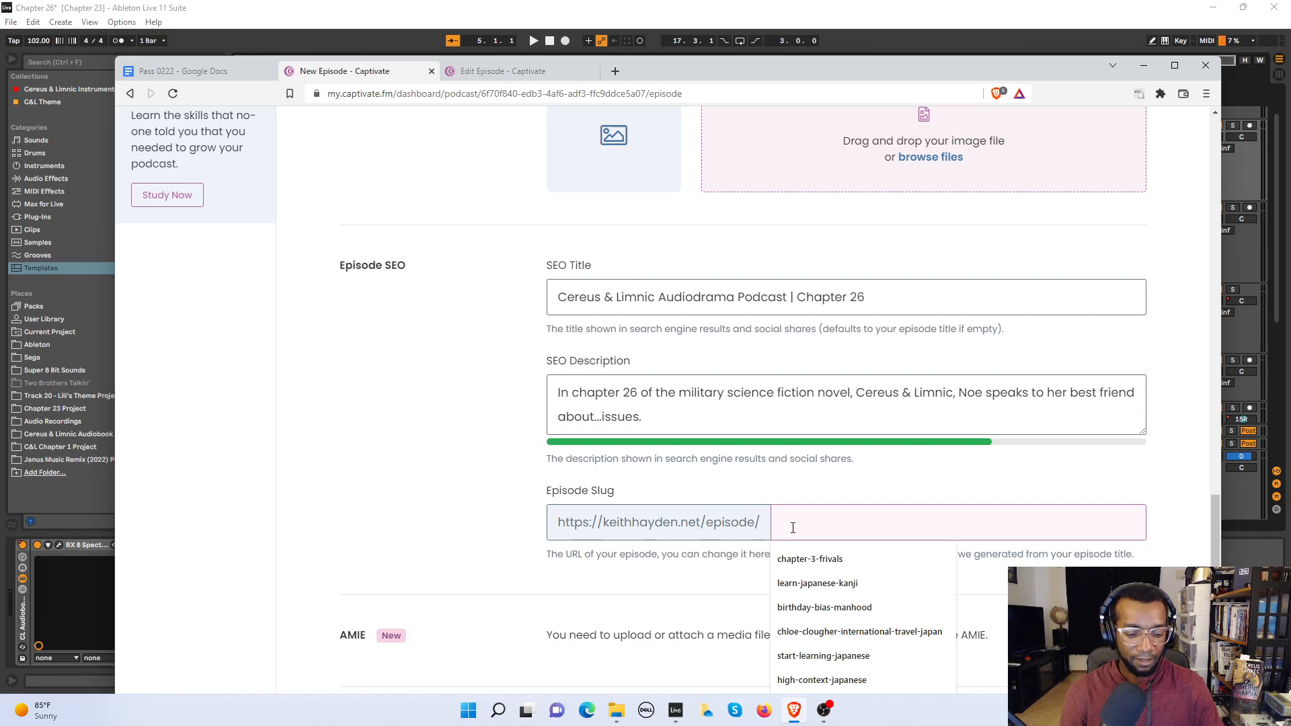
{"action": "type", "text": "chap"}
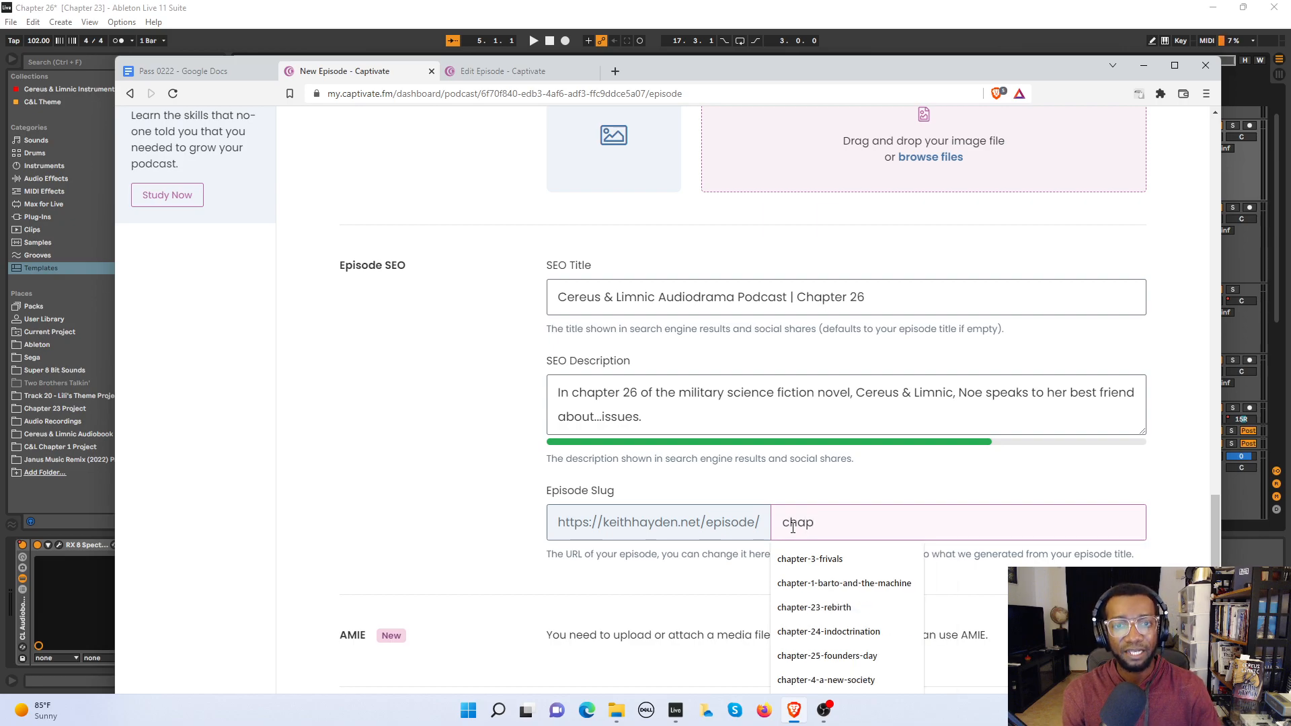
{"action": "type", "text": "ter-"}
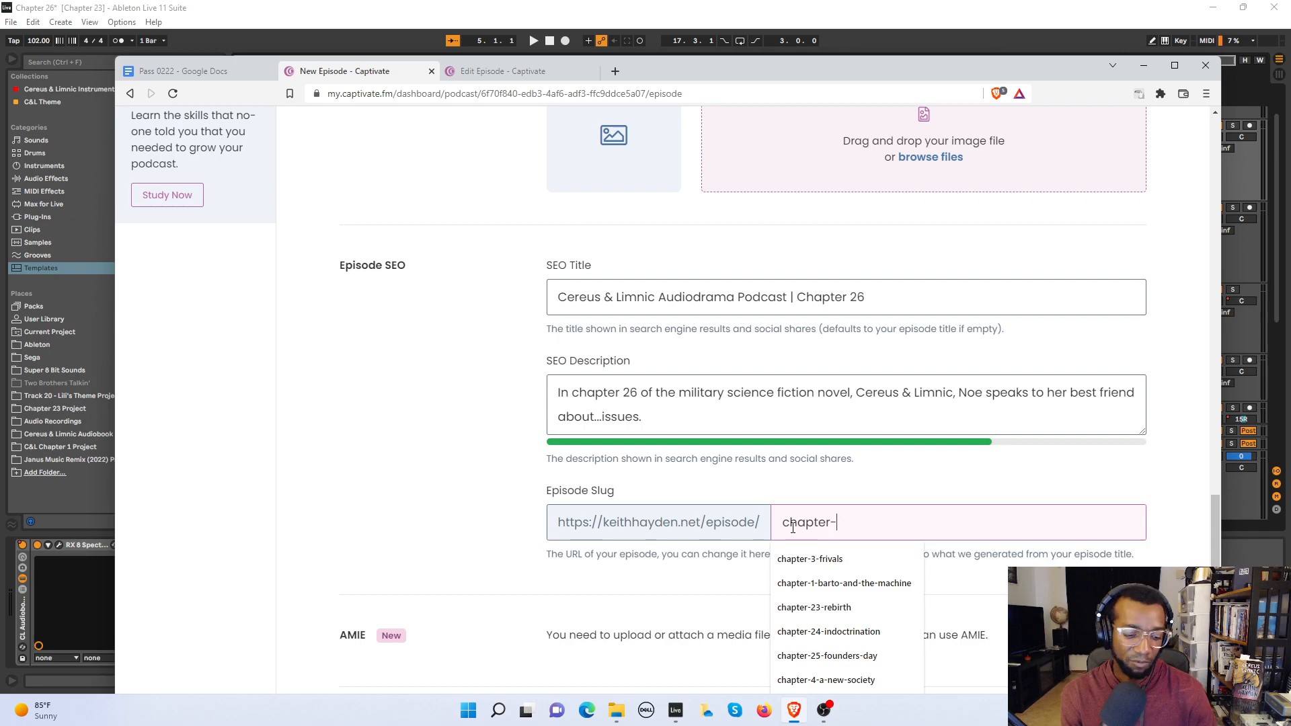
{"action": "type", "text": "26-"}
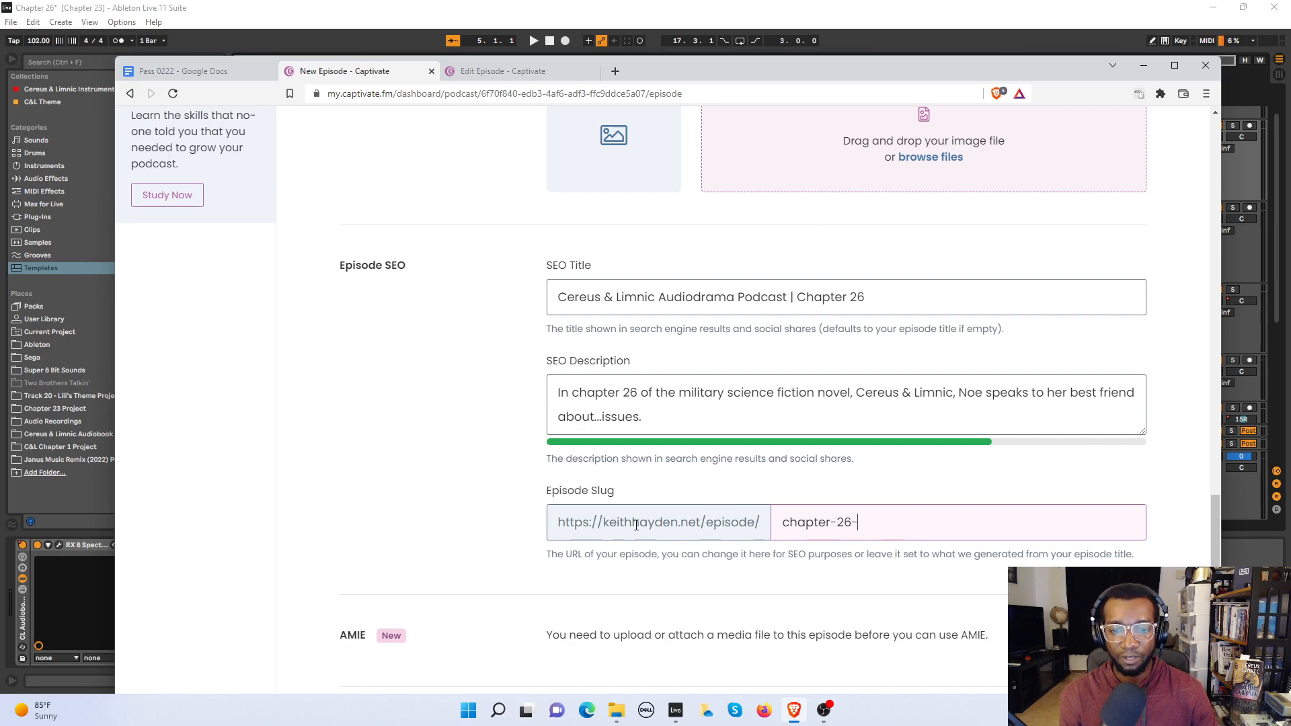
{"action": "scroll", "coordinate": [713, 558], "scroll_direction": "up", "scroll_amount": 4}
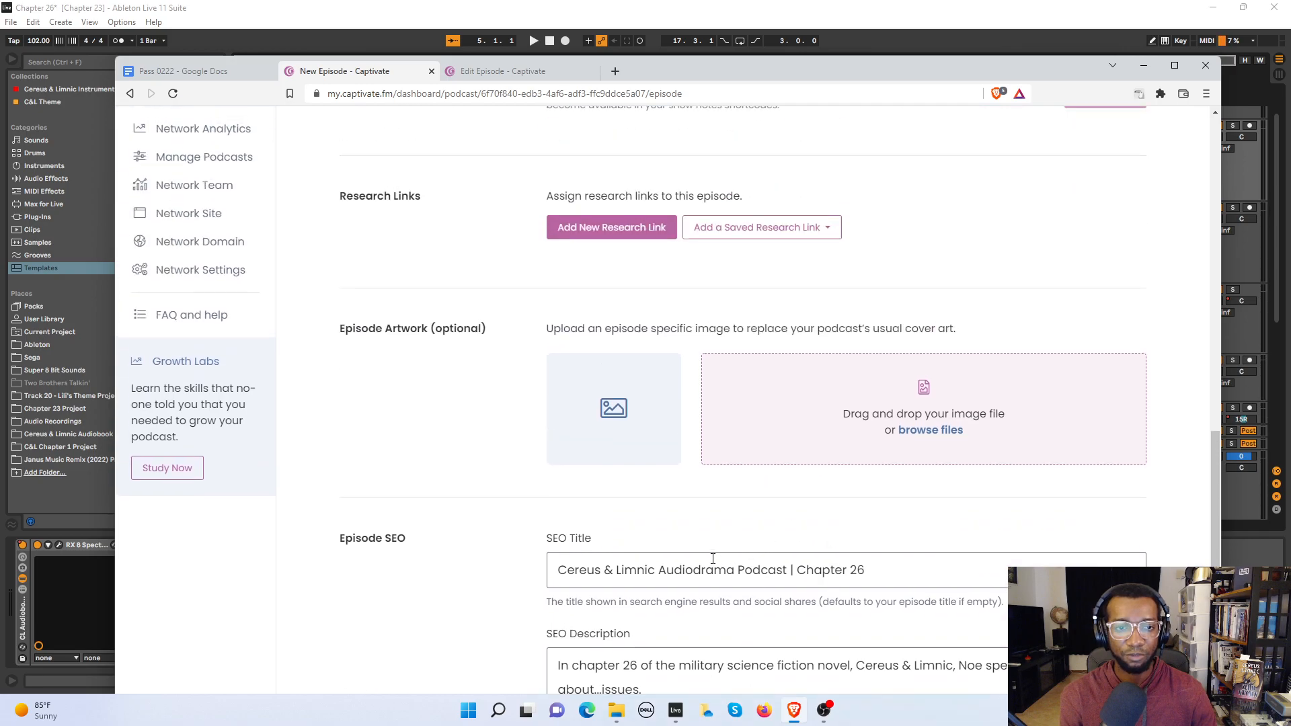
{"action": "scroll", "coordinate": [713, 559], "scroll_direction": "up", "scroll_amount": 10}
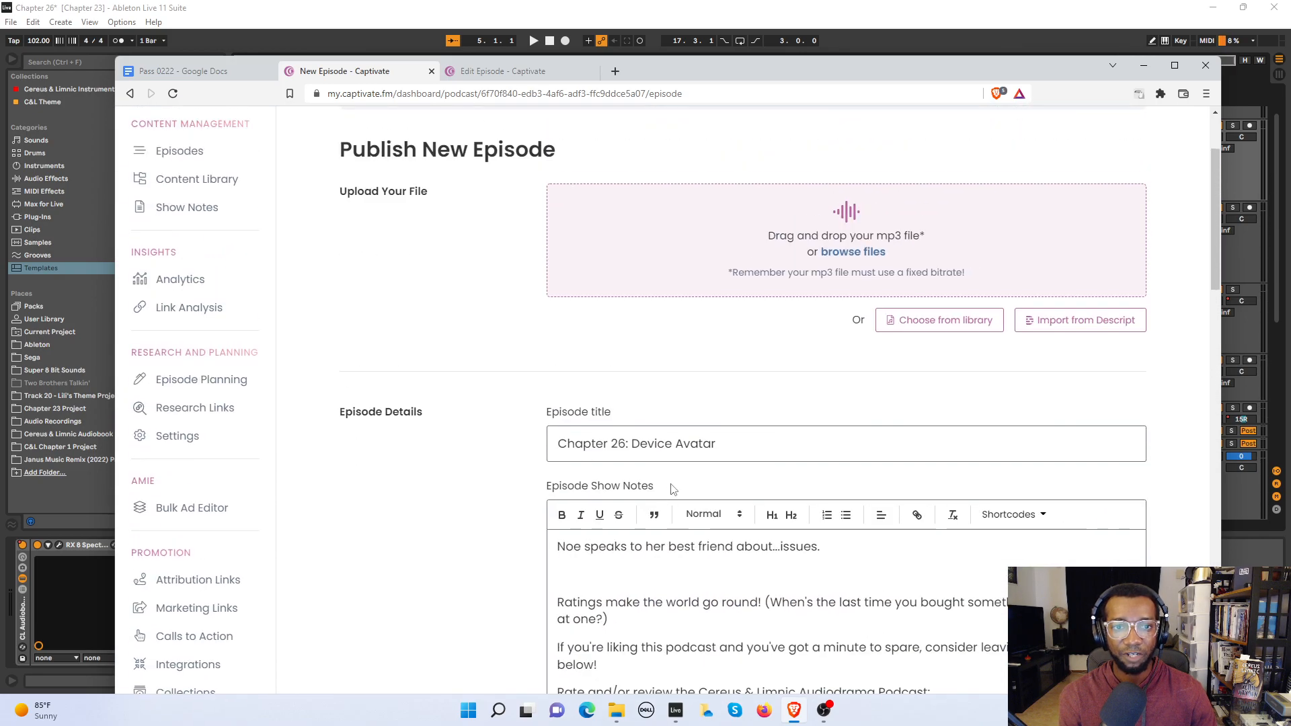
{"action": "scroll", "coordinate": [669, 486], "scroll_direction": "up", "scroll_amount": 2}
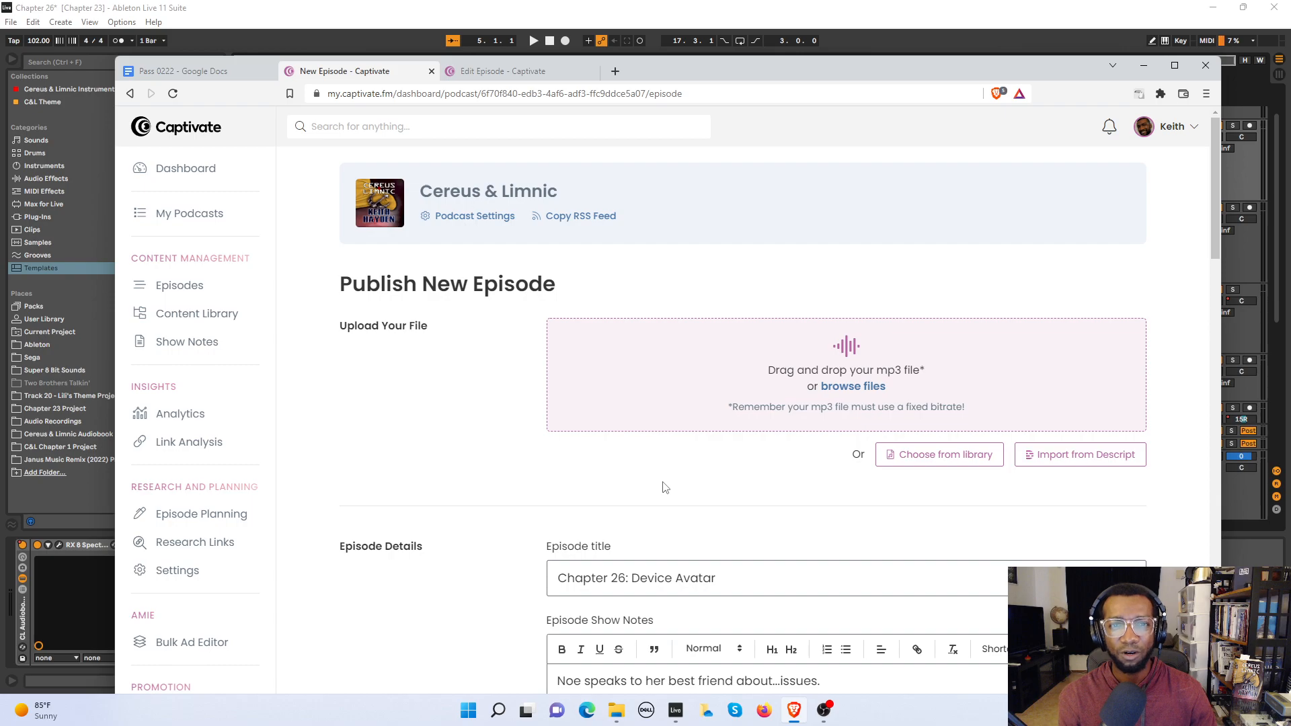
{"action": "scroll", "coordinate": [664, 484], "scroll_direction": "down", "scroll_amount": 20}
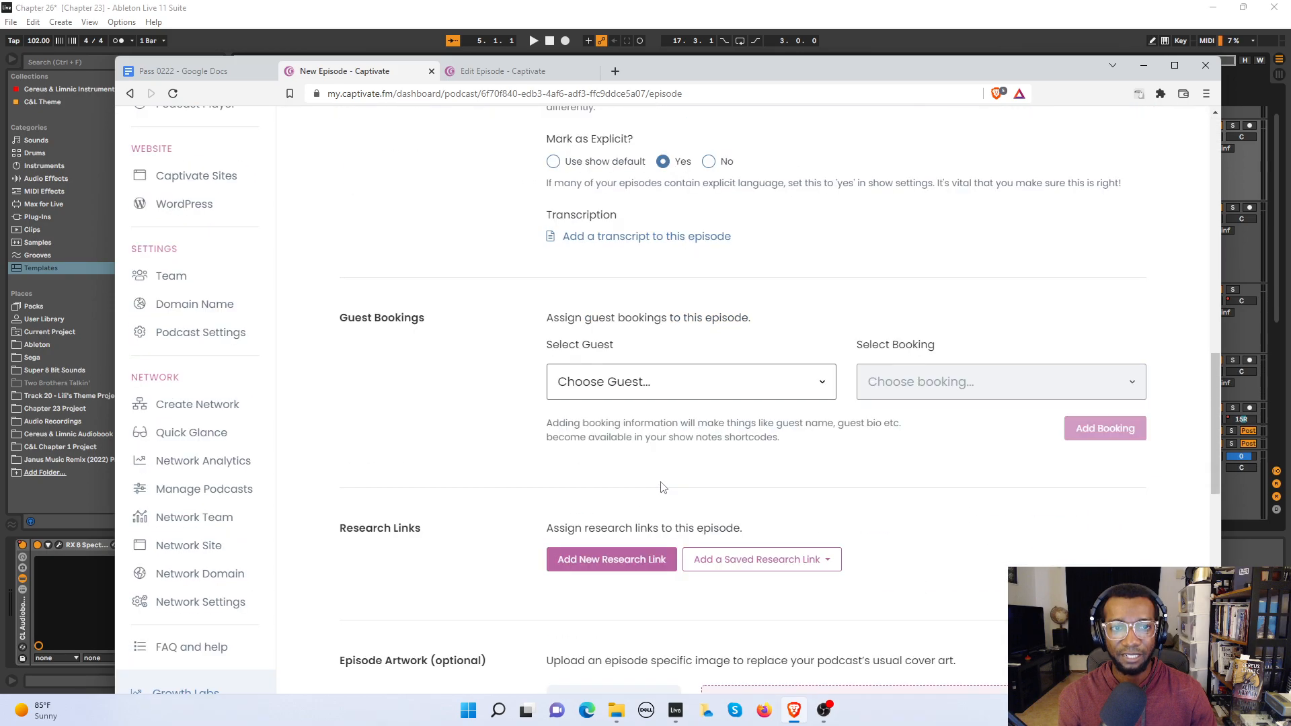
{"action": "scroll", "coordinate": [739, 430], "scroll_direction": "down", "scroll_amount": 5}
{"action": "scroll", "coordinate": [881, 298], "scroll_direction": "up", "scroll_amount": 1}
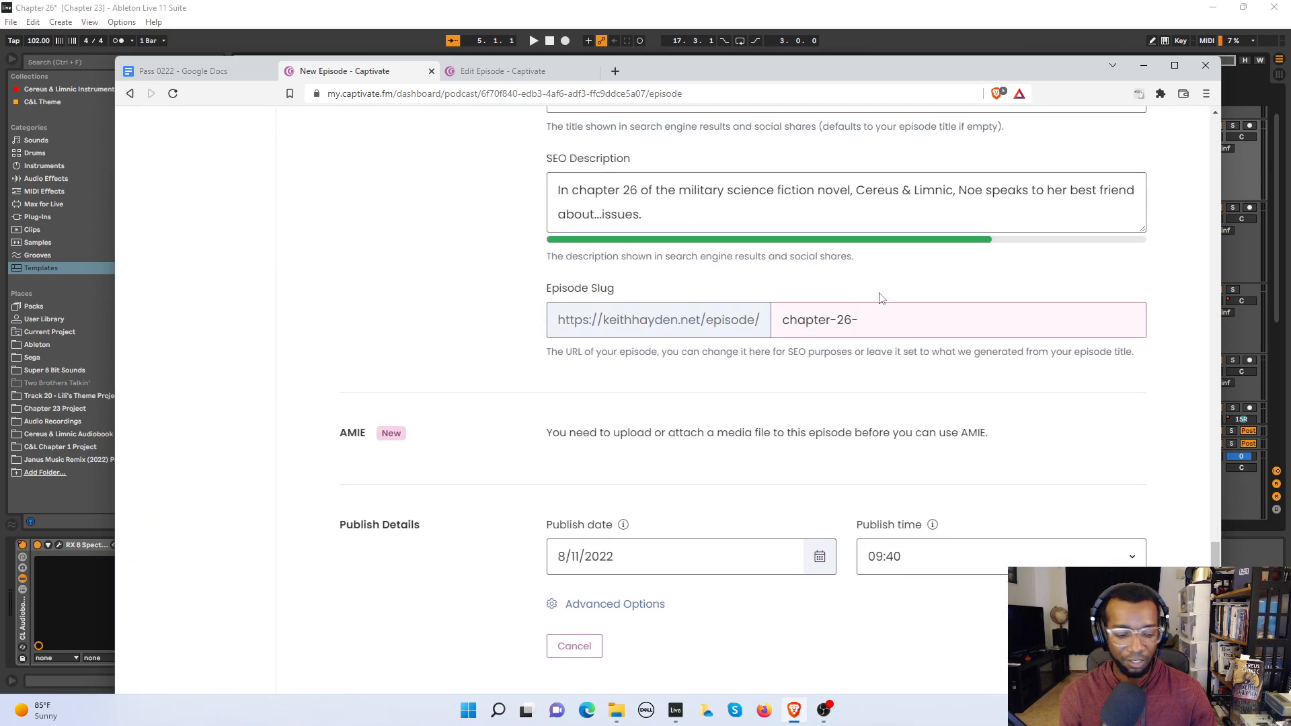
{"action": "type", "text": "device"}
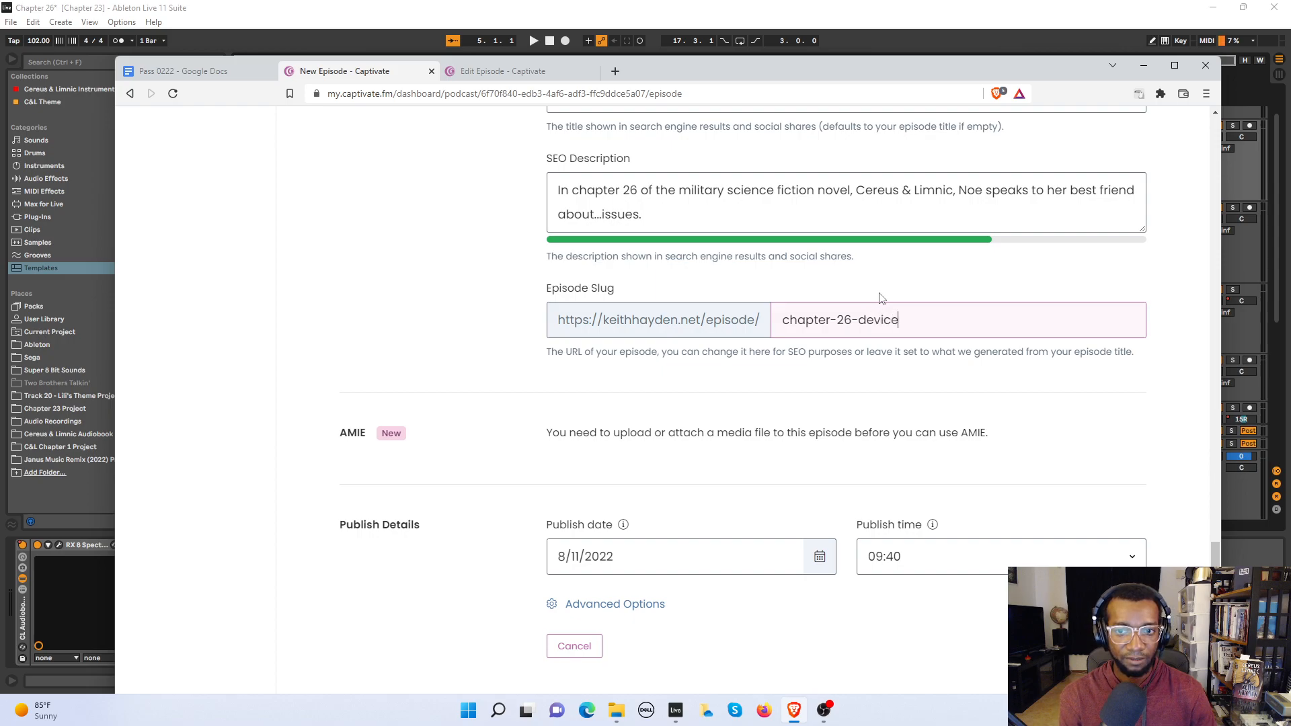
{"action": "type", "text": "-avatar"}
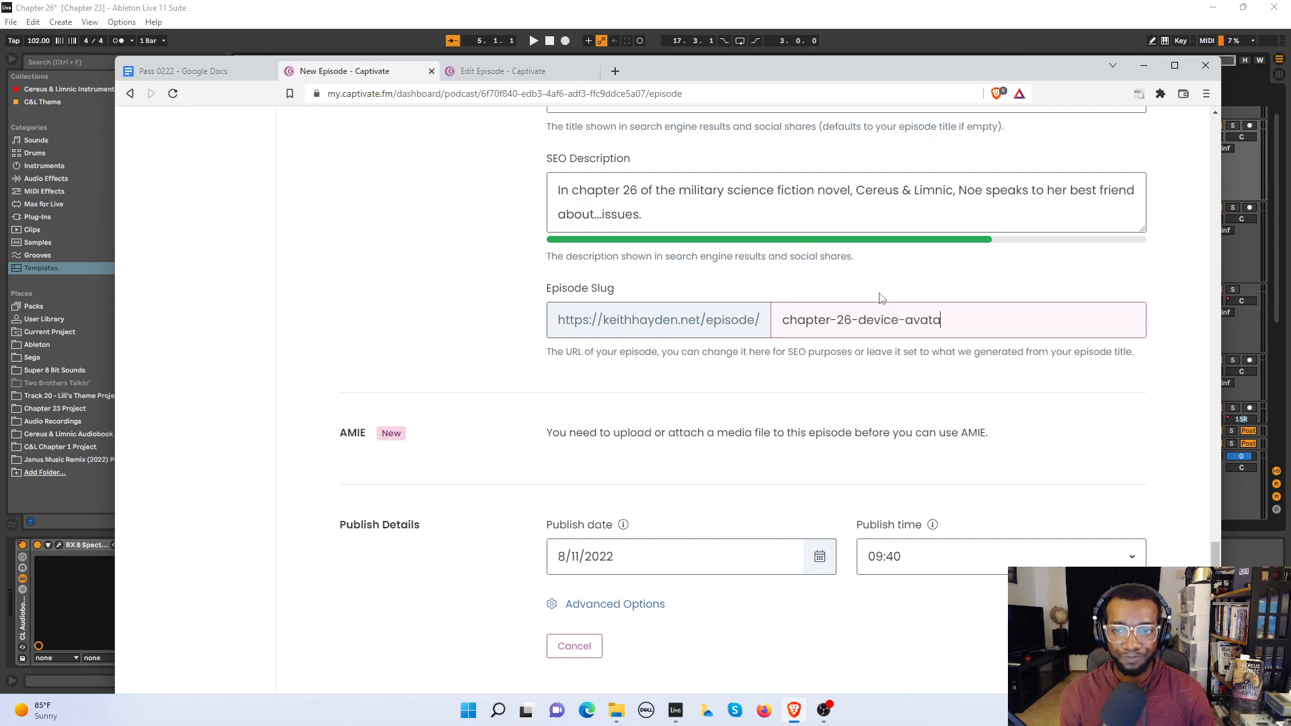
Step: Keep the publish date at 8/11/2022 and time at 09:40, create the new episode, and minimize the browser
{"action": "scroll", "coordinate": [882, 411], "scroll_direction": "down", "scroll_amount": 1}
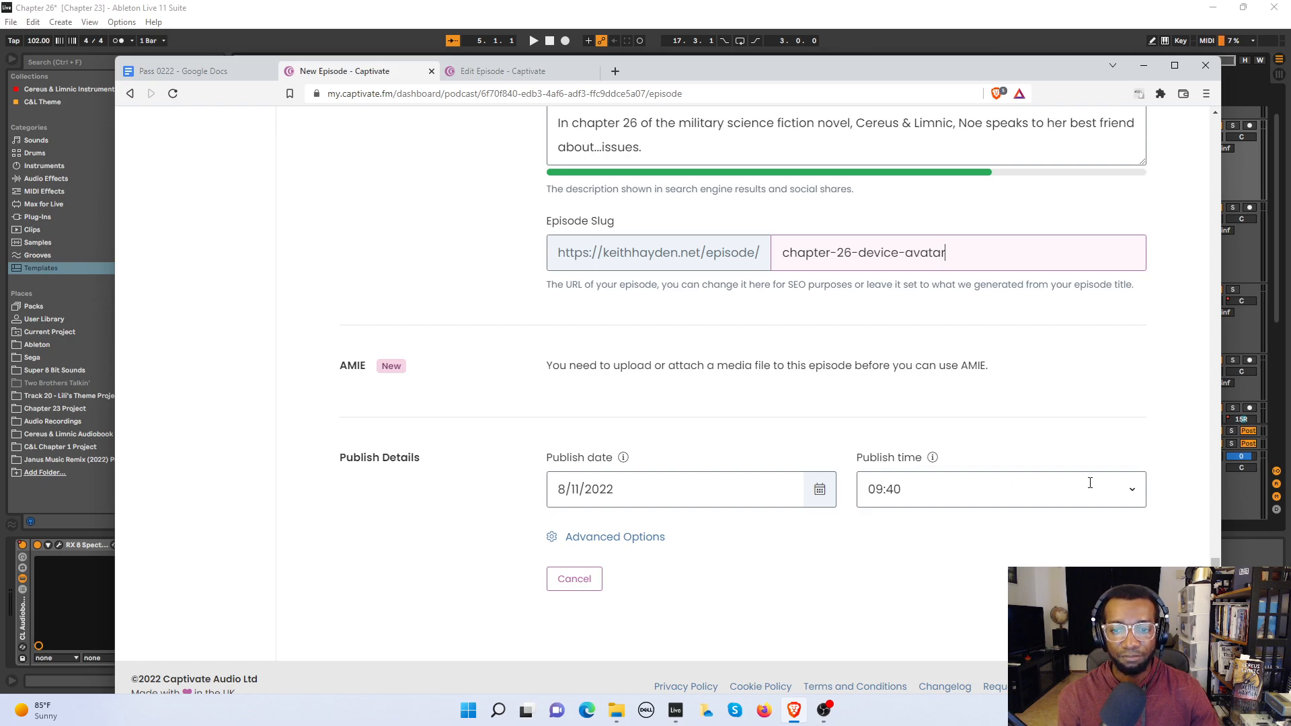
{"action": "left_click", "coordinate": [818, 507]}
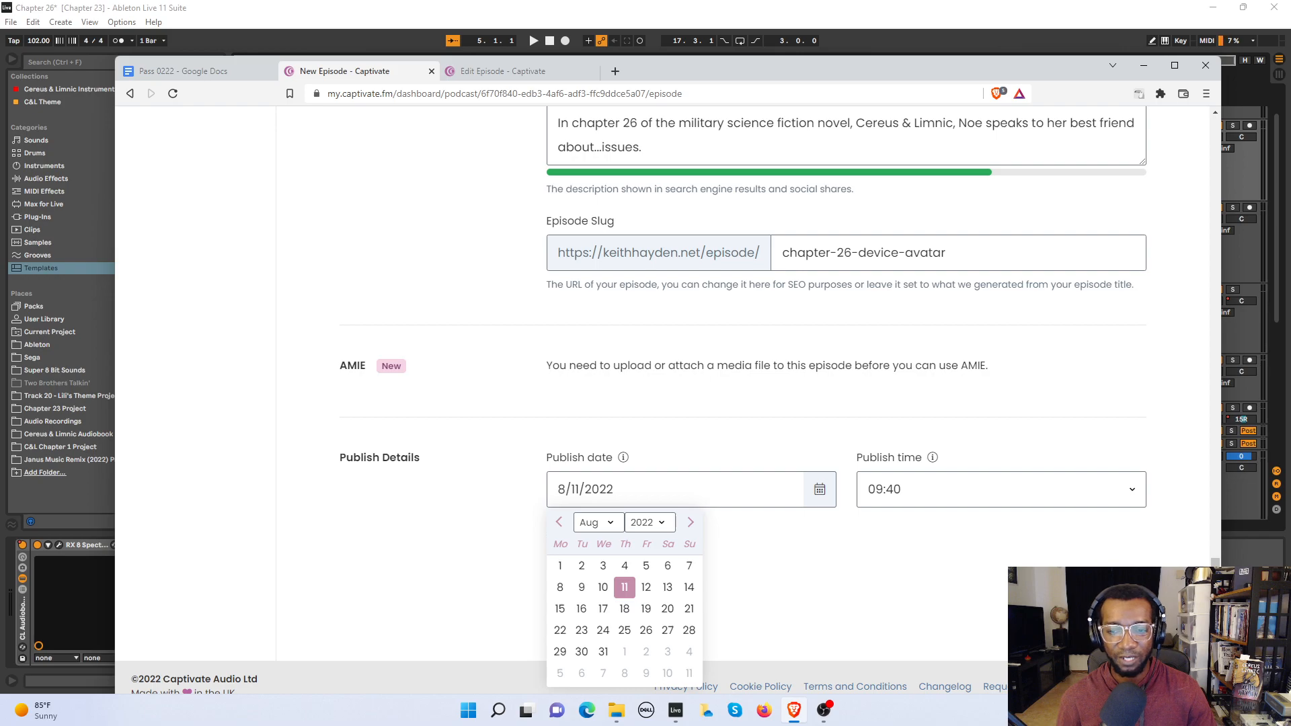
{"action": "left_click", "coordinate": [1020, 546]}
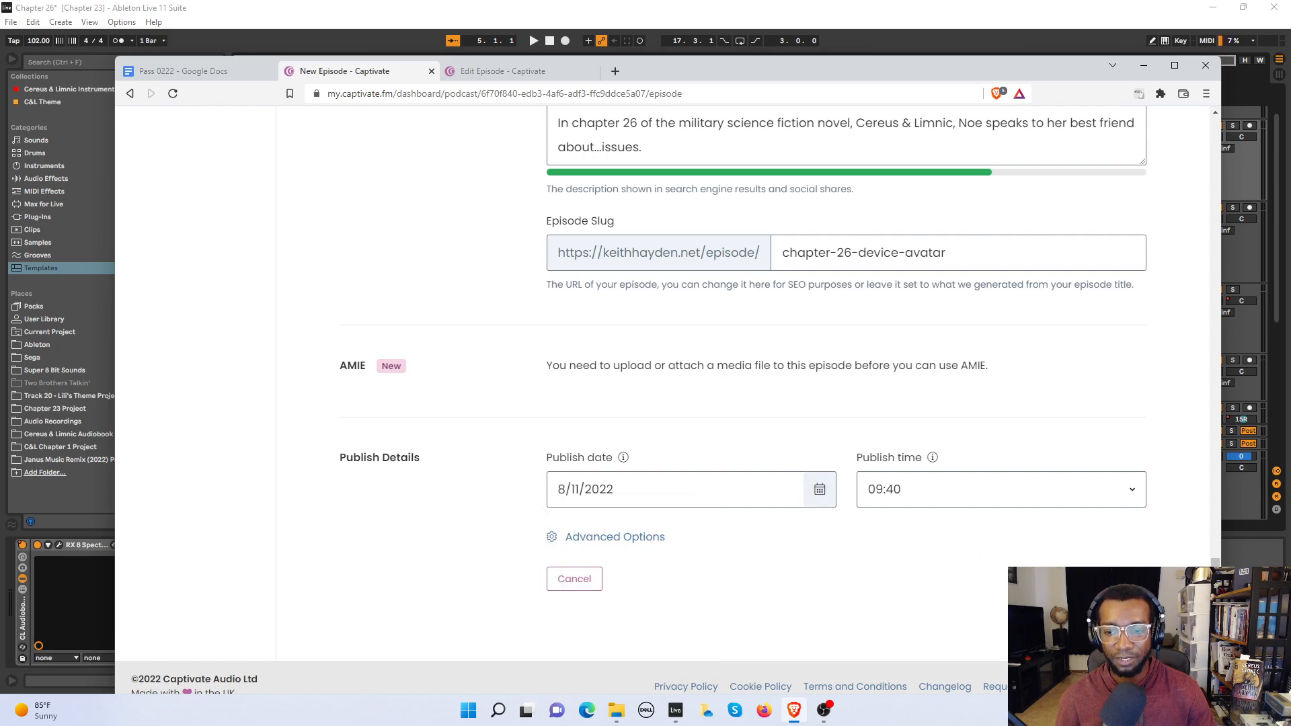
{"action": "left_click", "coordinate": [1104, 578]}
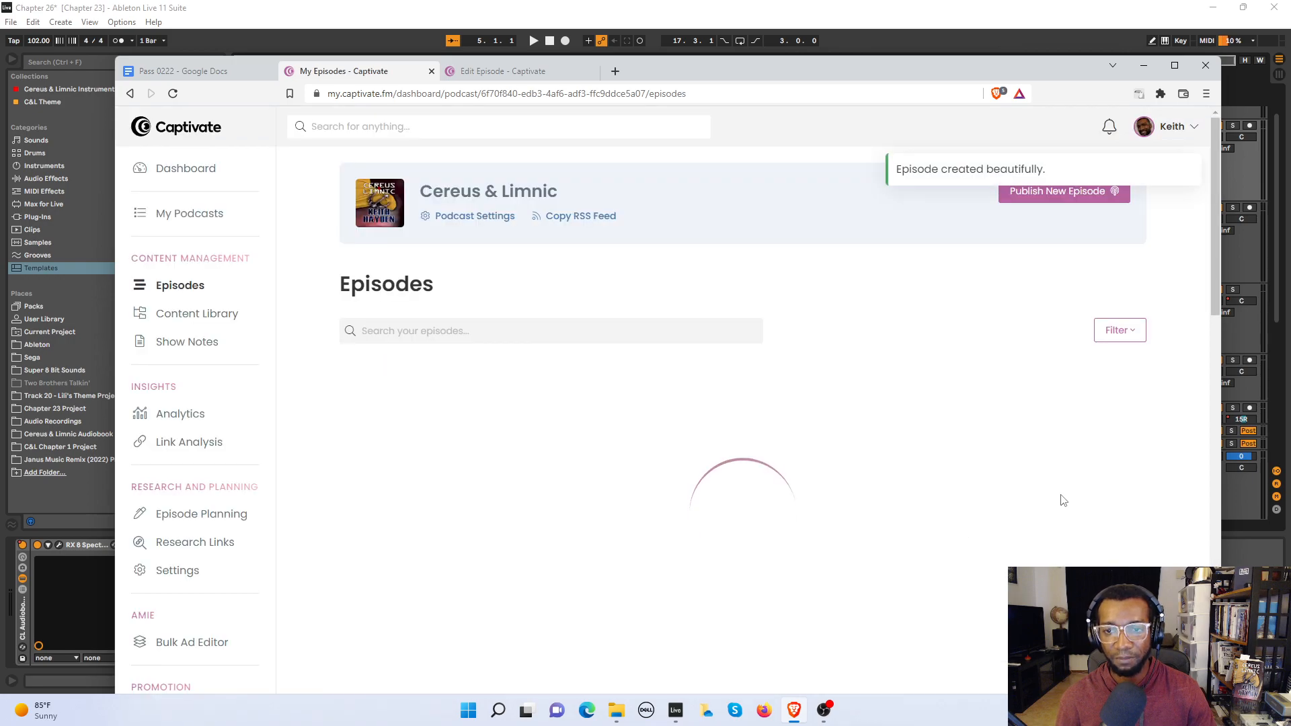
{"action": "left_click", "coordinate": [1142, 65]}
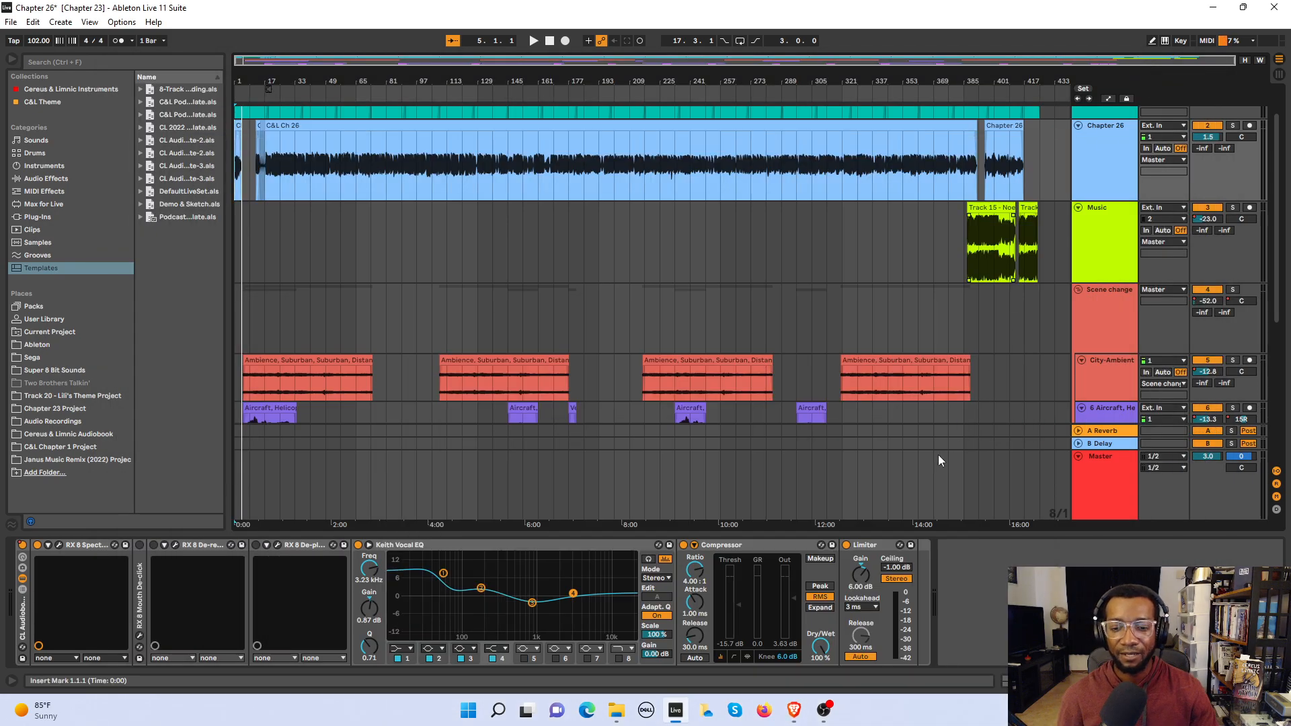
{"action": "left_click", "coordinate": [823, 710]}
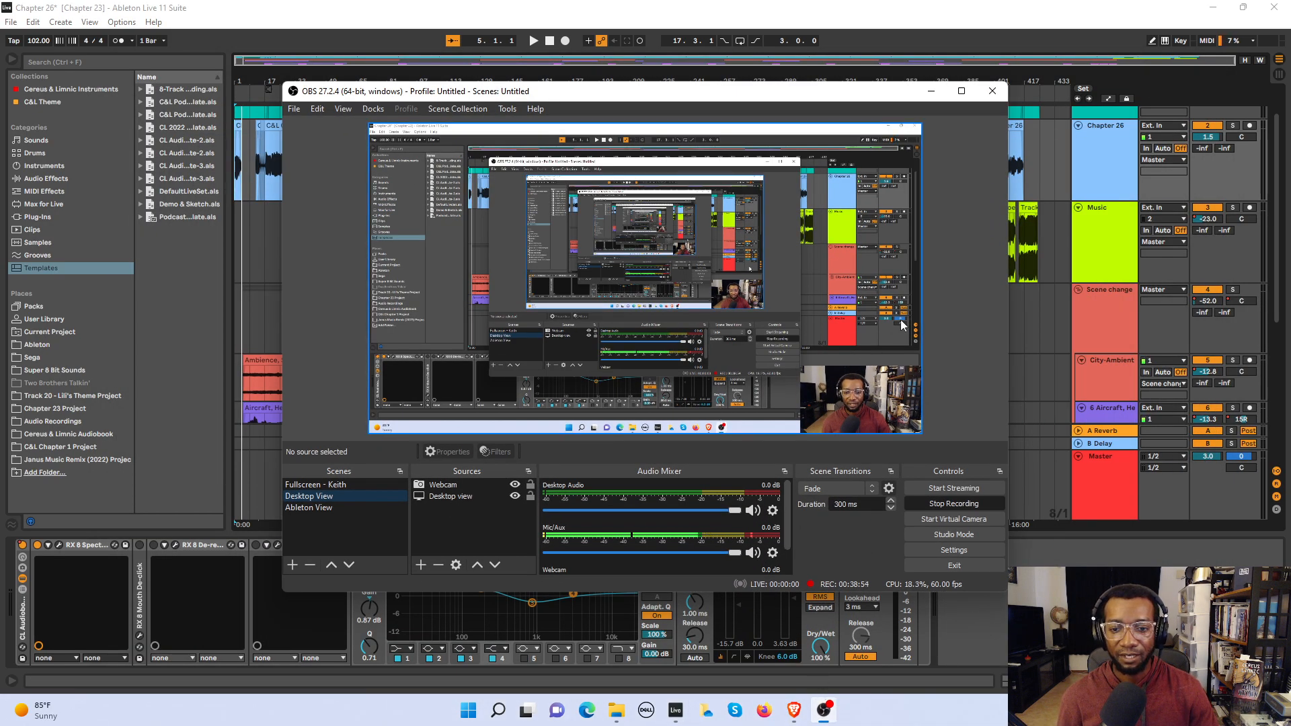
{"action": "left_click", "coordinate": [930, 92]}
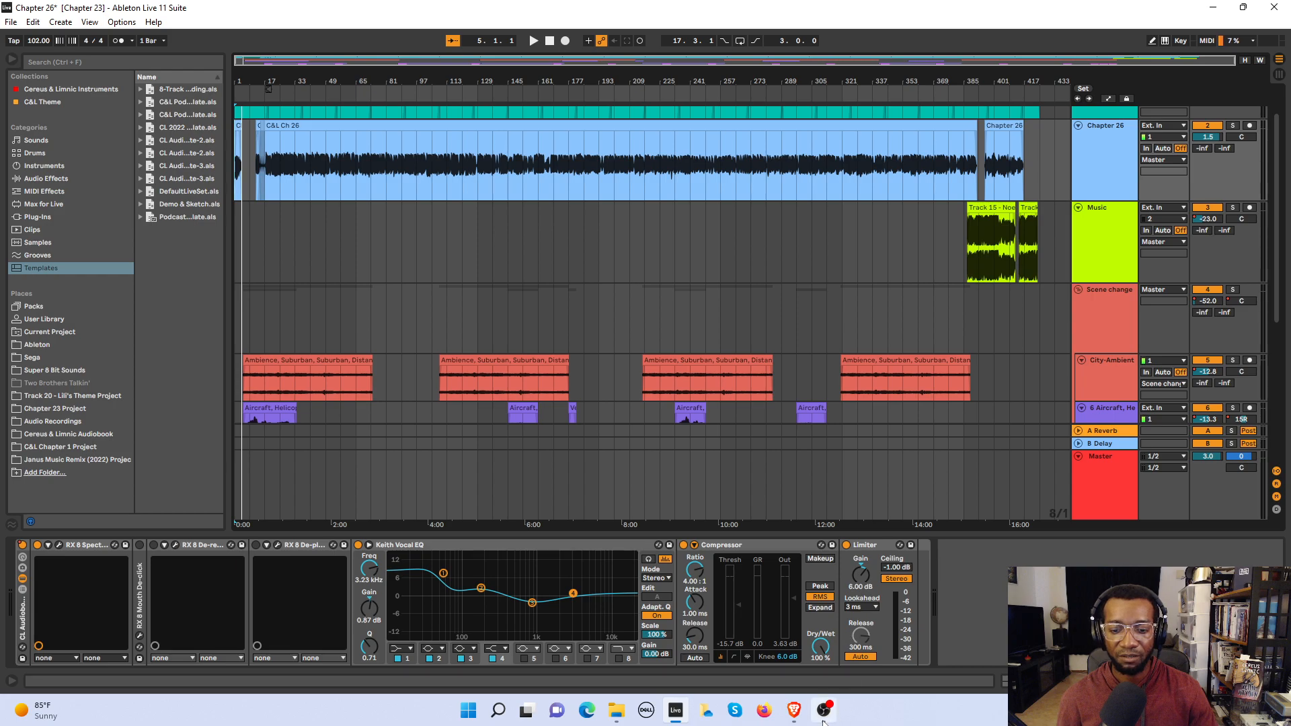
{"action": "mouse_move", "coordinate": [823, 722]}
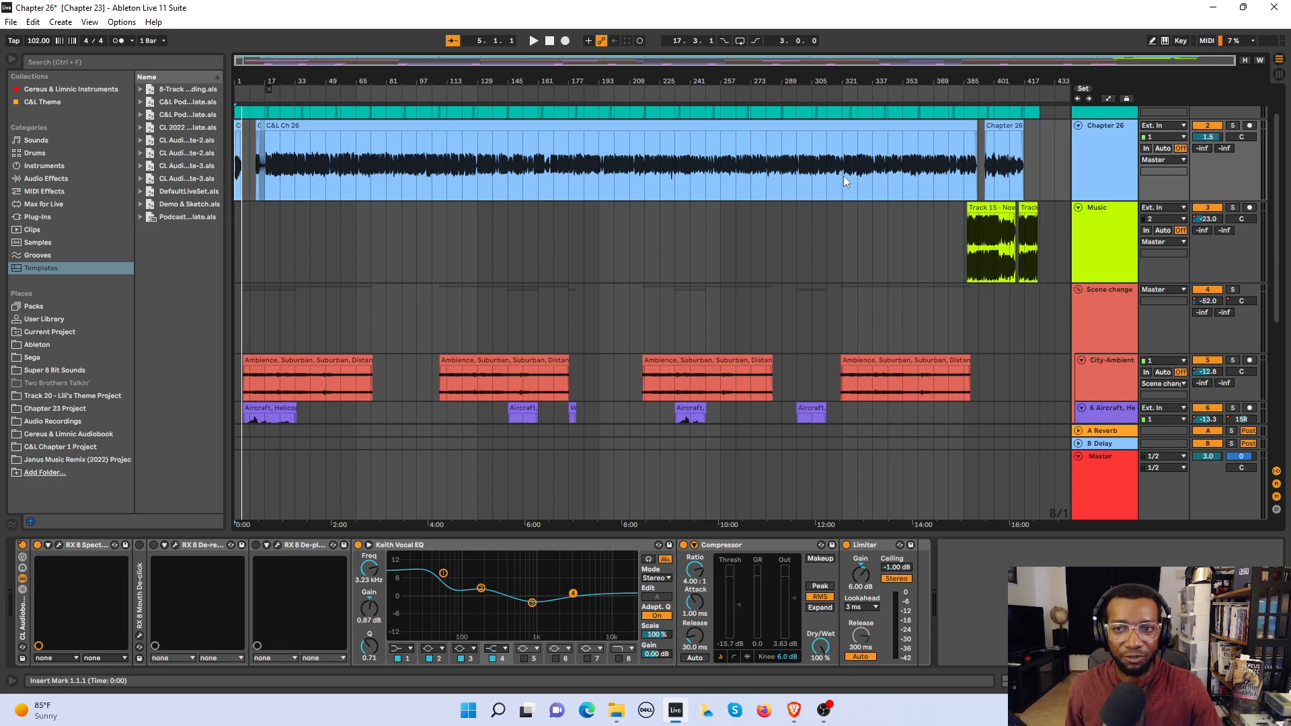
Step: Minimize Ableton Live and, in File Explorer, go to 2022 > Cereus & Limnic FutureFlight > Cereus & Limnic Audiobook > Complete Chapters
{"action": "left_click", "coordinate": [1213, 8]}
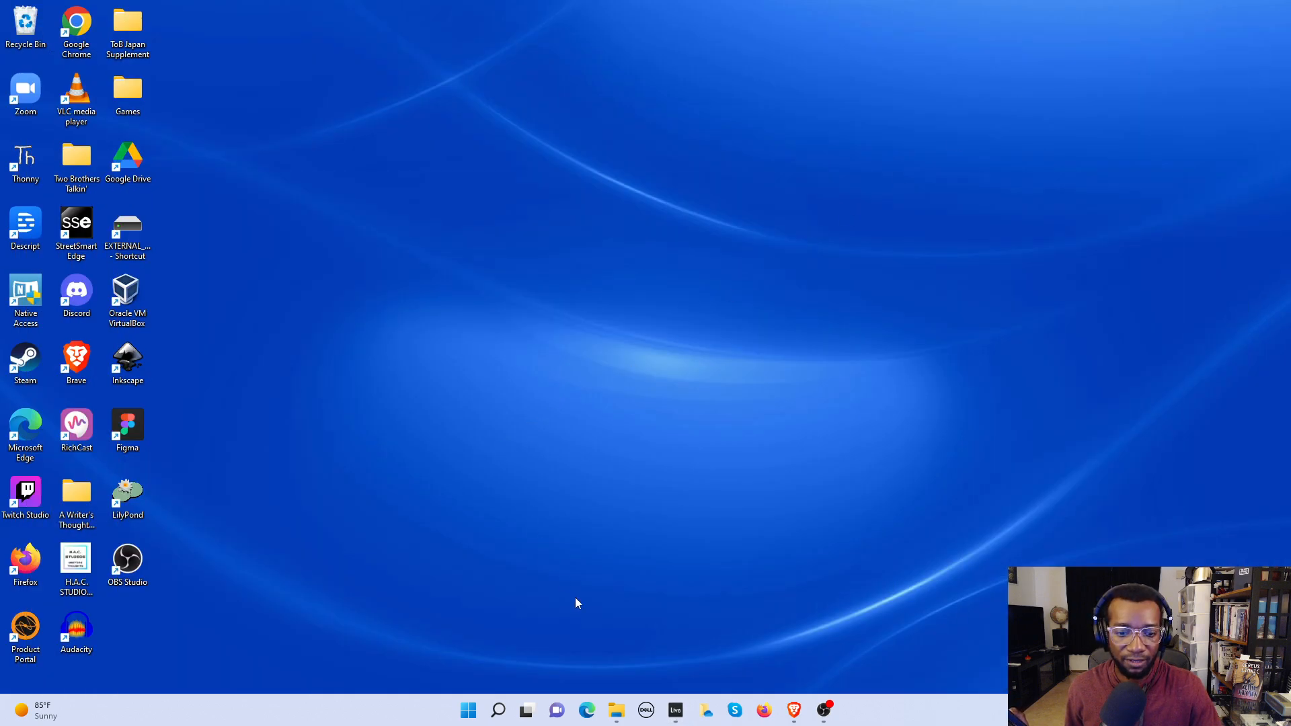
{"action": "mouse_move", "coordinate": [624, 718]}
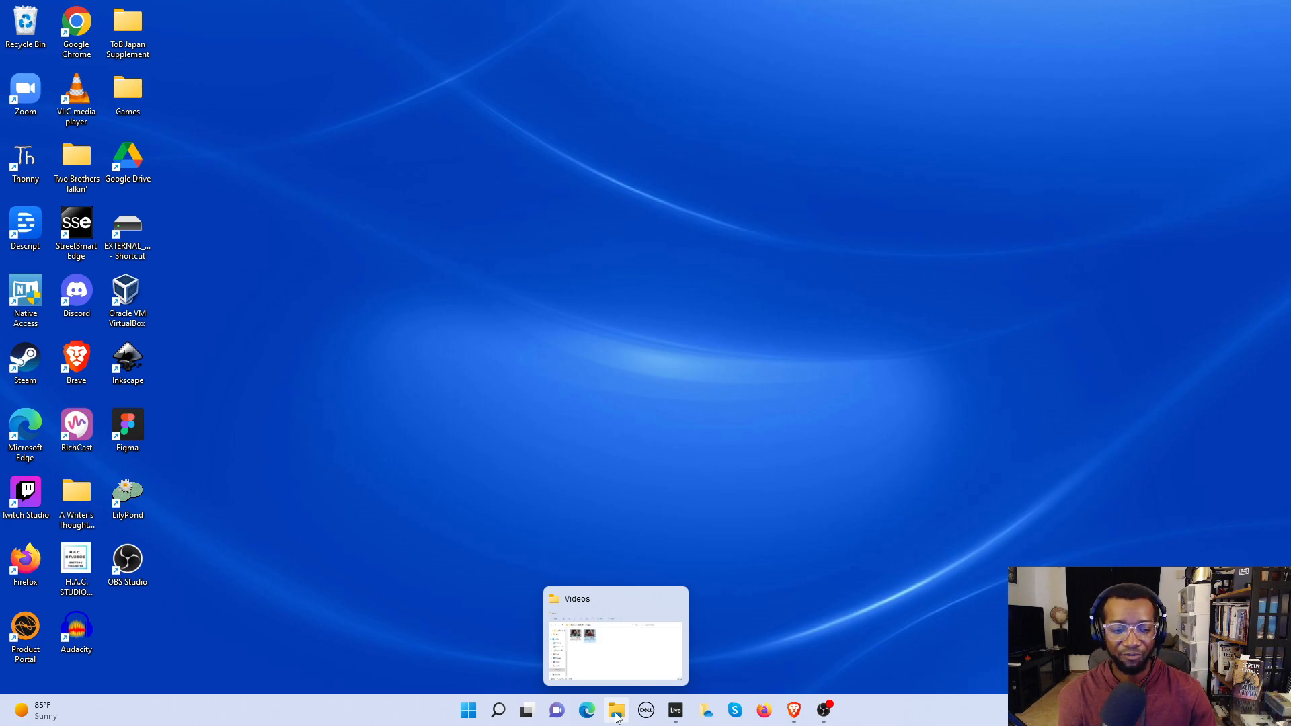
{"action": "left_click", "coordinate": [616, 714]}
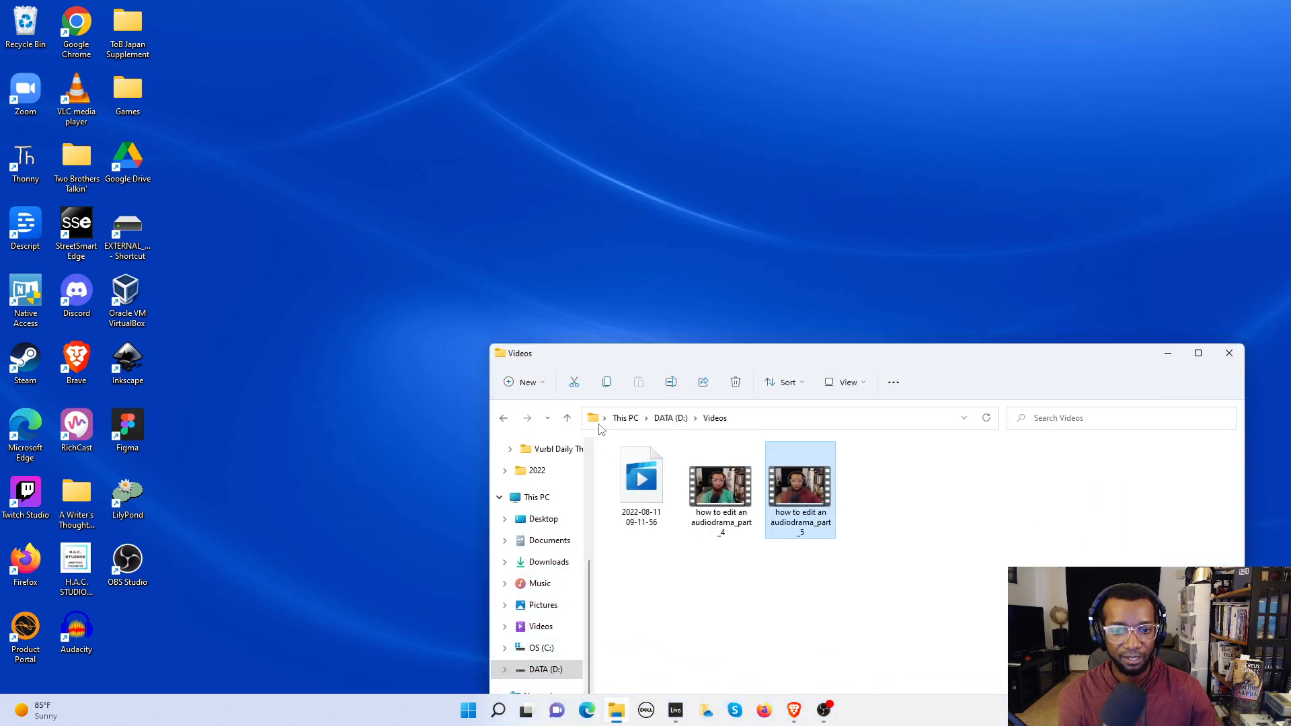
{"action": "left_click_drag", "start_coordinate": [689, 361], "coordinate": [582, 211]}
{"action": "left_click", "coordinate": [433, 322]}
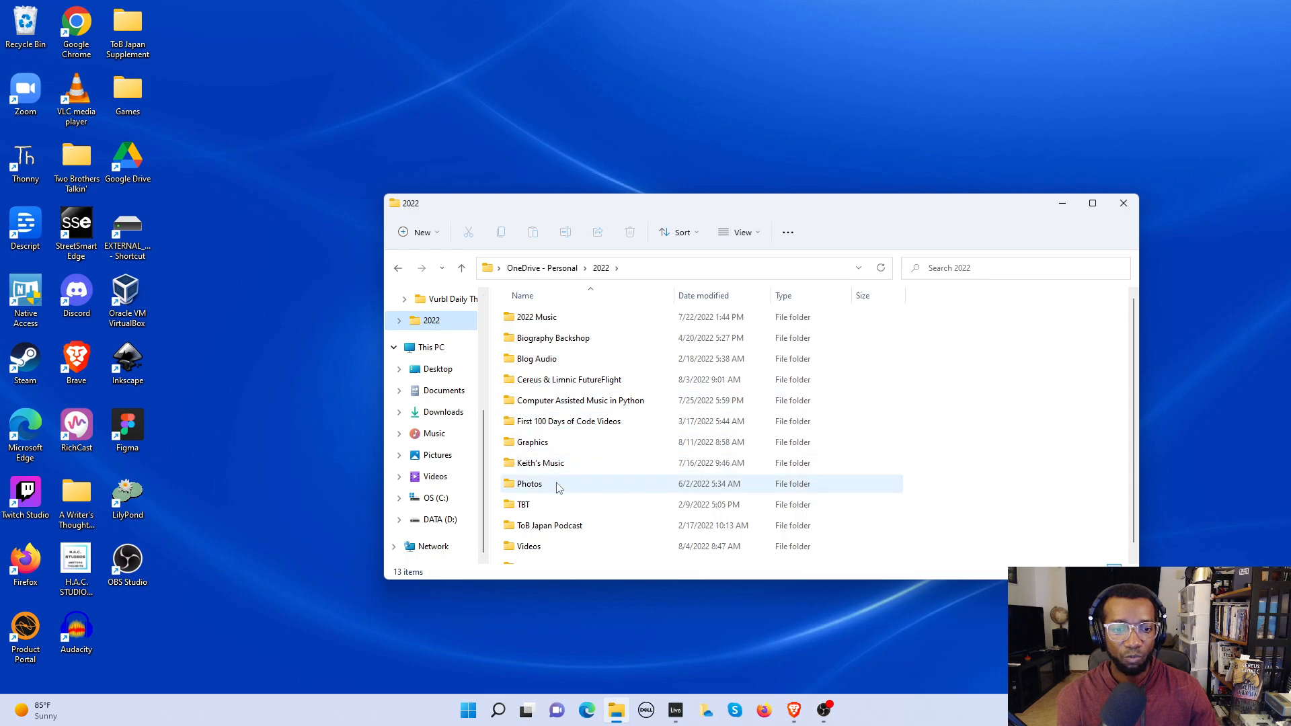
{"action": "double_click", "coordinate": [563, 381]}
{"action": "left_click", "coordinate": [578, 341]}
{"action": "double_click", "coordinate": [578, 343]}
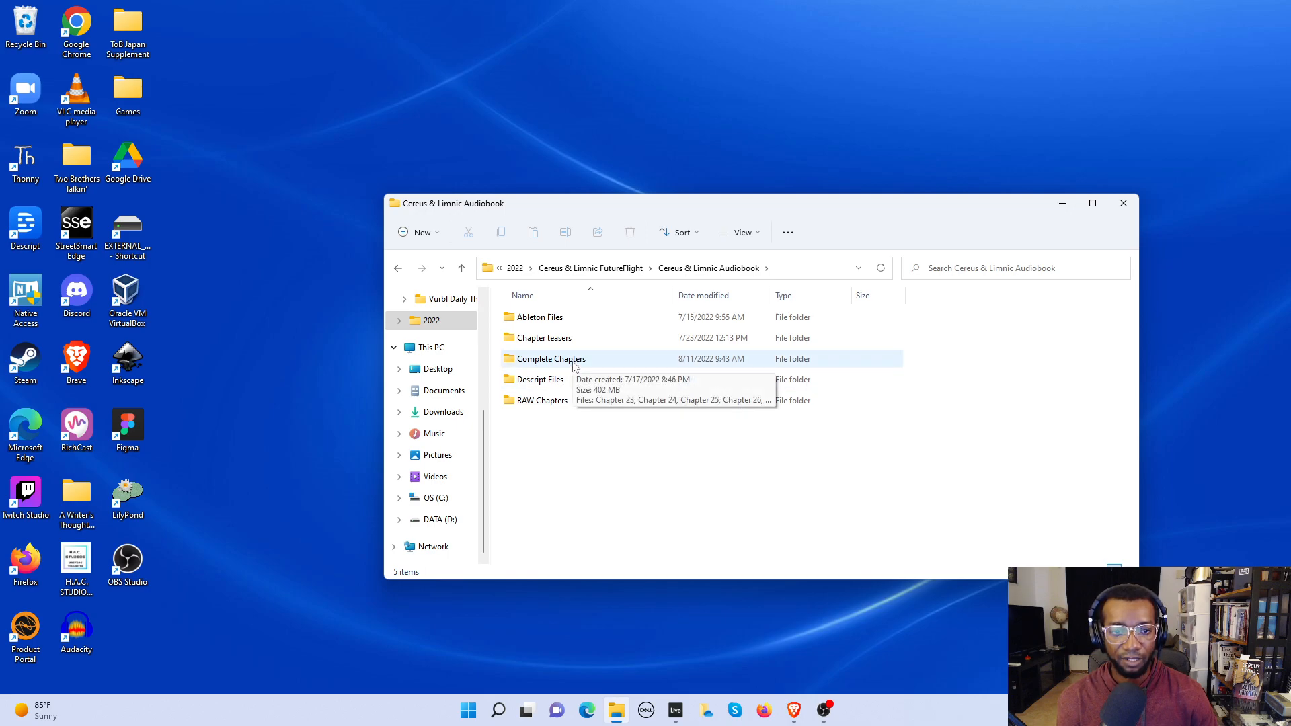
{"action": "double_click", "coordinate": [574, 361]}
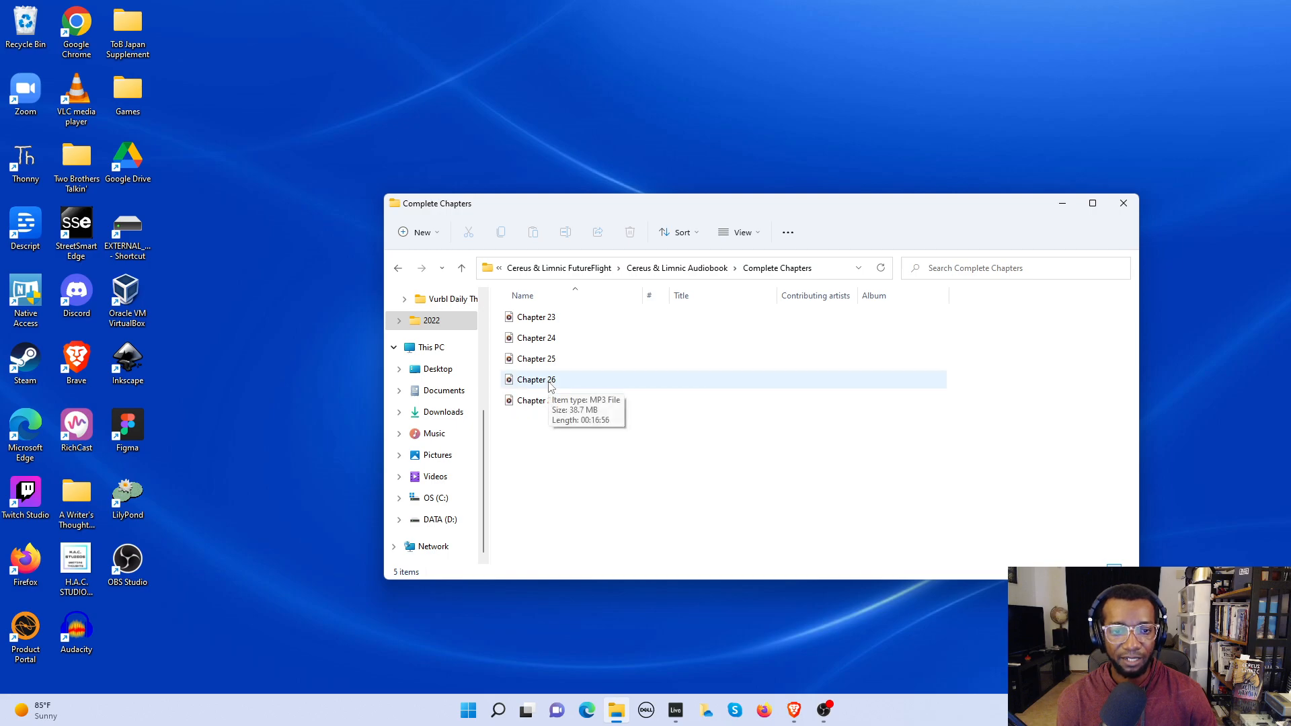
Step: Play the finished Chapter 26 MP3 from its beginning and skip to about 15:39 and 16:37 to hear the ending
{"action": "double_click", "coordinate": [551, 382]}
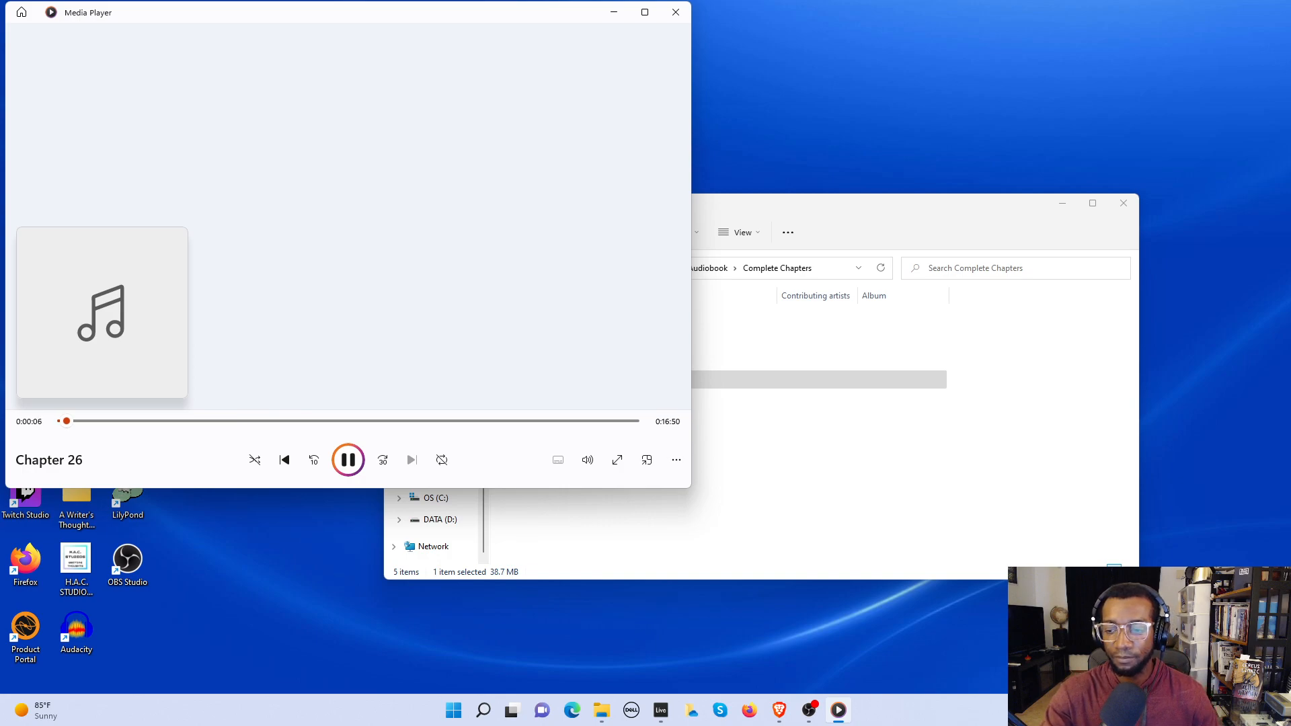
{"action": "key", "text": "super+a"}
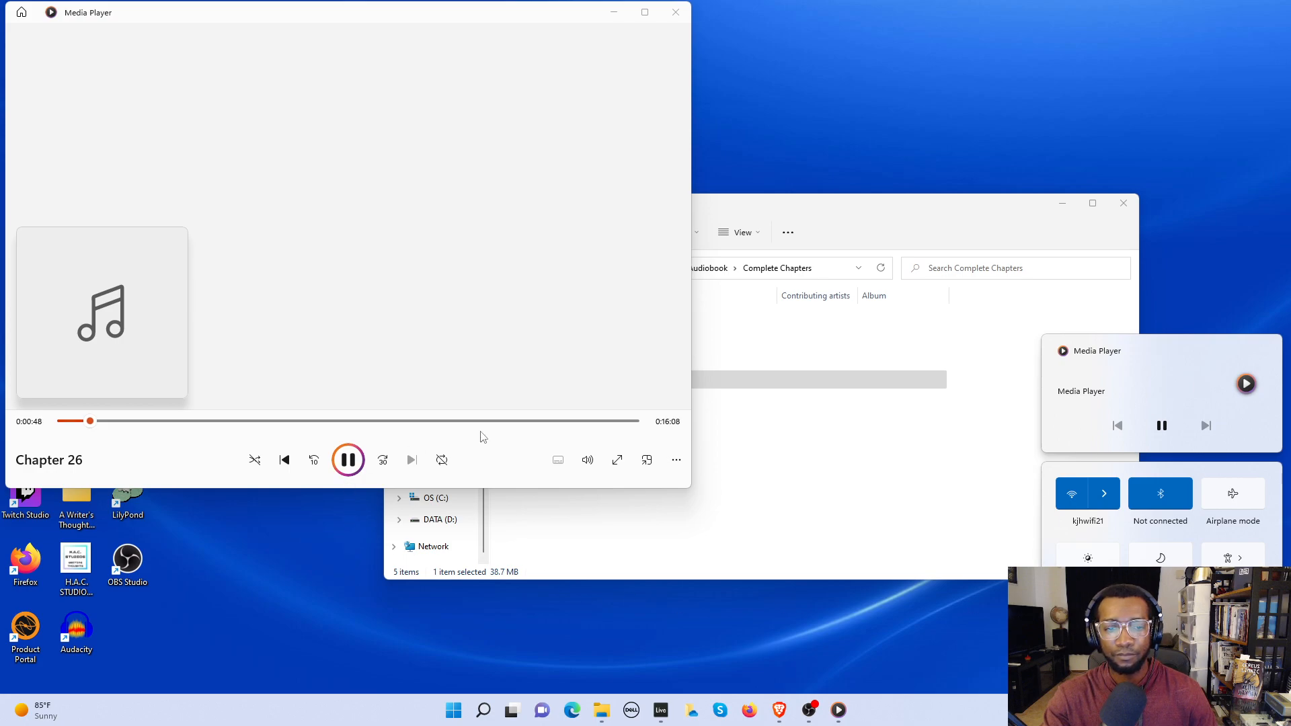
{"action": "left_click", "coordinate": [589, 421]}
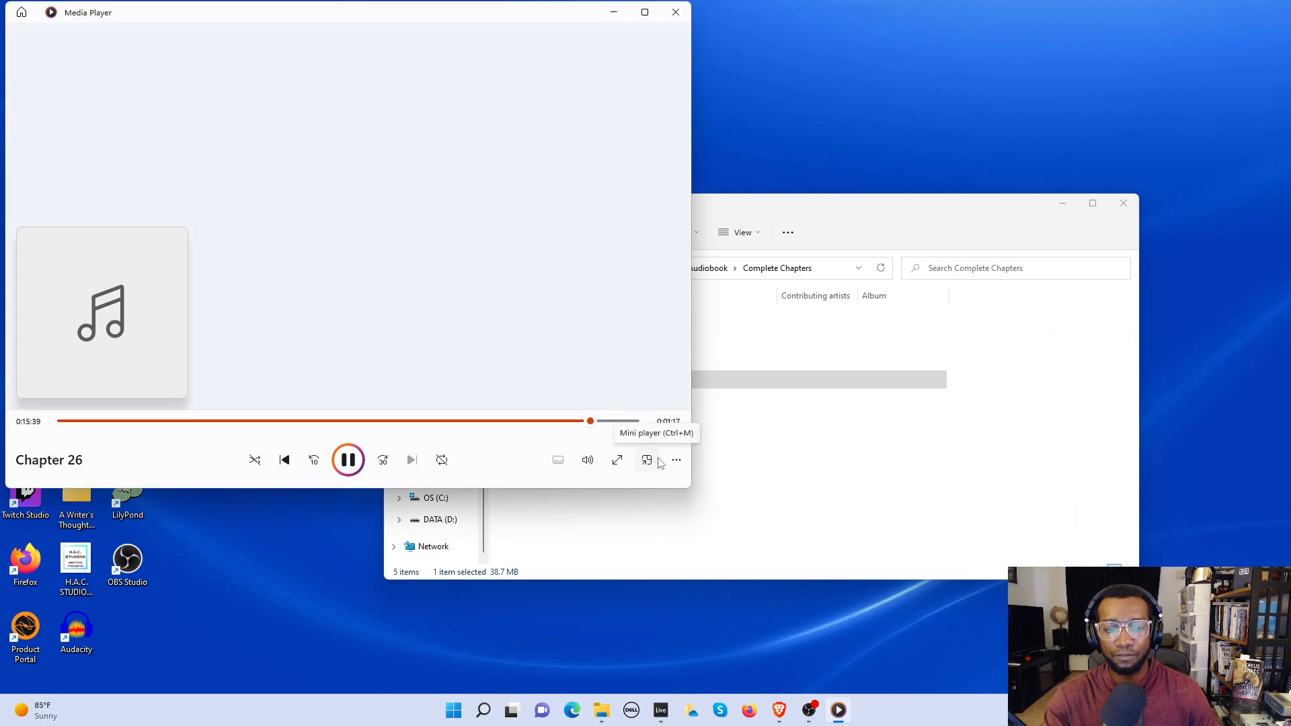
{"action": "left_click", "coordinate": [622, 421]}
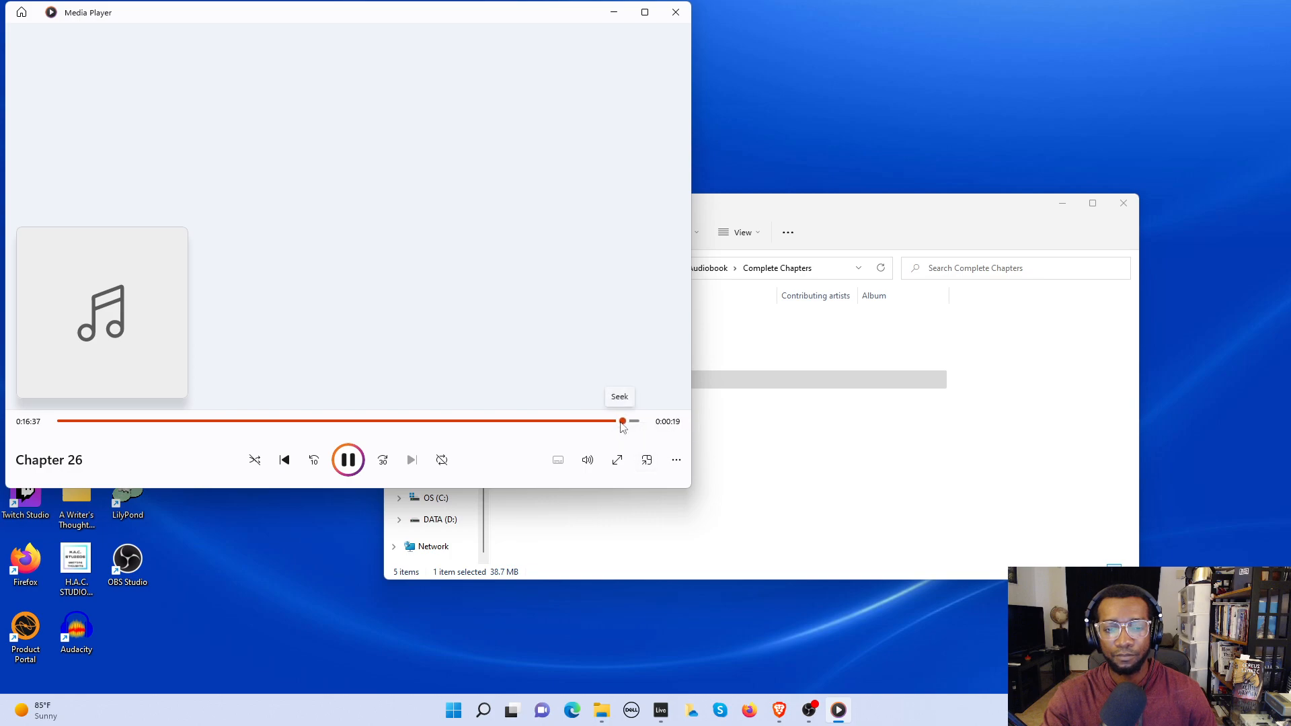
{"action": "left_click", "coordinate": [611, 422]}
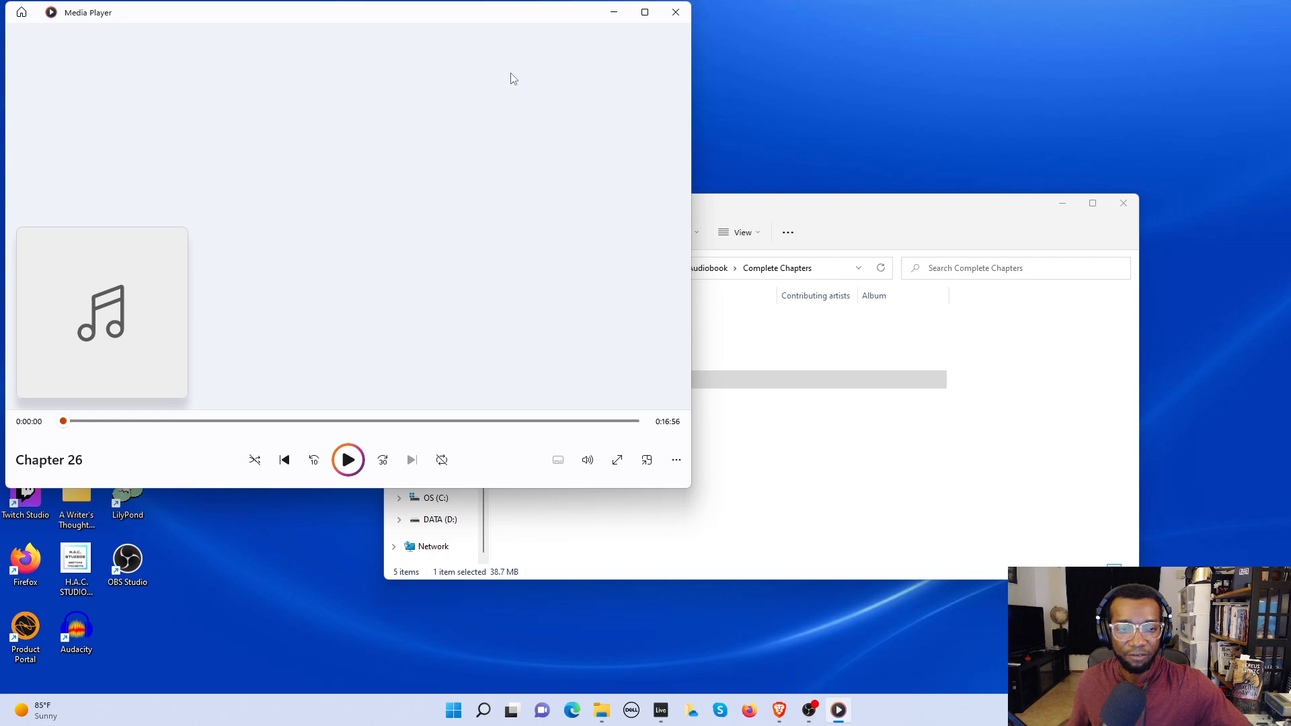
Step: Play the unedited Chapter 26 recording from the RAW Chapters folder, skip ahead to sample it, and close the player
{"action": "left_click_drag", "start_coordinate": [493, 6], "coordinate": [1055, 126]}
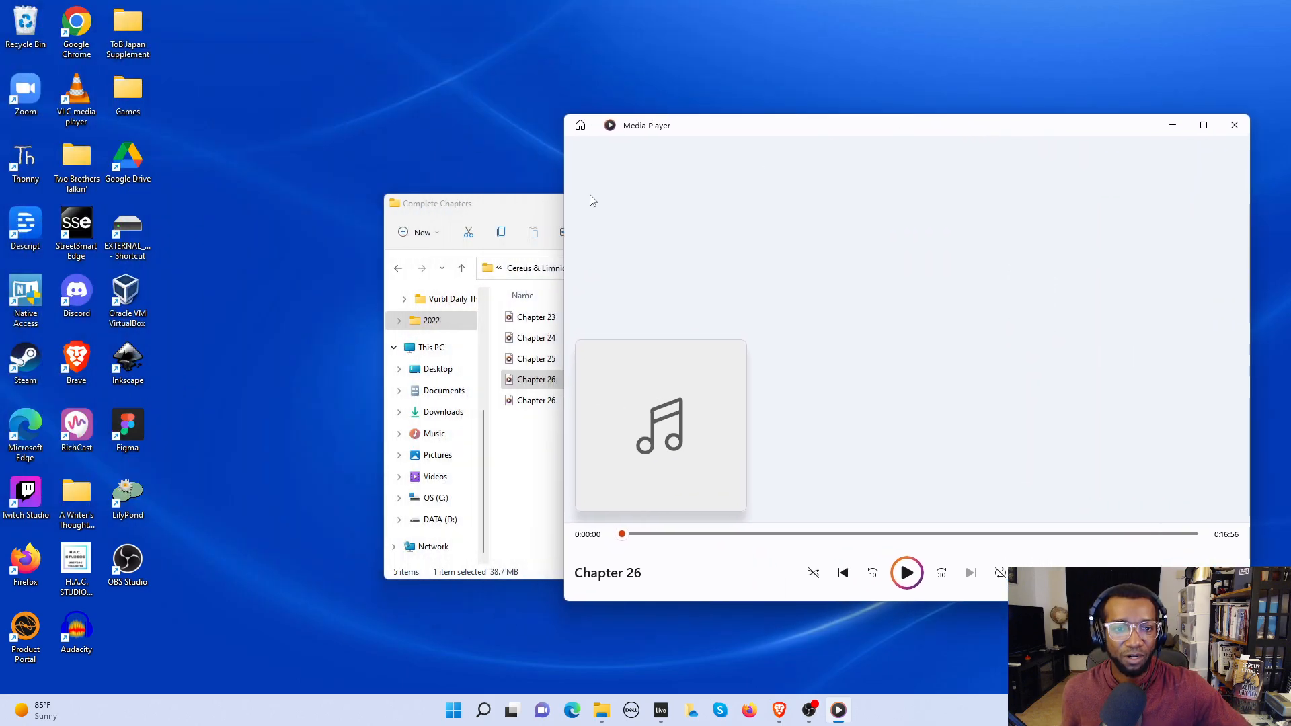
{"action": "left_click", "coordinate": [521, 208]}
{"action": "left_click", "coordinate": [686, 269]}
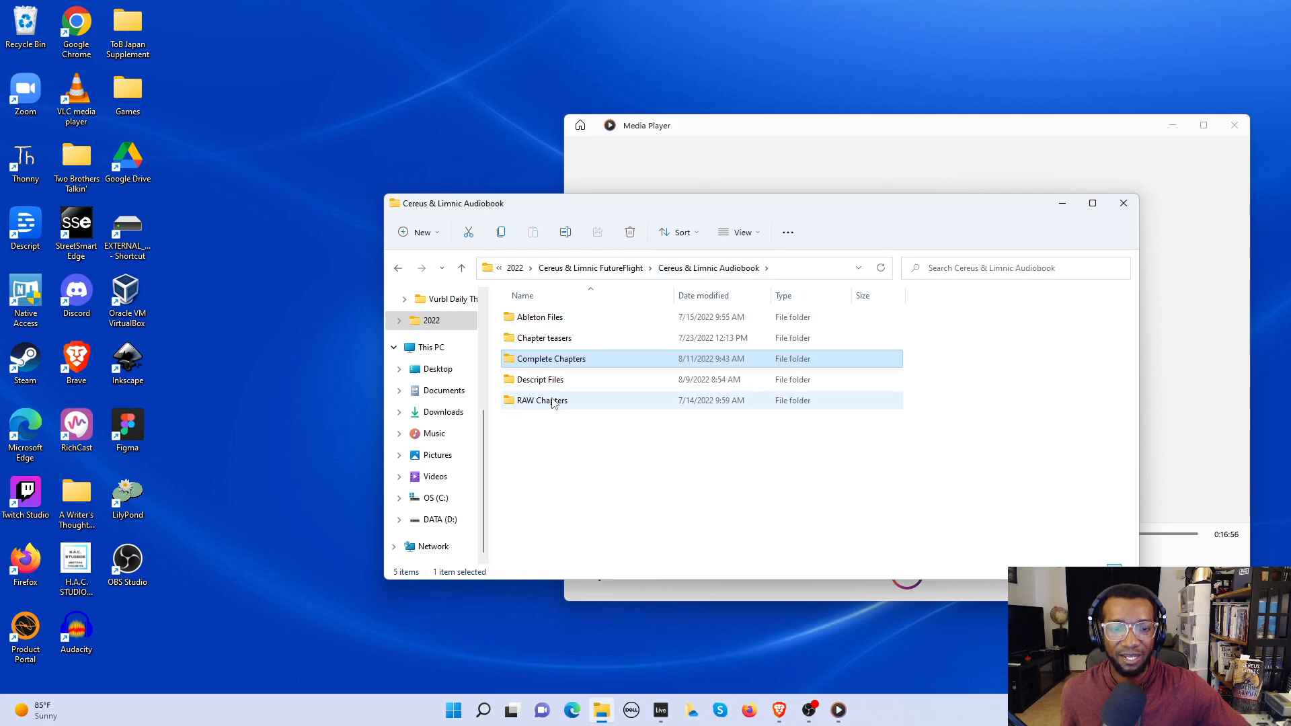
{"action": "left_click", "coordinate": [553, 402]}
{"action": "double_click", "coordinate": [553, 402]}
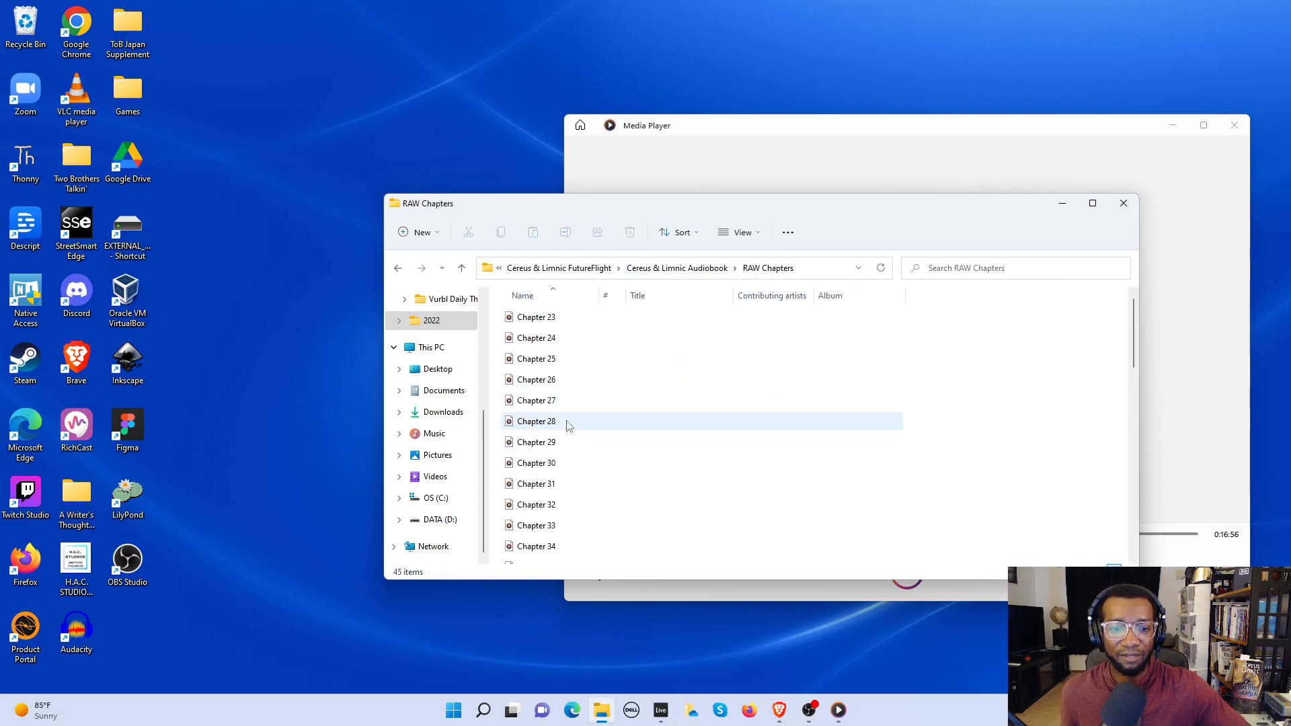
{"action": "double_click", "coordinate": [553, 387]}
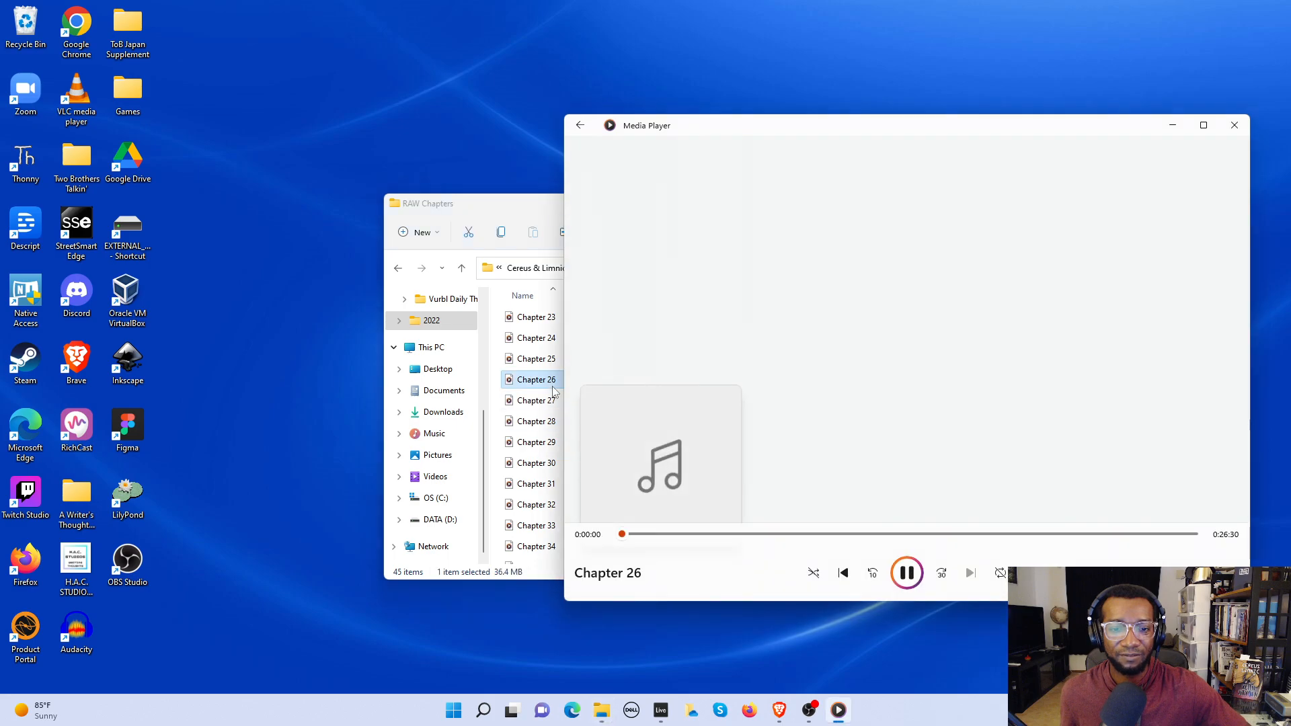
{"action": "left_click", "coordinate": [634, 535]}
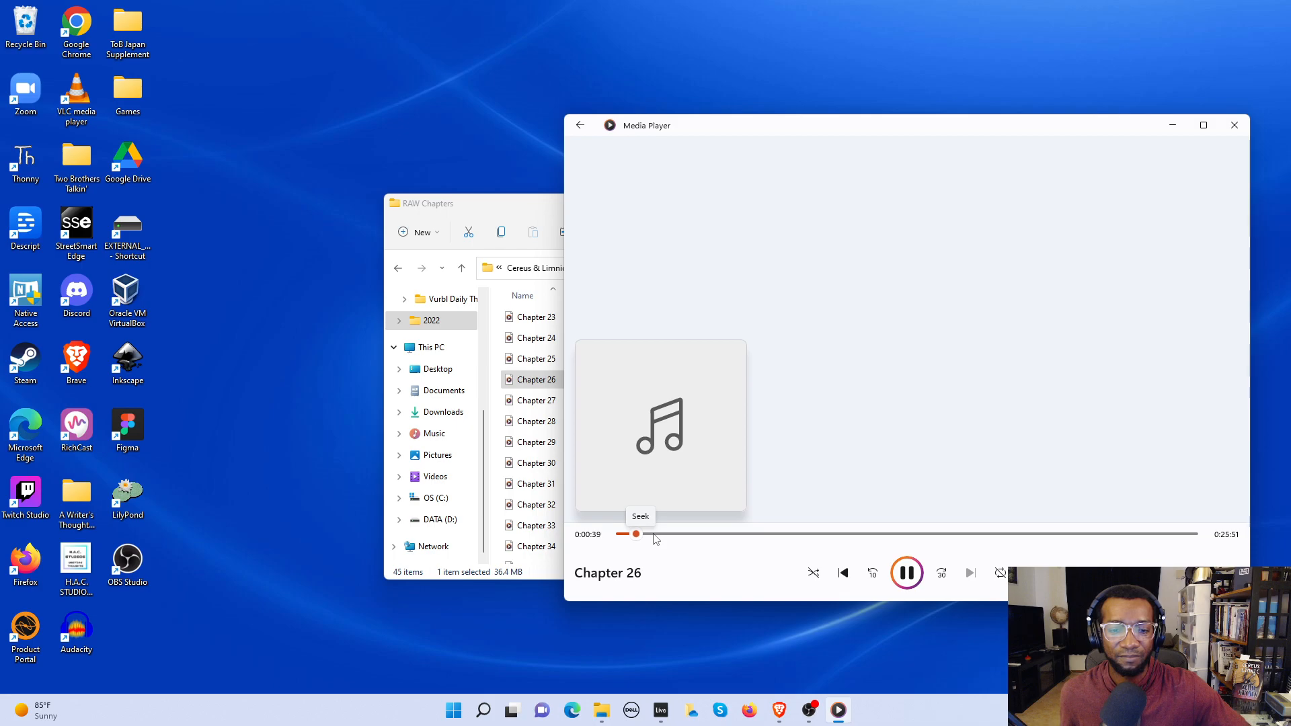
{"action": "left_click", "coordinate": [1235, 125]}
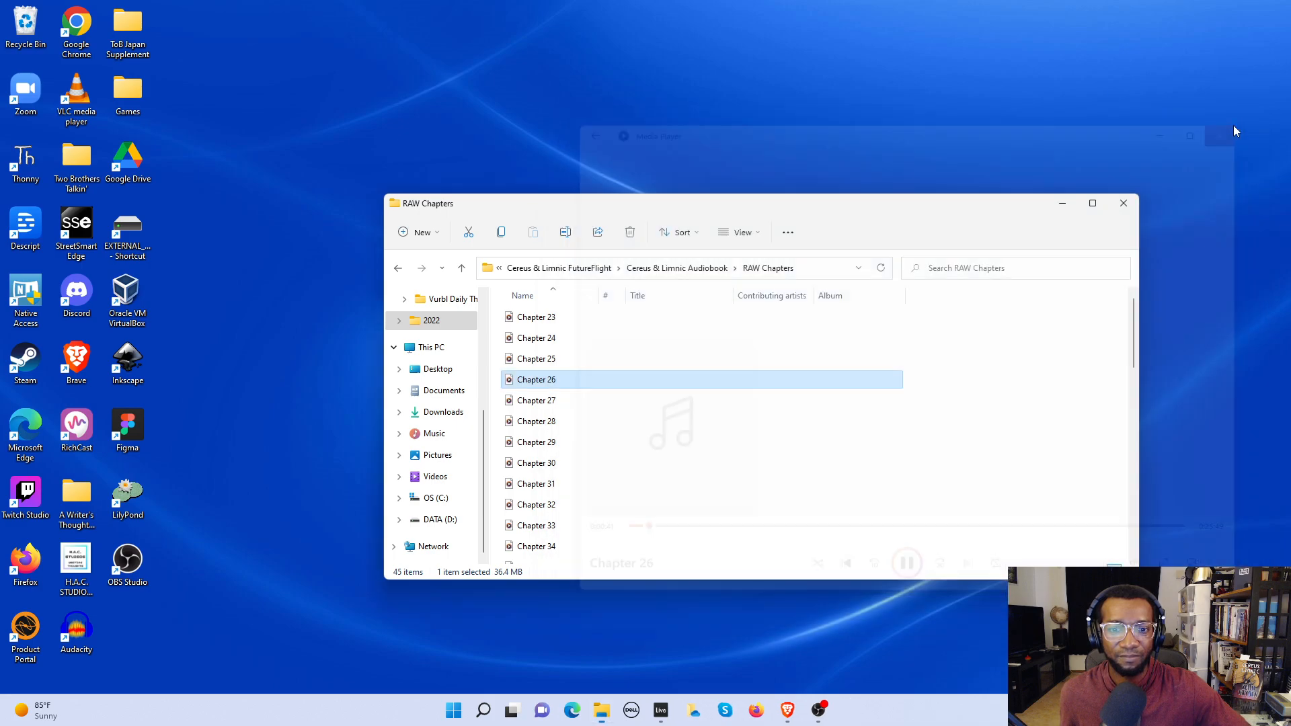
Step: Return to Complete Chapters, sample the opening of the finished Chapter 26 MP3 for comparison, and close the player
{"action": "left_click", "coordinate": [698, 269]}
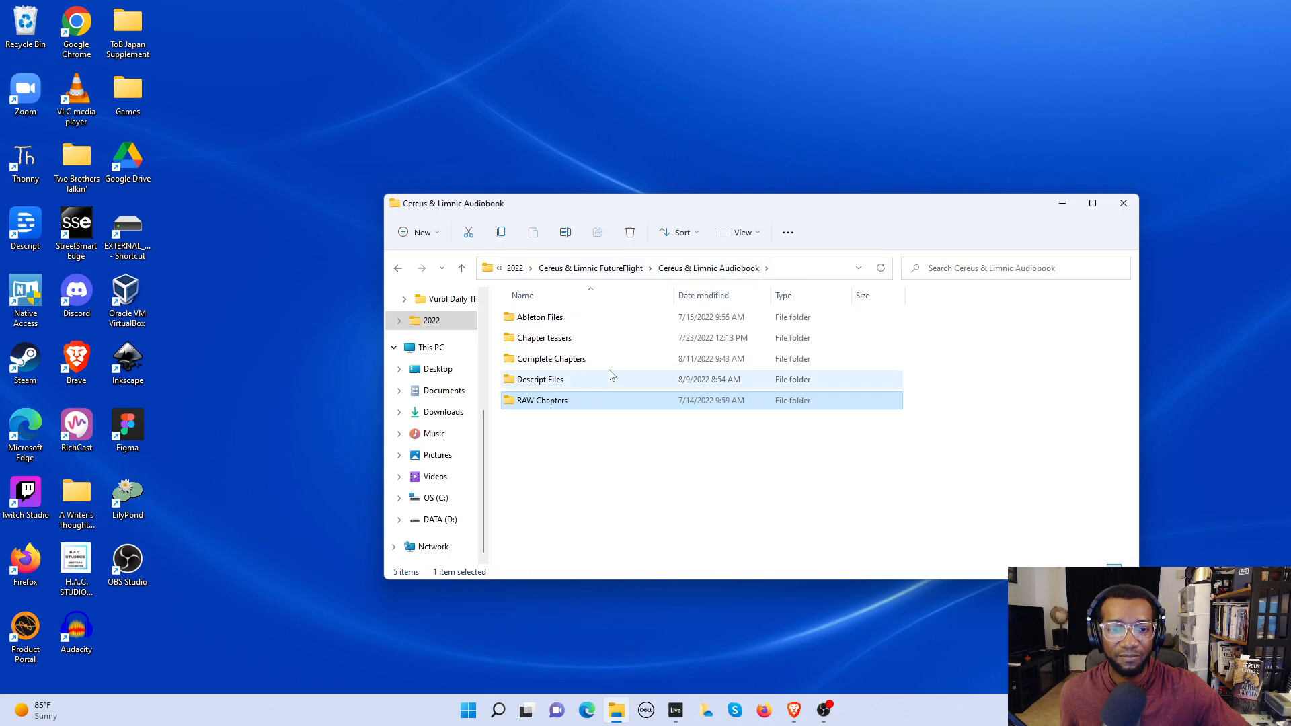
{"action": "double_click", "coordinate": [609, 360]}
{"action": "left_click", "coordinate": [594, 386]}
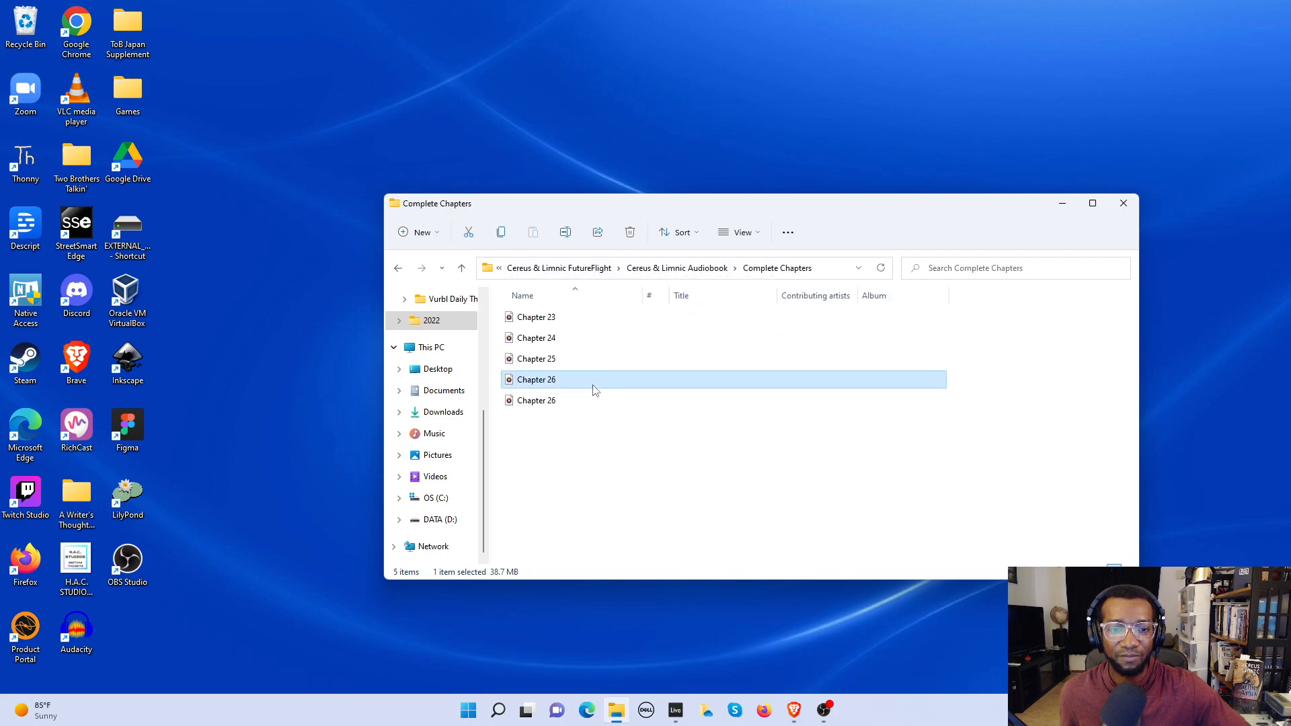
{"action": "double_click", "coordinate": [594, 386]}
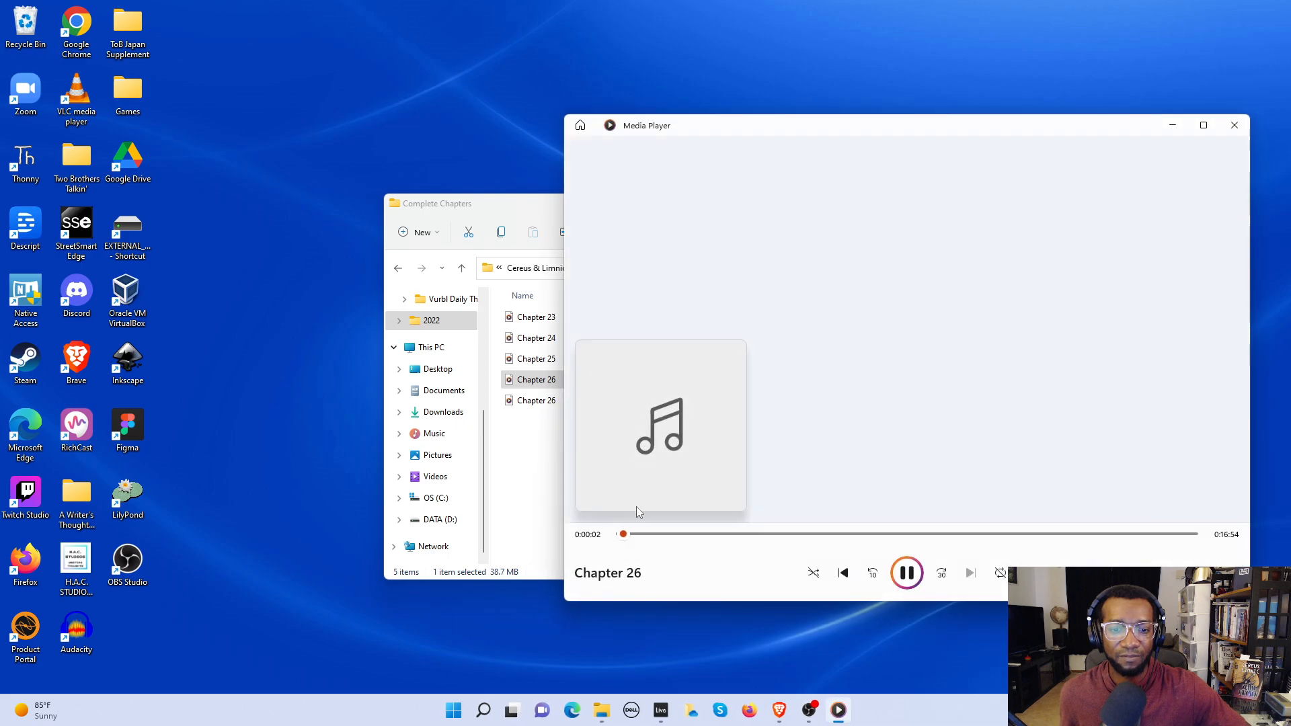
{"action": "left_click", "coordinate": [639, 534]}
{"action": "left_click", "coordinate": [907, 574]}
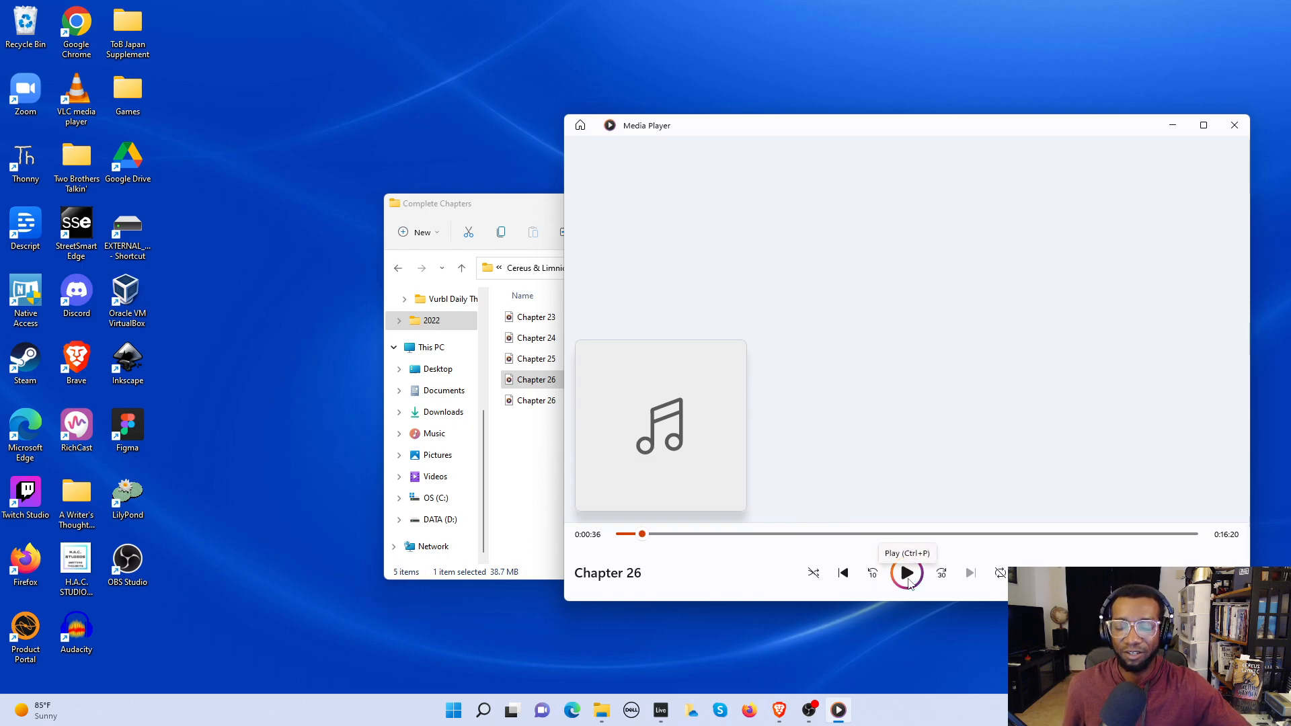
{"action": "left_click", "coordinate": [1239, 125]}
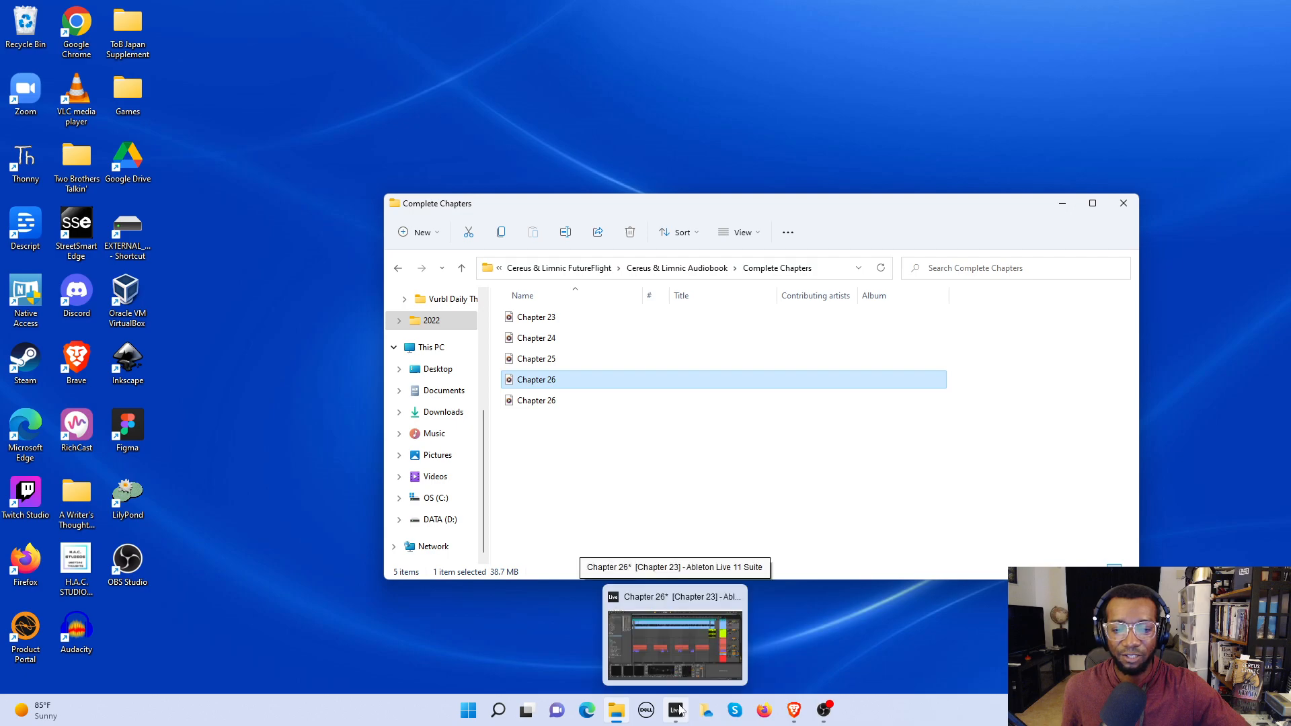
Step: Switch to OBS and change the recording scene from the desktop view to the fullscreen webcam scene
{"action": "mouse_move", "coordinate": [832, 720]}
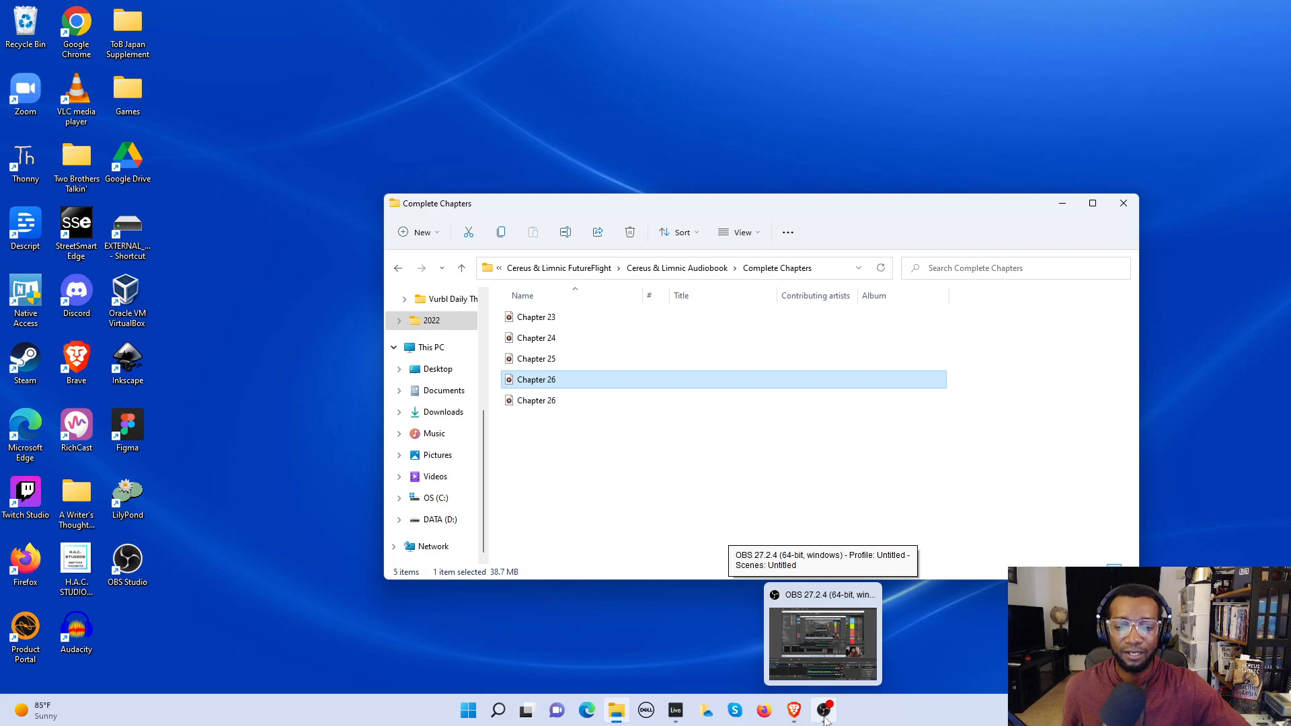
{"action": "left_click", "coordinate": [825, 713]}
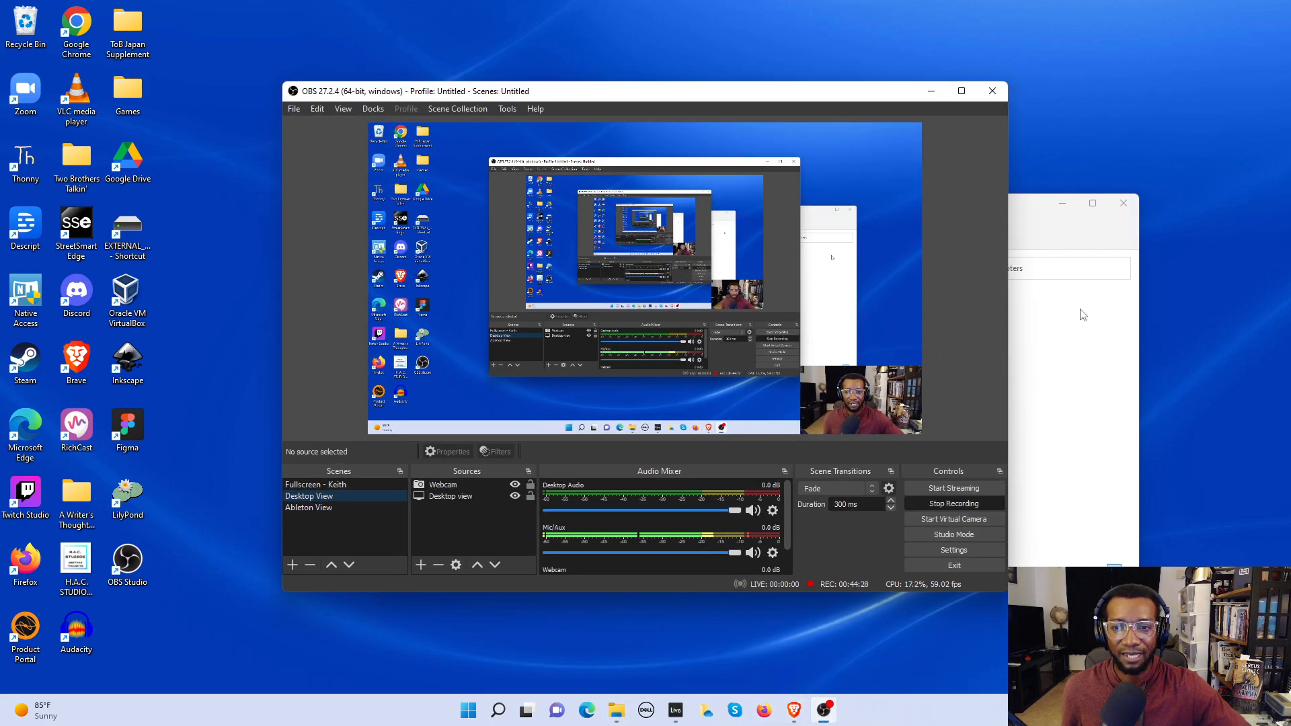
{"action": "left_click", "coordinate": [930, 92]}
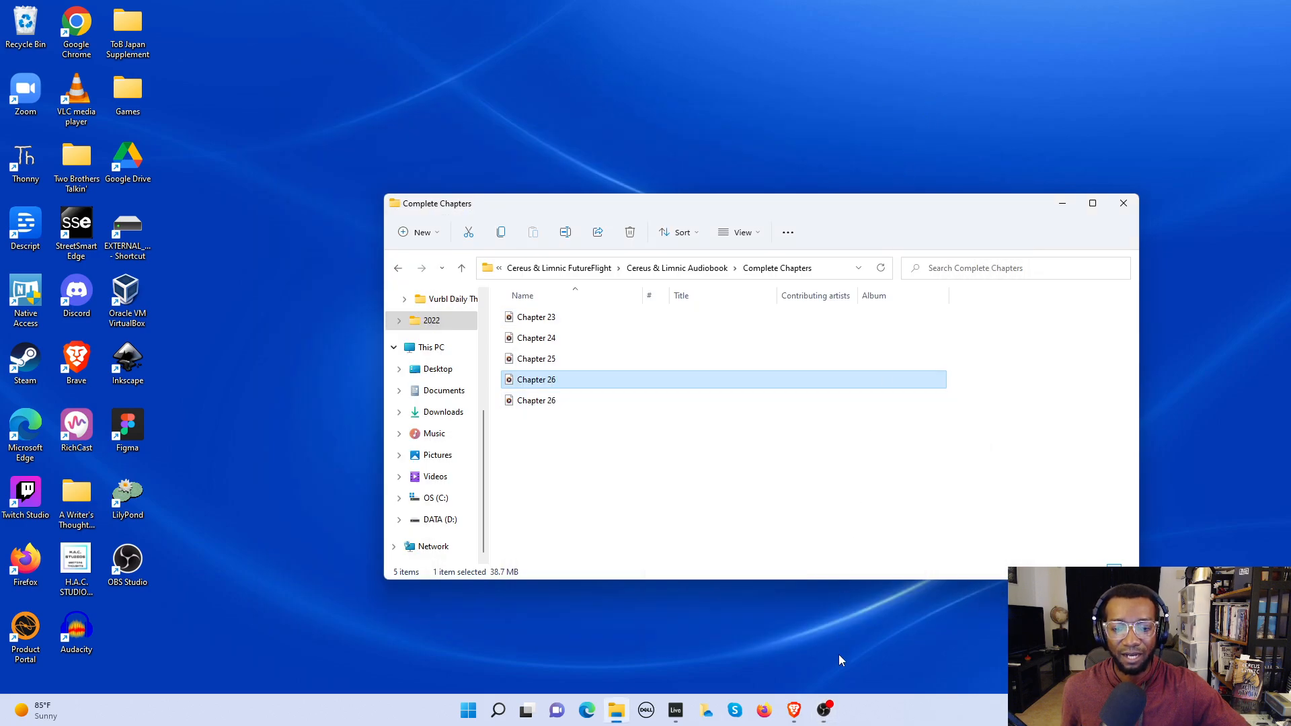
{"action": "left_click", "coordinate": [824, 710]}
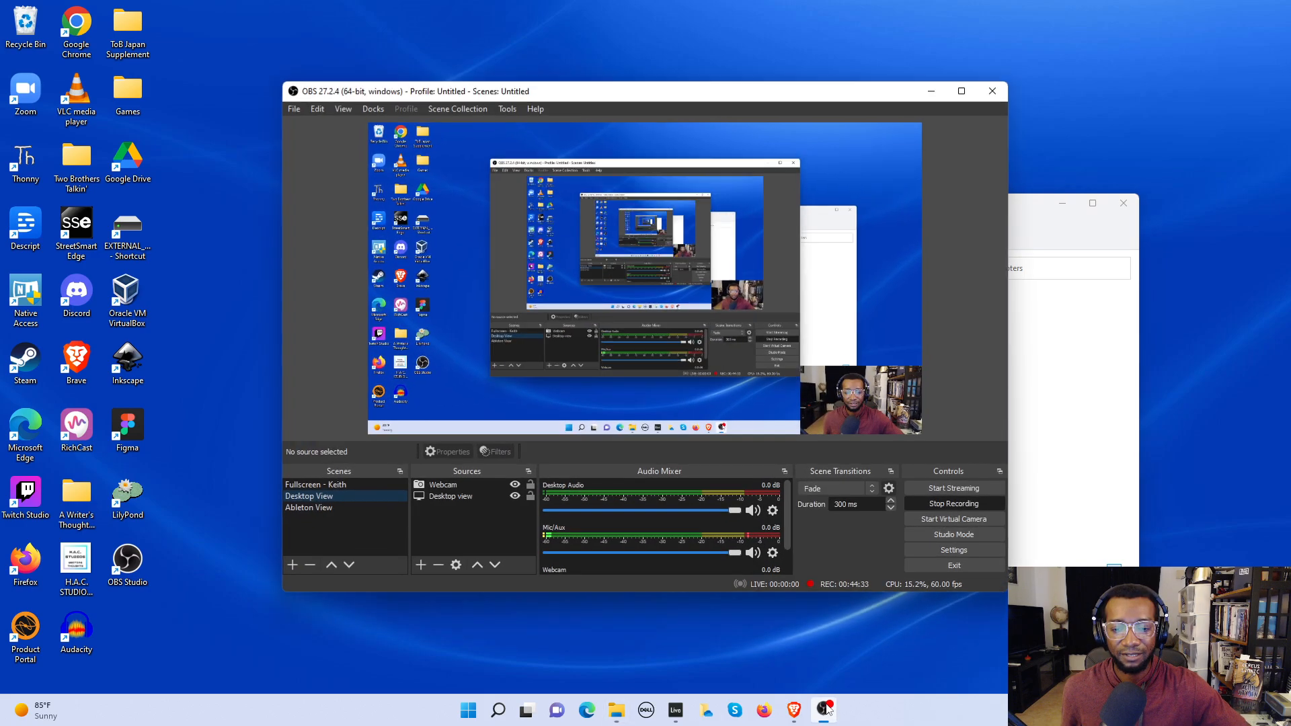
{"action": "left_click", "coordinate": [355, 484]}
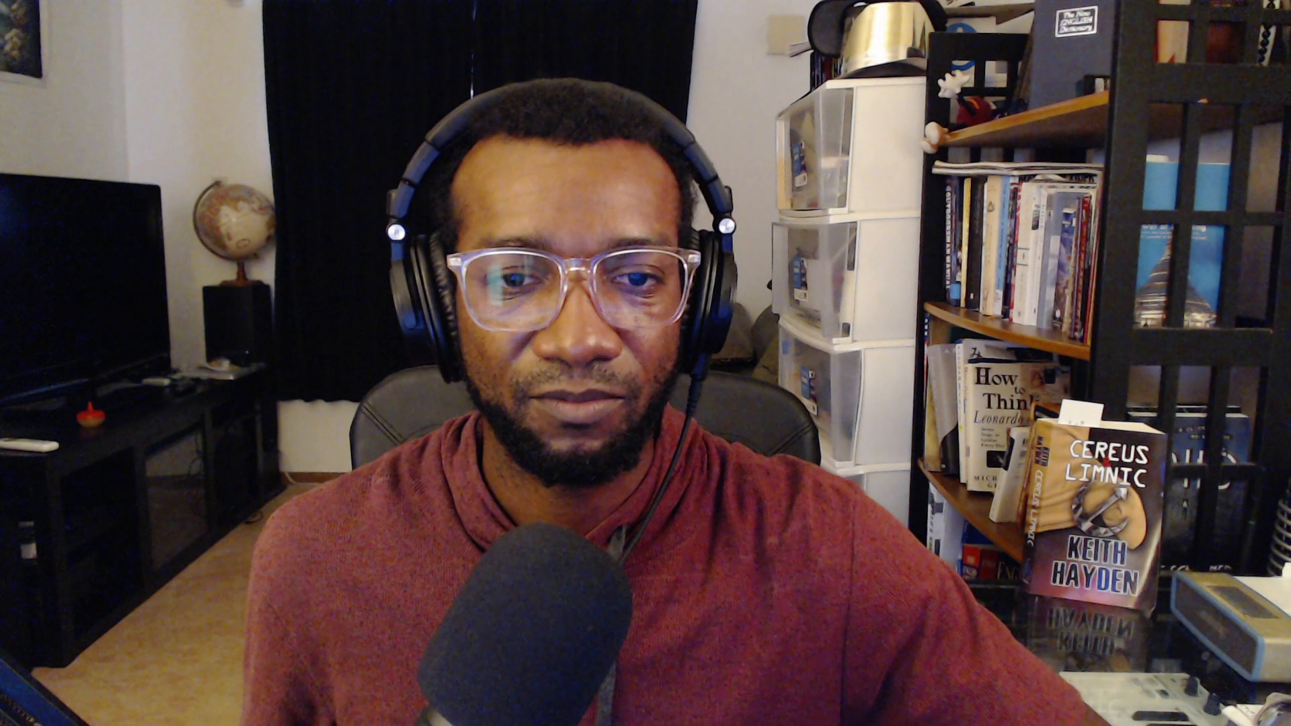